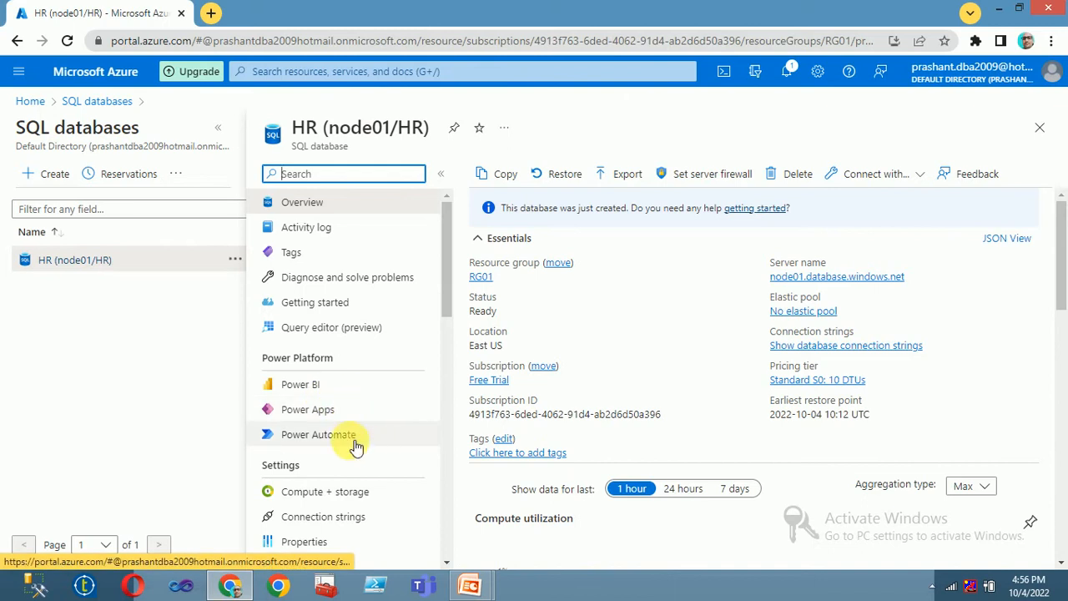
Step: Sign in to the HR database's query editor with the SQL login password
{"action": "left_click", "coordinate": [334, 328]}
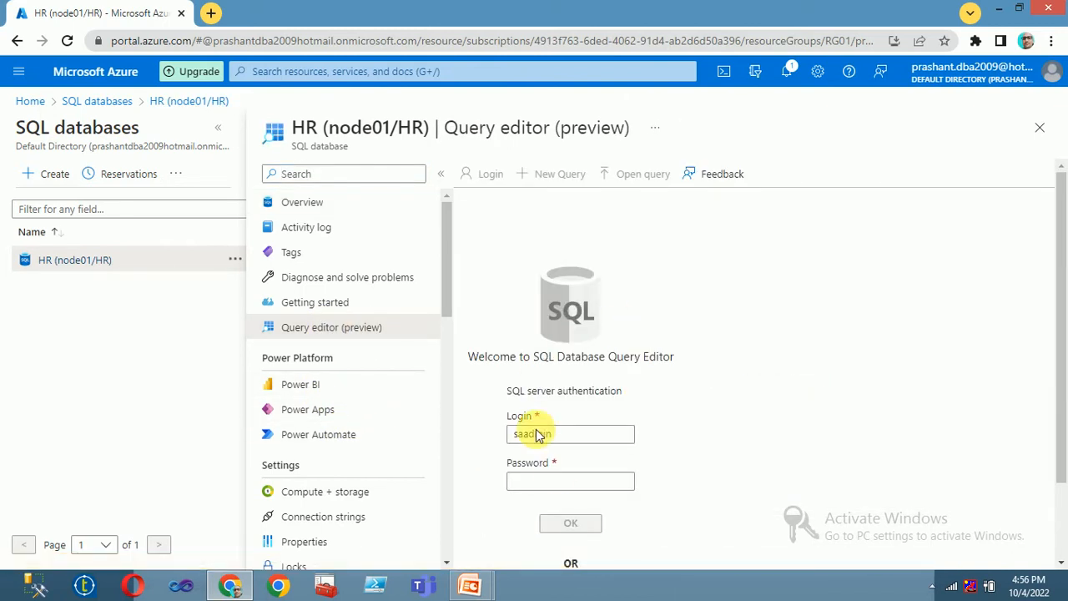
{"action": "left_click", "coordinate": [561, 483]}
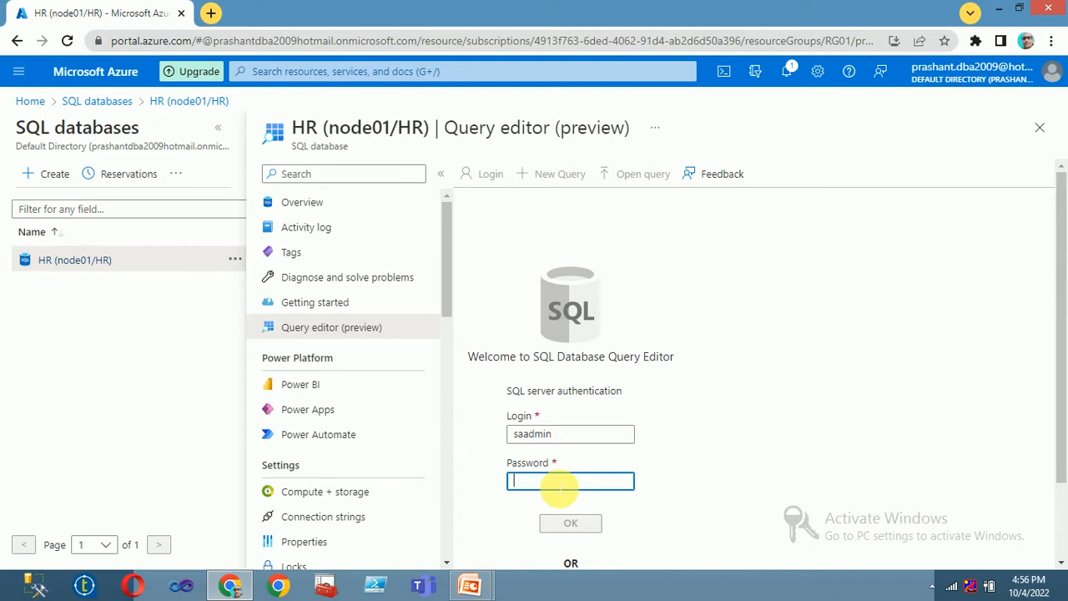
{"action": "type", "text": "••"}
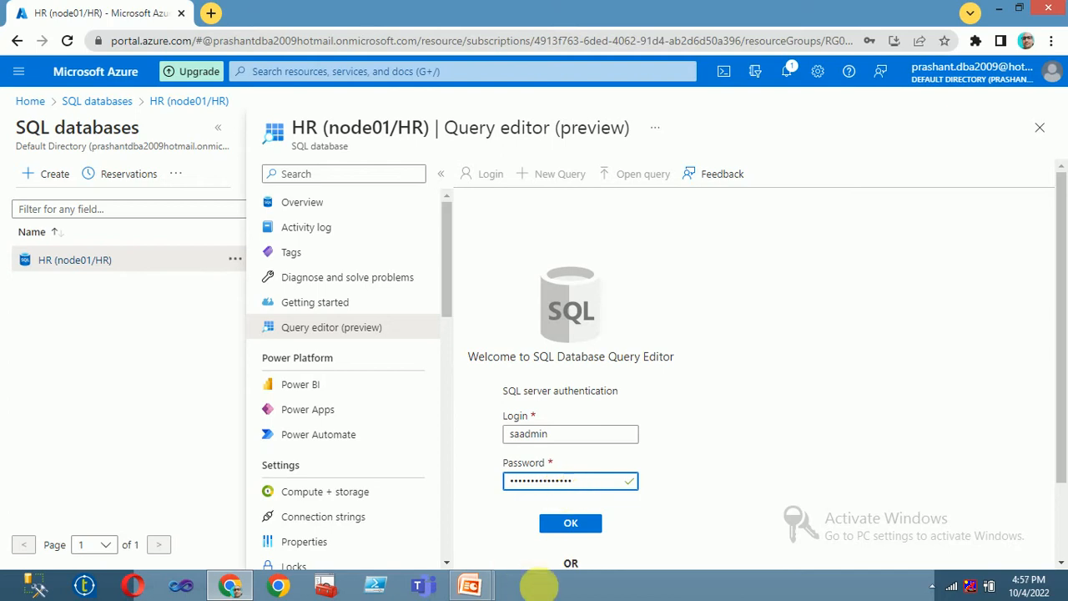
{"action": "left_click", "coordinate": [566, 524]}
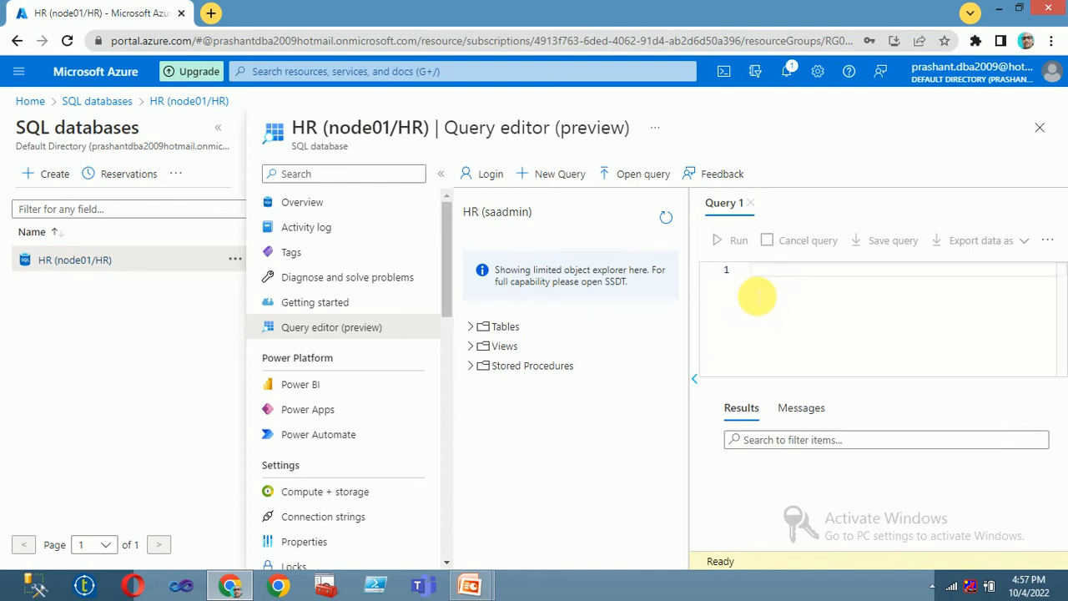
Step: Expand the HR database's Tables list and open a blank browser tab
{"action": "left_click", "coordinate": [471, 327]}
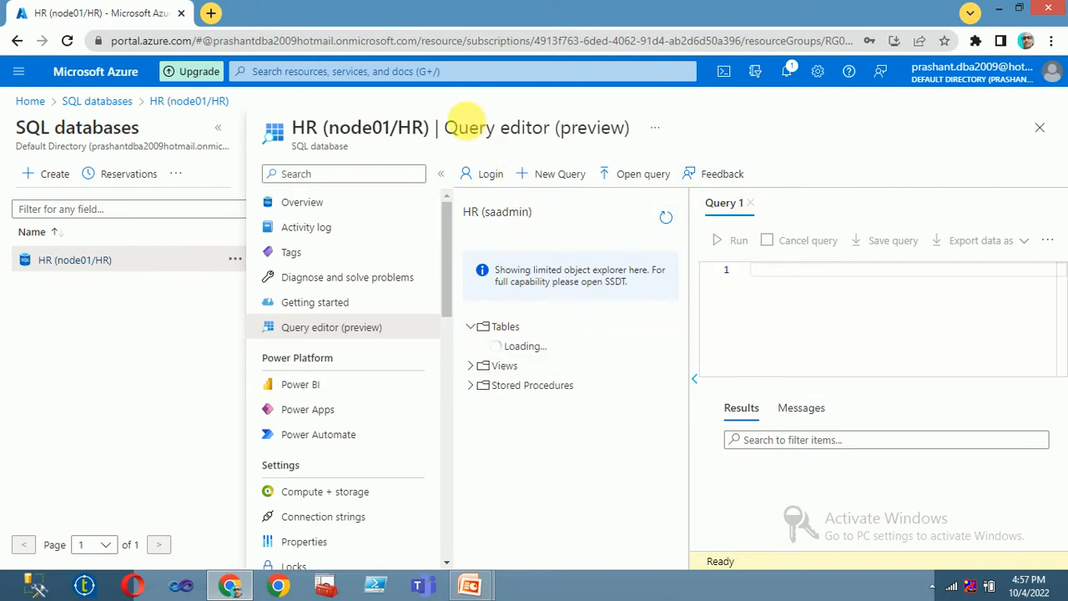
{"action": "left_click_drag", "start_coordinate": [400, 128], "coordinate": [423, 130]}
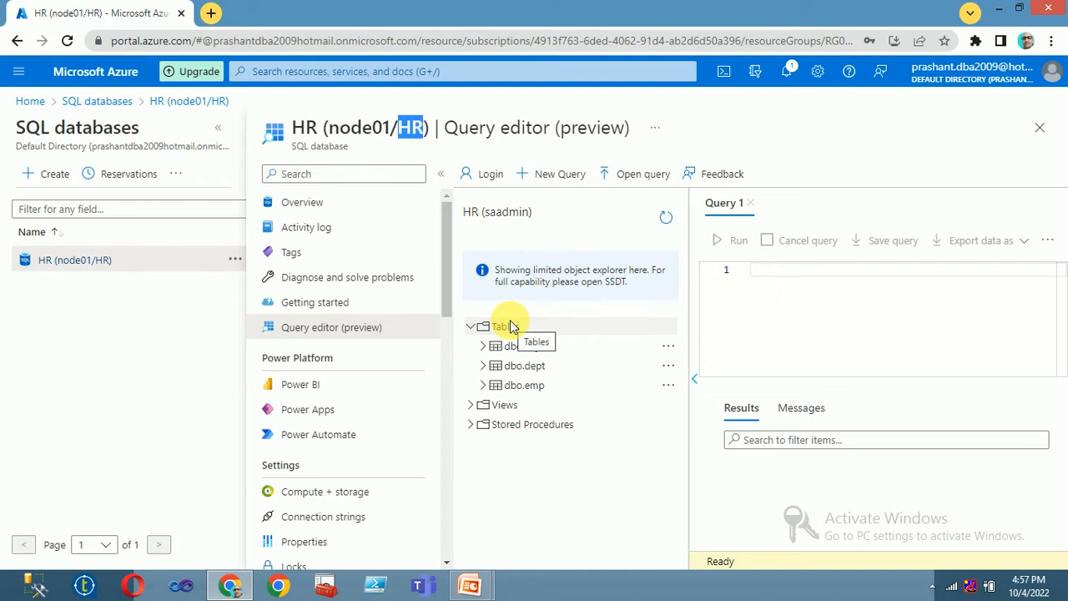
{"action": "left_click", "coordinate": [211, 13]}
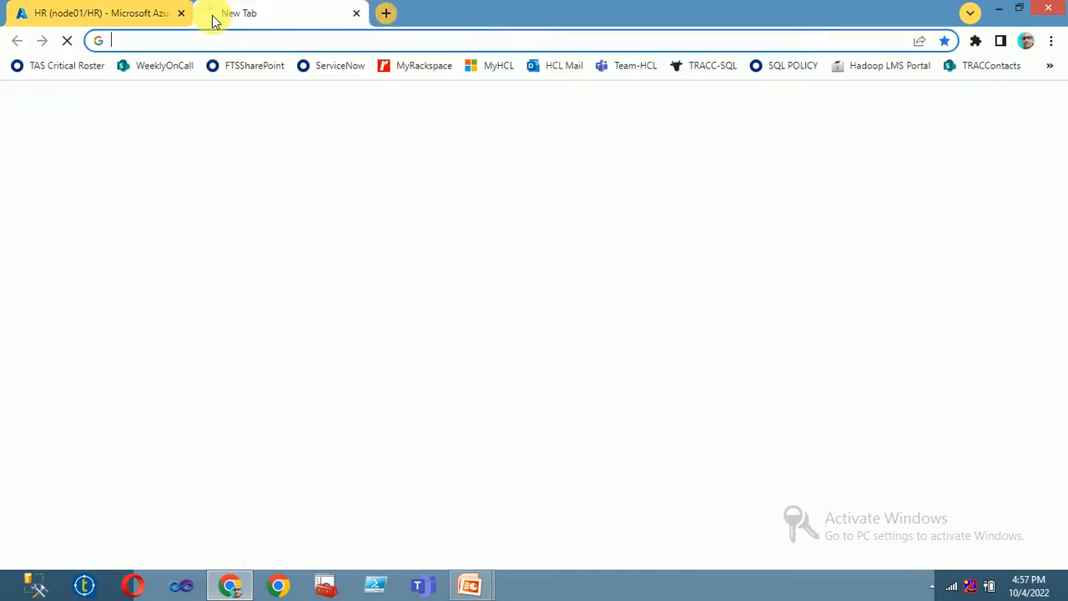
Step: Confirm hrstorageaccount011's mycon container is empty, then return to the HR query editor
{"action": "type", "text": "portal.azure.com"}
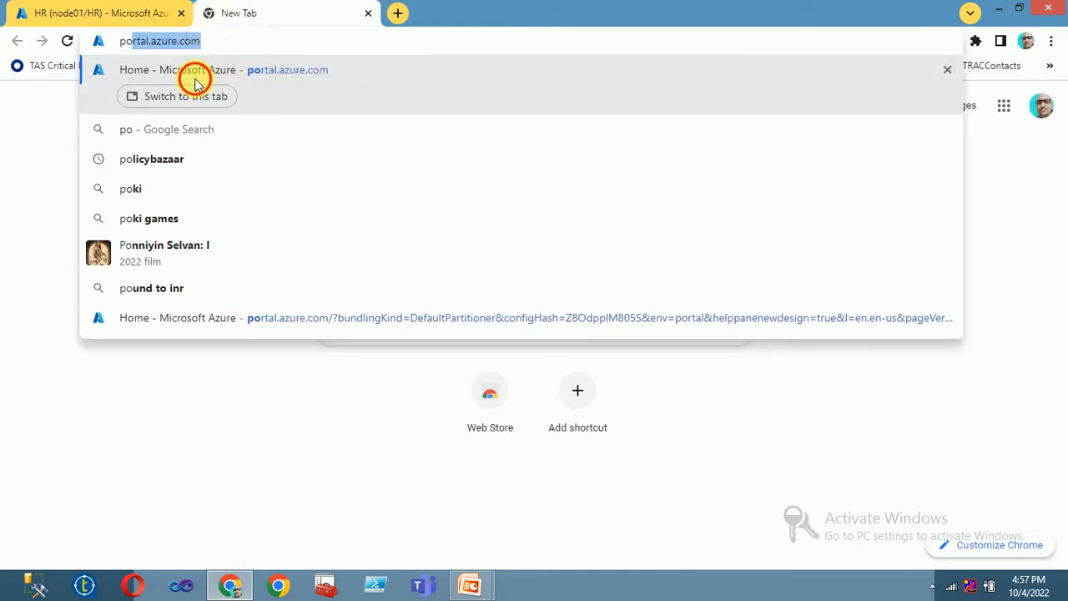
{"action": "left_click", "coordinate": [192, 72]}
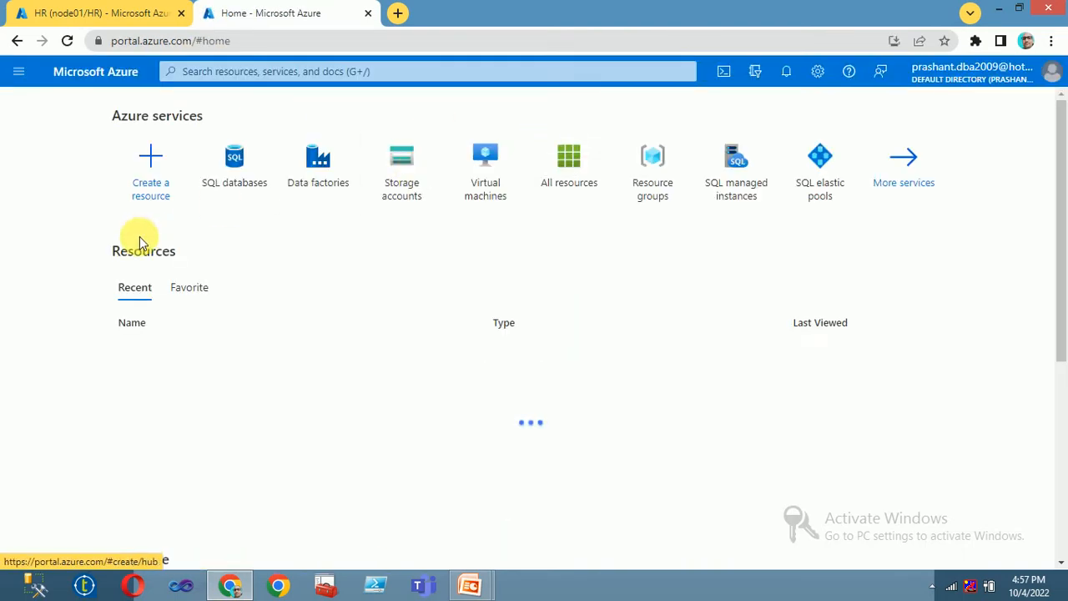
{"action": "left_click", "coordinate": [400, 171]}
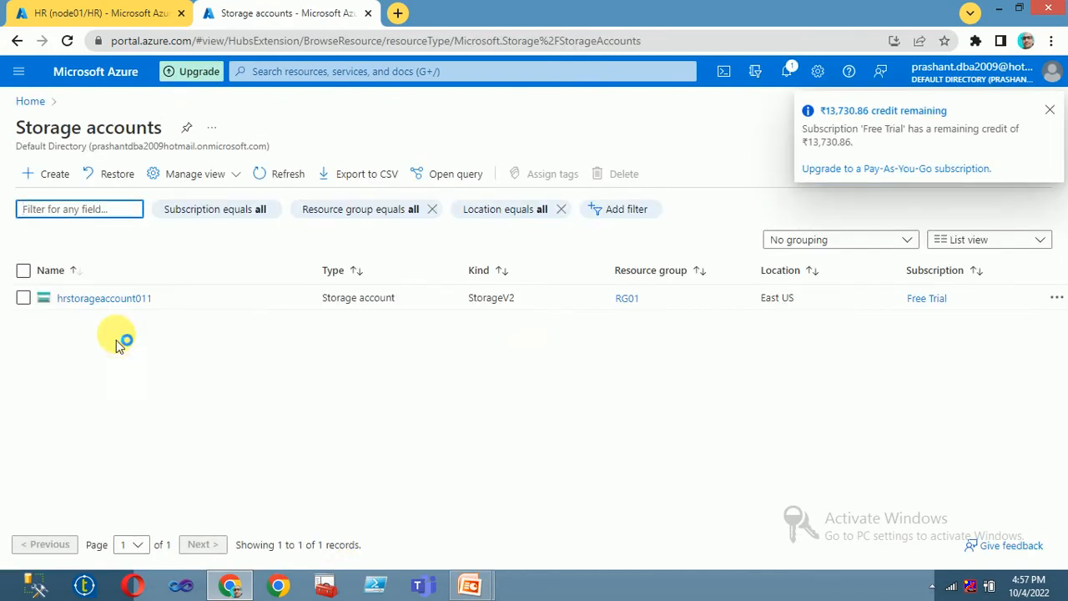
{"action": "left_click", "coordinate": [95, 300]}
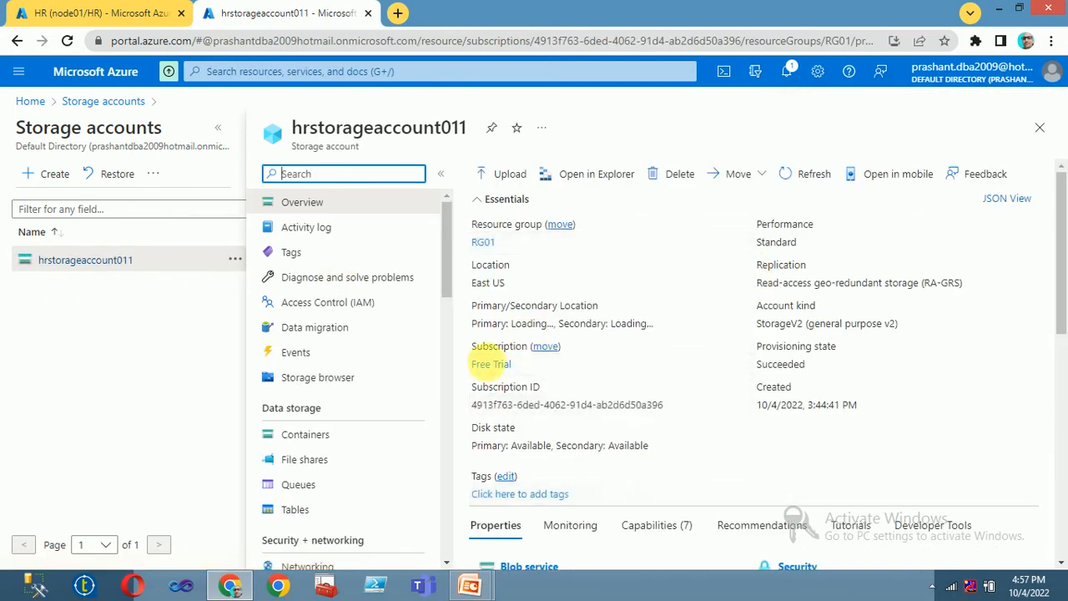
{"action": "left_click", "coordinate": [320, 440]}
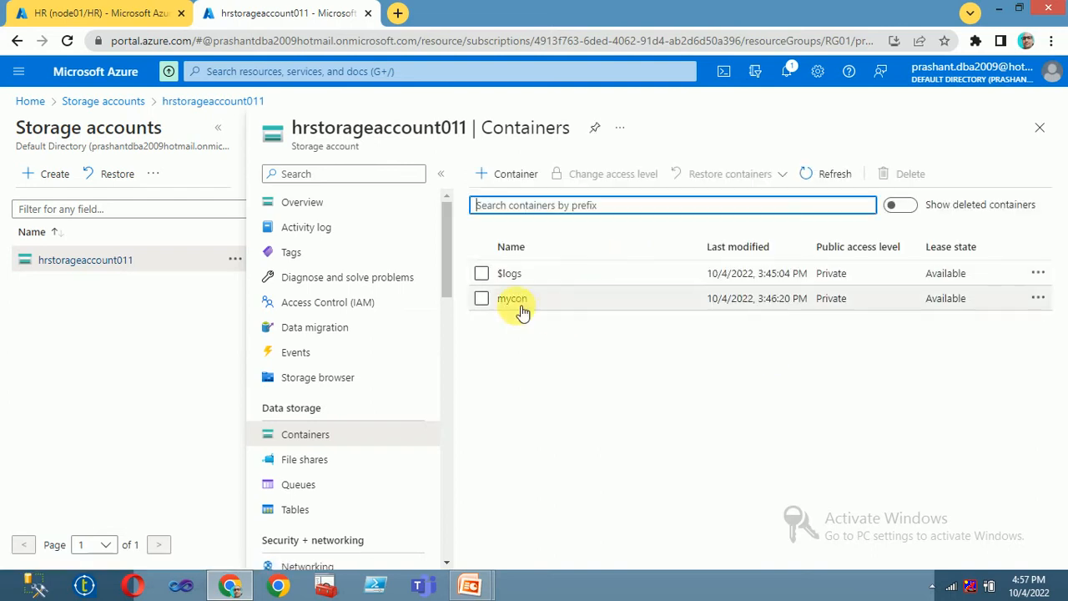
{"action": "left_click", "coordinate": [513, 299]}
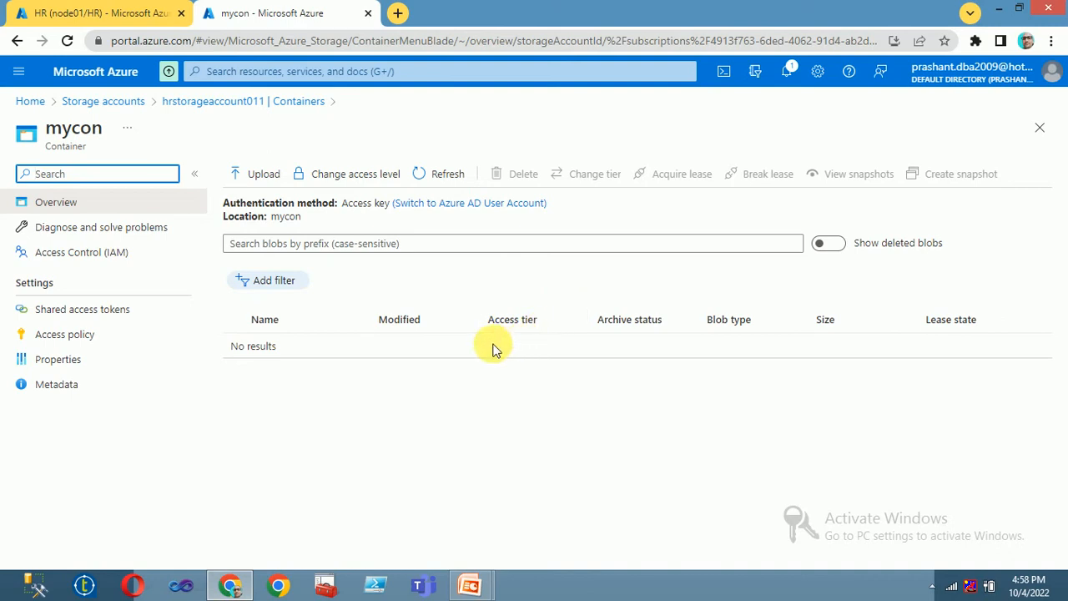
{"action": "left_click", "coordinate": [67, 12]}
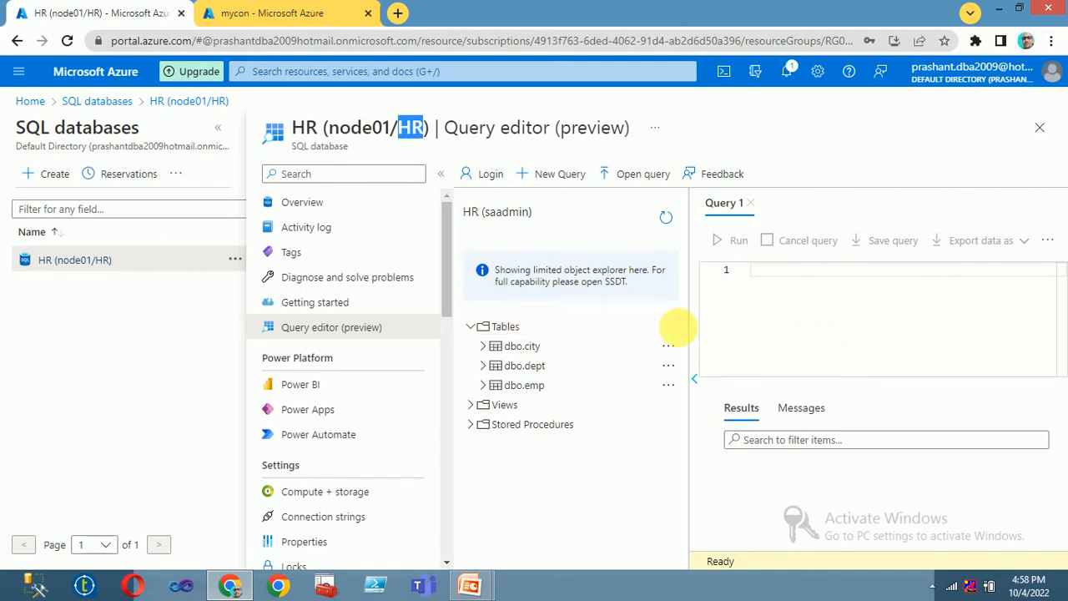
Step: Run create table country(country_id int, country_name varchar(100)) in Query 1
{"action": "left_click", "coordinate": [808, 316]}
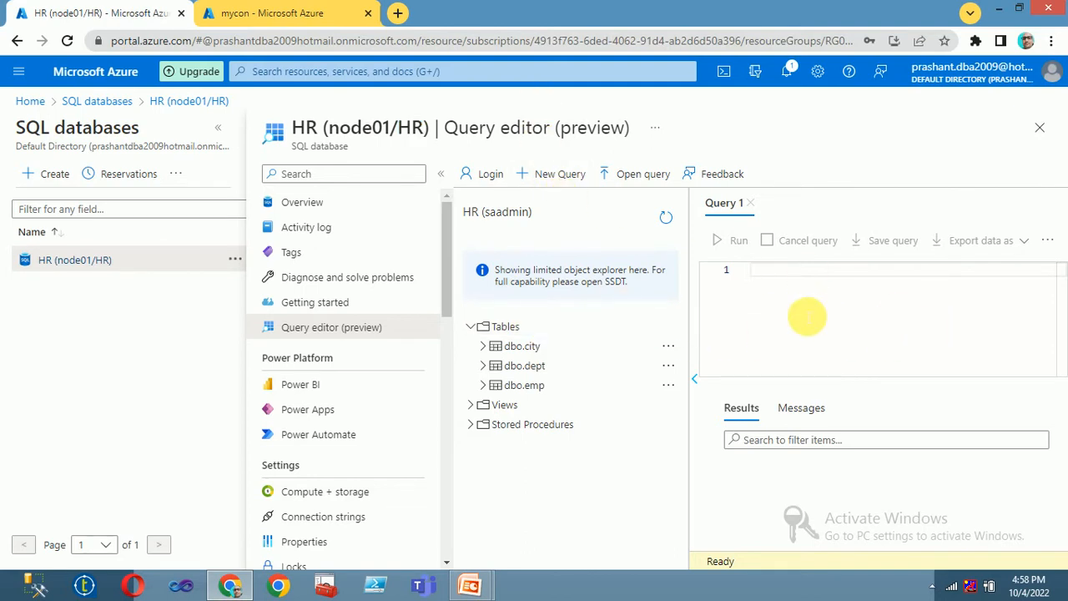
{"action": "type", "text": "create table"}
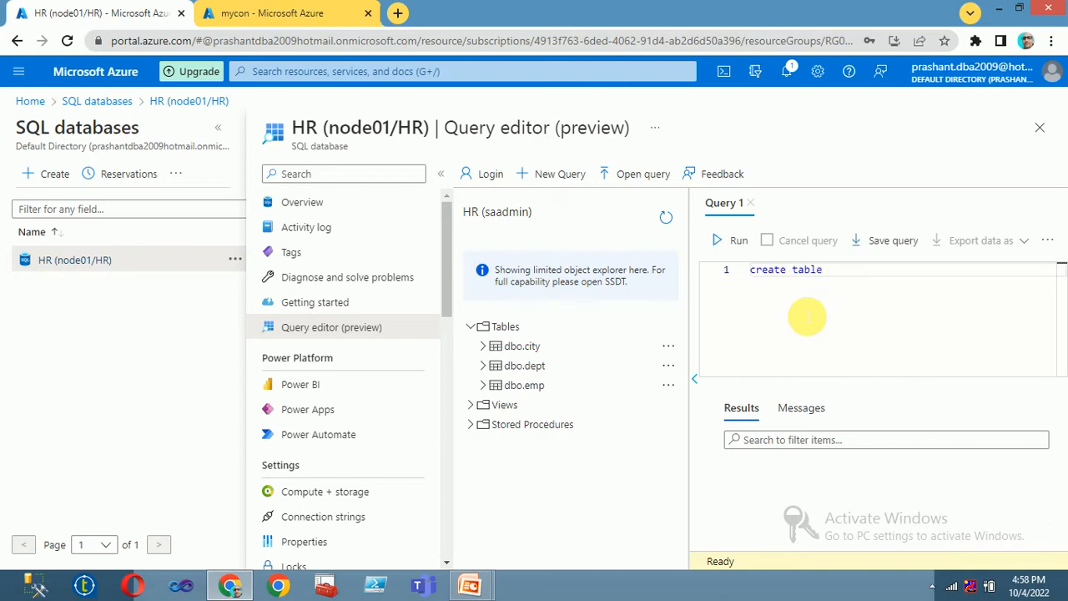
{"action": "type", "text": " country(country_i"}
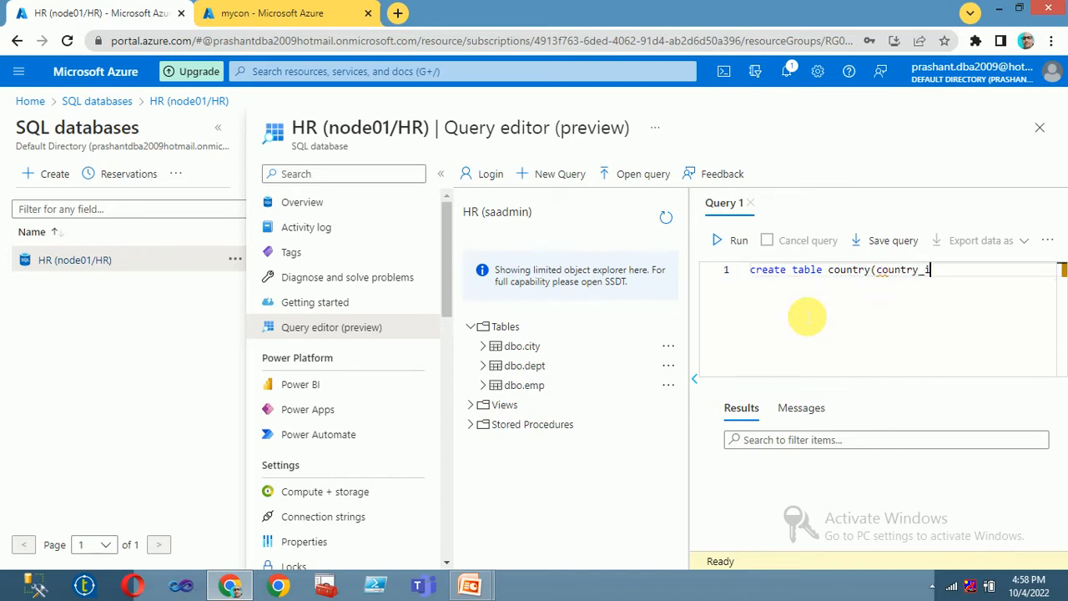
{"action": "type", "text": "d int,country_nam"}
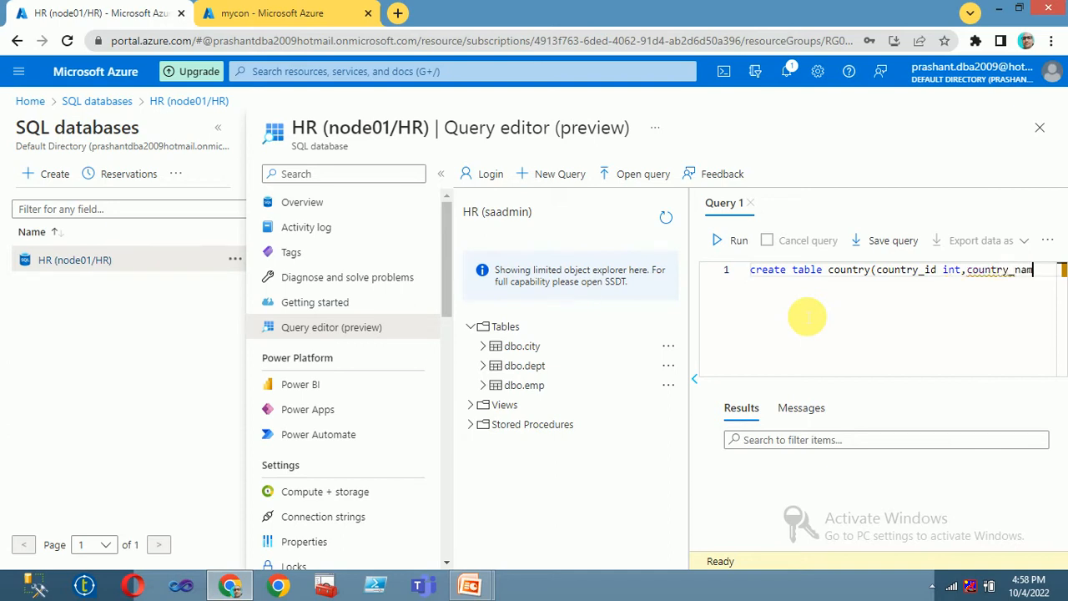
{"action": "type", "text": "e varc"}
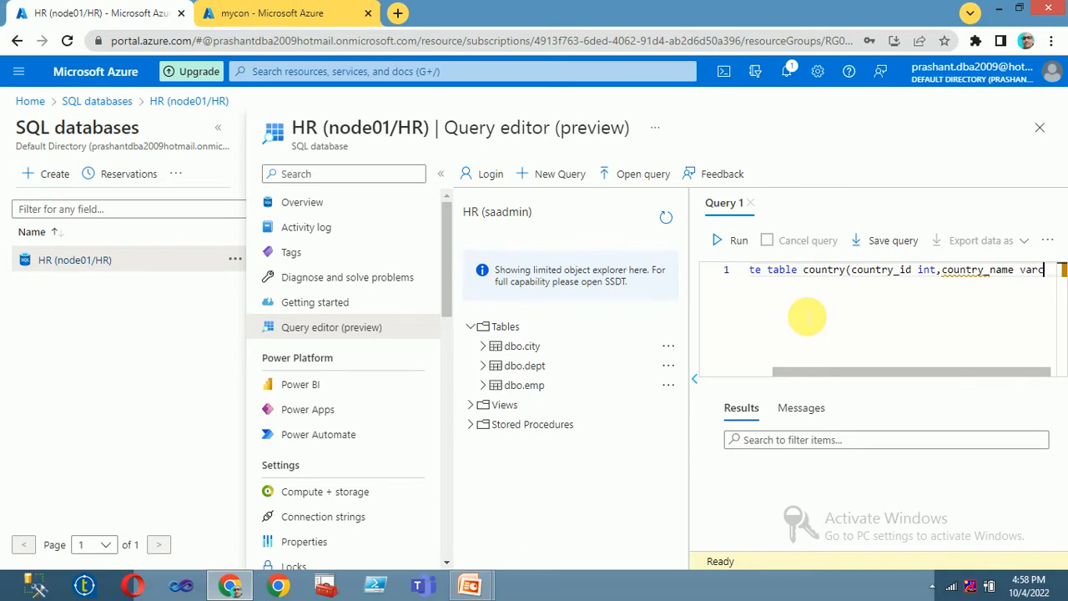
{"action": "type", "text": "har(100)"}
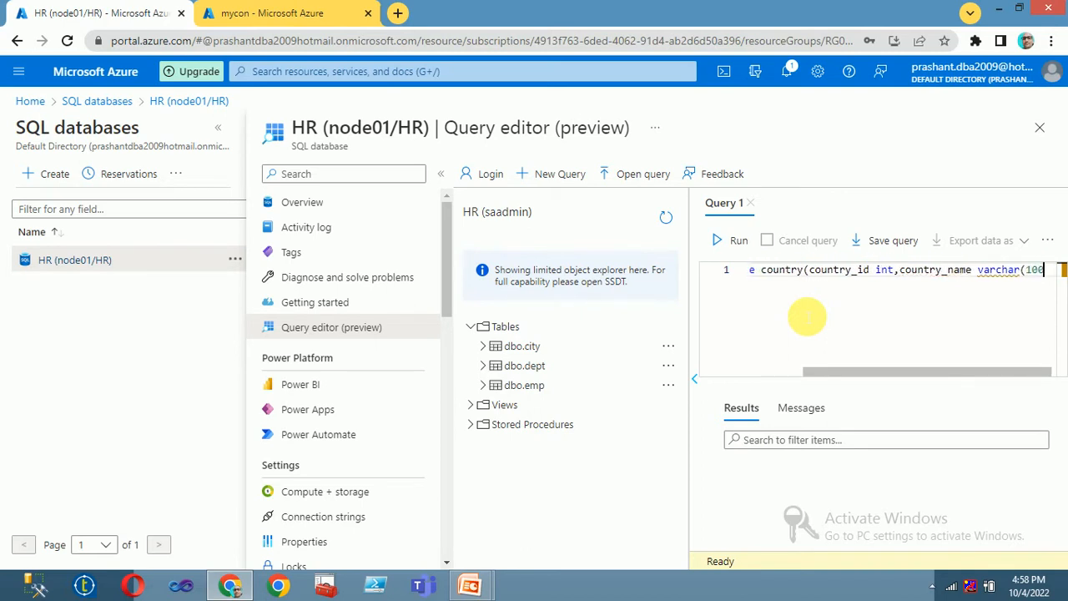
{"action": "type", "text": ")"}
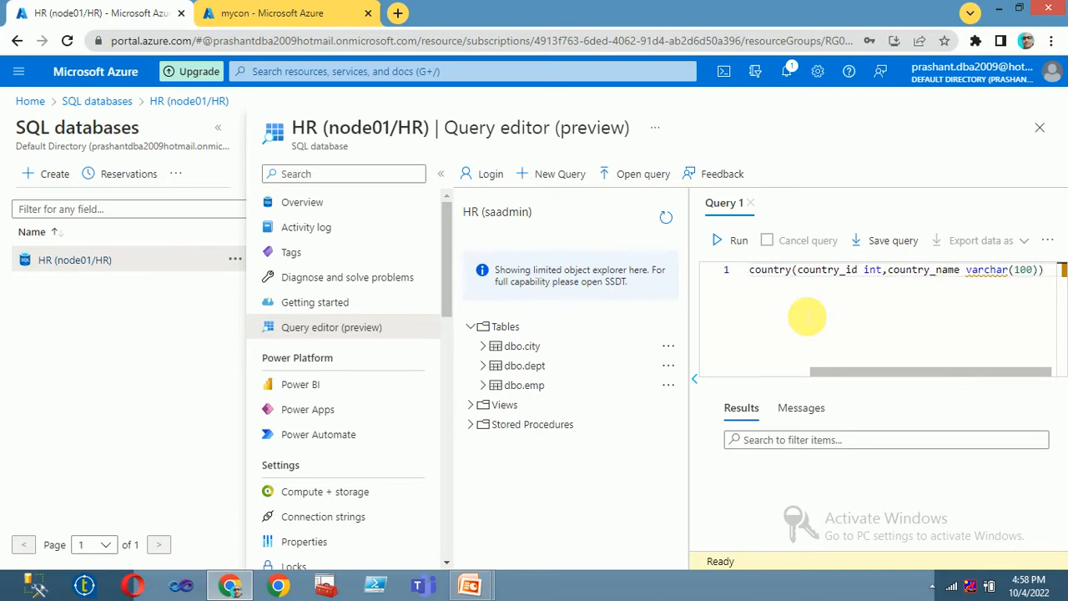
{"action": "left_click", "coordinate": [727, 241]}
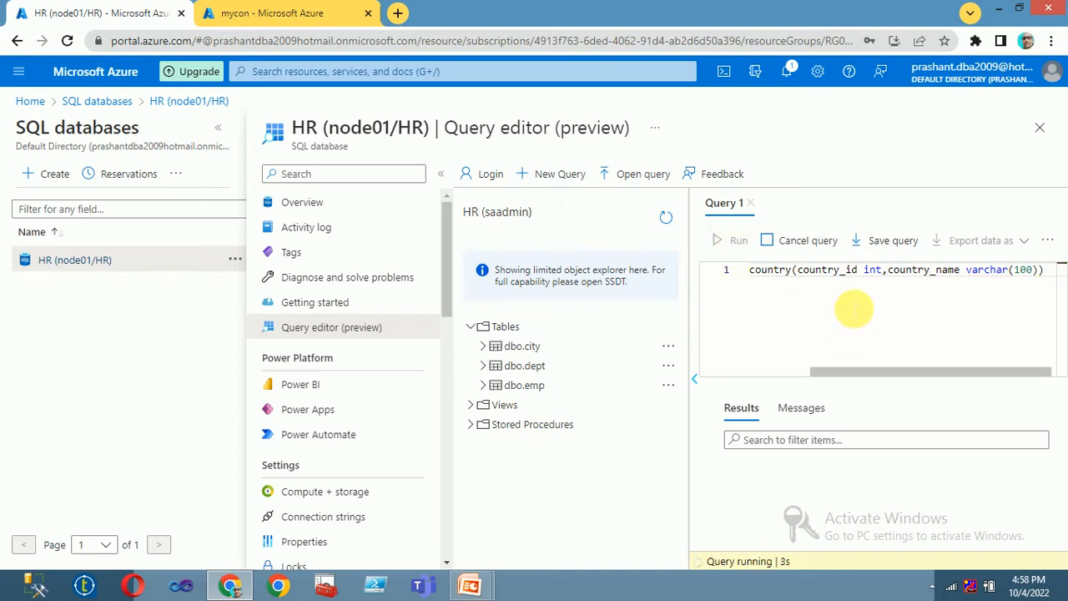
{"action": "left_click", "coordinate": [442, 177]}
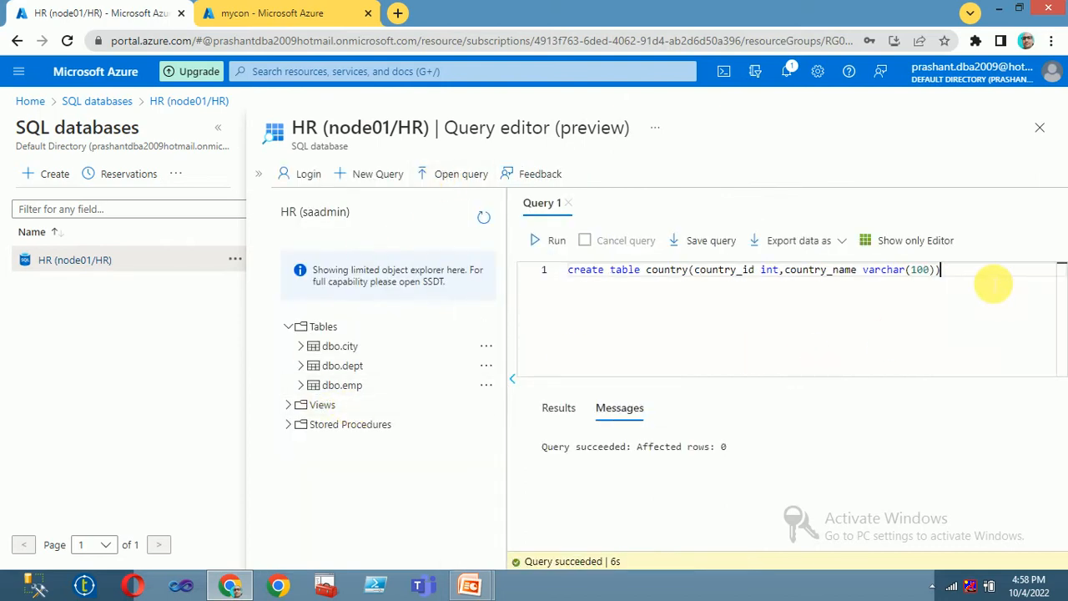
{"action": "left_click", "coordinate": [993, 285]}
{"action": "key", "text": "Return"}
{"action": "key", "text": "Return"}
{"action": "key", "text": "Return"}
Step: Run an insert adding (1,'India'), (2,'Japan'), (3,'SriLanka') to the country table
{"action": "type", "text": "inse"}
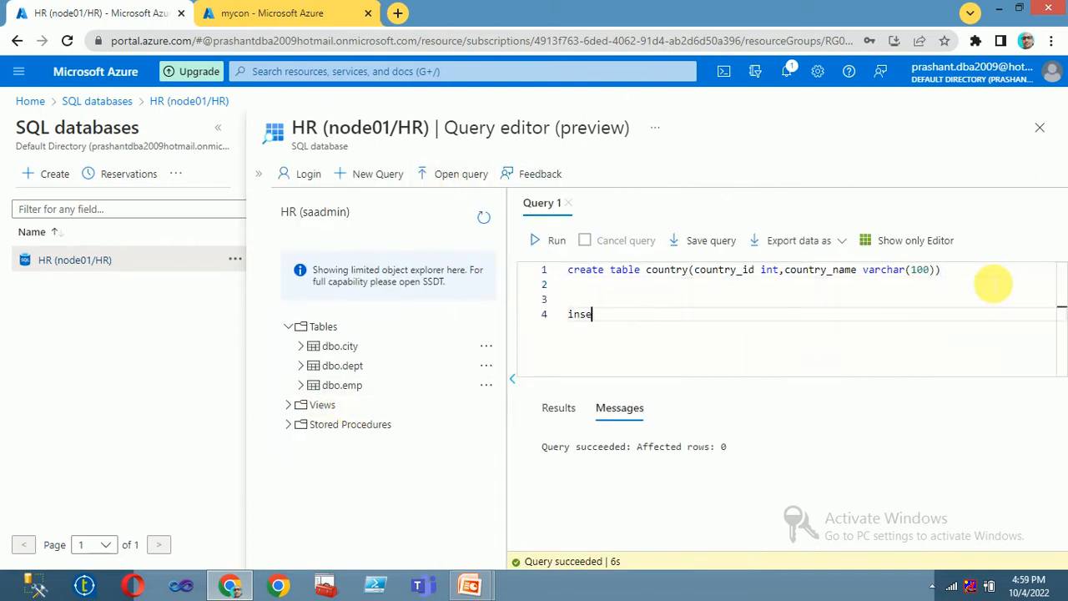
{"action": "type", "text": "rt into countr"}
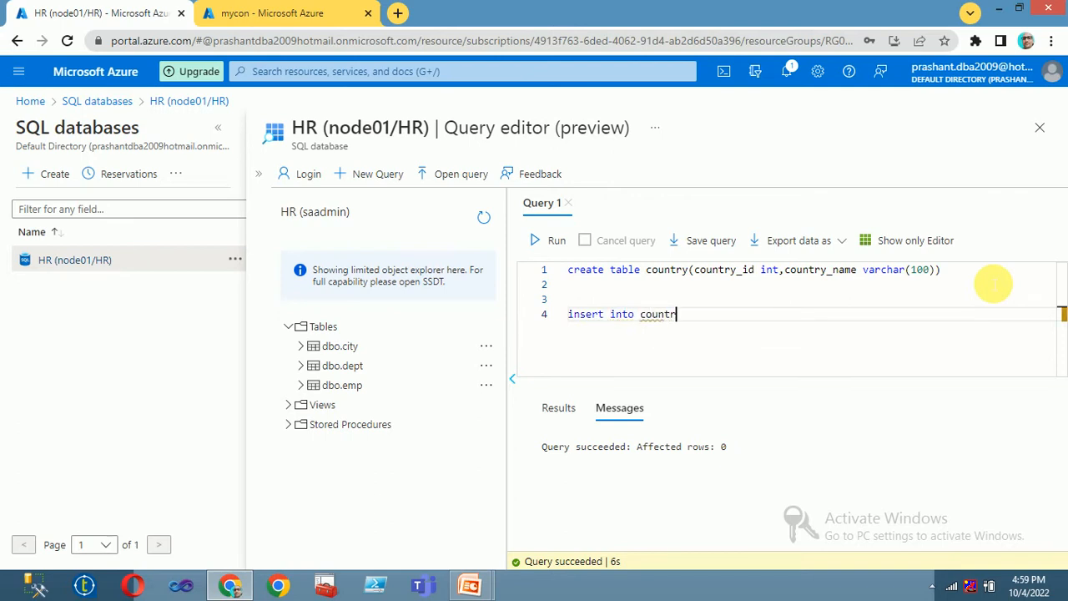
{"action": "type", "text": "y values(1,'India"}
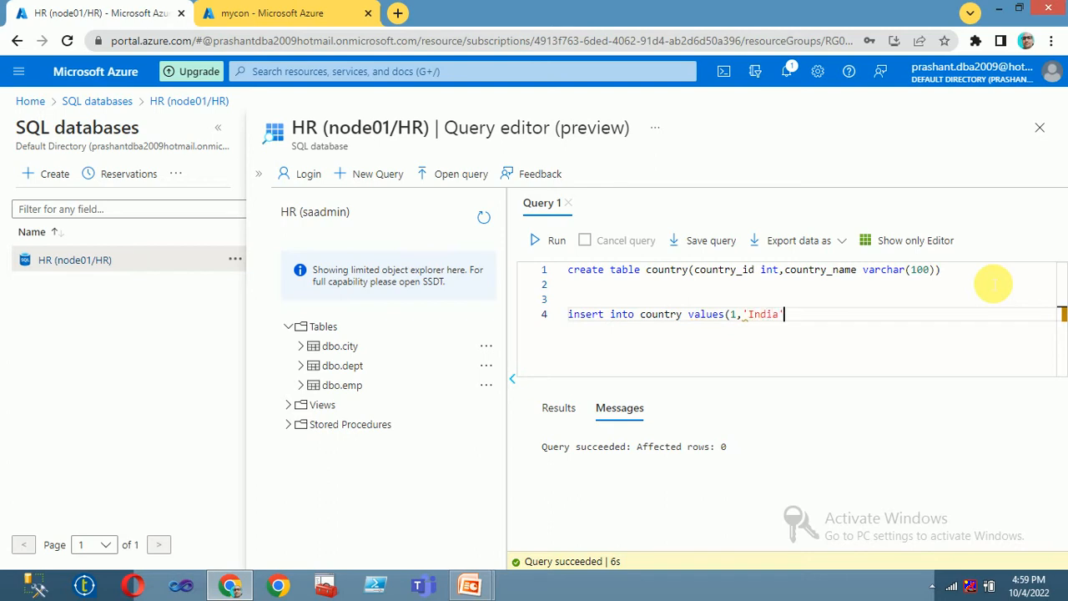
{"action": "type", "text": "'),"}
{"action": "type", "text": "(2,'Japan'),(3,'Srila"}
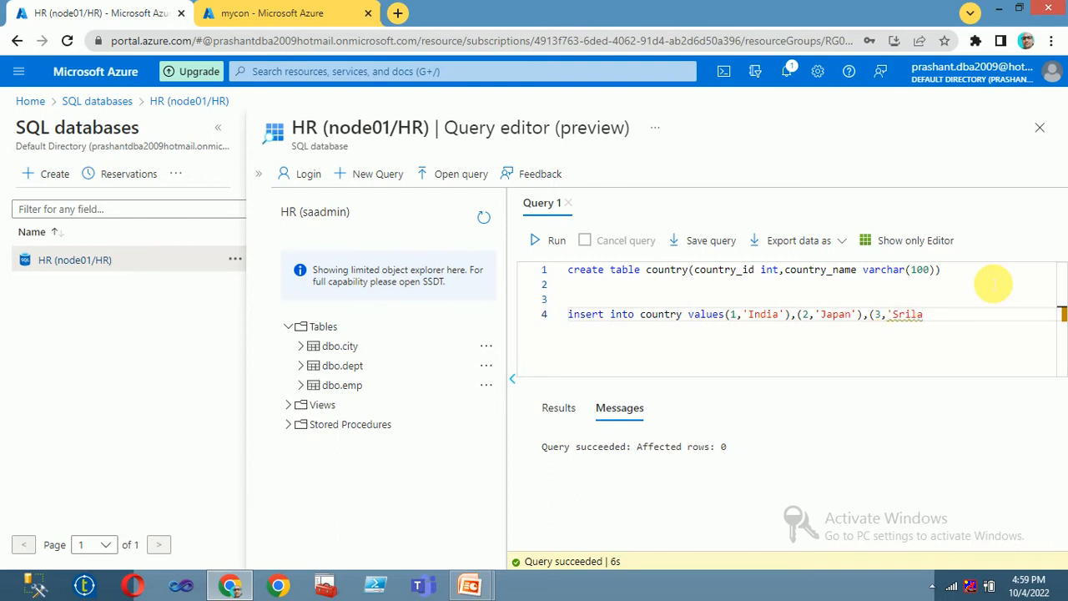
{"action": "key", "text": "BackSpace"}
{"action": "key", "text": "BackSpace"}
{"action": "type", "text": "Lanka')"}
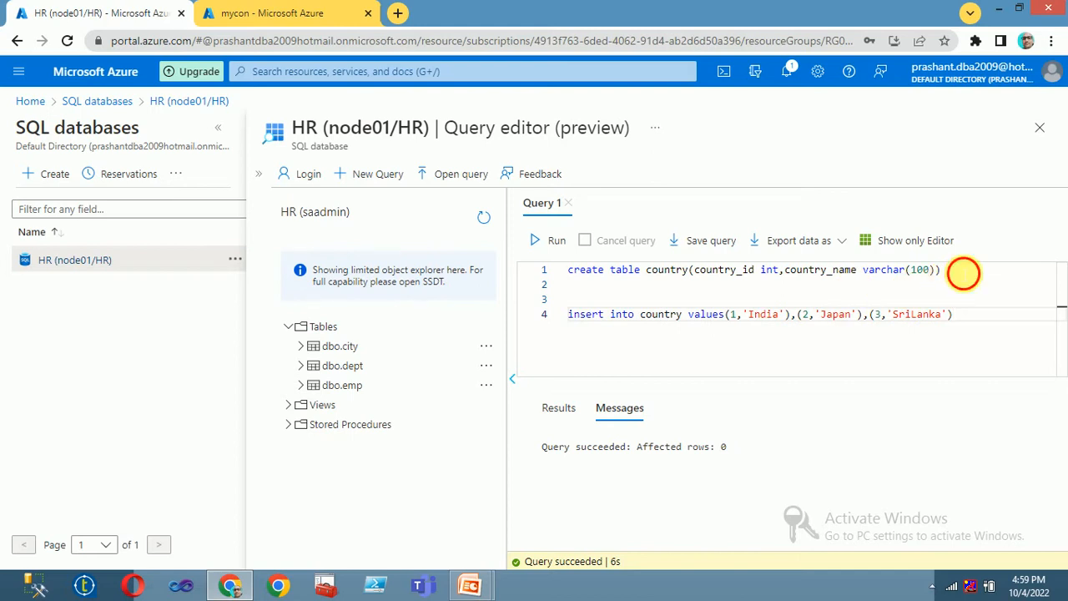
{"action": "left_click_drag", "start_coordinate": [959, 270], "coordinate": [451, 276]}
{"action": "key", "text": "Delete"}
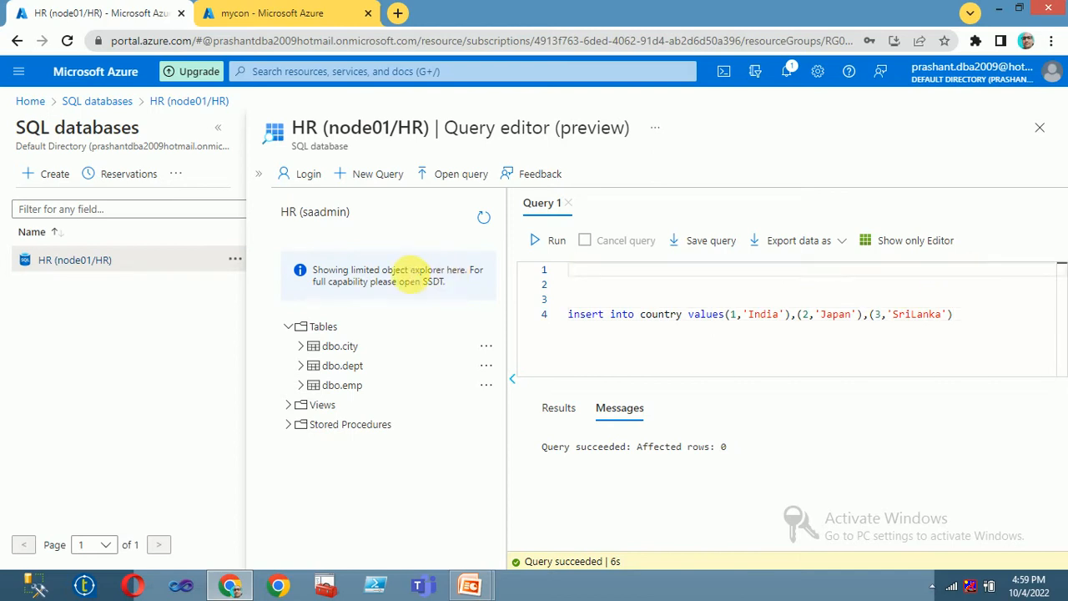
{"action": "left_click", "coordinate": [557, 241]}
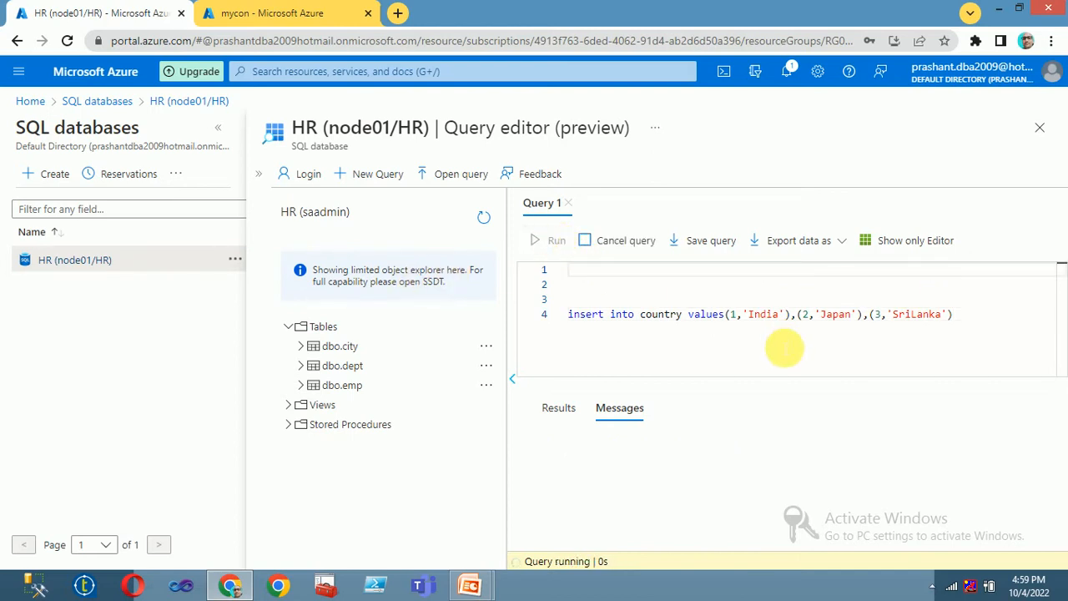
Step: Replace the insert statement with select * from country
{"action": "double_click", "coordinate": [660, 314]}
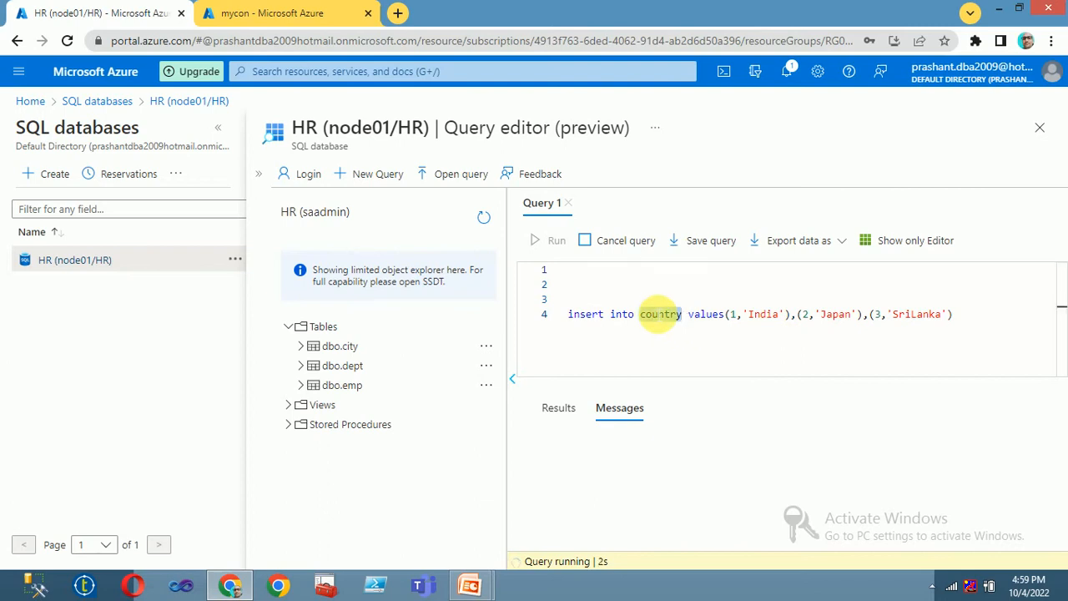
{"action": "left_click_drag", "start_coordinate": [968, 315], "coordinate": [489, 317]}
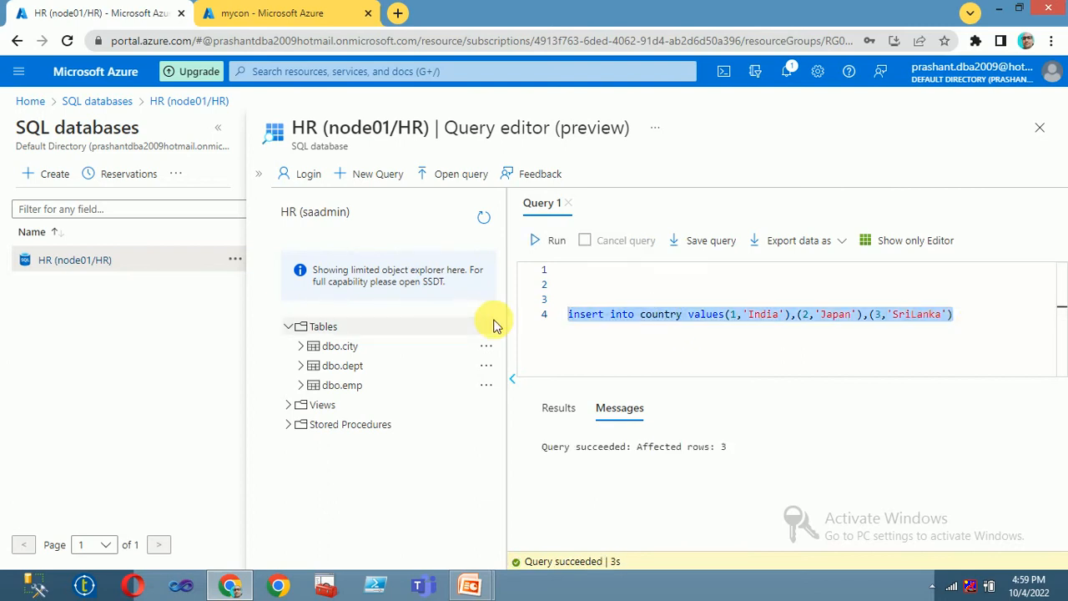
{"action": "type", "text": "select "}
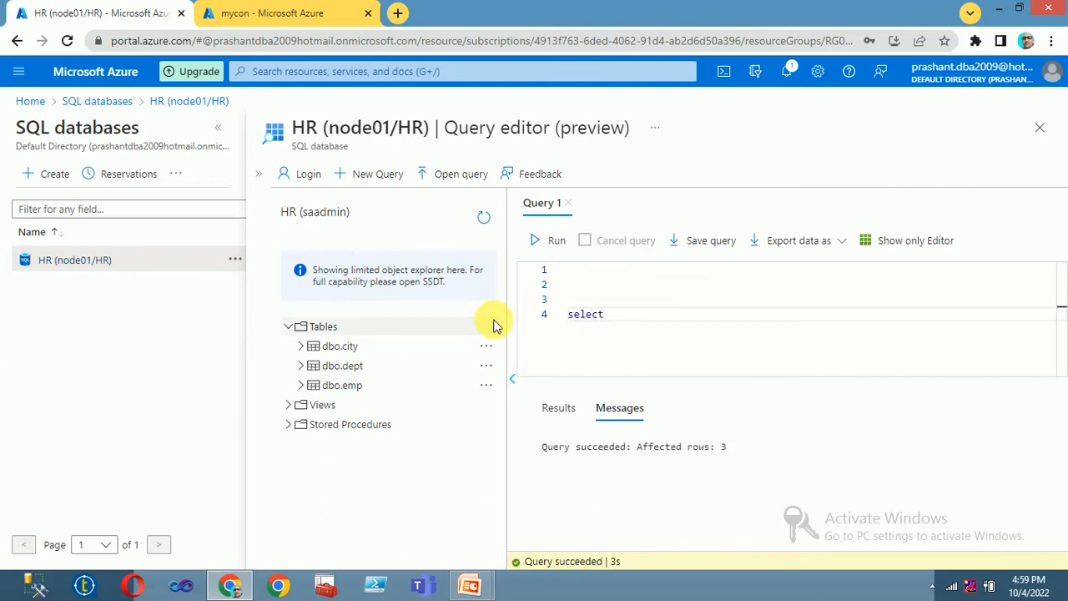
{"action": "type", "text": "* from country"}
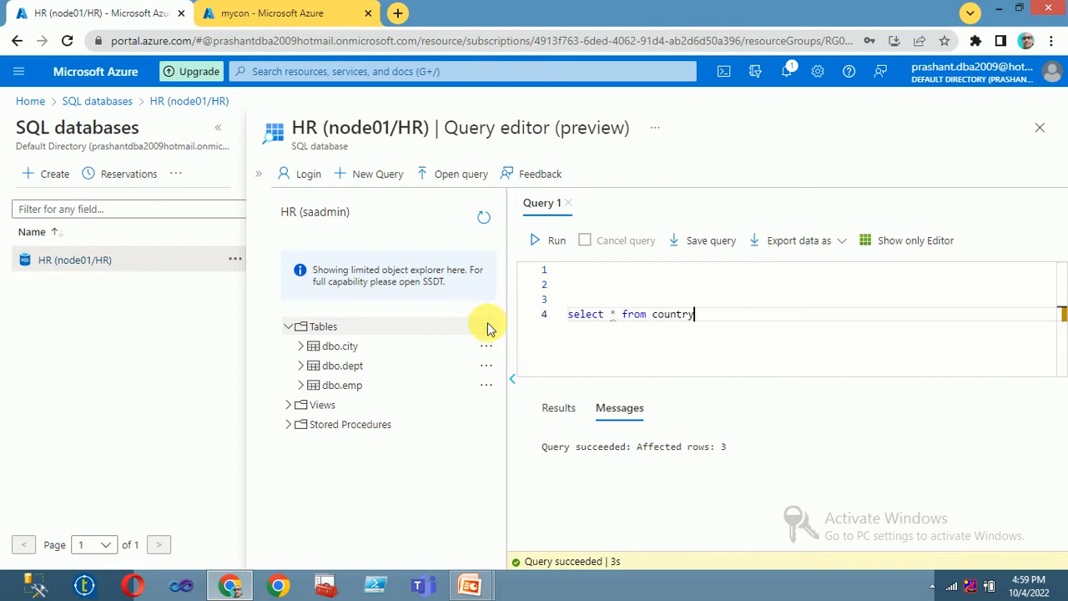
Step: Run select * from country for its three rows and refresh Tables to show dbo.country
{"action": "left_click", "coordinate": [556, 247]}
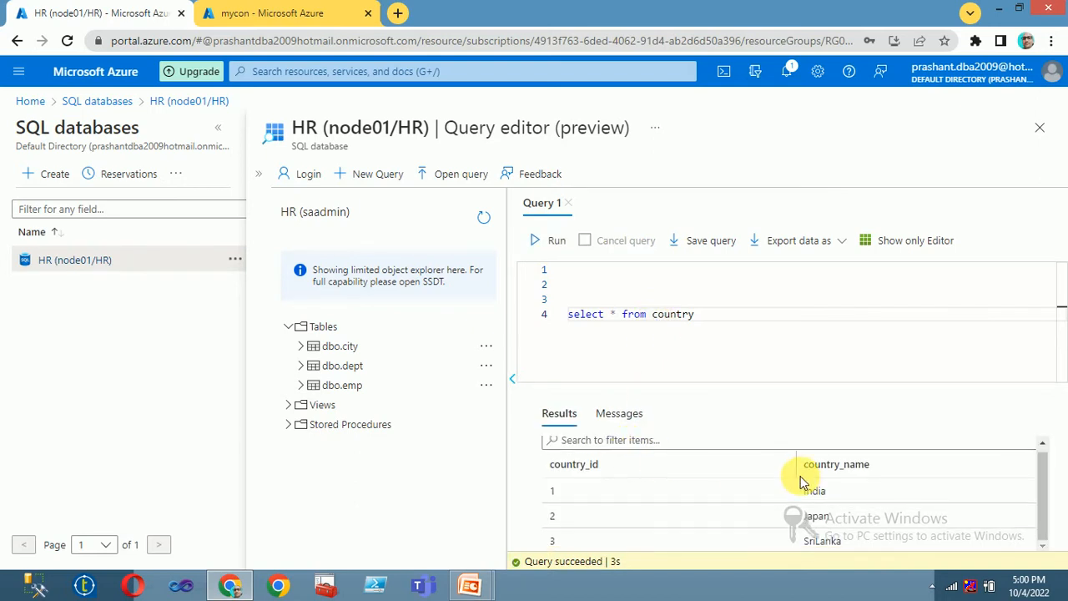
{"action": "left_click_drag", "start_coordinate": [1037, 501], "coordinate": [1044, 525]}
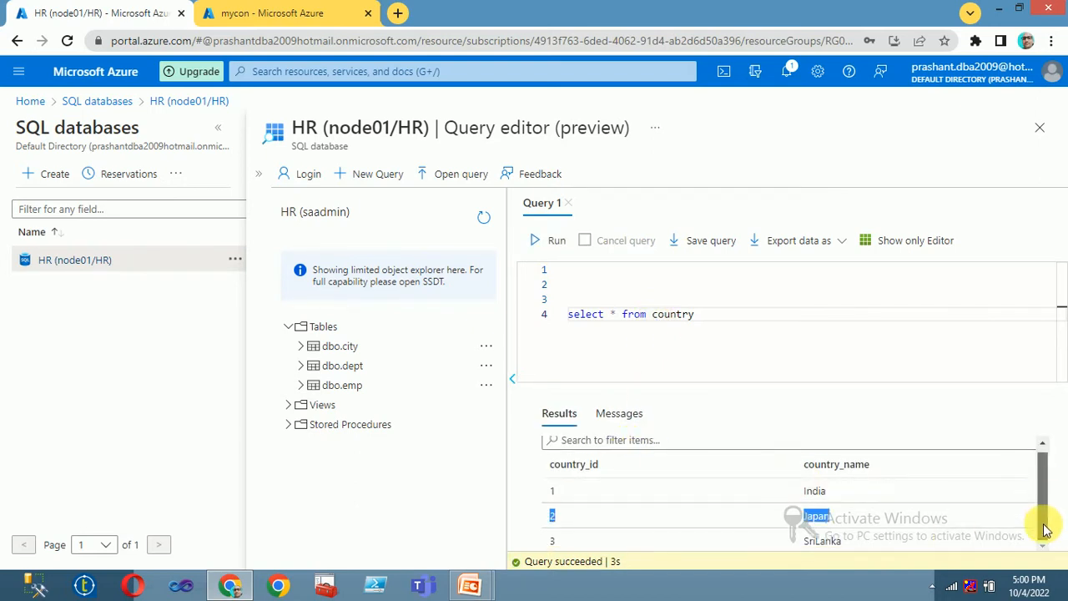
{"action": "left_click", "coordinate": [316, 332]}
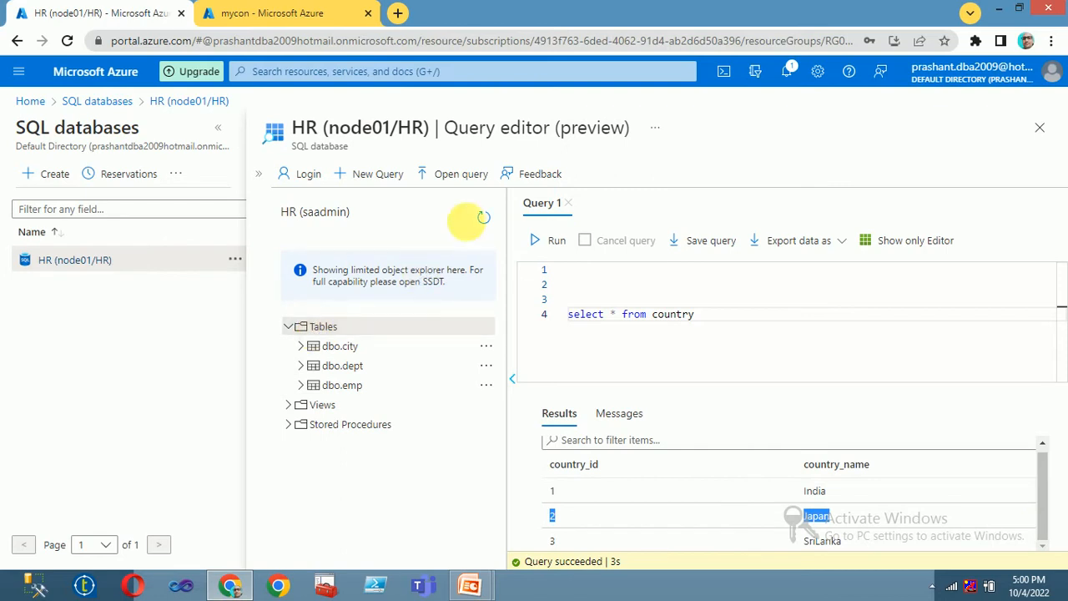
{"action": "left_click", "coordinate": [484, 218]}
{"action": "left_click", "coordinate": [287, 327]}
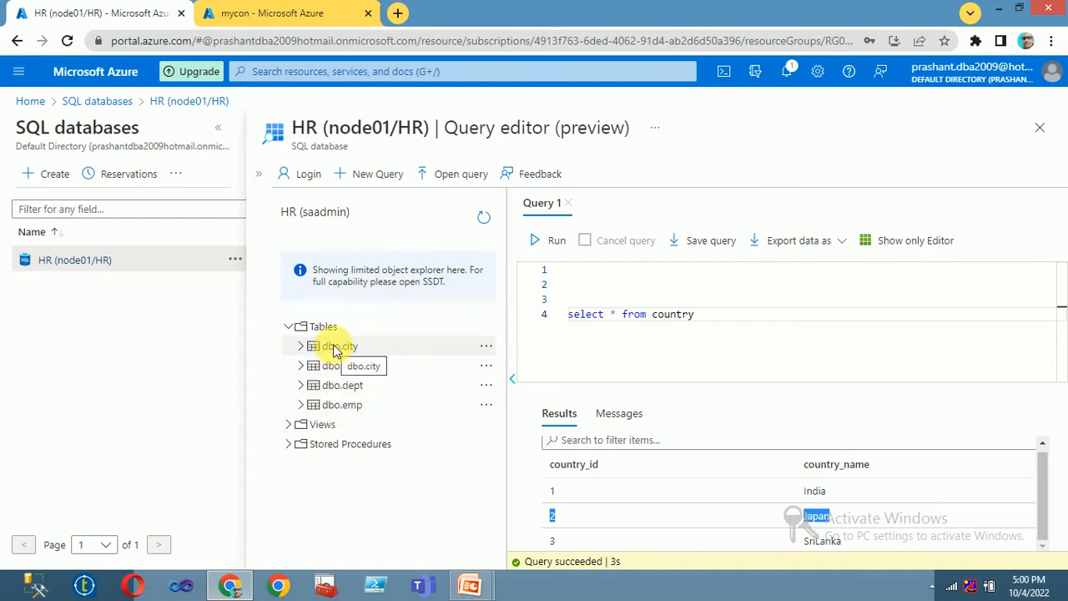
Step: Check the mycon container tab, then return to the HR query editor
{"action": "left_click", "coordinate": [250, 13]}
{"action": "left_click", "coordinate": [125, 15]}
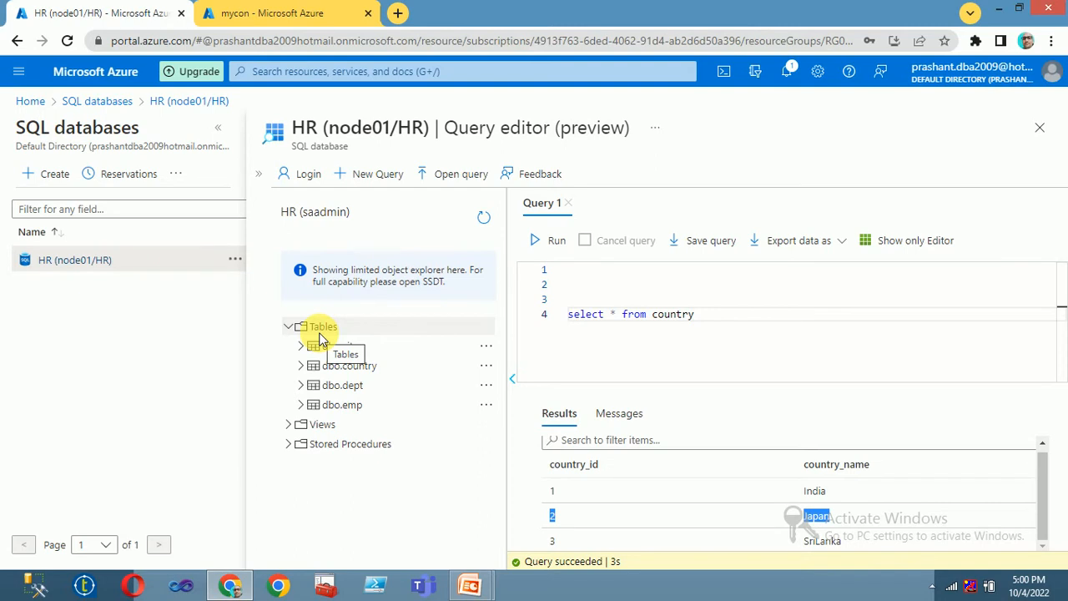
{"action": "left_click", "coordinate": [260, 13]}
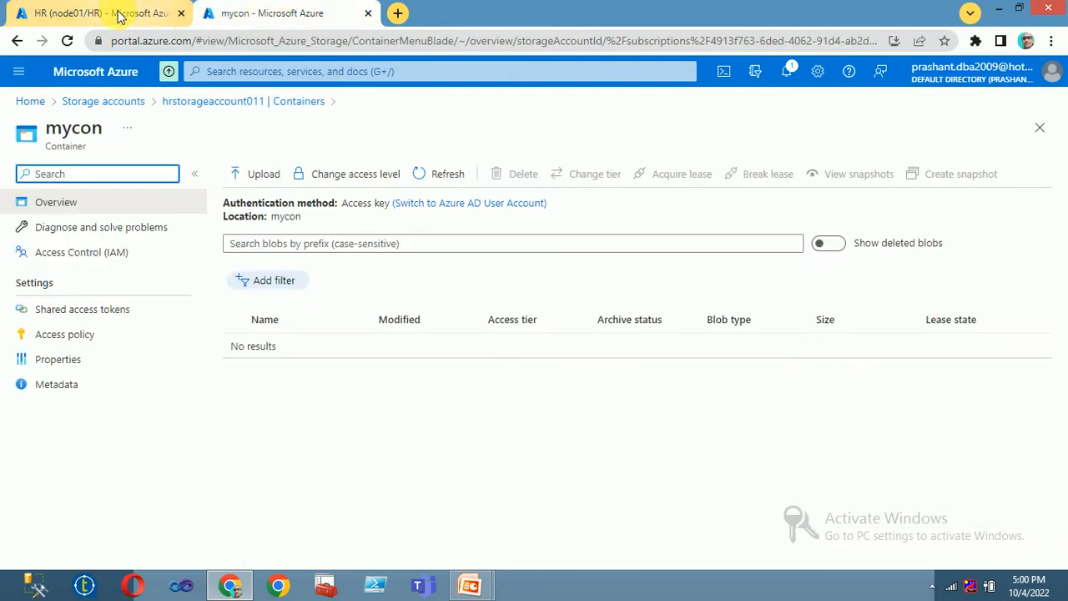
{"action": "left_click", "coordinate": [142, 13]}
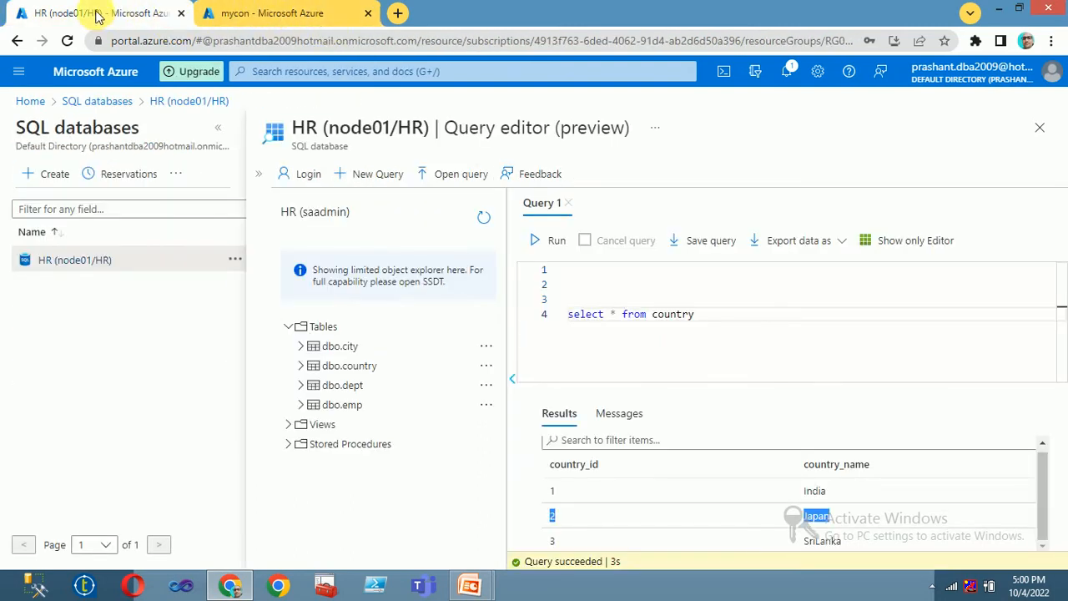
Step: Load portal.azure.com in a new tab and open the empty Data factories list
{"action": "left_click", "coordinate": [234, 22]}
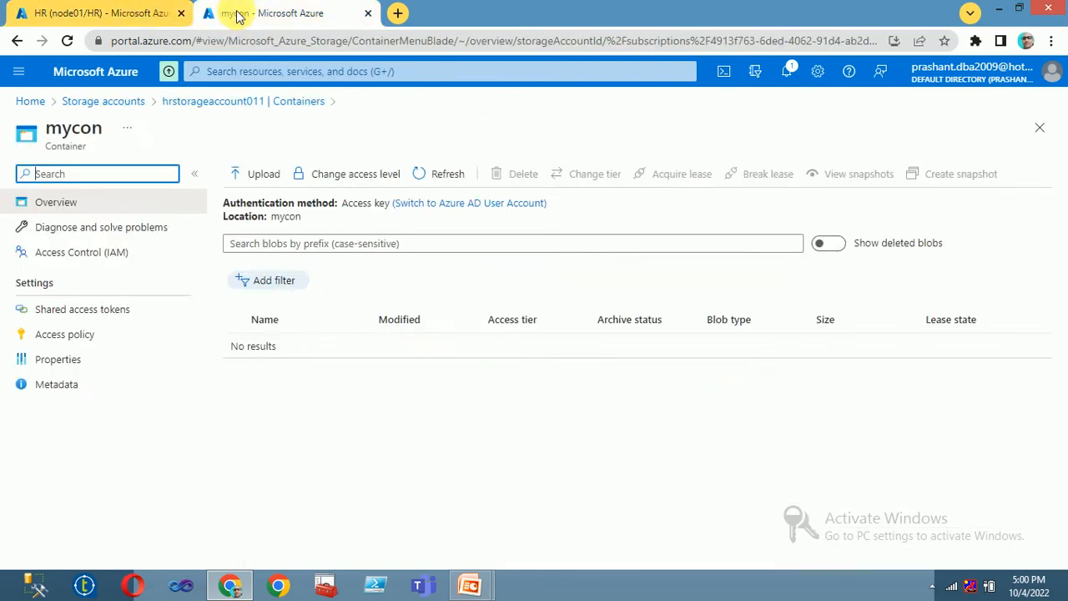
{"action": "left_click", "coordinate": [52, 12]}
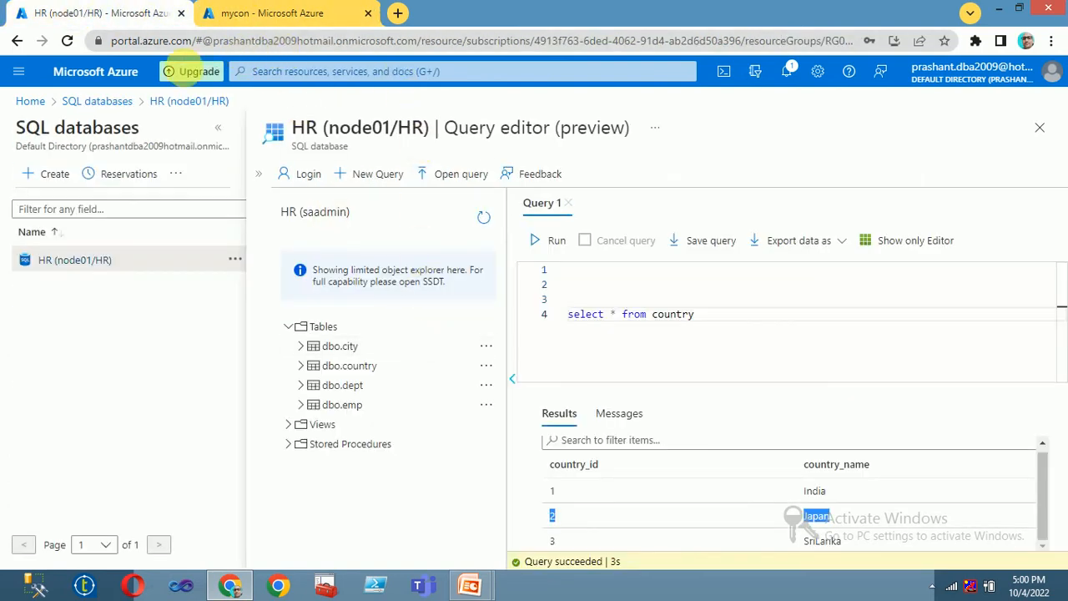
{"action": "left_click", "coordinate": [397, 16]}
{"action": "type", "text": "pro"}
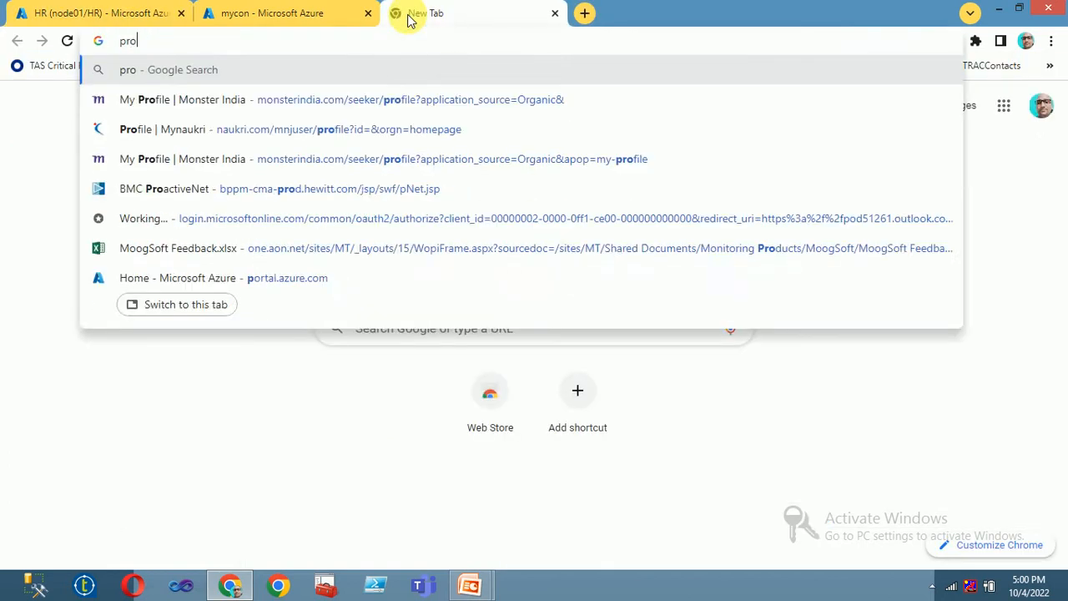
{"action": "key", "text": "BackSpace"}
{"action": "key", "text": "BackSpace"}
{"action": "type", "text": "ortal.azure.com"}
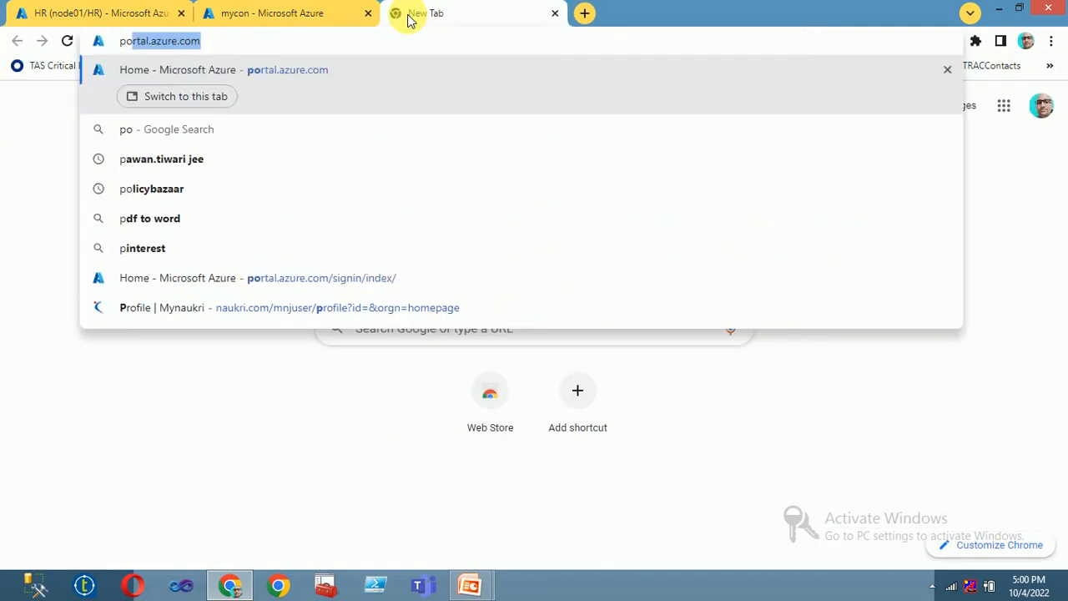
{"action": "left_click", "coordinate": [281, 70]}
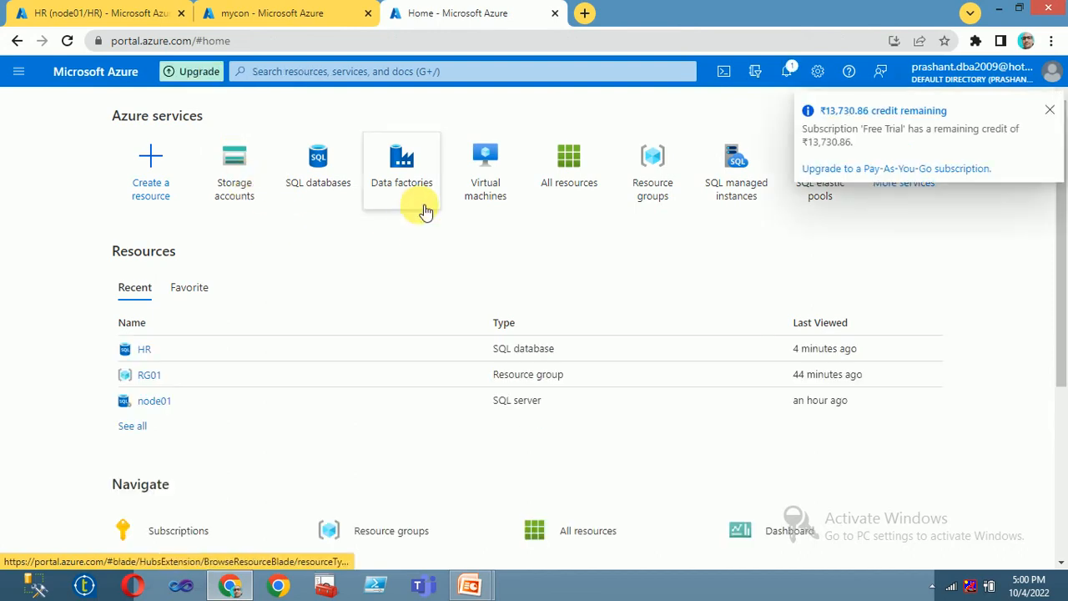
{"action": "left_click", "coordinate": [396, 165]}
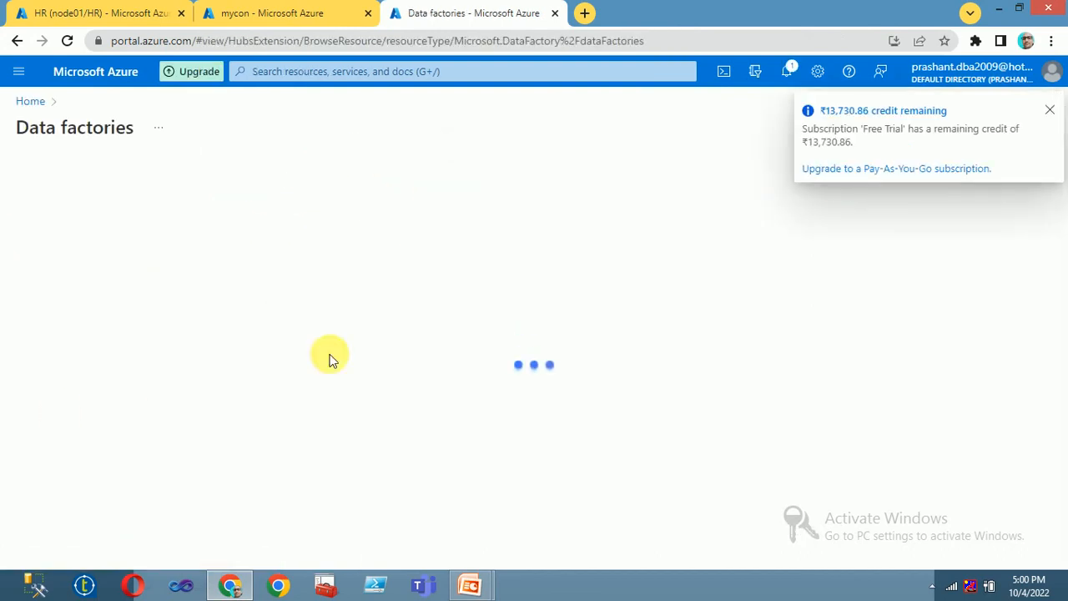
{"action": "left_click", "coordinate": [1051, 115]}
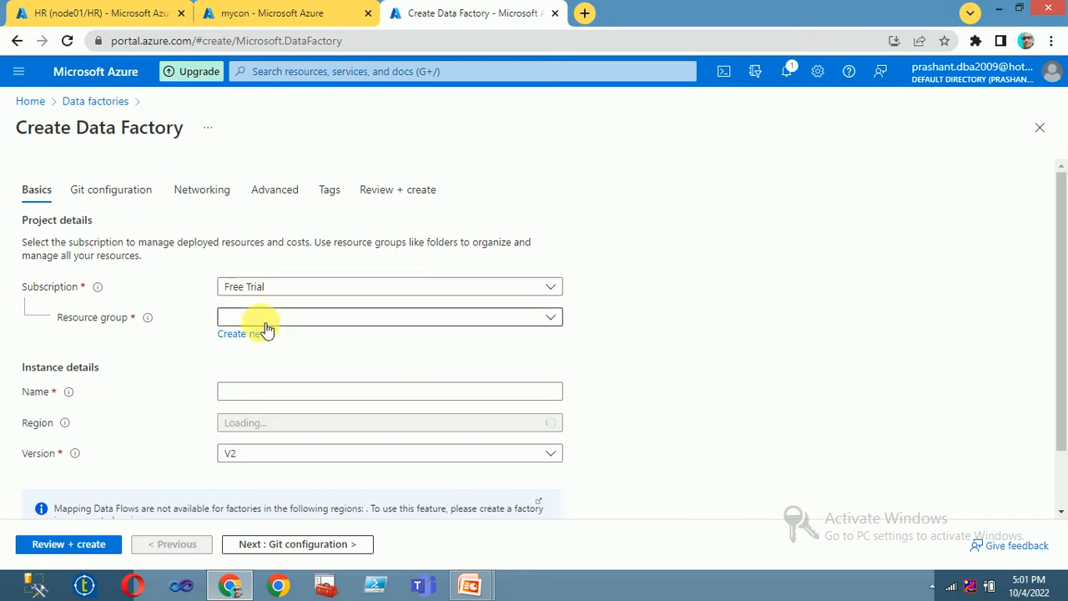
Step: Choose resource group RG01 and name the factory demoHRadf01, keeping East US and V2
{"action": "left_click", "coordinate": [260, 318]}
{"action": "left_click", "coordinate": [242, 395]}
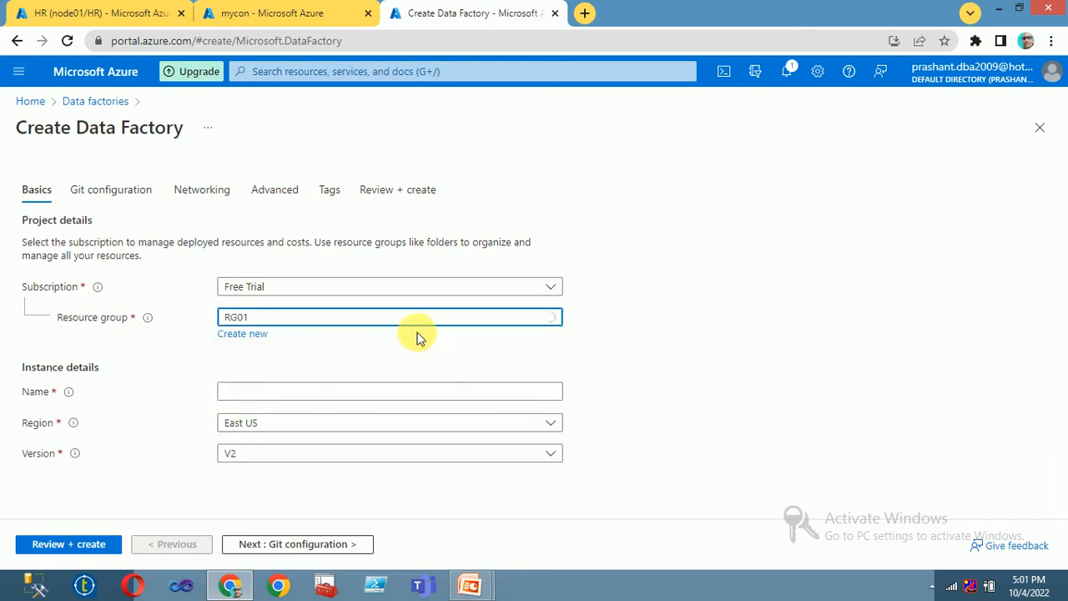
{"action": "left_click", "coordinate": [255, 392]}
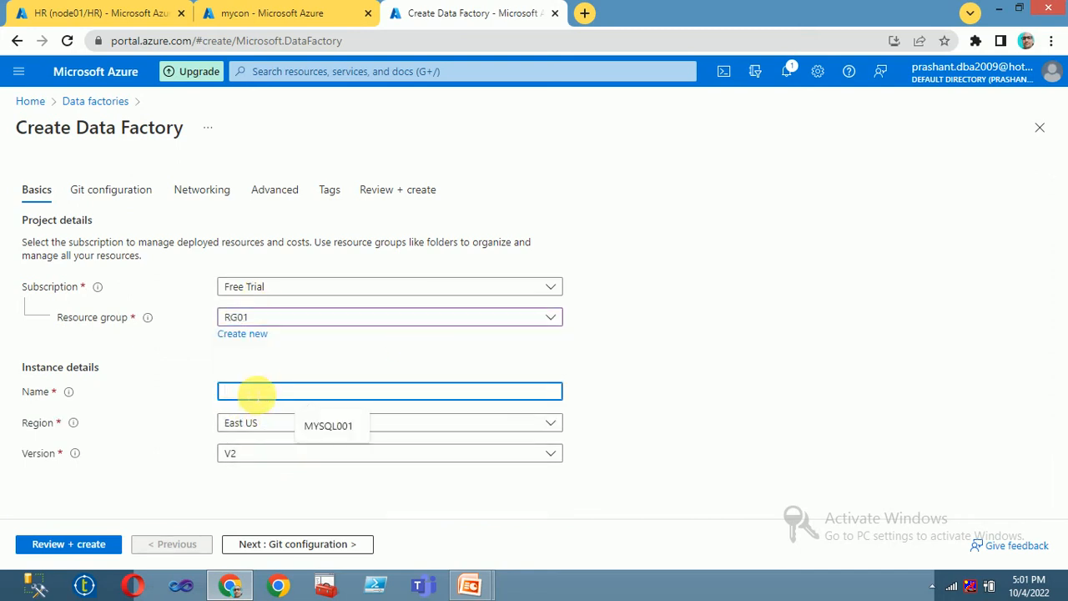
{"action": "type", "text": "demoHRaDF"}
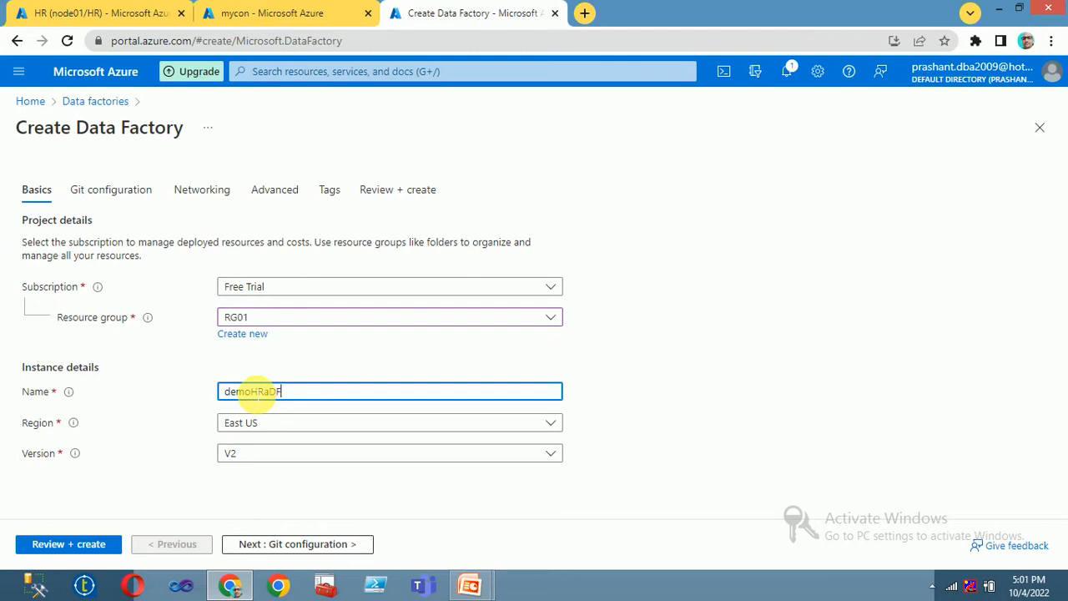
{"action": "type", "text": "01"}
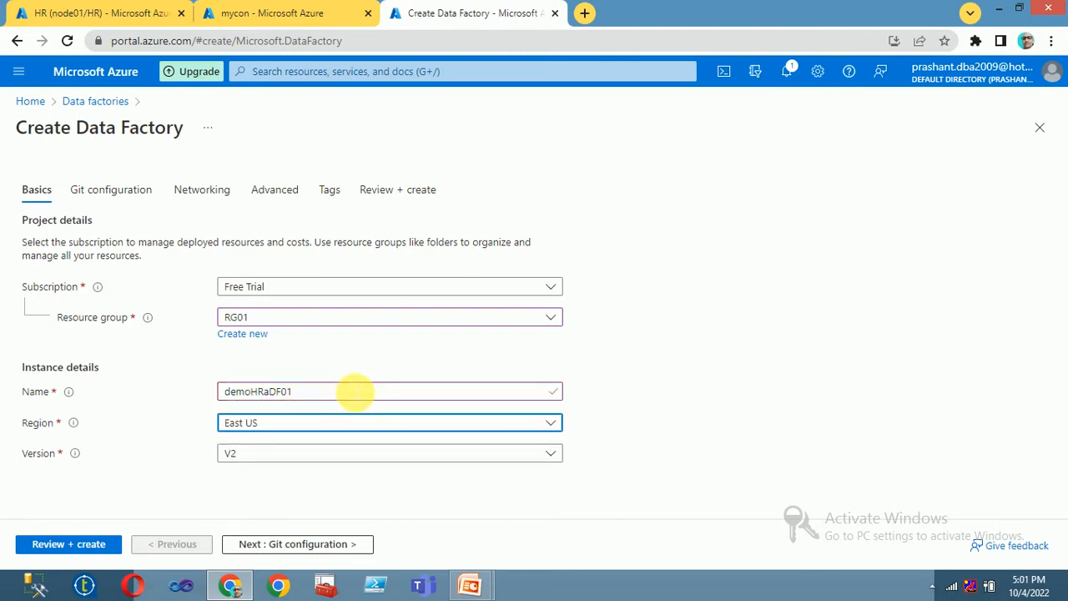
{"action": "left_click_drag", "start_coordinate": [334, 392], "coordinate": [269, 392]}
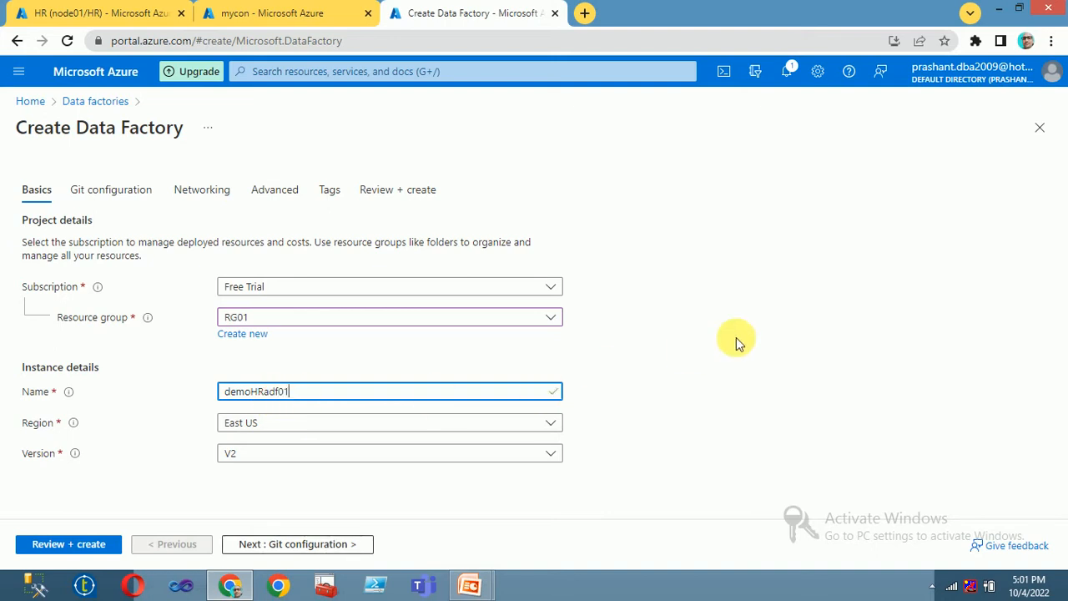
{"action": "key", "text": "Tab"}
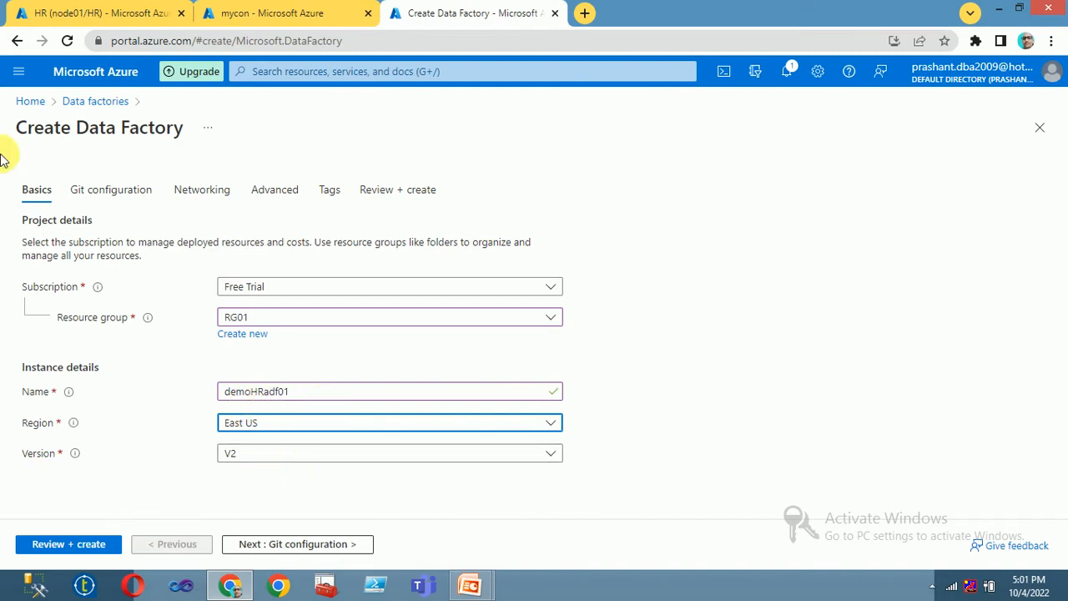
{"action": "left_click", "coordinate": [109, 192]}
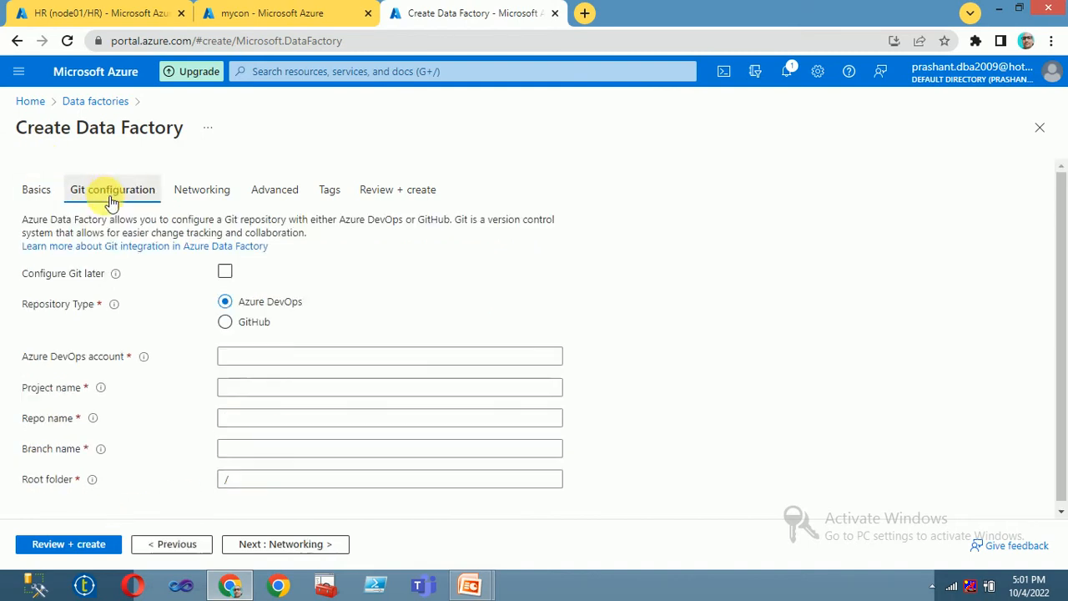
Step: Select Configure Git later, pass validation, and create the demoHRadf01 factory
{"action": "left_click", "coordinate": [225, 271]}
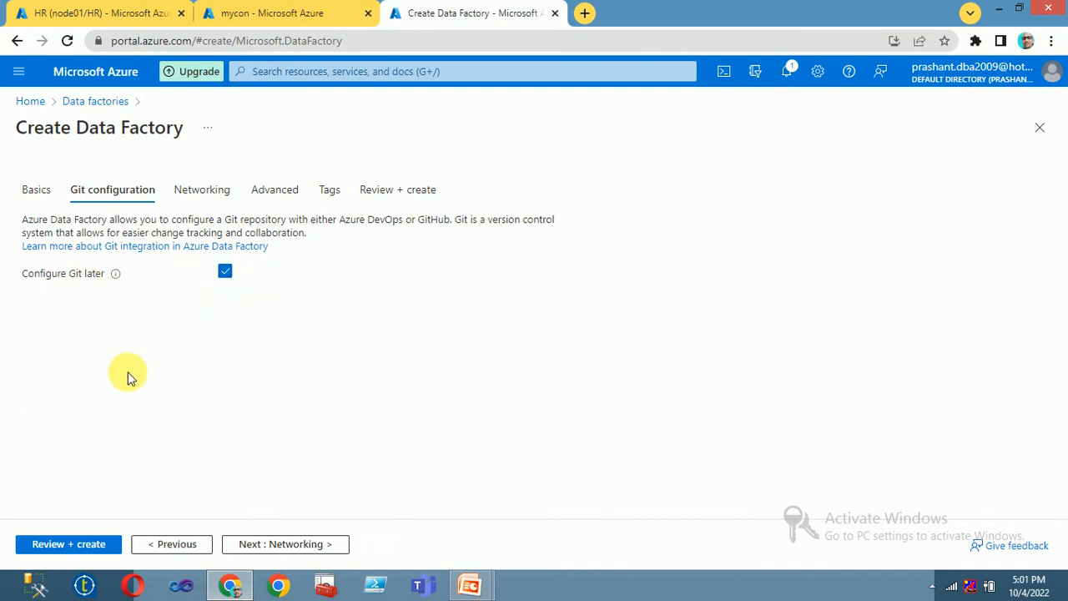
{"action": "left_click", "coordinate": [38, 190]}
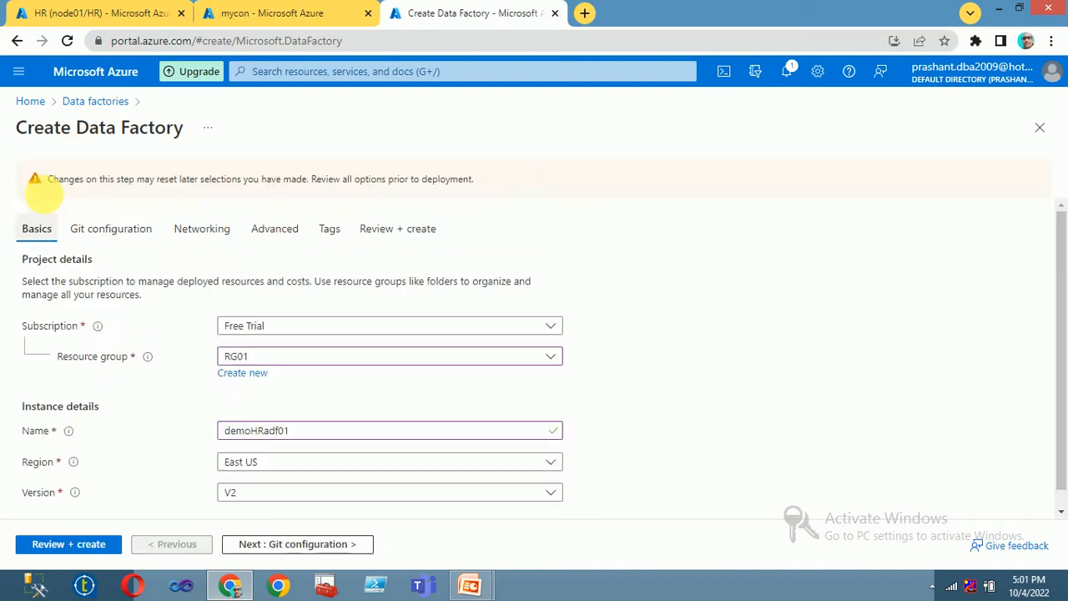
{"action": "left_click", "coordinate": [69, 544]}
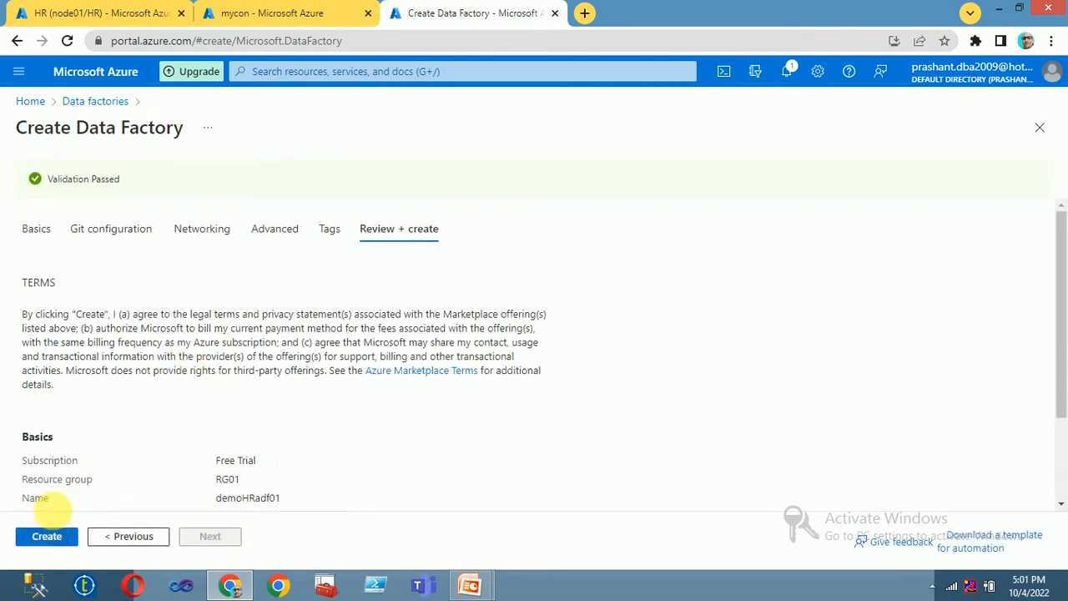
{"action": "left_click_drag", "start_coordinate": [52, 178], "coordinate": [152, 176]}
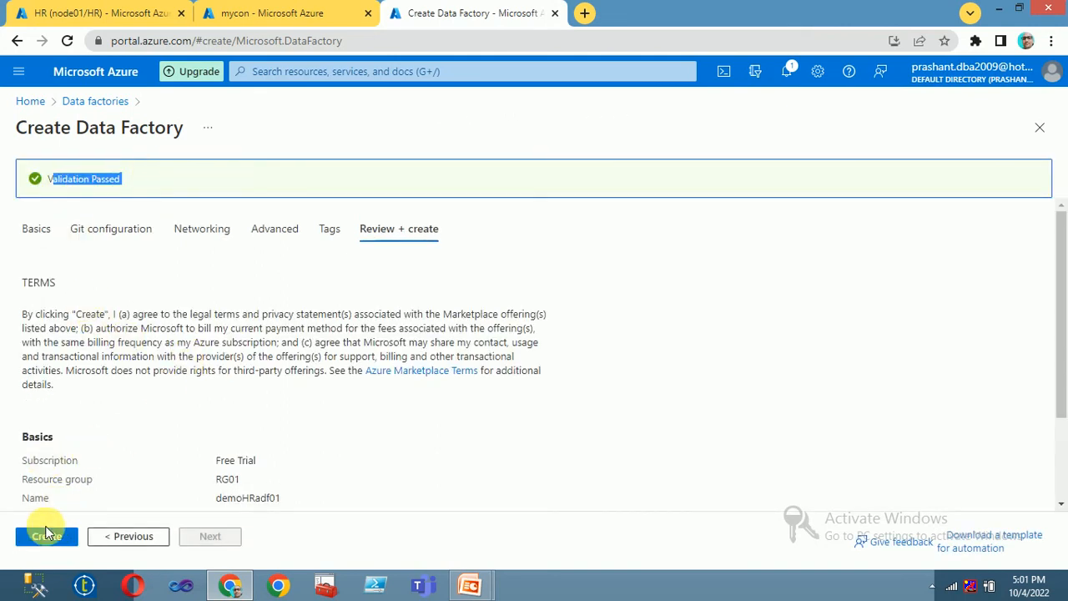
{"action": "left_click", "coordinate": [47, 536]}
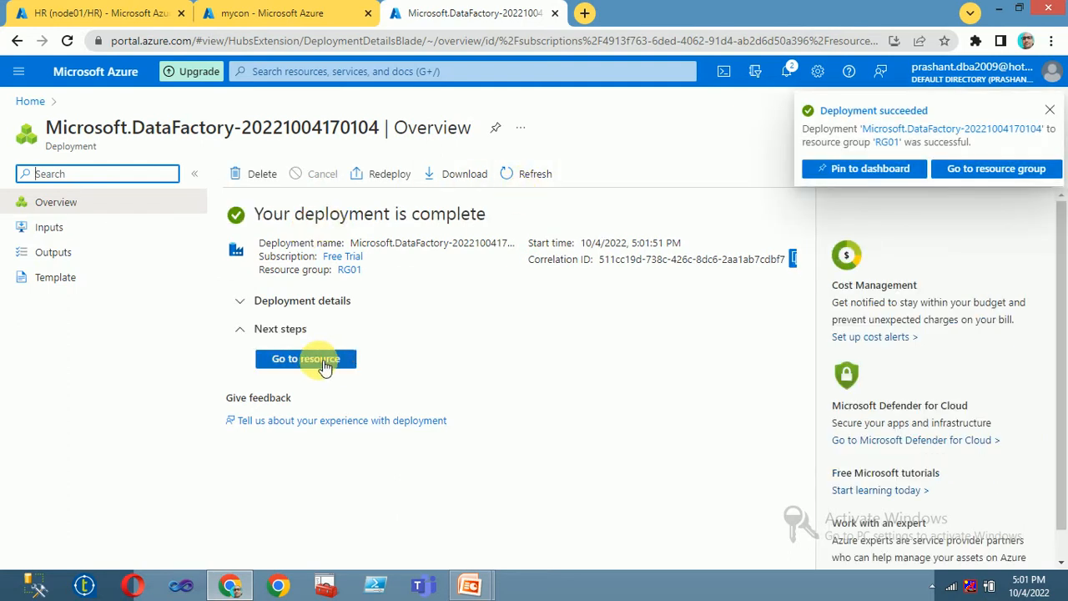
Step: Launch Azure Data Factory Studio from demoHRadf01 and close its portal overview tab
{"action": "left_click", "coordinate": [314, 362]}
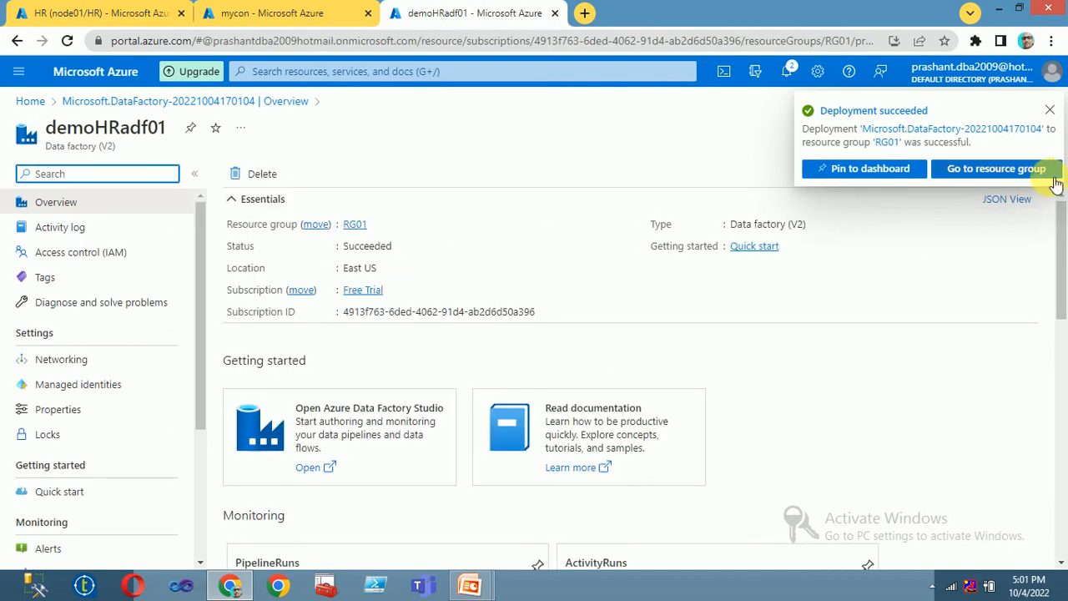
{"action": "left_click", "coordinate": [1048, 111]}
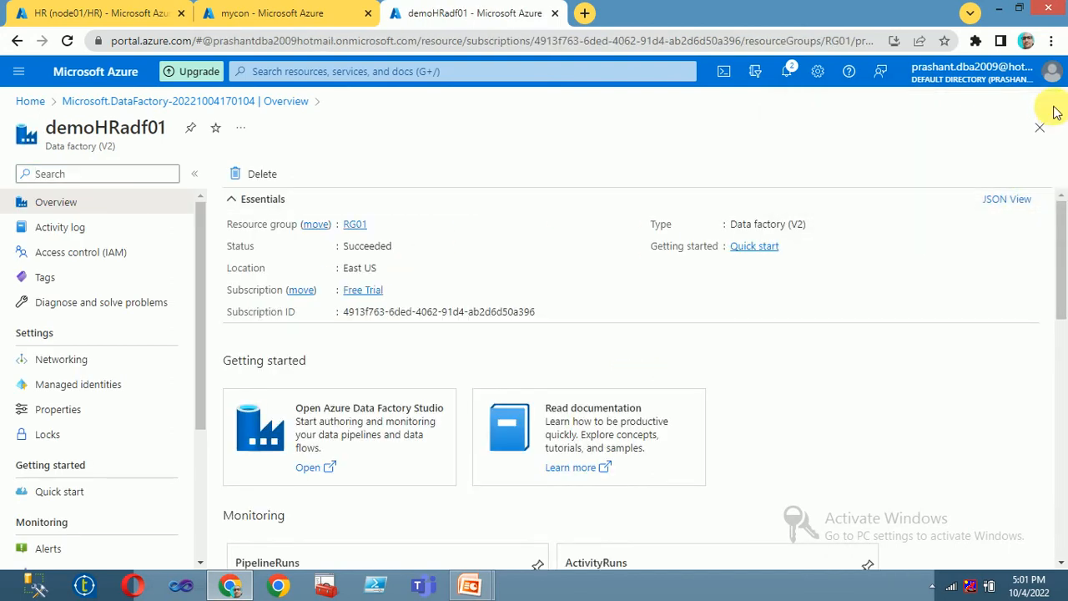
{"action": "left_click", "coordinate": [348, 416]}
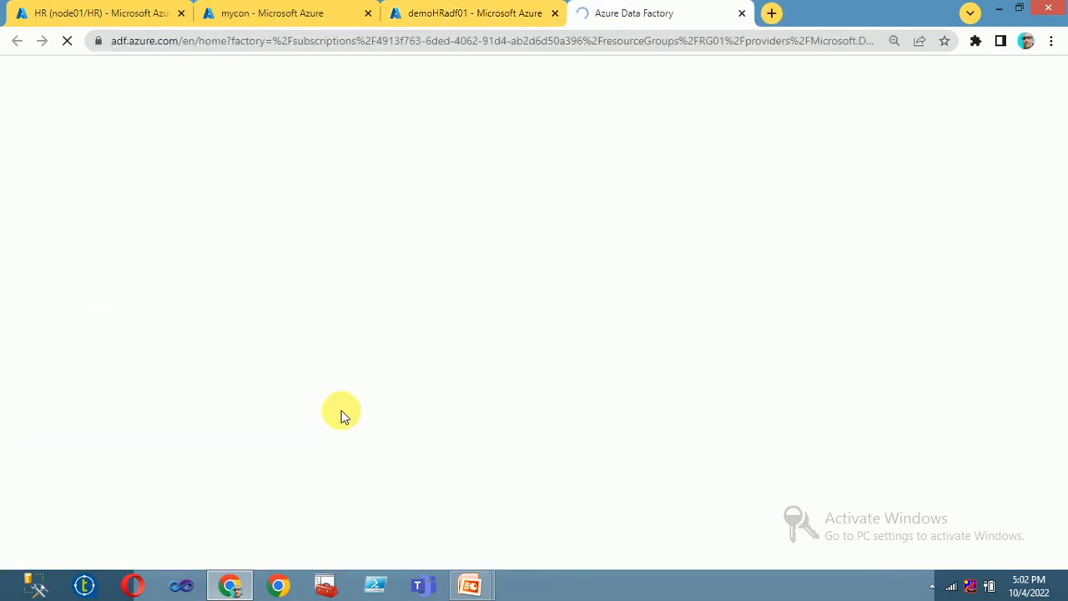
{"action": "left_click", "coordinate": [432, 16]}
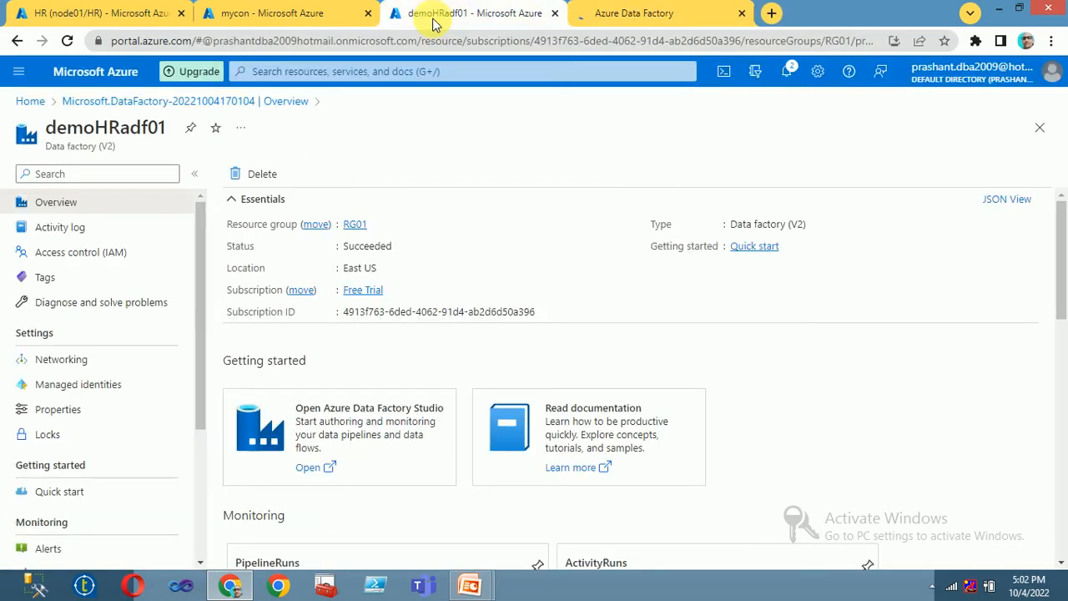
{"action": "left_click", "coordinate": [554, 13]}
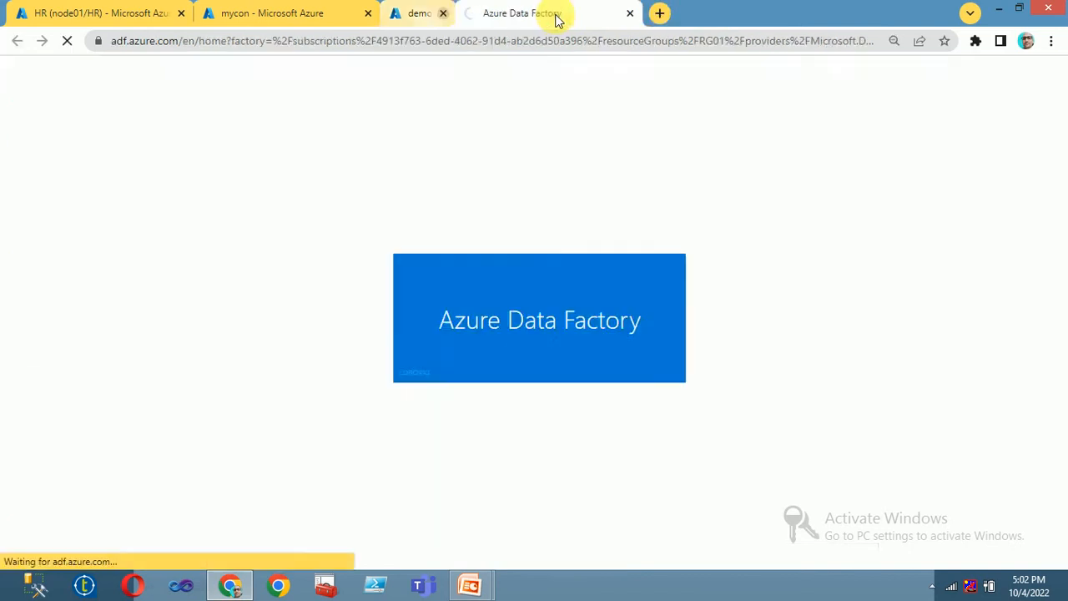
Step: Check the HR query editor and mycon tabs, then return to Data Factory Studio
{"action": "left_click", "coordinate": [71, 15]}
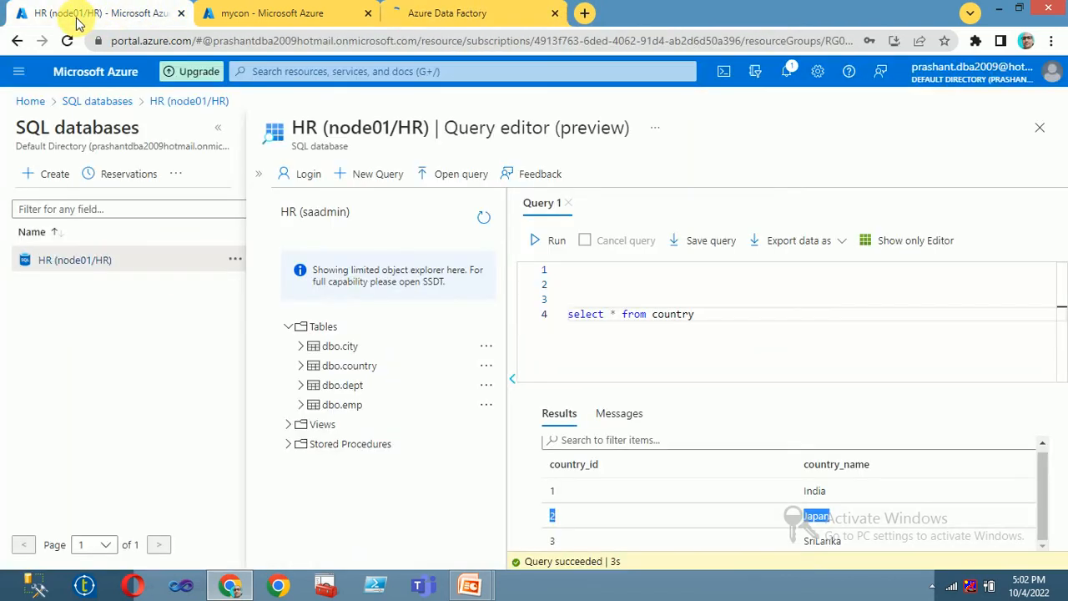
{"action": "left_click", "coordinate": [312, 16]}
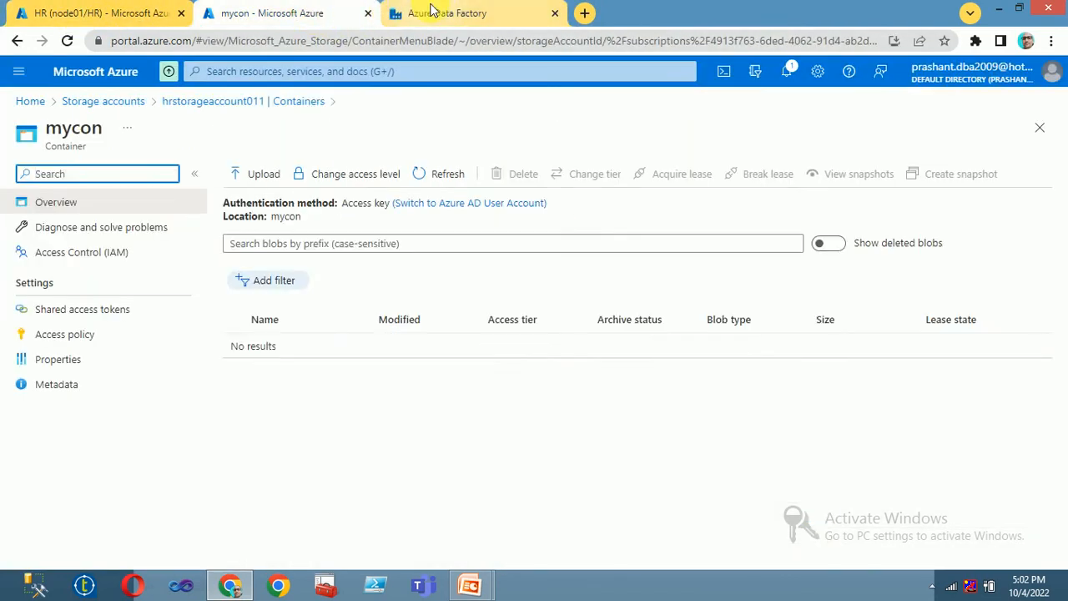
{"action": "left_click", "coordinate": [427, 13]}
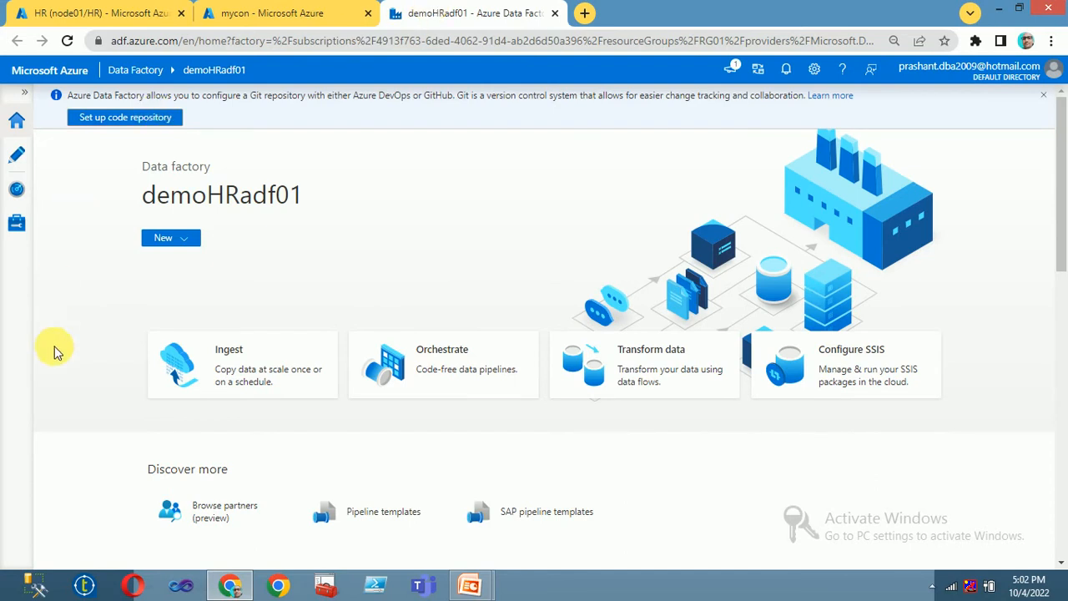
Step: Add pipeline1 from the Pipelines actions menu in the Author workspace
{"action": "left_click", "coordinate": [18, 157]}
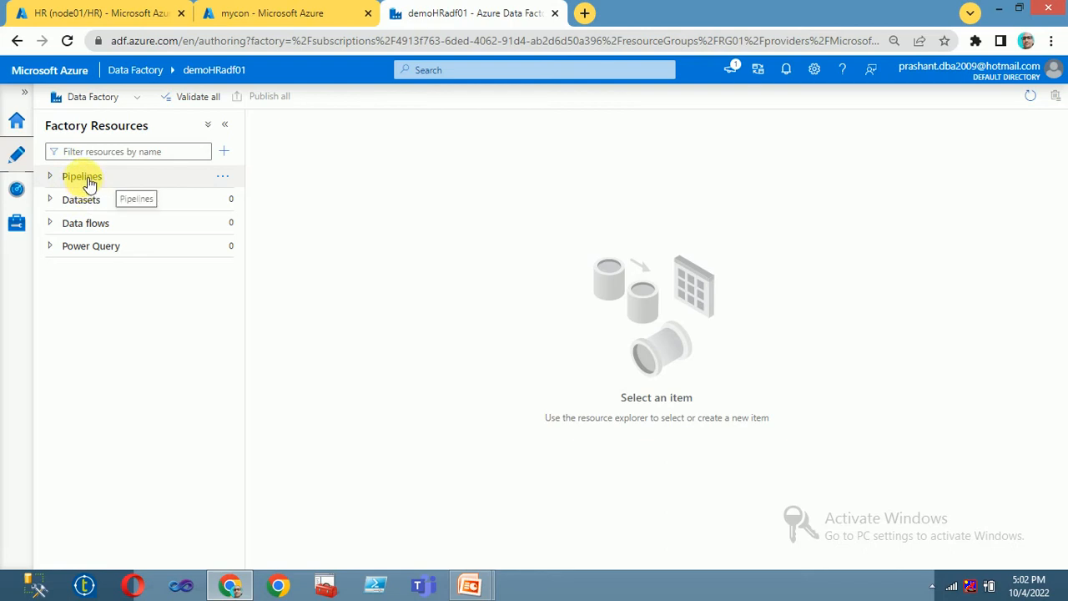
{"action": "left_click", "coordinate": [223, 176]}
{"action": "left_click", "coordinate": [257, 199]}
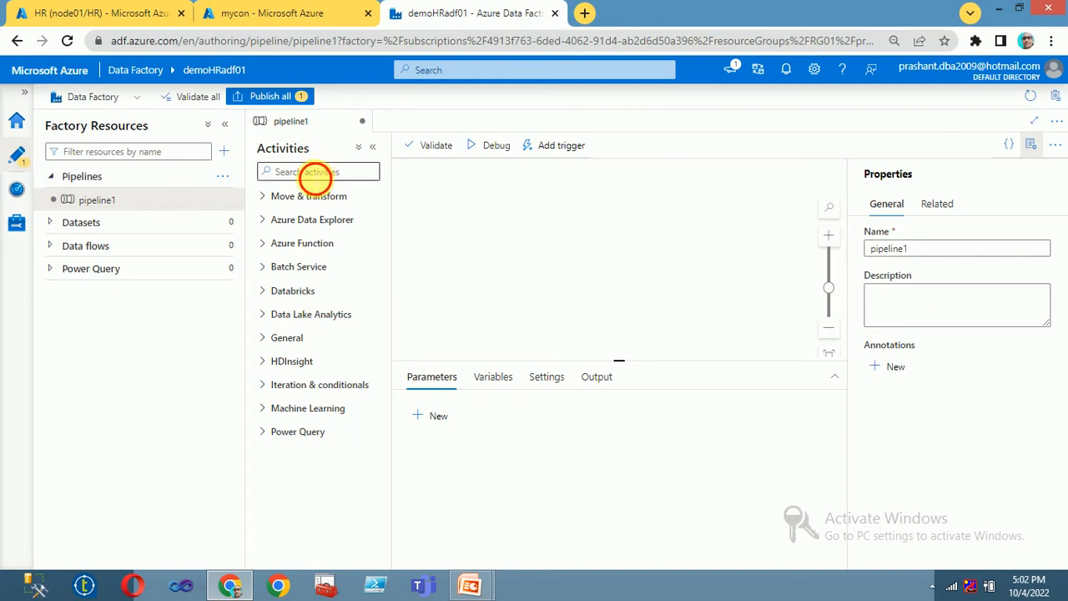
Step: Rename pipeline1 to 'Load Multiple Tab into Blob'
{"action": "left_click", "coordinate": [316, 172]}
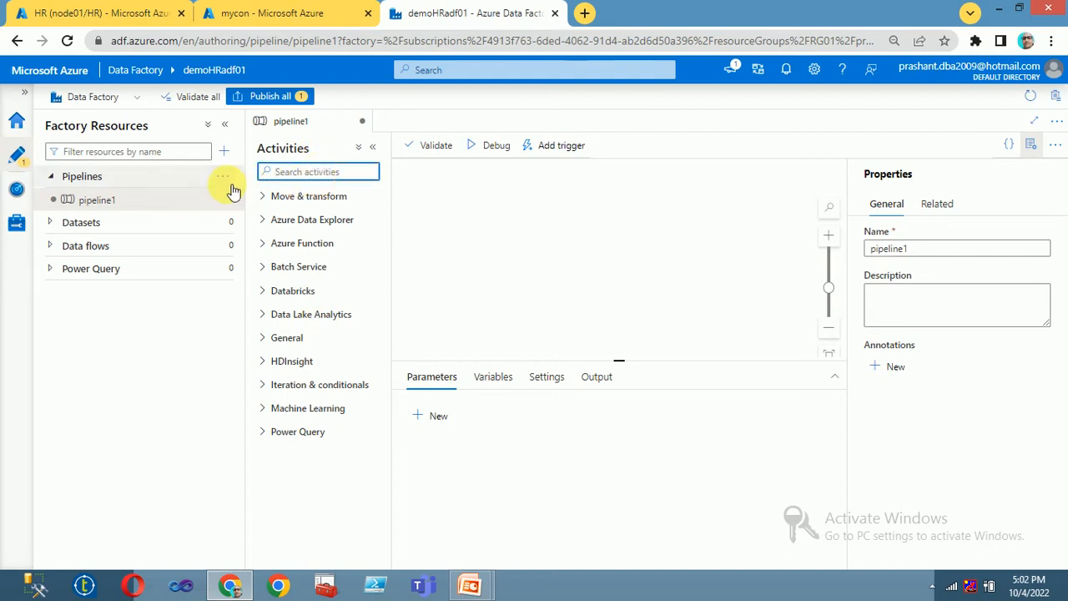
{"action": "right_click", "coordinate": [108, 205]}
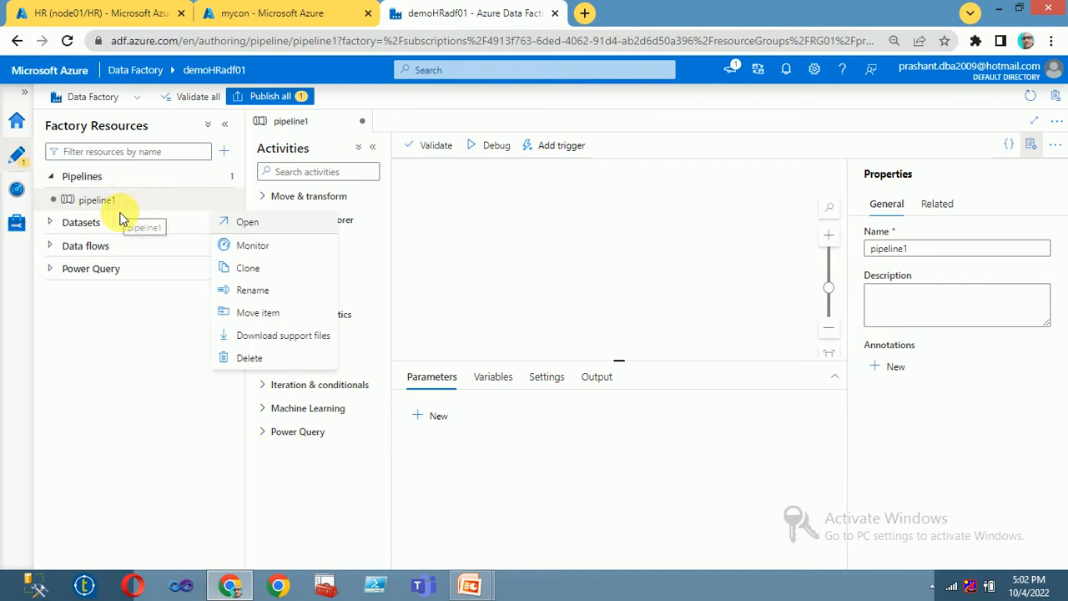
{"action": "left_click", "coordinate": [254, 293]}
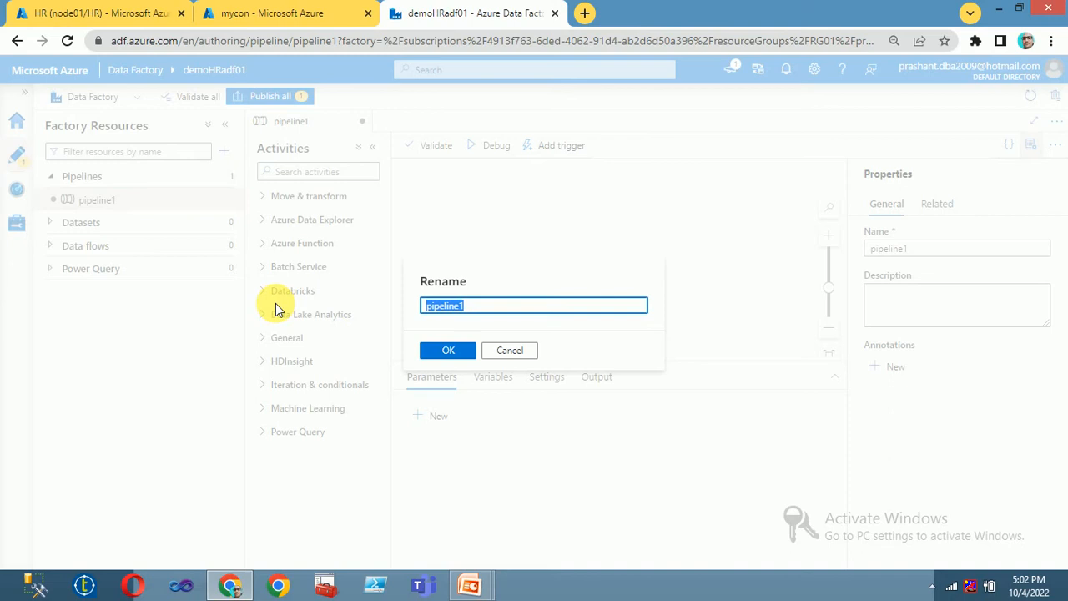
{"action": "type", "text": "Load Multiple Tab"}
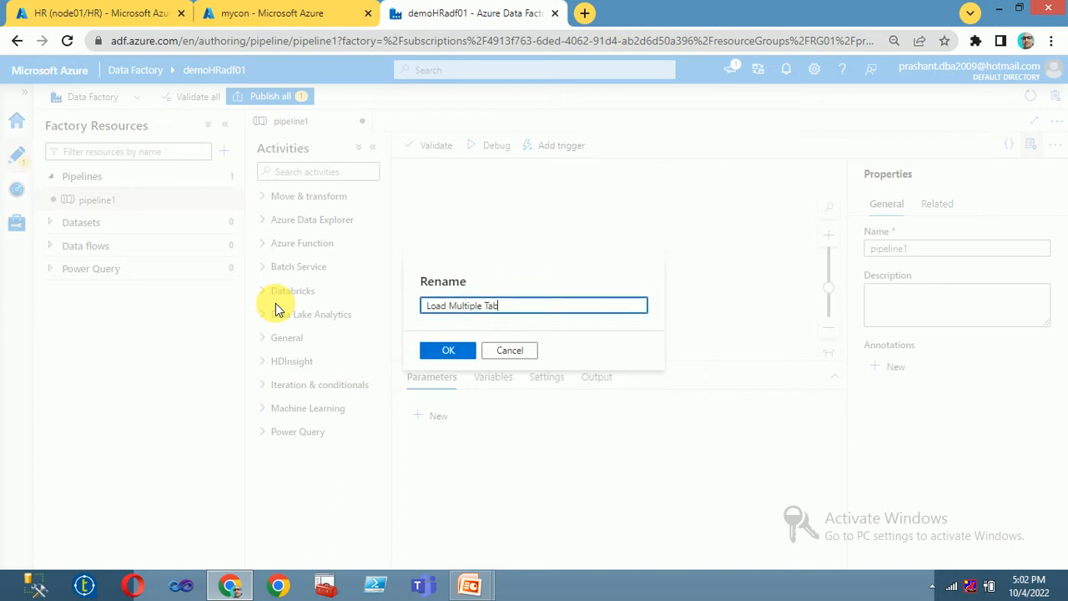
{"action": "type", "text": " into "}
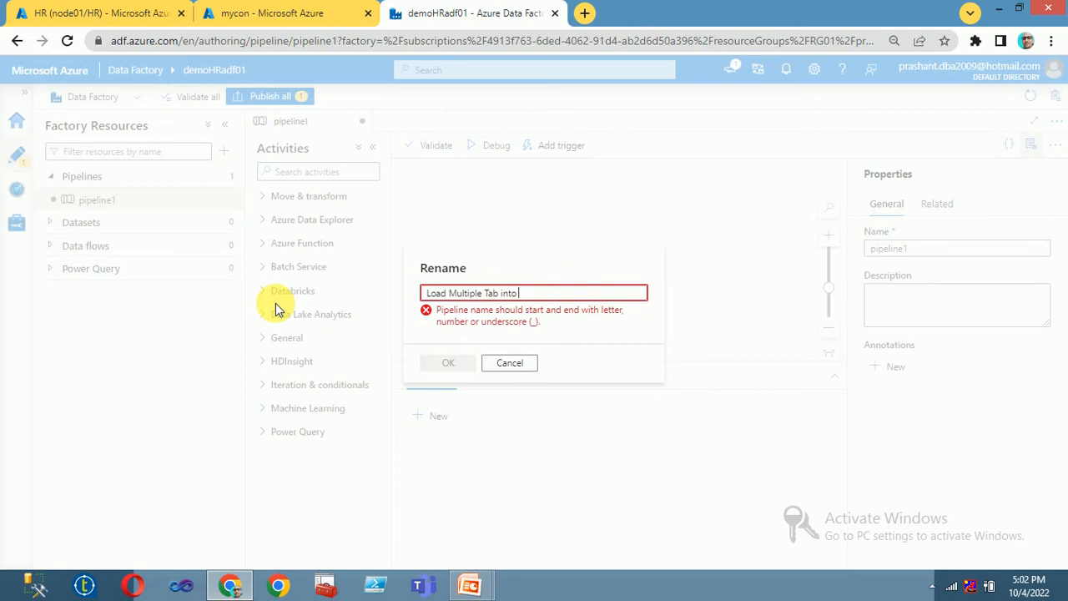
{"action": "type", "text": "Blob"}
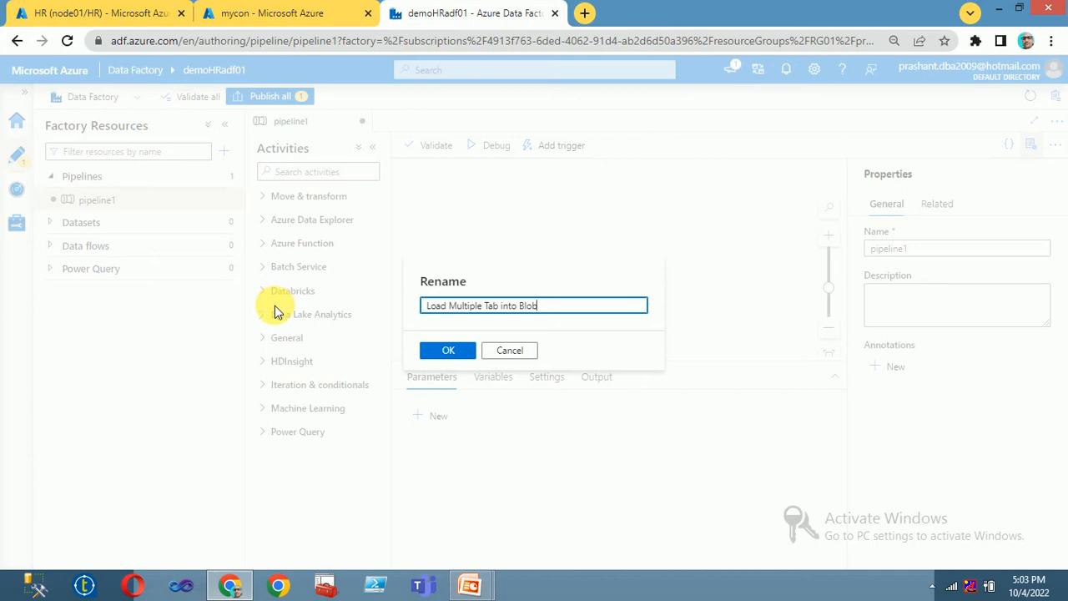
{"action": "left_click", "coordinate": [430, 351]}
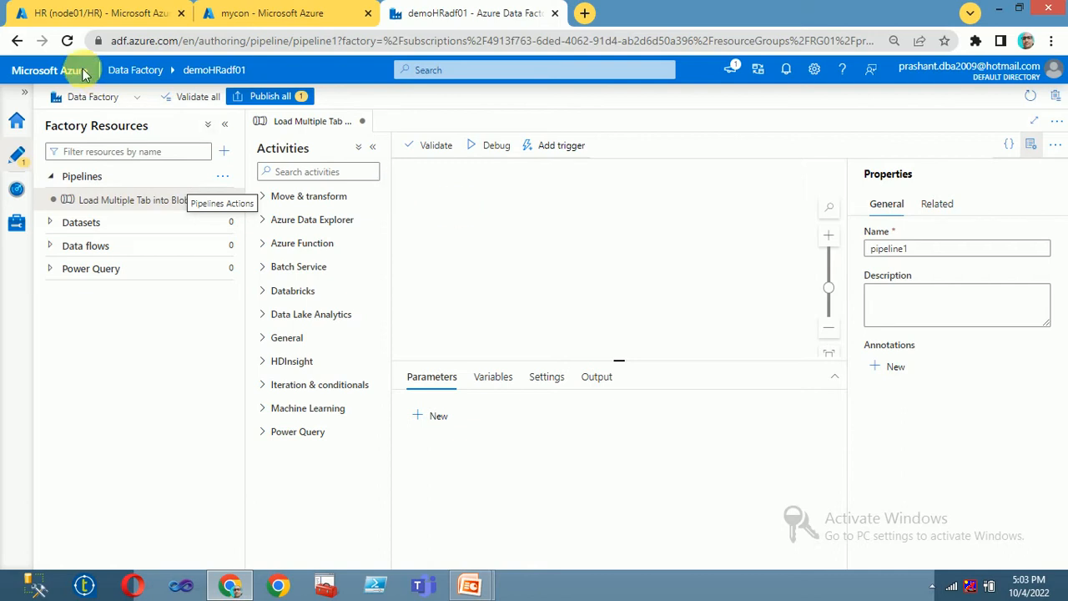
Step: Replace the HR query with select * from information_schema.tables and run it
{"action": "left_click", "coordinate": [110, 13]}
{"action": "left_click", "coordinate": [715, 336]}
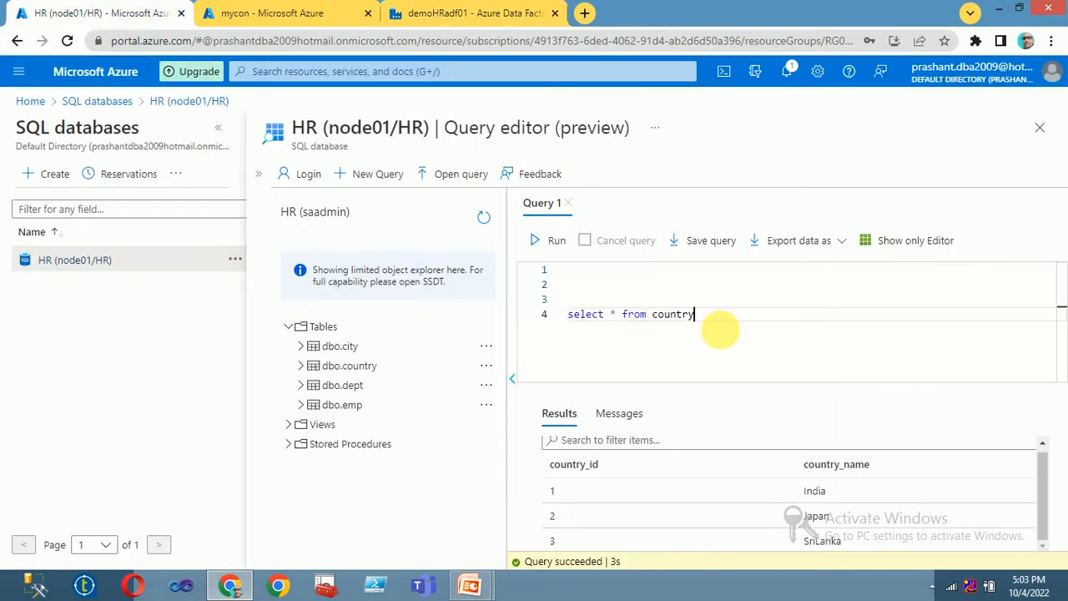
{"action": "type", "text": "a"}
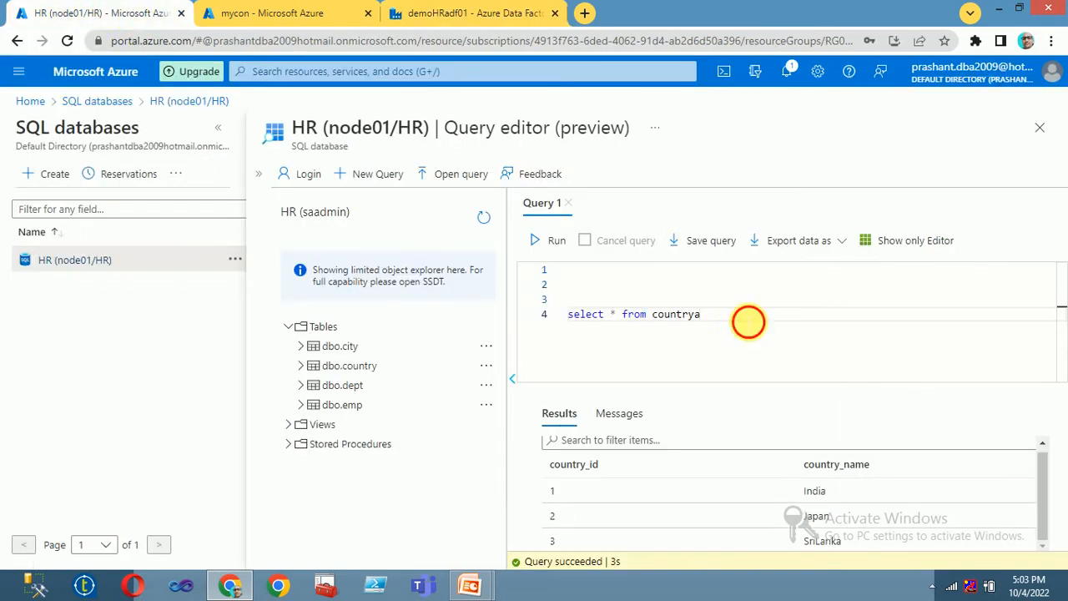
{"action": "left_click_drag", "start_coordinate": [742, 321], "coordinate": [498, 265]}
{"action": "key", "text": "BackSpace"}
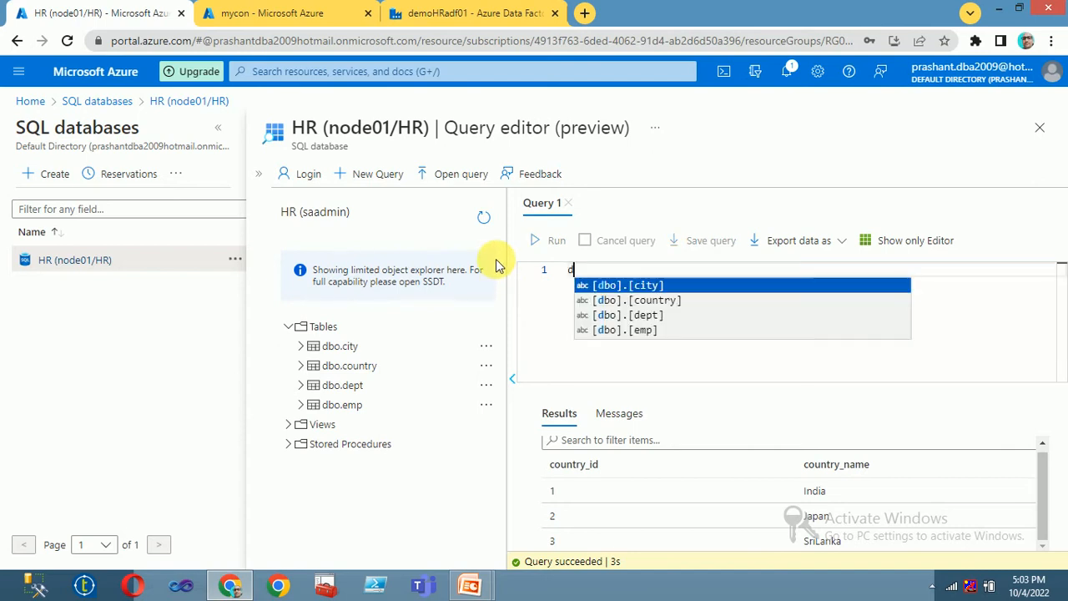
{"action": "type", "text": "select * from information_schema.tables"}
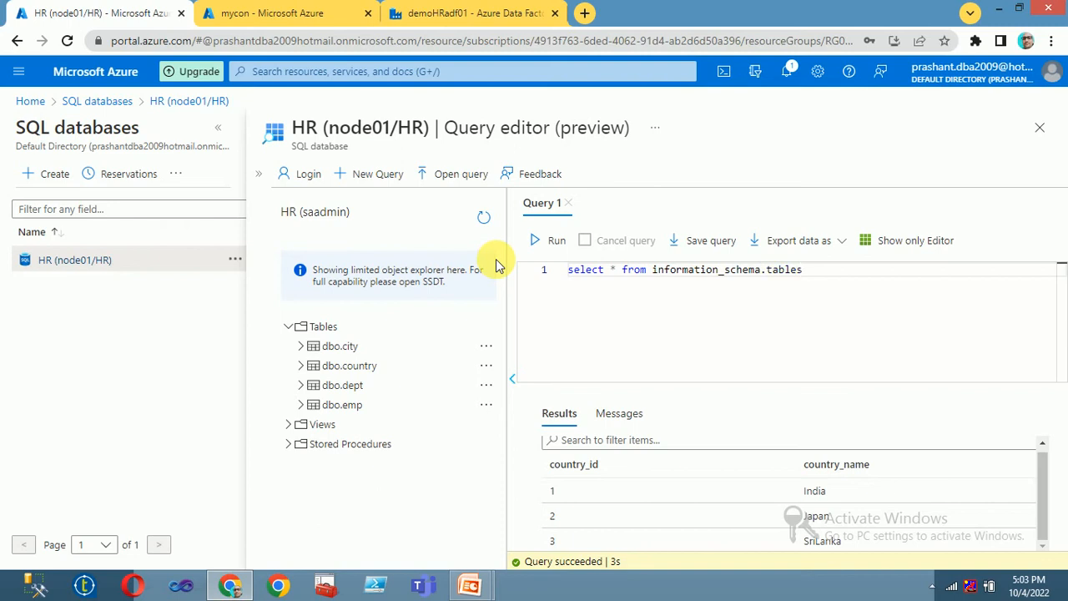
{"action": "left_click", "coordinate": [535, 240]}
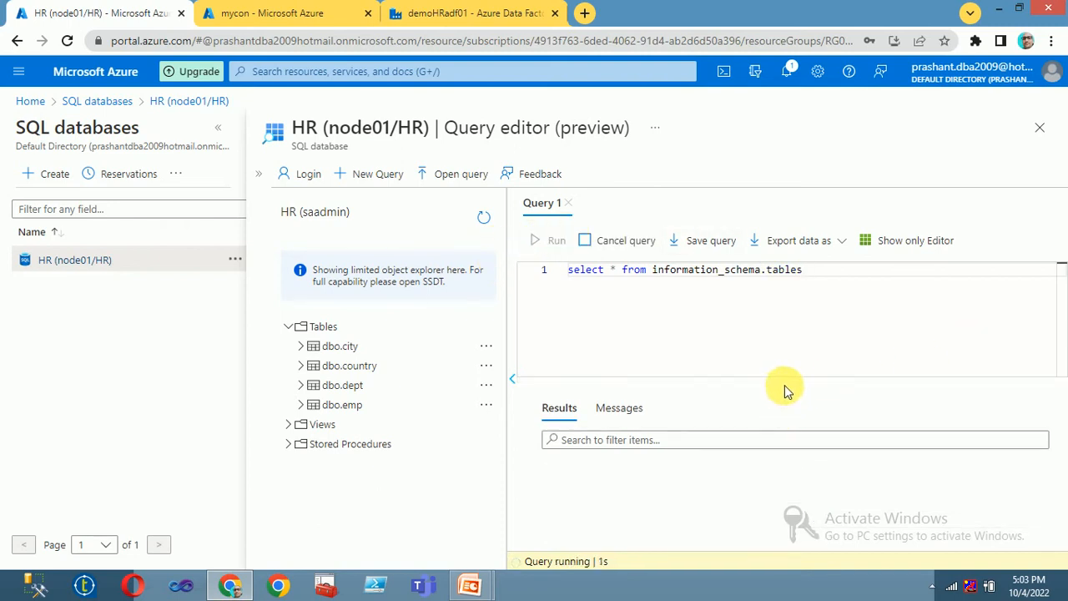
{"action": "left_click", "coordinate": [217, 128]}
{"action": "scroll", "coordinate": [632, 482], "scroll_direction": "down", "scroll_amount": 2}
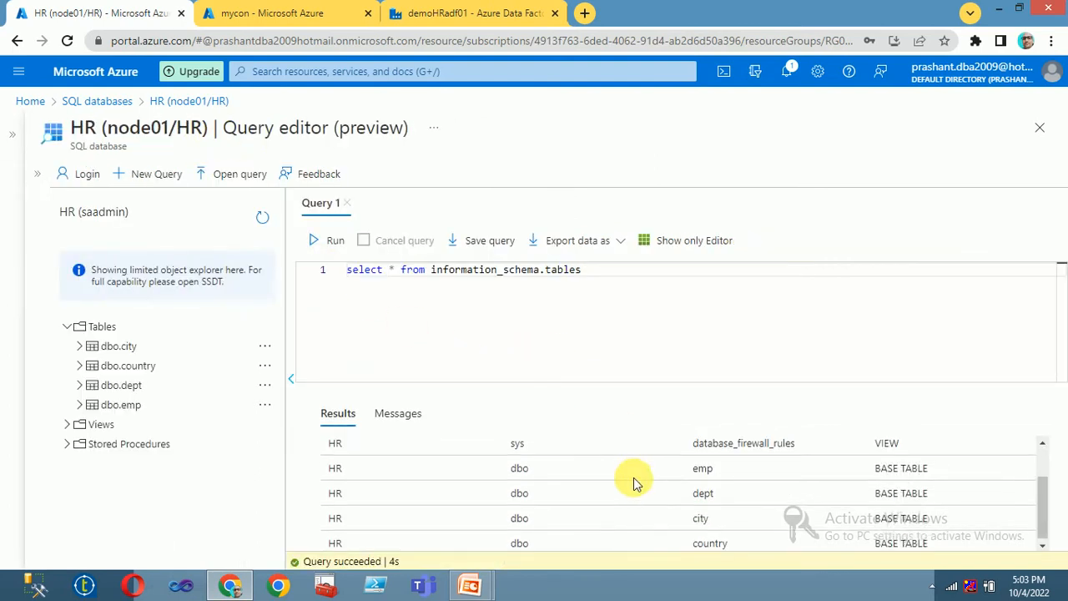
{"action": "scroll", "coordinate": [631, 482], "scroll_direction": "up", "scroll_amount": 2}
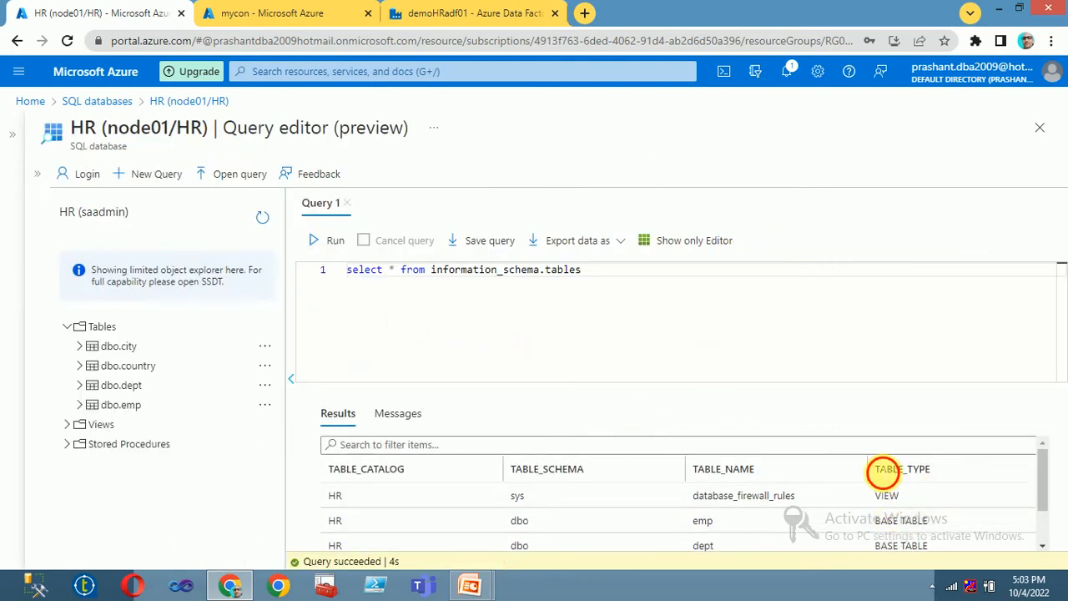
Step: Copy the TABLE_TYPE column name from the results into a where clause on the query
{"action": "left_click_drag", "start_coordinate": [883, 472], "coordinate": [946, 470]}
{"action": "right_click", "coordinate": [924, 470]}
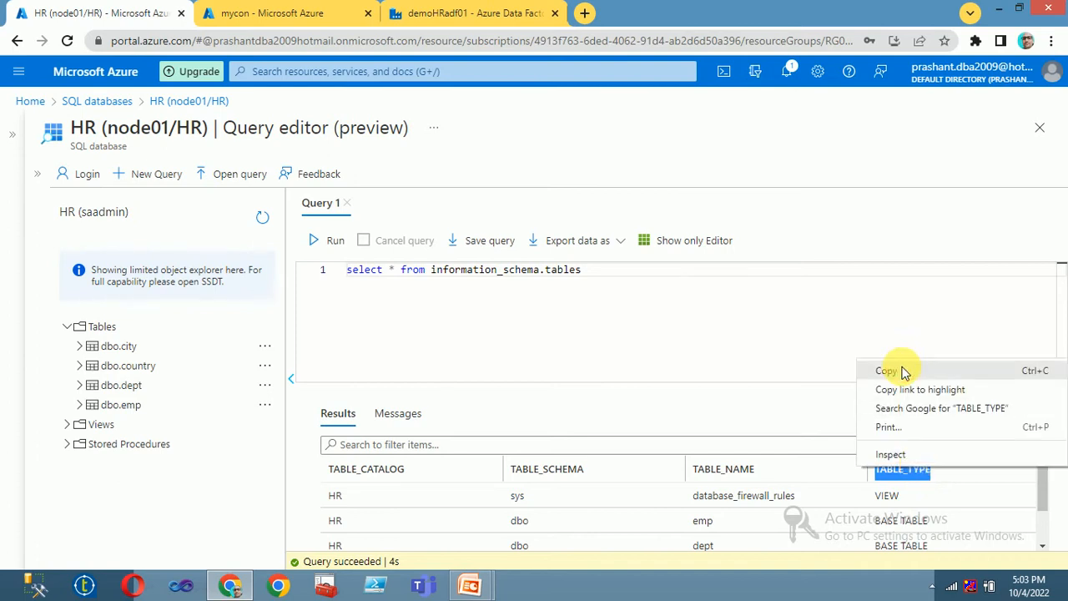
{"action": "left_click", "coordinate": [904, 372]}
{"action": "left_click", "coordinate": [609, 281]}
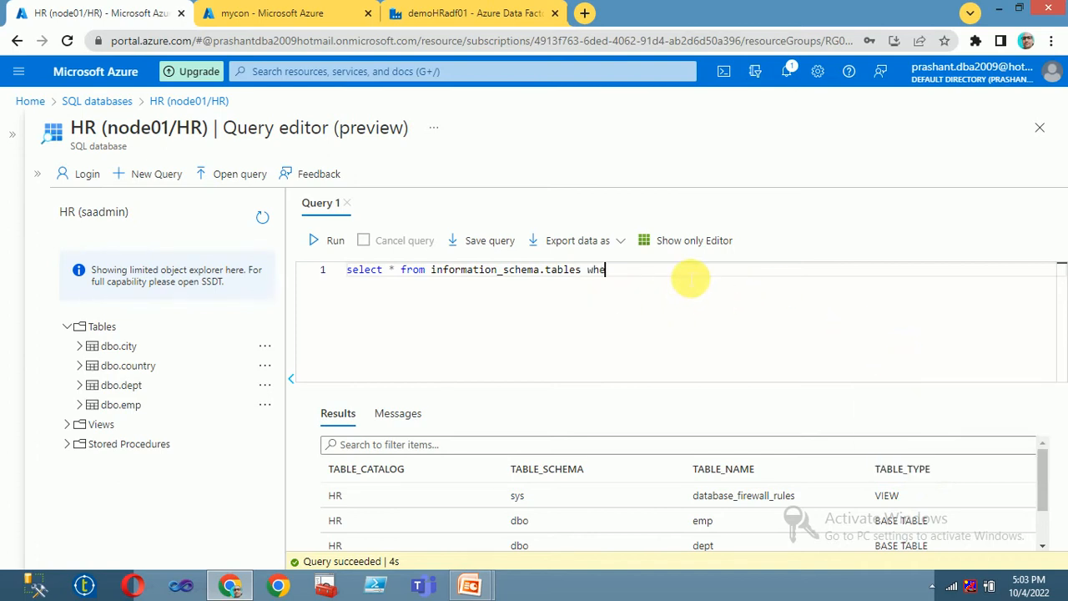
{"action": "right_click", "coordinate": [683, 280]}
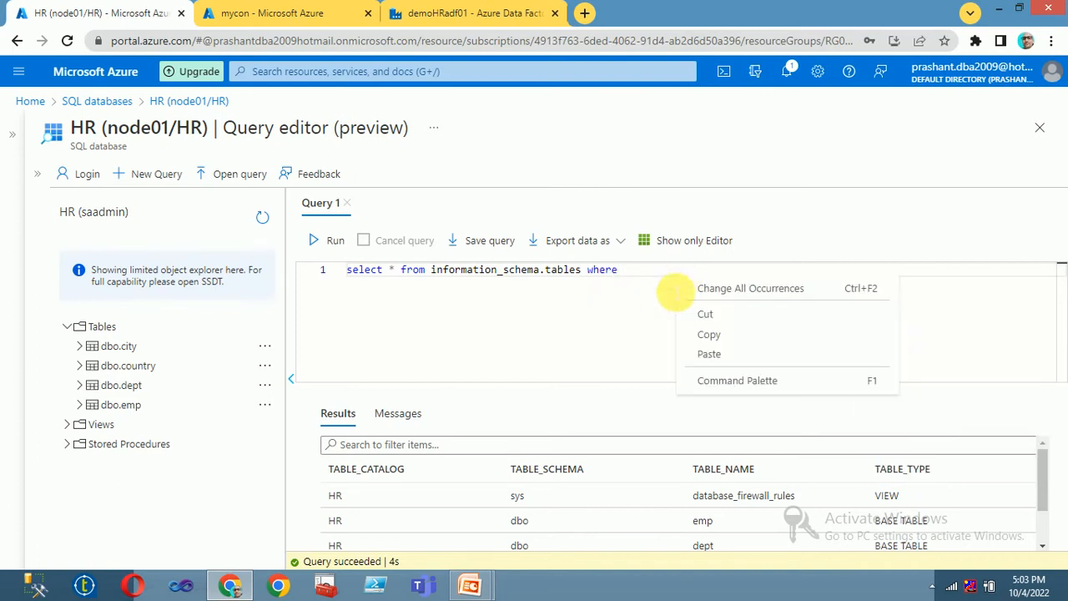
{"action": "left_click", "coordinate": [708, 350]}
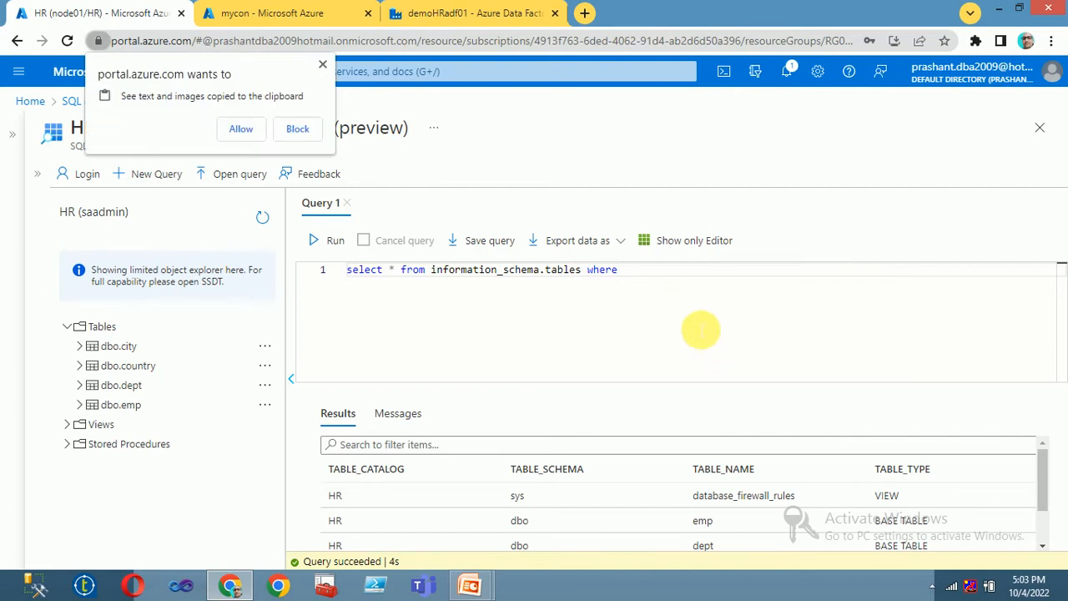
{"action": "left_click", "coordinate": [244, 130]}
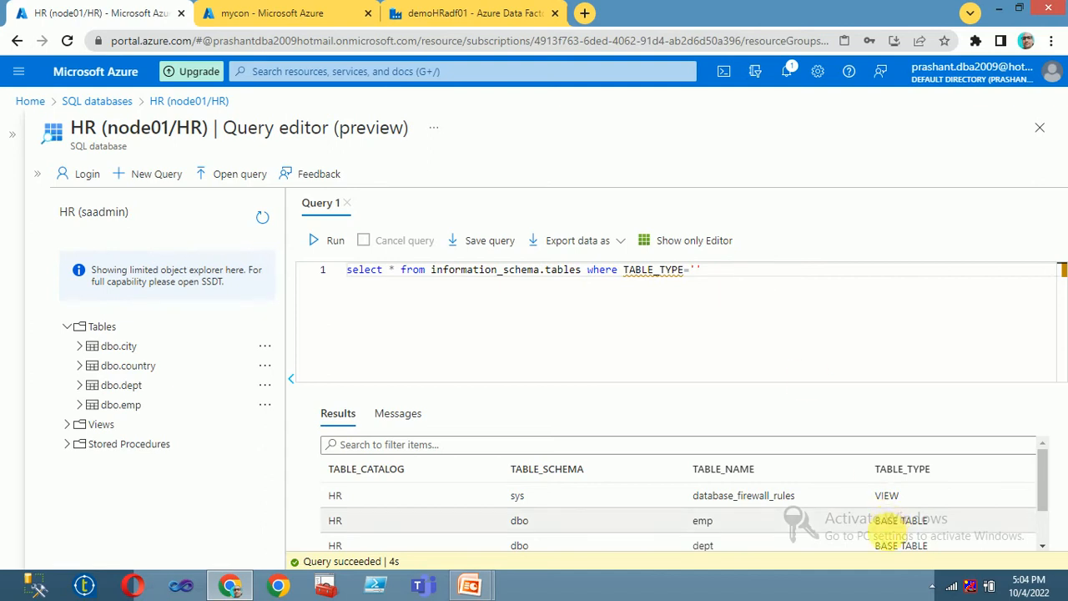
Step: Use 'BASE TABLE' as the filter value and run, returning emp, dept, city and country
{"action": "left_click_drag", "start_coordinate": [875, 527], "coordinate": [921, 531]}
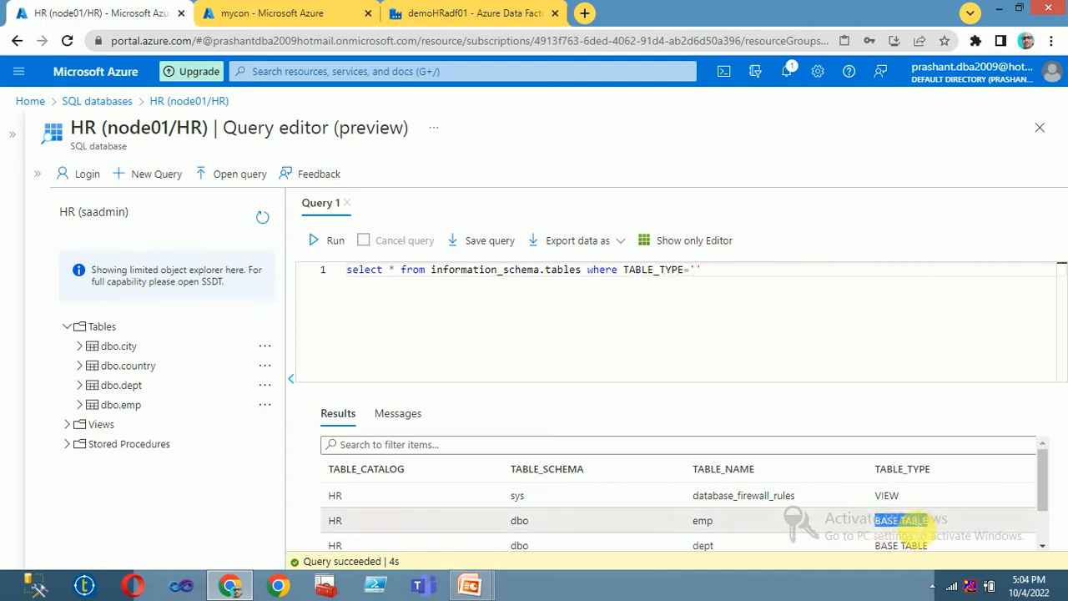
{"action": "right_click", "coordinate": [917, 522]}
{"action": "left_click", "coordinate": [877, 427]}
{"action": "left_click", "coordinate": [696, 270]}
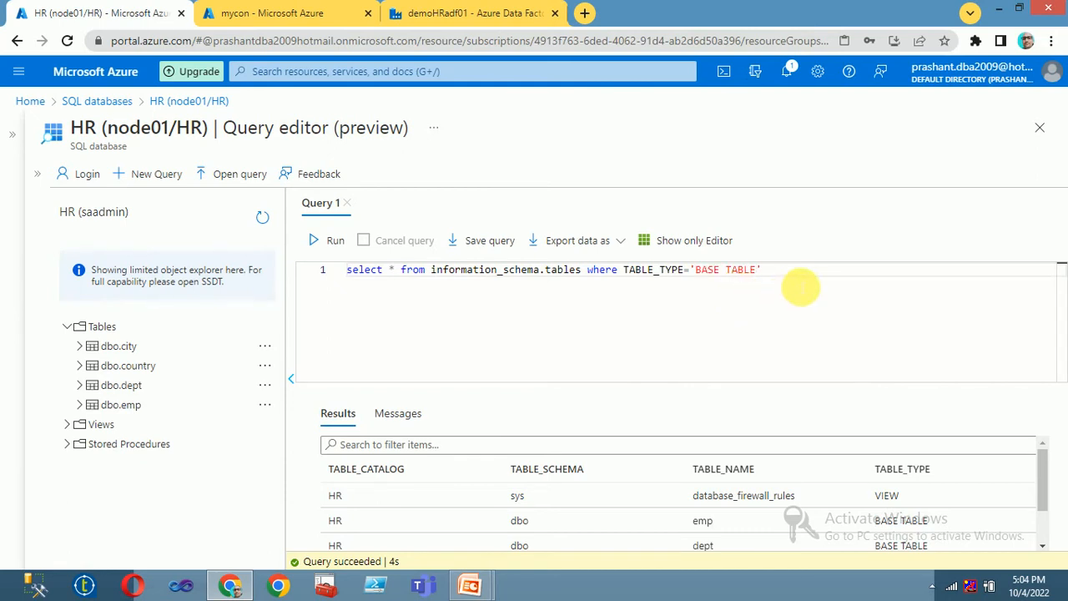
{"action": "left_click", "coordinate": [327, 242]}
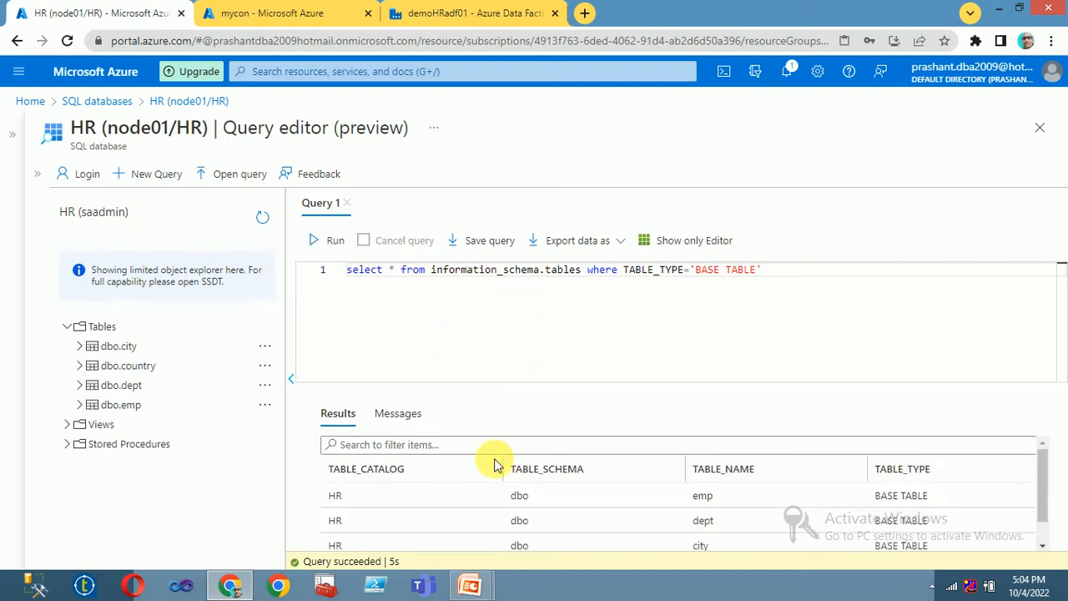
{"action": "scroll", "coordinate": [492, 459], "scroll_direction": "down", "scroll_amount": 1}
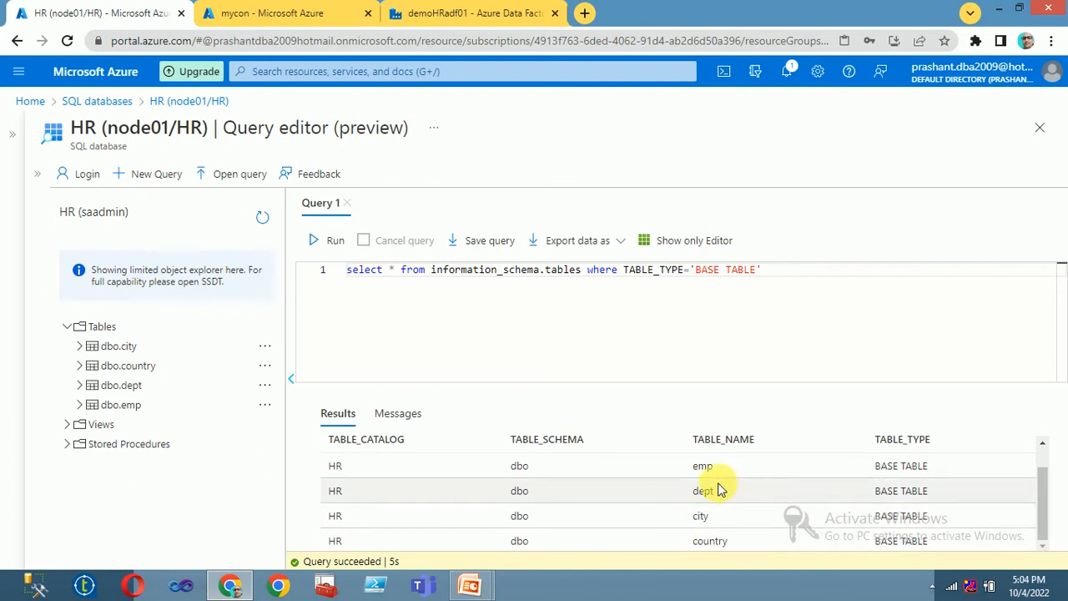
{"action": "scroll", "coordinate": [712, 463], "scroll_direction": "up", "scroll_amount": 1}
{"action": "scroll", "coordinate": [705, 468], "scroll_direction": "down", "scroll_amount": 1}
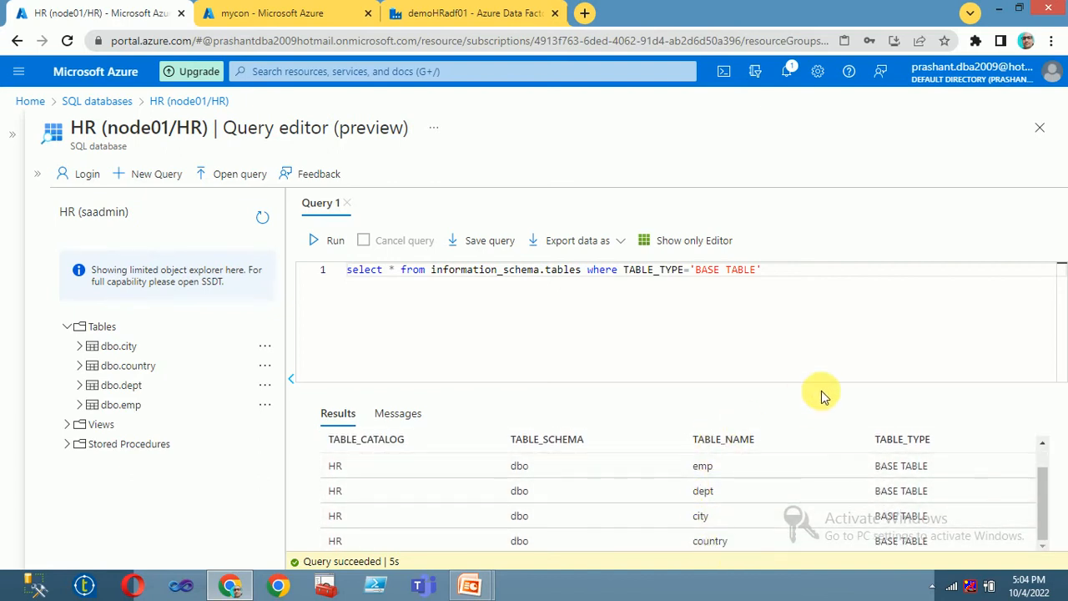
Step: Replace * with table_schema,table_name in the select list and run the query
{"action": "left_click", "coordinate": [789, 271]}
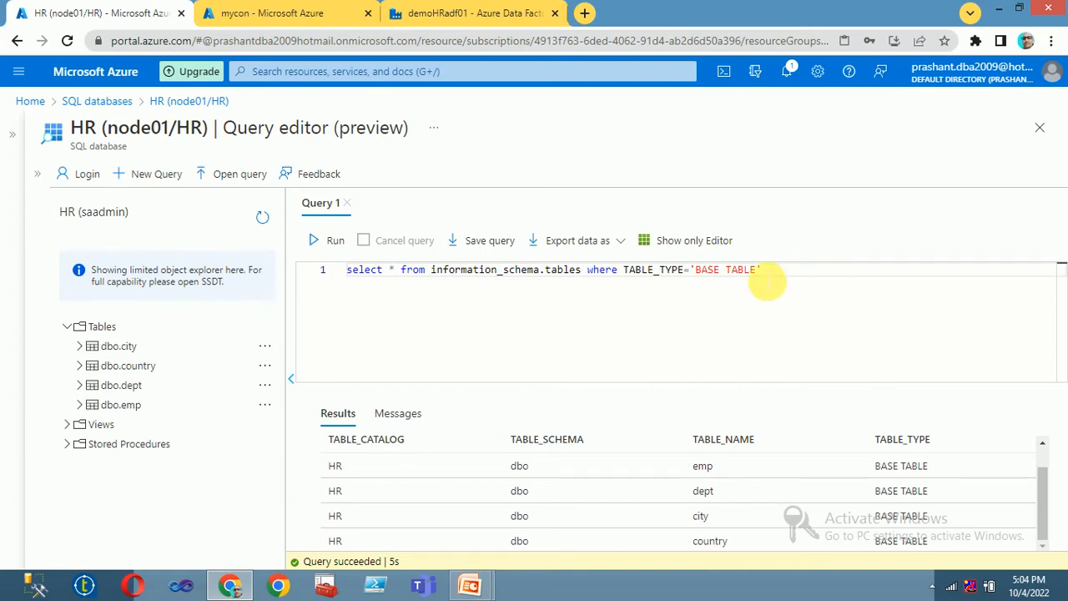
{"action": "left_click", "coordinate": [394, 270]}
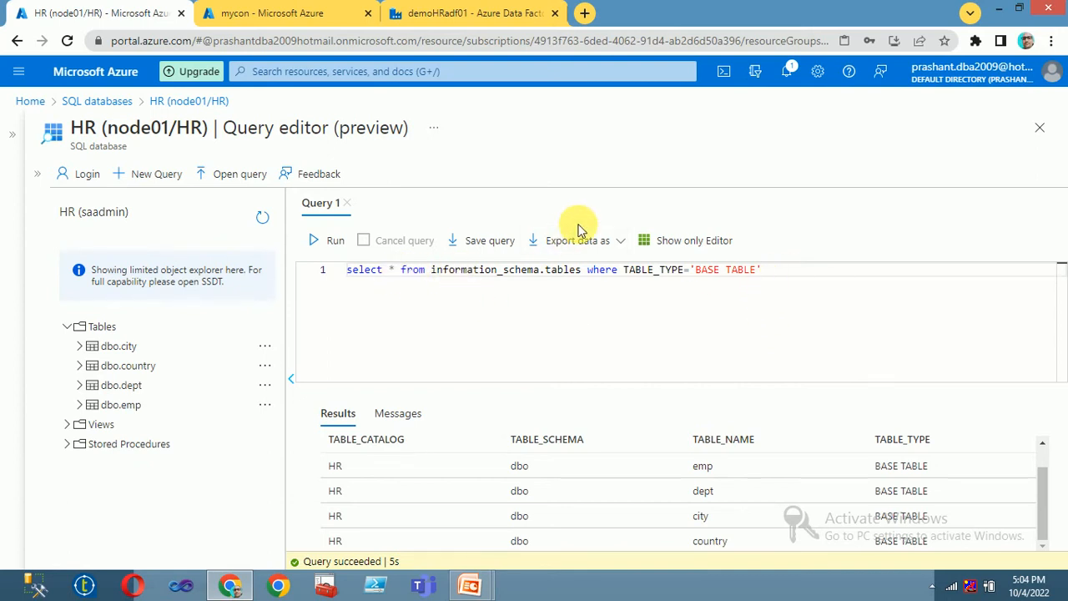
{"action": "key", "text": "BackSpace"}
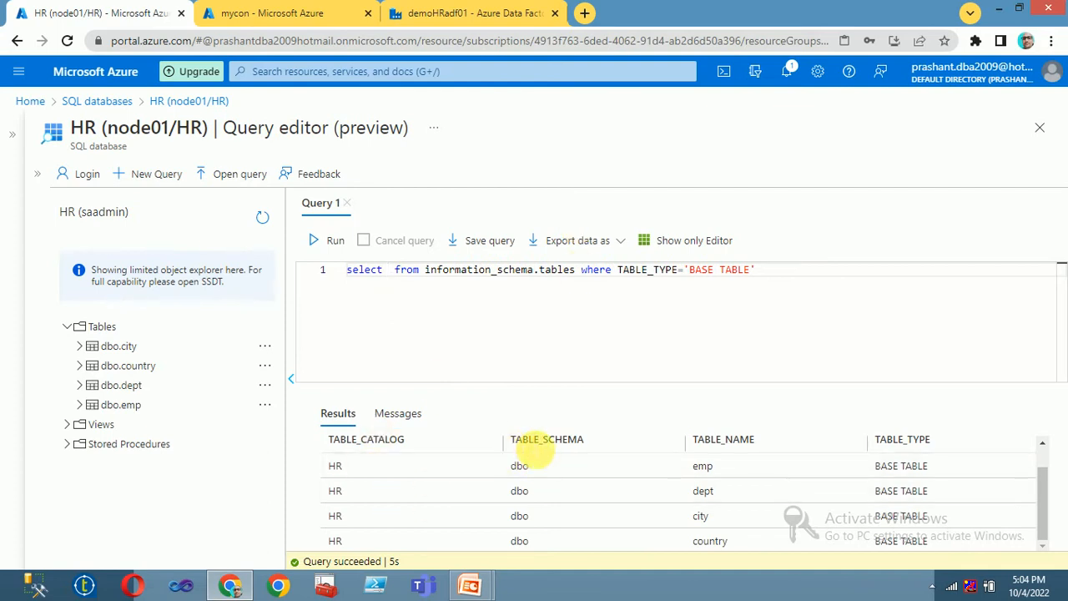
{"action": "left_click_drag", "start_coordinate": [517, 444], "coordinate": [538, 448]}
{"action": "left_click", "coordinate": [732, 474]}
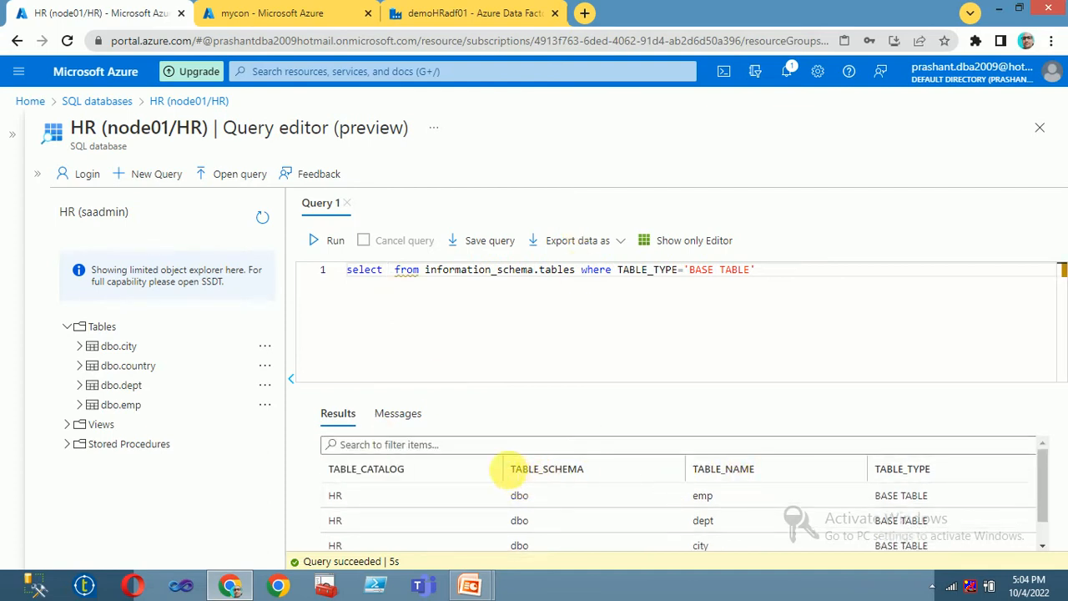
{"action": "double_click", "coordinate": [718, 469]}
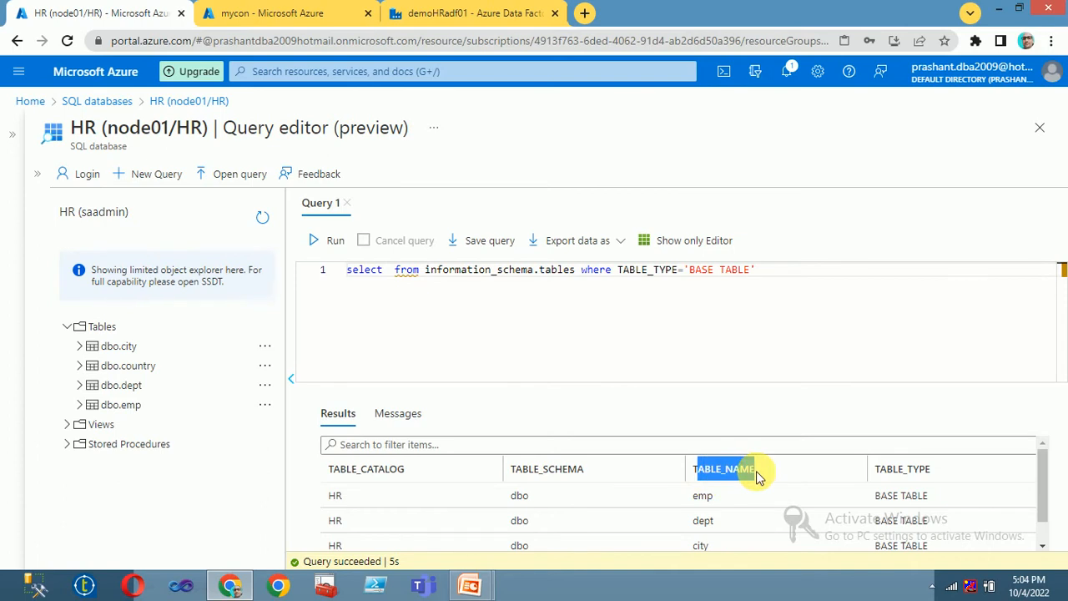
{"action": "left_click", "coordinate": [387, 270]}
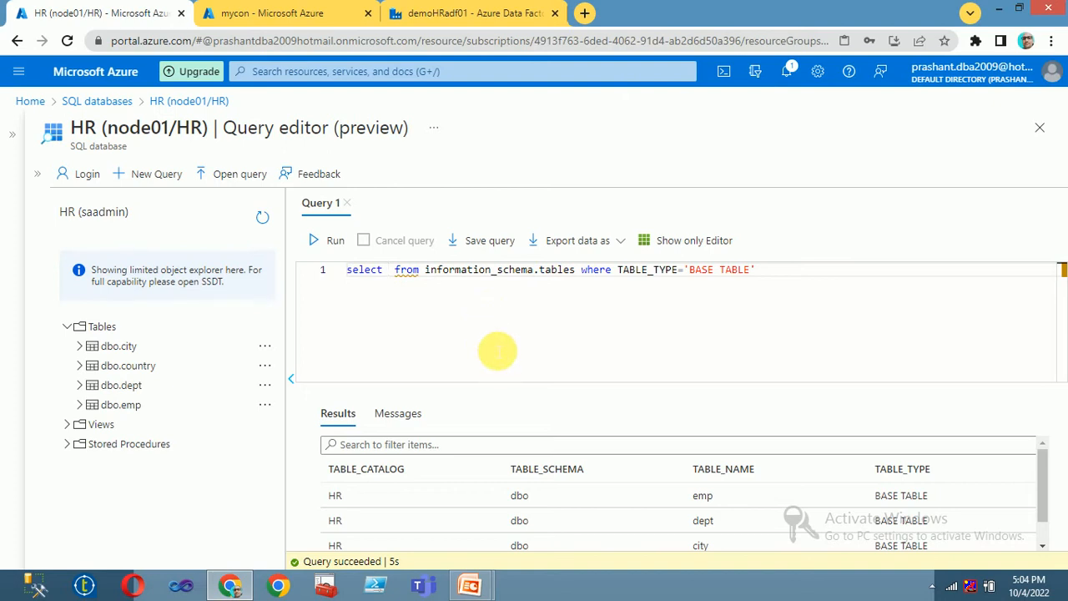
{"action": "type", "text": "table_"}
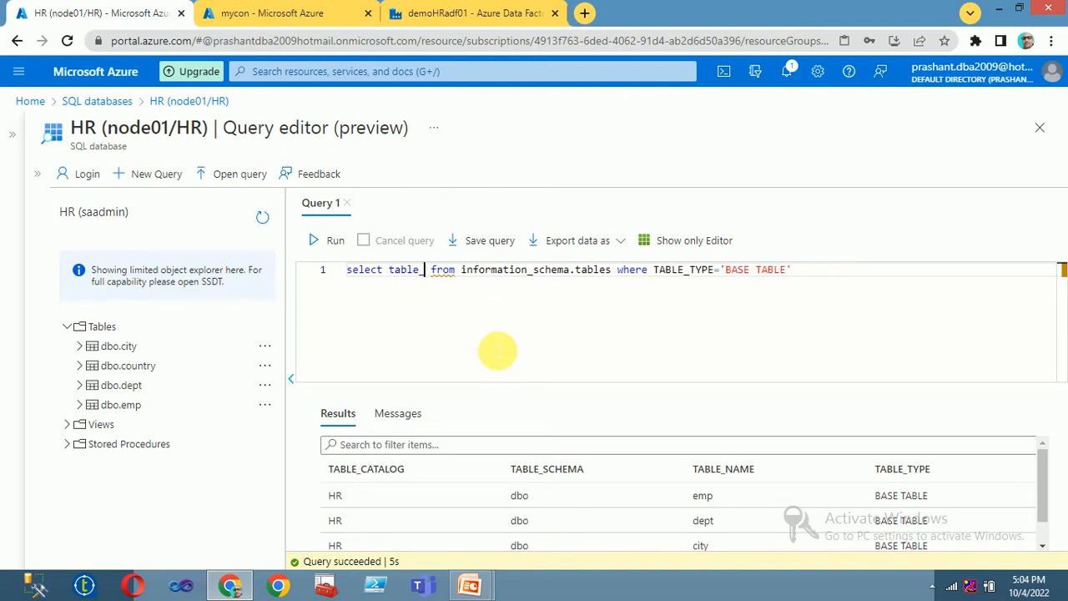
{"action": "type", "text": "name,"}
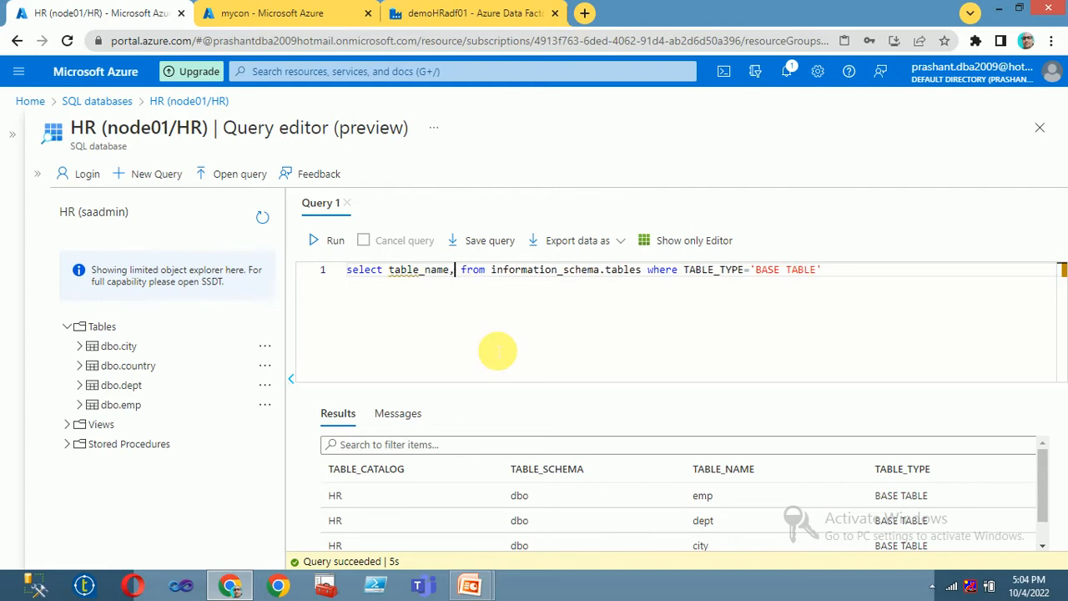
{"action": "key", "text": "BackSpace"}
{"action": "key", "text": "BackSpace"}
{"action": "key", "text": "BackSpace"}
{"action": "key", "text": "BackSpace"}
{"action": "type", "text": "sc"}
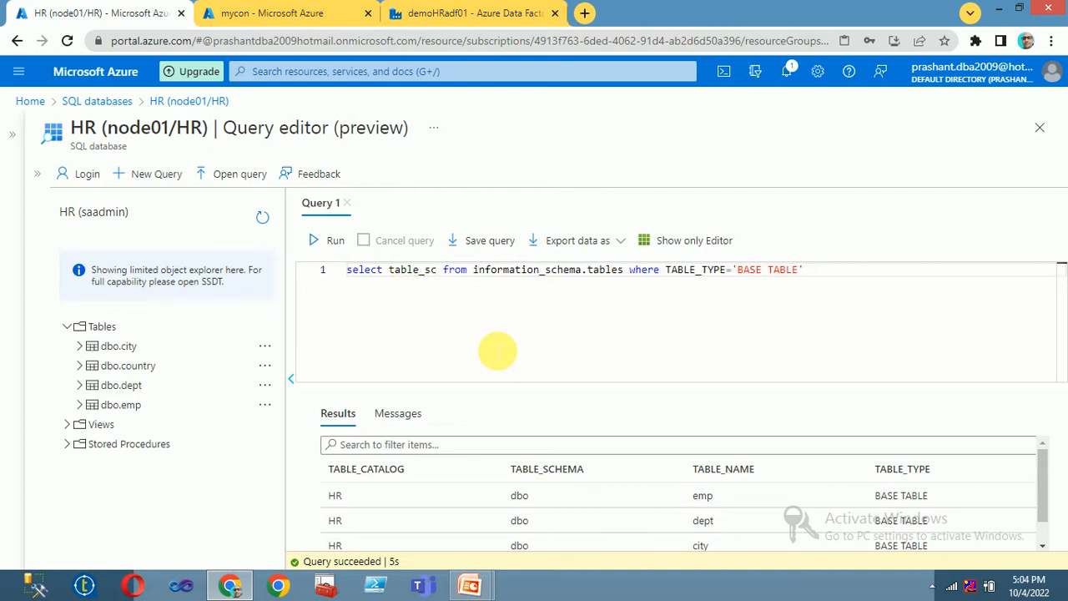
{"action": "type", "text": "hema,"}
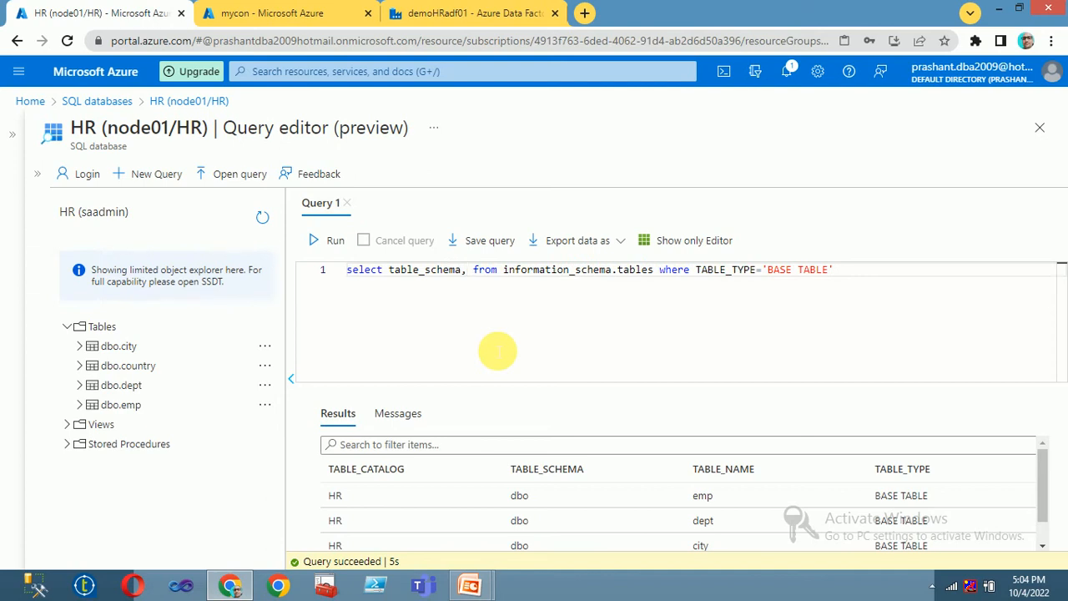
{"action": "type", "text": "table_"}
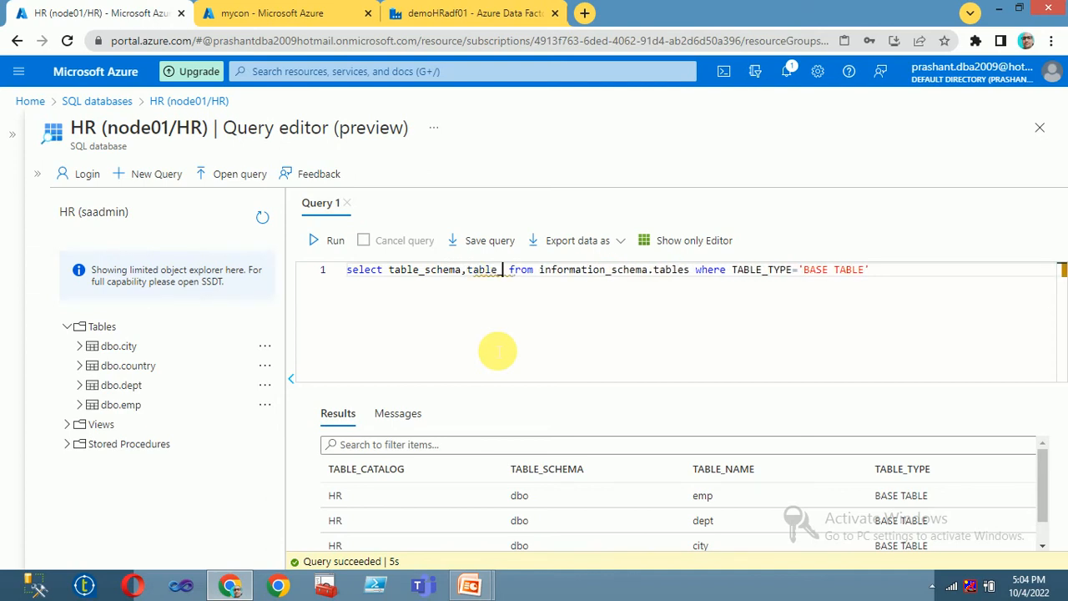
{"action": "type", "text": "name"}
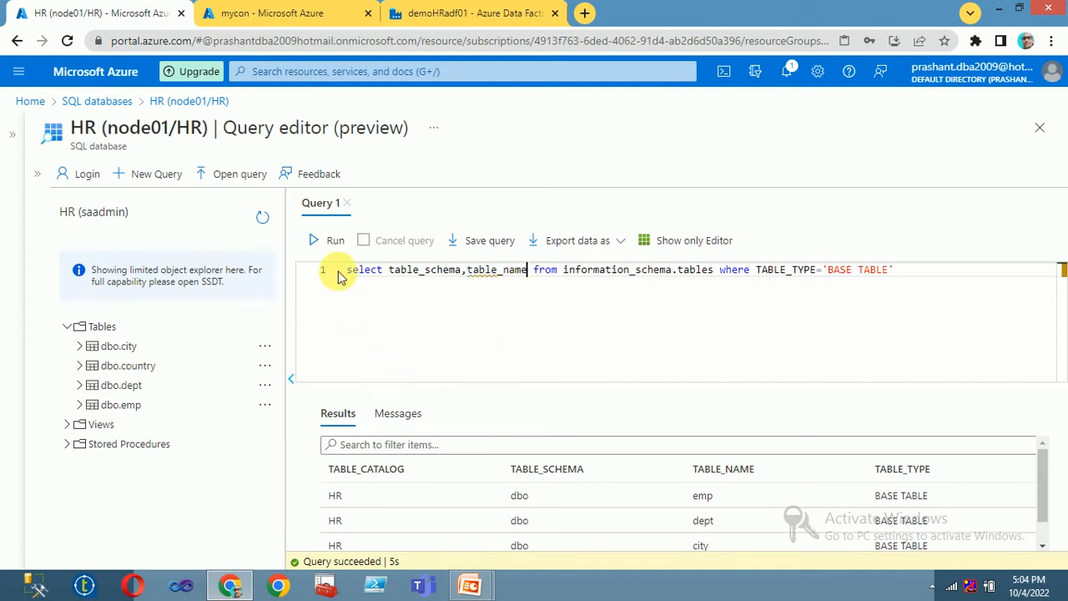
{"action": "left_click", "coordinate": [330, 240]}
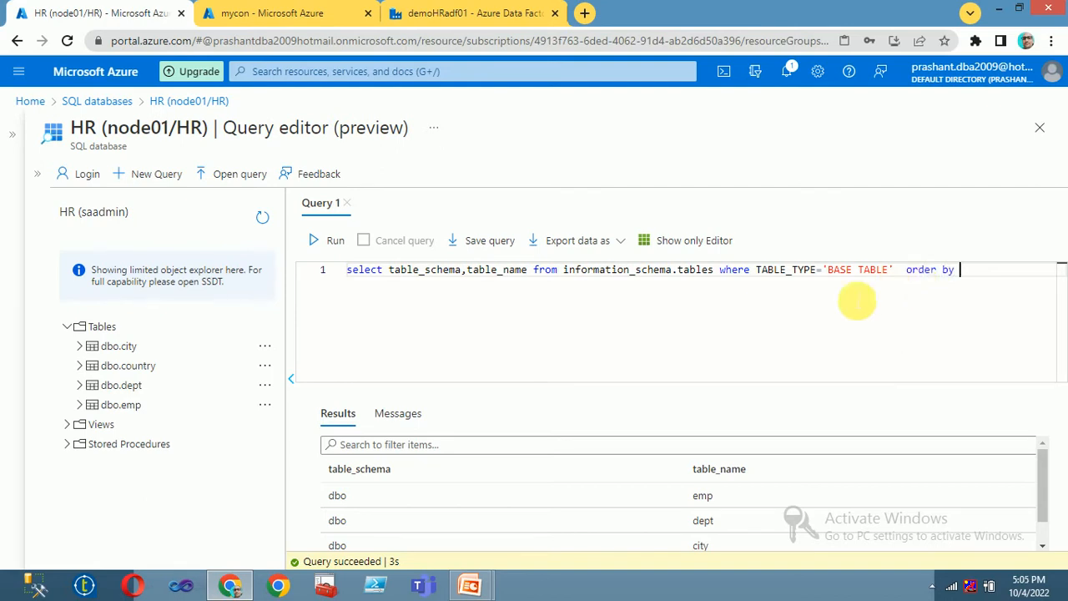
Step: Add order by table_name and rerun, sorting results to city, country, dept, emp
{"action": "double_click", "coordinate": [486, 271]}
{"action": "key", "text": "ctrl+c"}
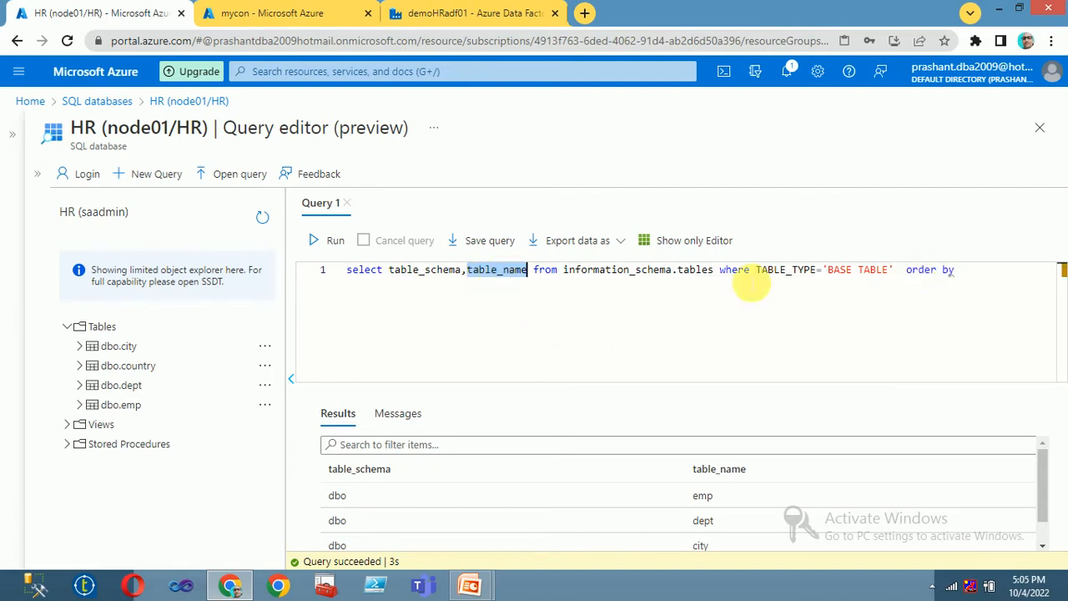
{"action": "left_click", "coordinate": [1013, 282]}
{"action": "key", "text": "ctrl+v"}
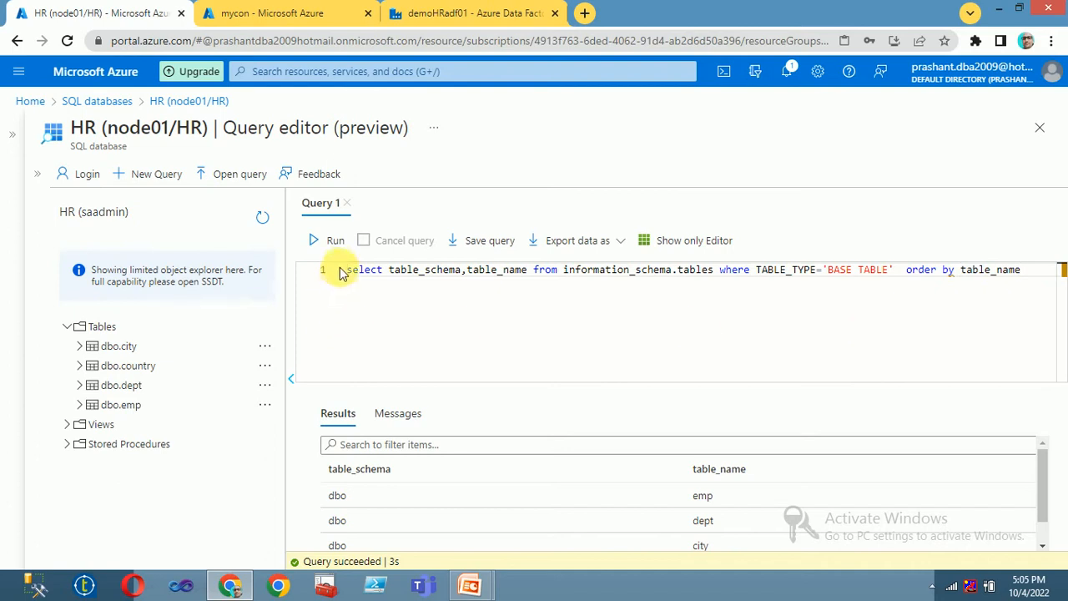
{"action": "left_click", "coordinate": [330, 240]}
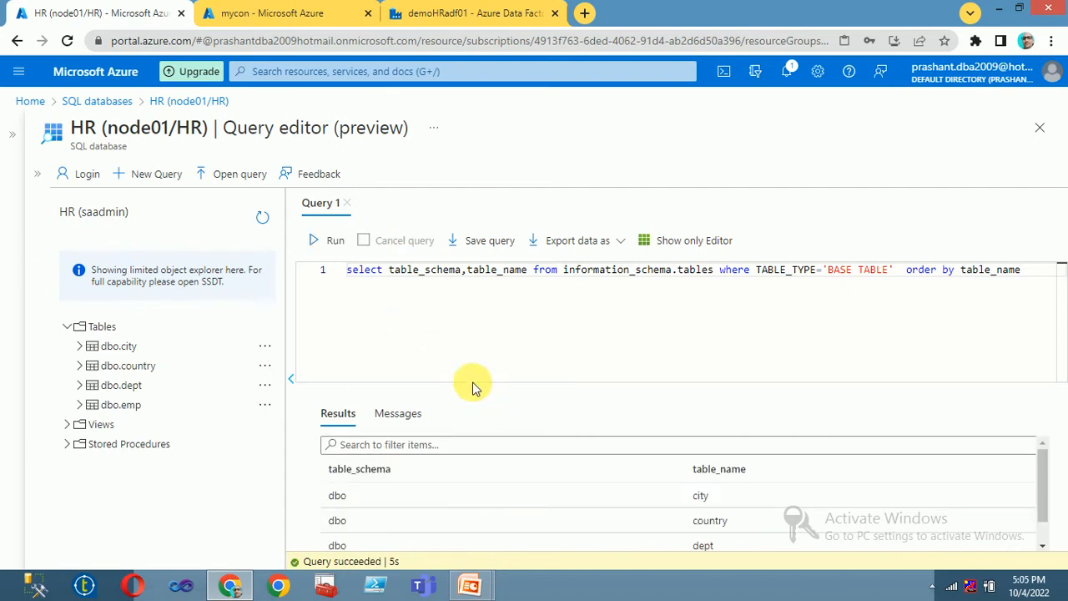
{"action": "scroll", "coordinate": [659, 517], "scroll_direction": "up", "scroll_amount": 1}
{"action": "scroll", "coordinate": [691, 525], "scroll_direction": "down", "scroll_amount": 1}
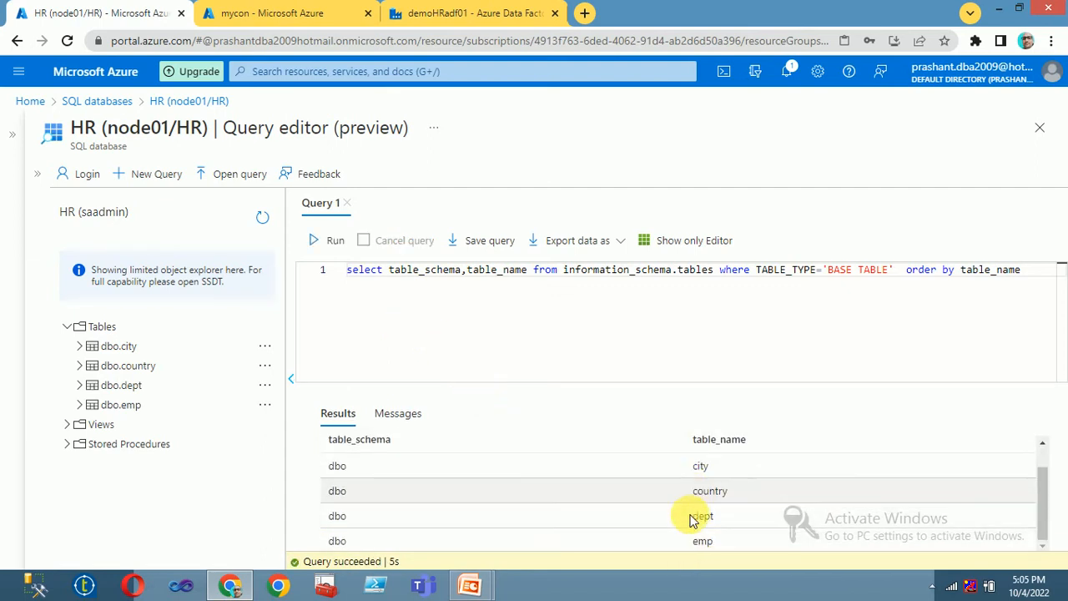
{"action": "left_click_drag", "start_coordinate": [396, 312], "coordinate": [393, 312]}
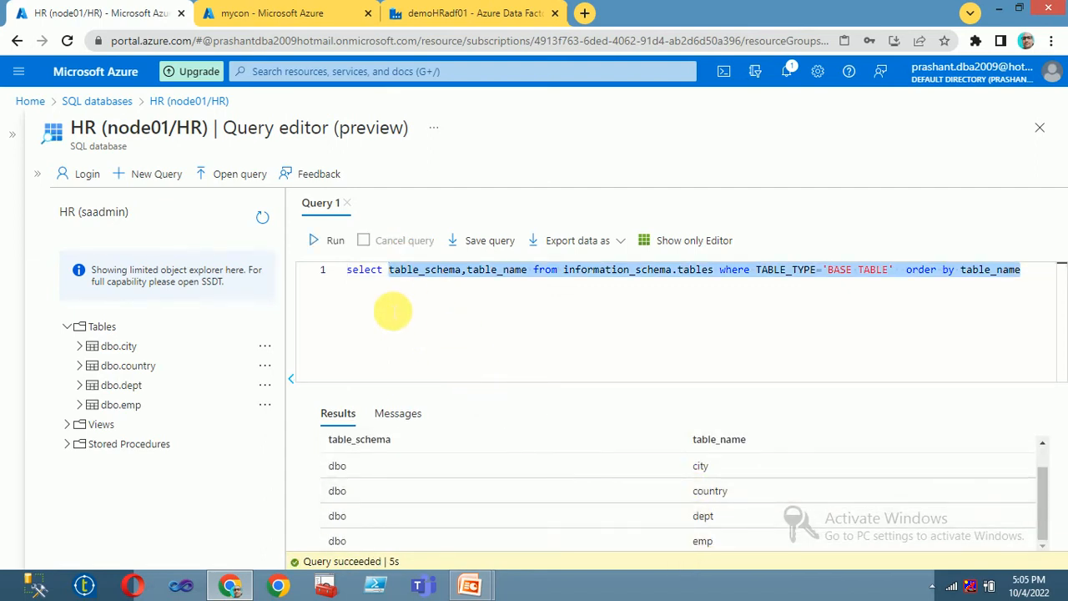
Step: Select the whole HR query, then return to the demoHRadf01 Data Factory pipeline editor tab
{"action": "key", "text": "ctrl+a"}
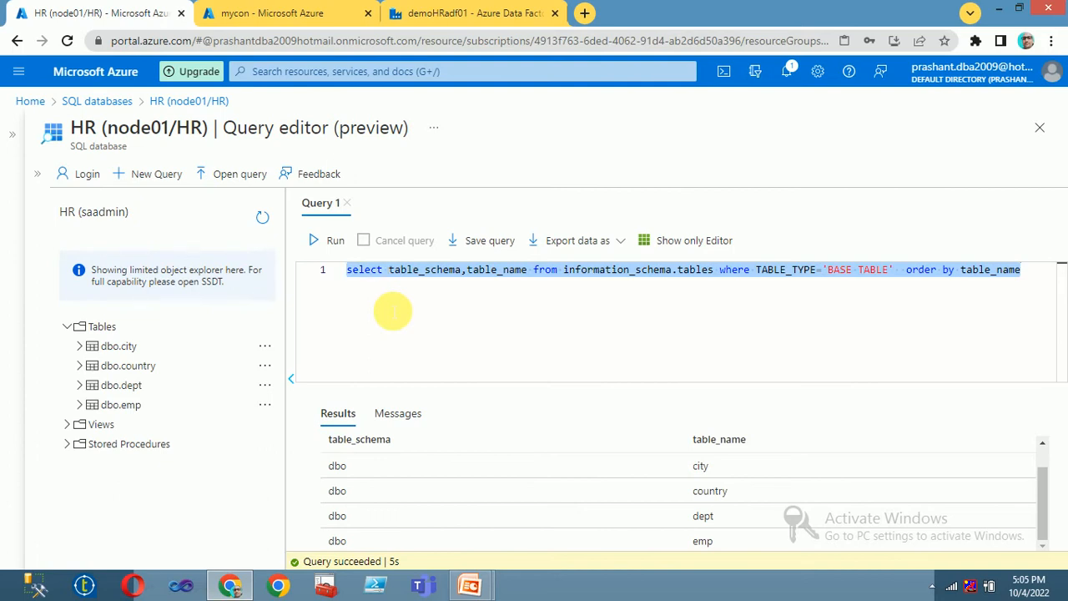
{"action": "left_click", "coordinate": [309, 18]}
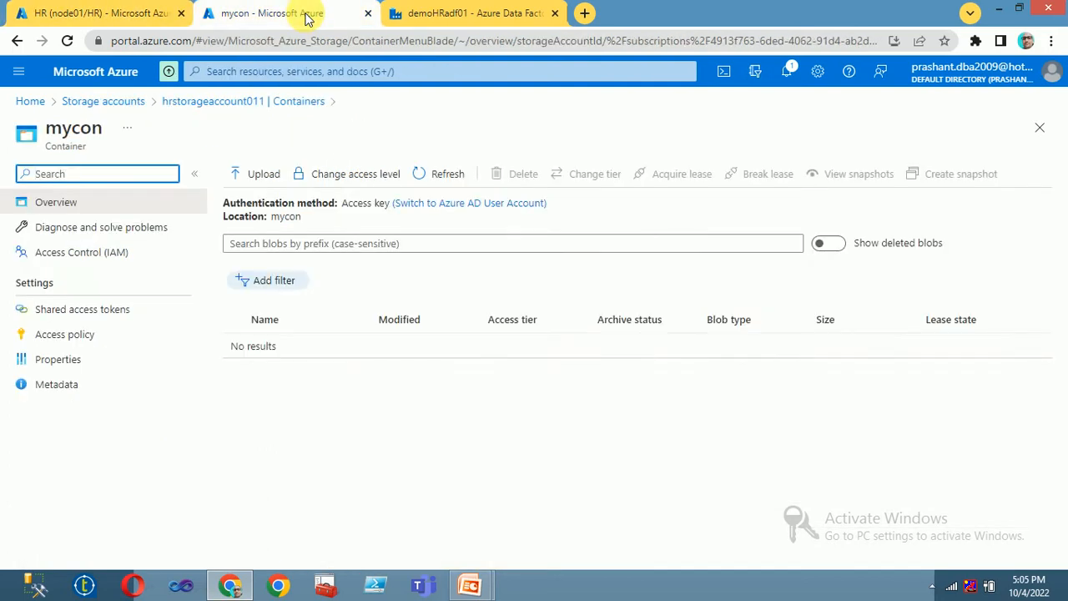
{"action": "left_click", "coordinate": [456, 18]}
{"action": "left_click", "coordinate": [259, 15]}
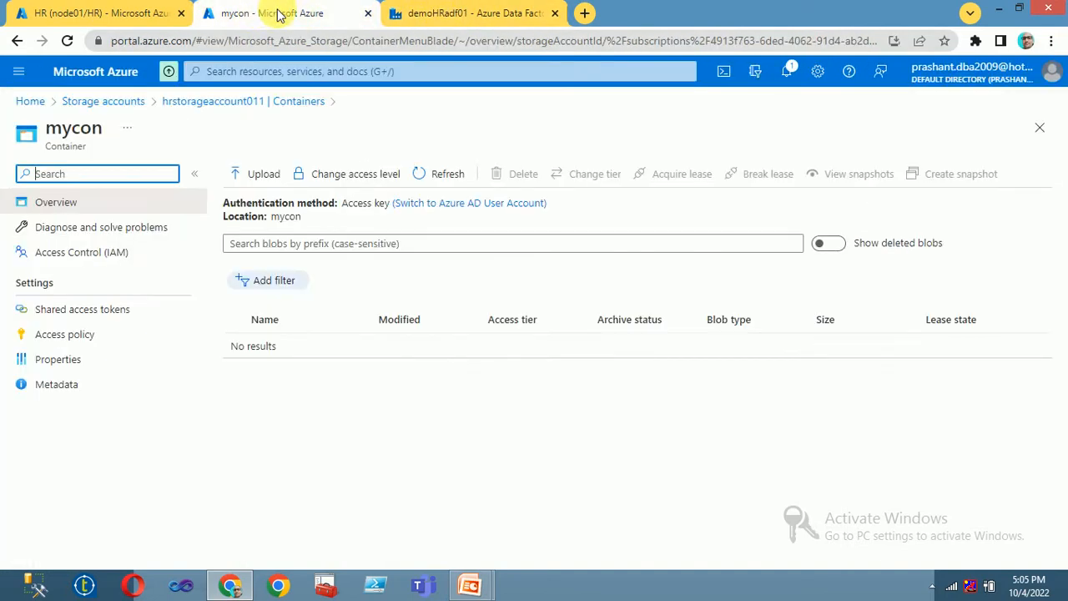
{"action": "left_click", "coordinate": [464, 13]}
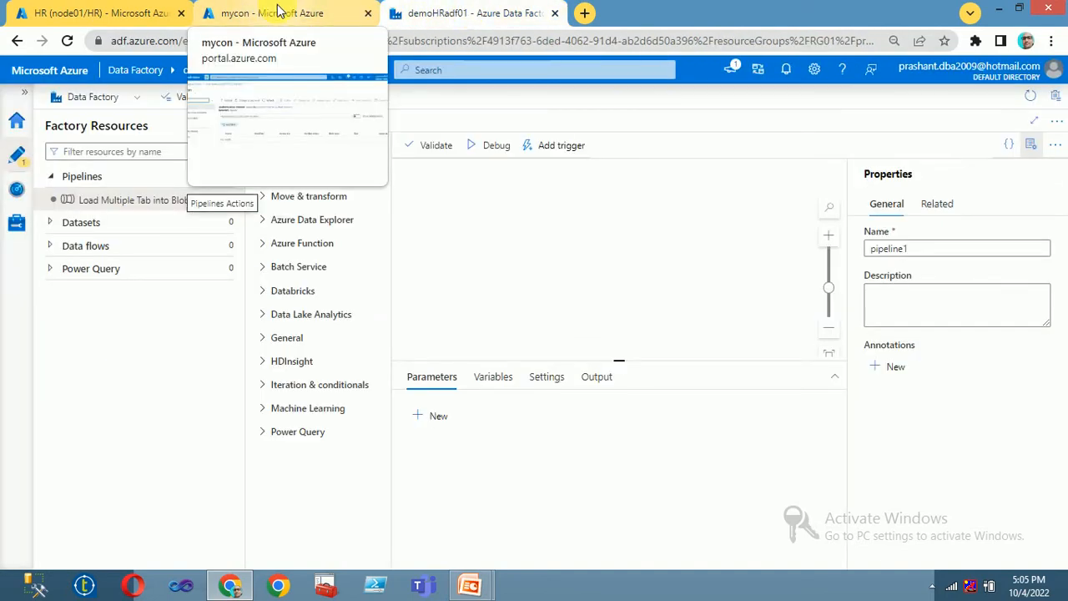
{"action": "left_click", "coordinate": [279, 10]}
{"action": "left_click", "coordinate": [393, 11]}
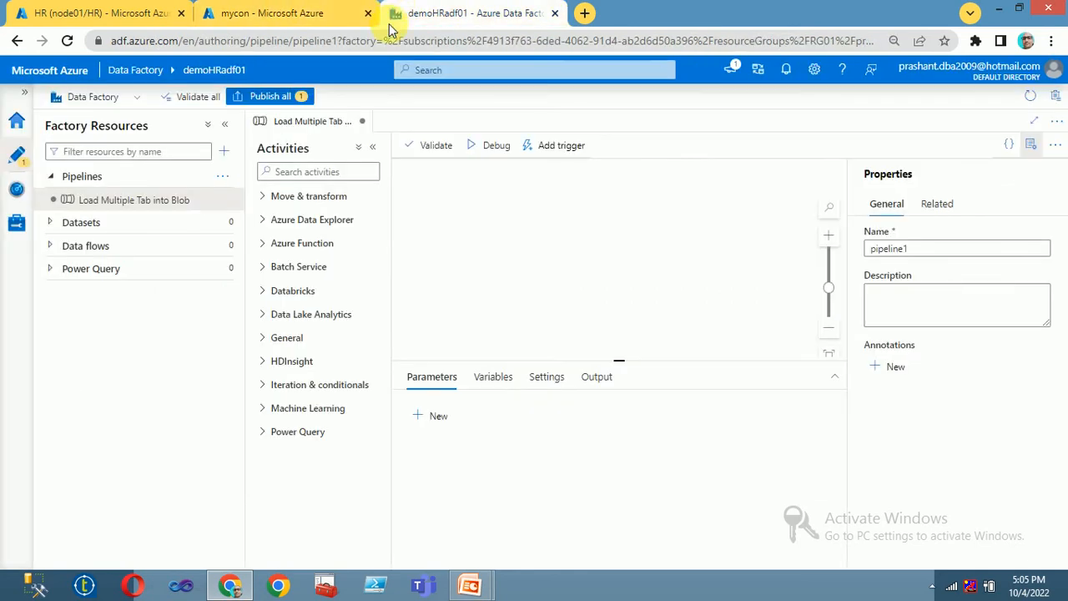
Step: Begin a search in the pipeline's Activities box
{"action": "left_click", "coordinate": [309, 171]}
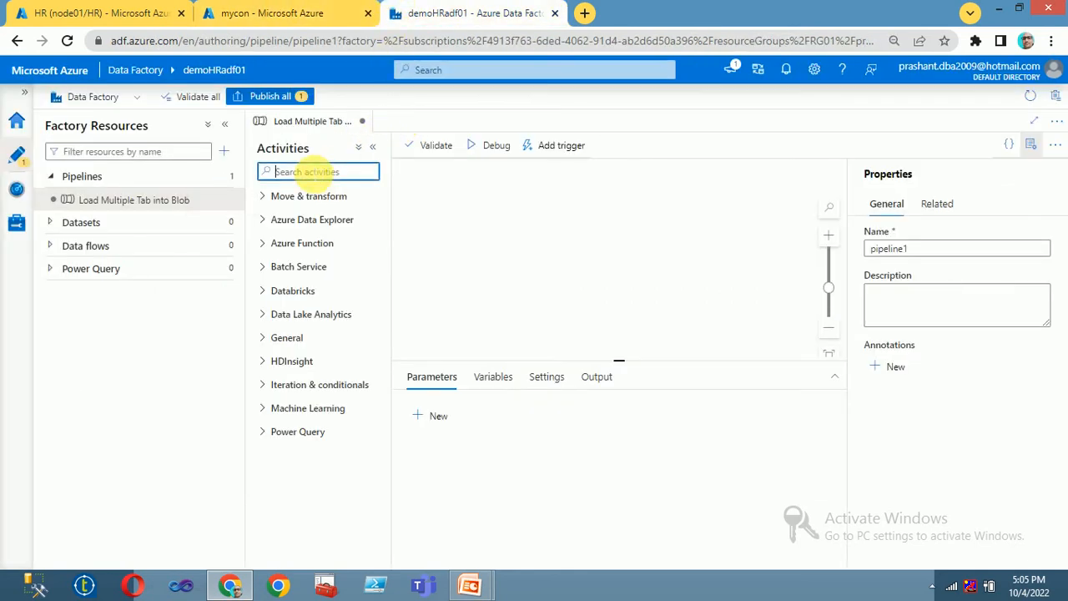
{"action": "type", "text": "ou"}
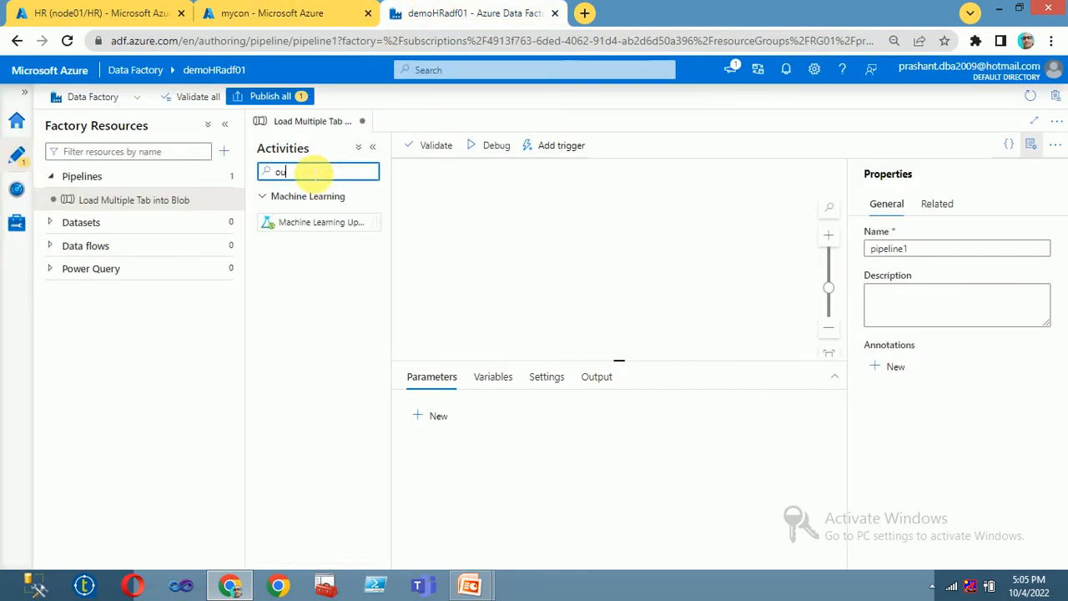
{"action": "key", "text": "BackSpace"}
{"action": "key", "text": "BackSpace"}
Step: Search activities for 'lo', place a Lookup on the canvas, and select its default name
{"action": "type", "text": "lo"}
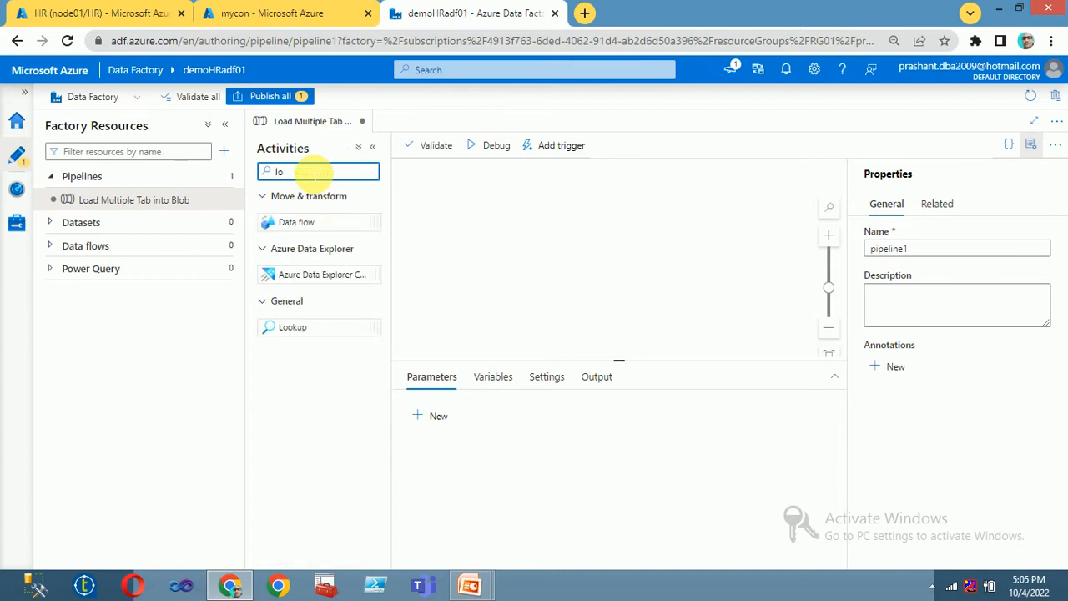
{"action": "left_click", "coordinate": [297, 327]}
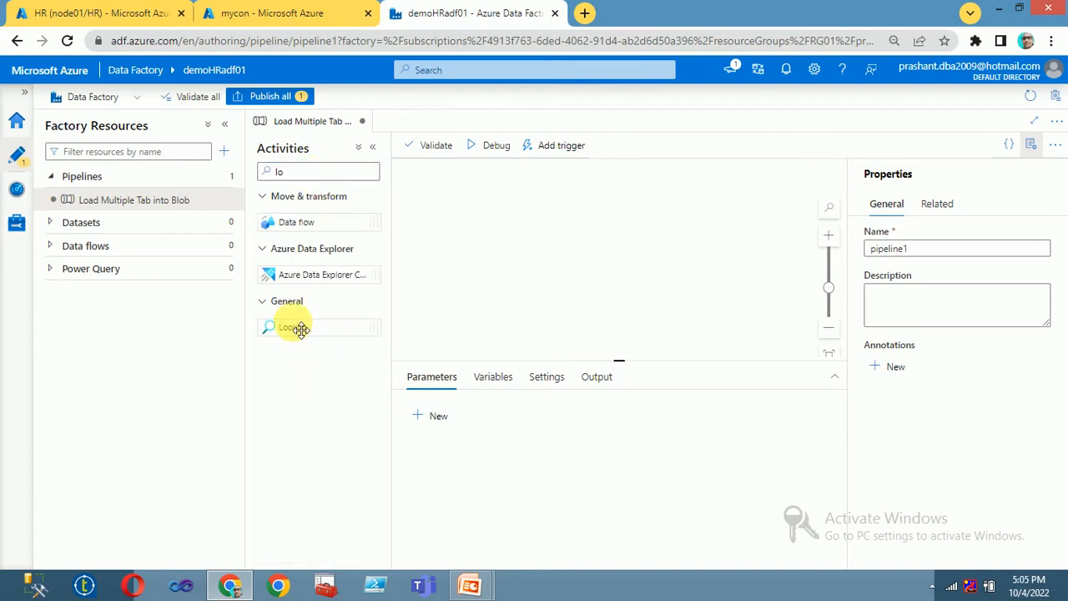
{"action": "left_click_drag", "start_coordinate": [300, 337], "coordinate": [494, 207]}
{"action": "left_click", "coordinate": [780, 339]}
{"action": "right_click", "coordinate": [510, 240]}
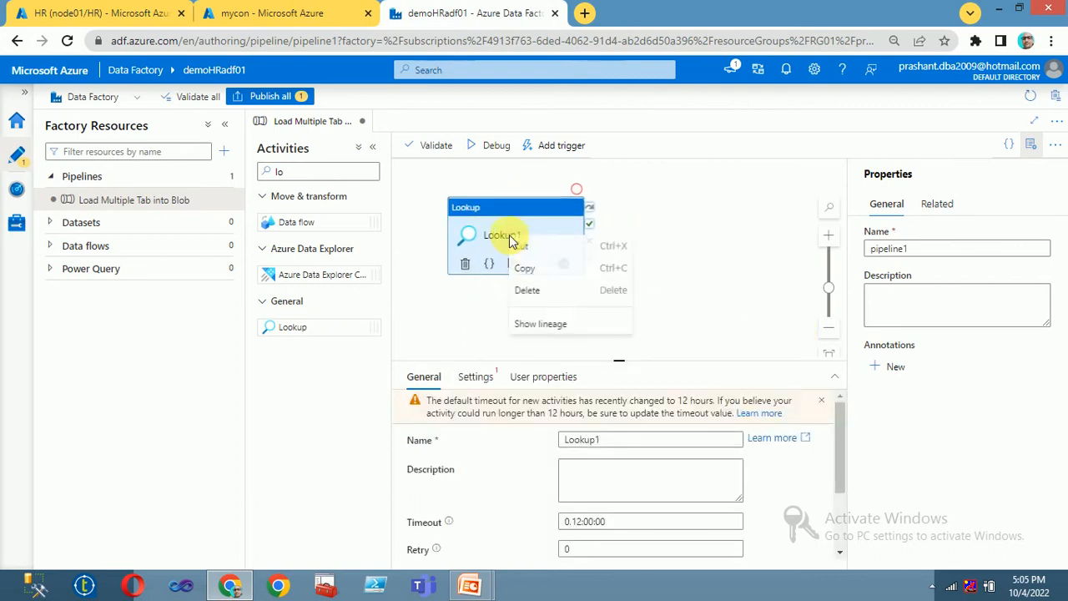
{"action": "left_click", "coordinate": [491, 236]}
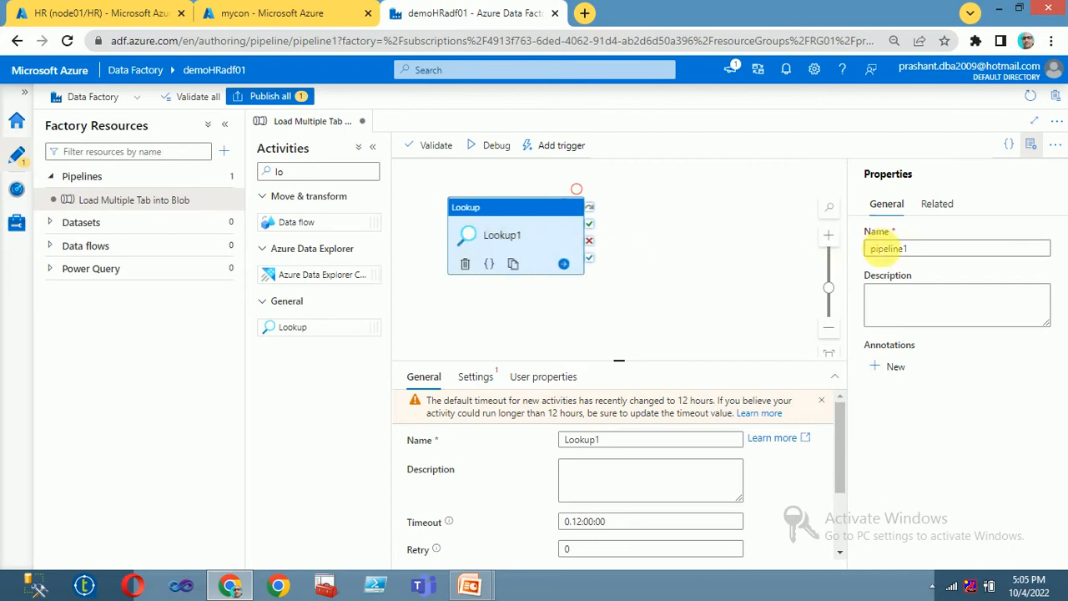
{"action": "left_click", "coordinate": [523, 314]}
{"action": "left_click", "coordinate": [493, 219]}
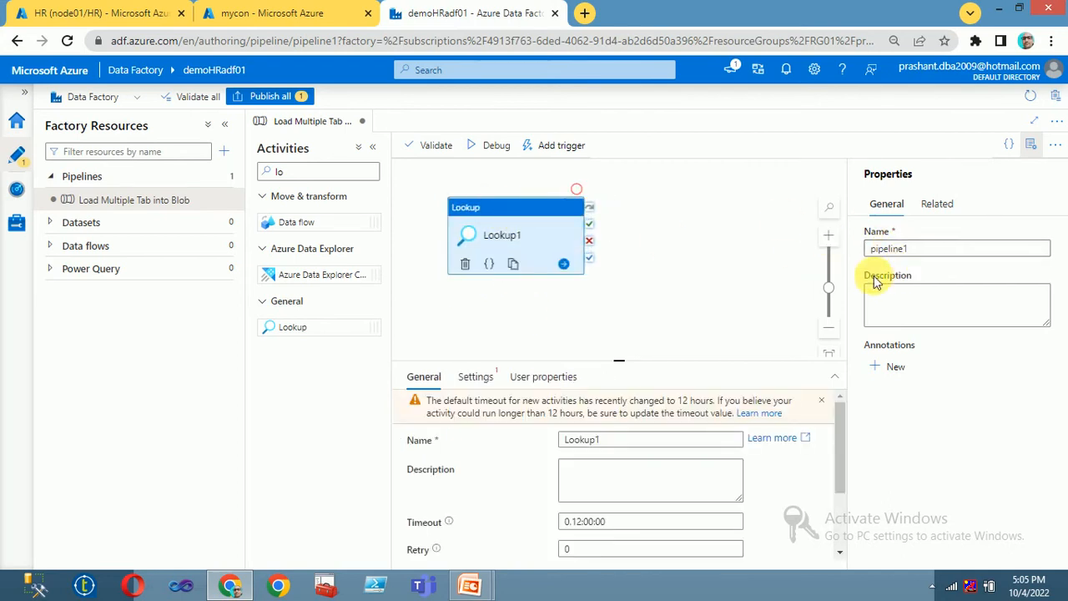
{"action": "left_click_drag", "start_coordinate": [640, 442], "coordinate": [387, 446]}
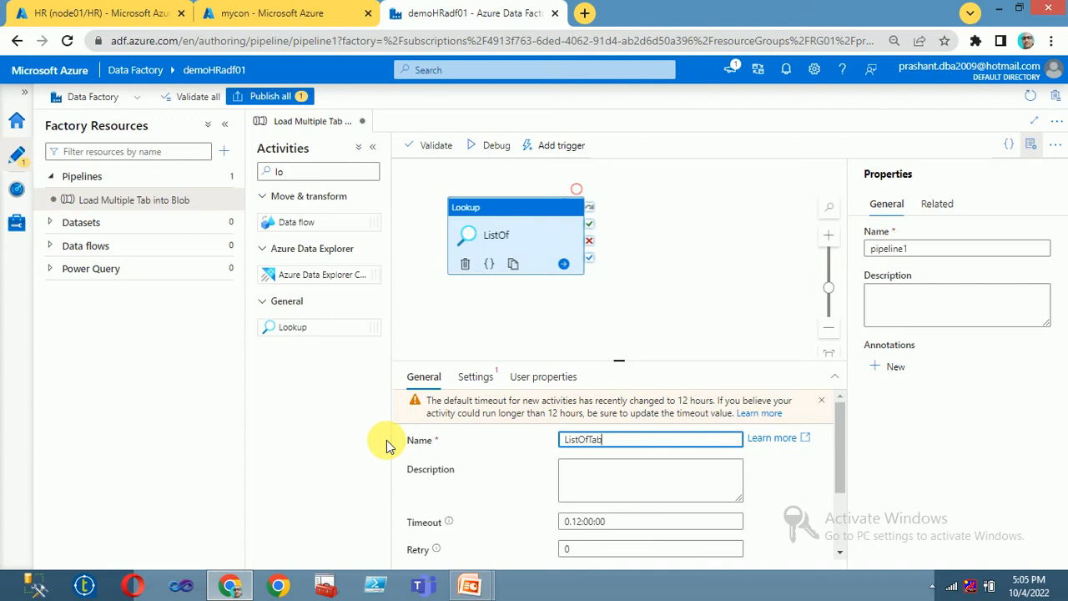
Step: Name the Lookup activity ListOfTables and show its Settings
{"action": "type", "text": "ListOfTables"}
{"action": "left_click", "coordinate": [520, 308]}
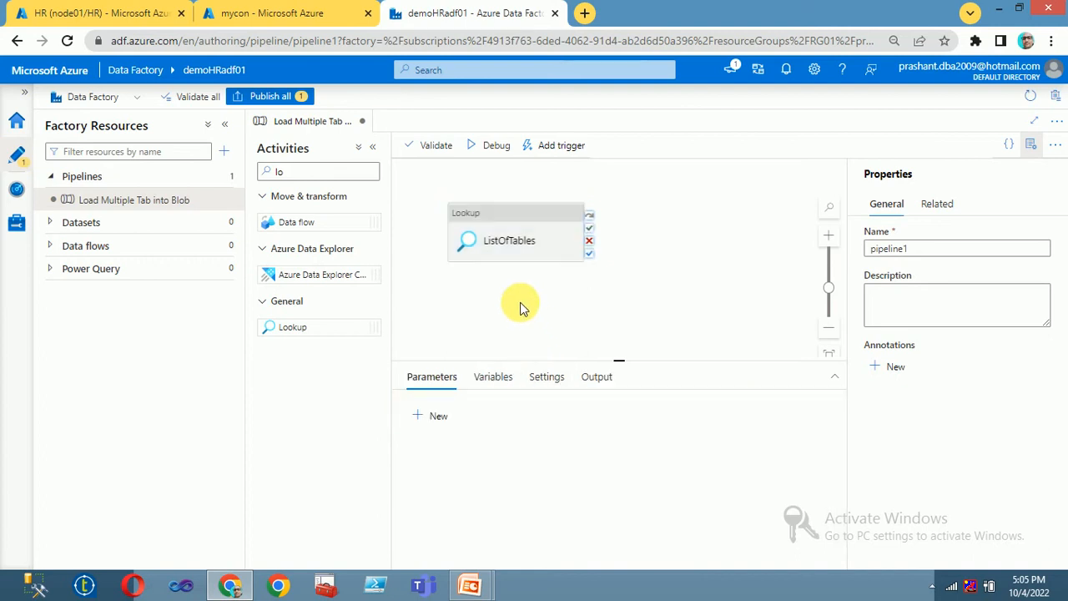
{"action": "left_click", "coordinate": [503, 380]}
{"action": "left_click", "coordinate": [436, 375]}
{"action": "left_click", "coordinate": [497, 214]}
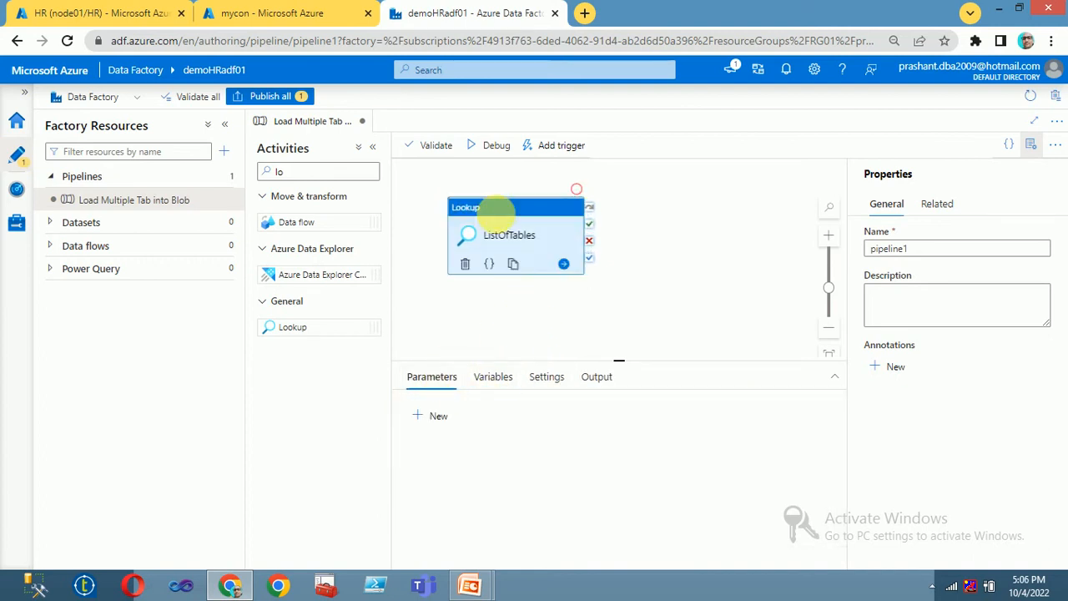
{"action": "left_click", "coordinate": [477, 380]}
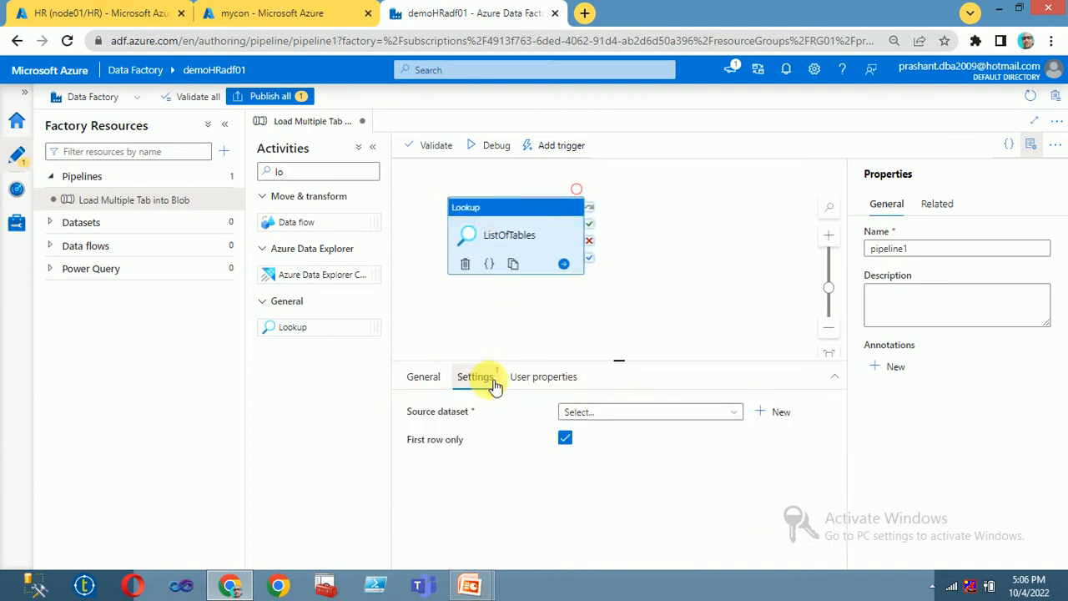
Step: Create a new source dataset, choosing Azure SQL Database from a 'sql' search
{"action": "left_click", "coordinate": [632, 413]}
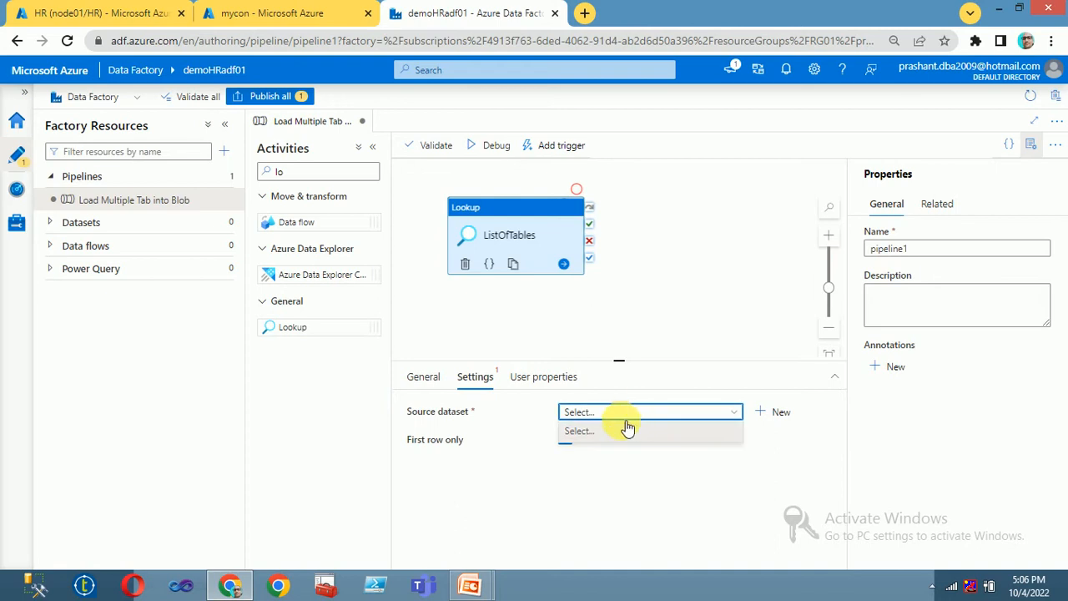
{"action": "left_click", "coordinate": [778, 413]}
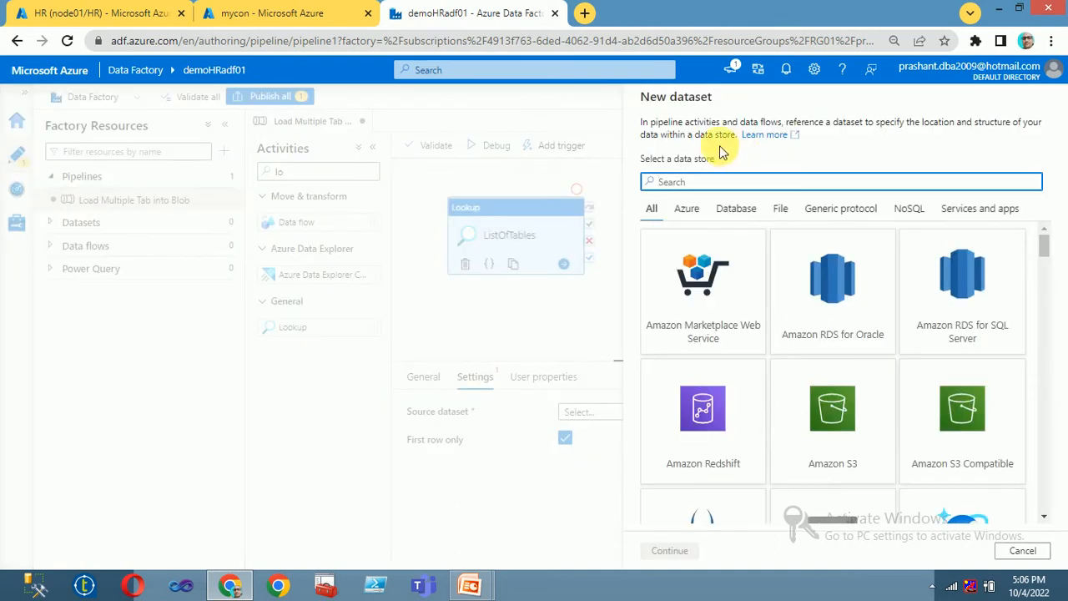
{"action": "type", "text": "sql"}
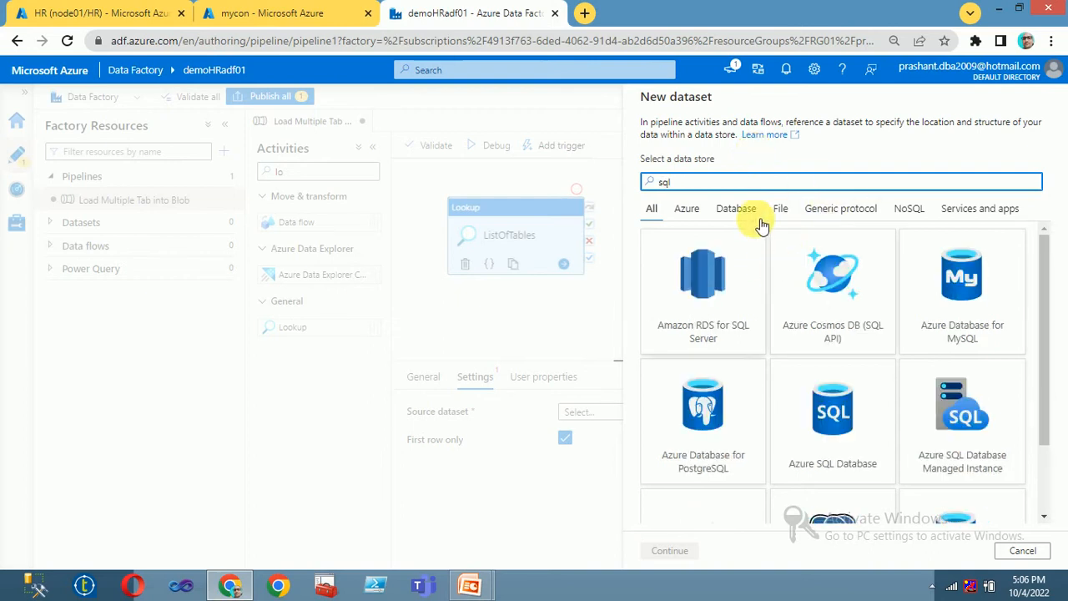
{"action": "left_click", "coordinate": [966, 284]}
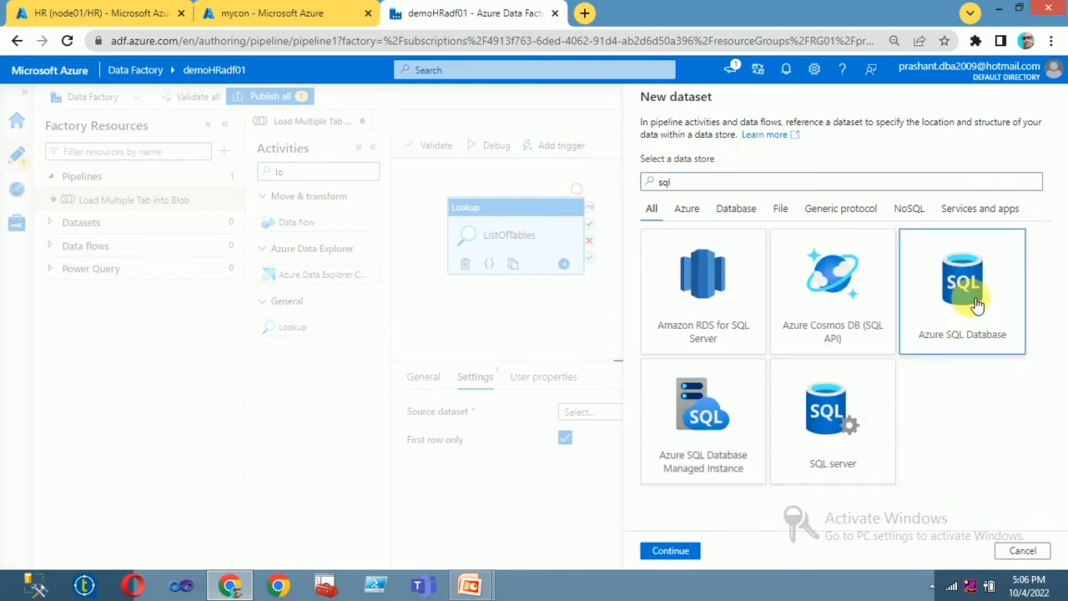
{"action": "left_click", "coordinate": [676, 549]}
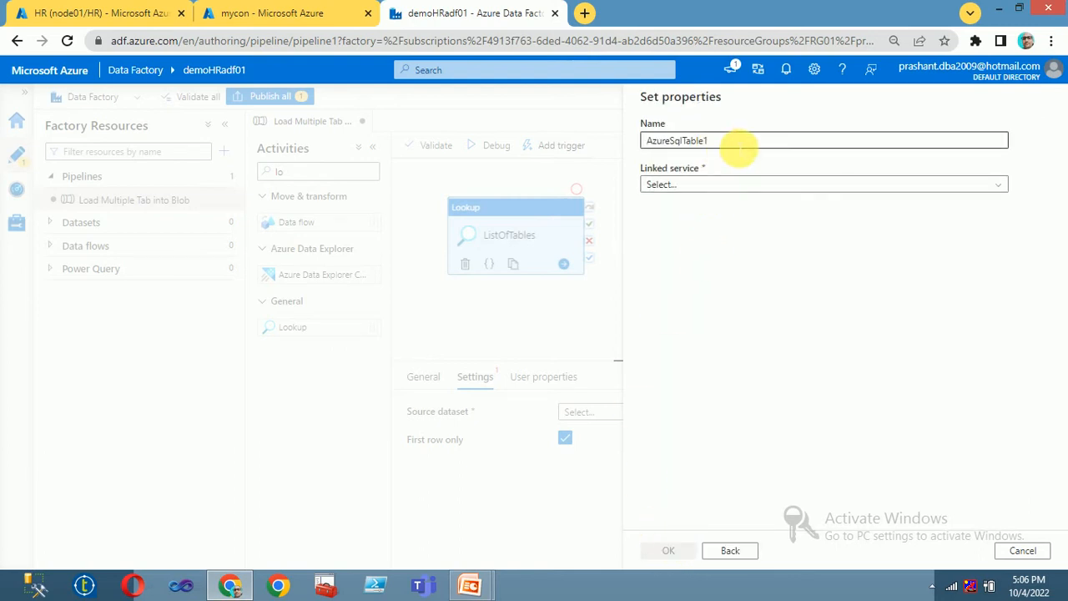
Step: Replace the default name AzureSqlTable1 with DS_Tab and choose + New linked service
{"action": "left_click_drag", "start_coordinate": [739, 142], "coordinate": [467, 147]}
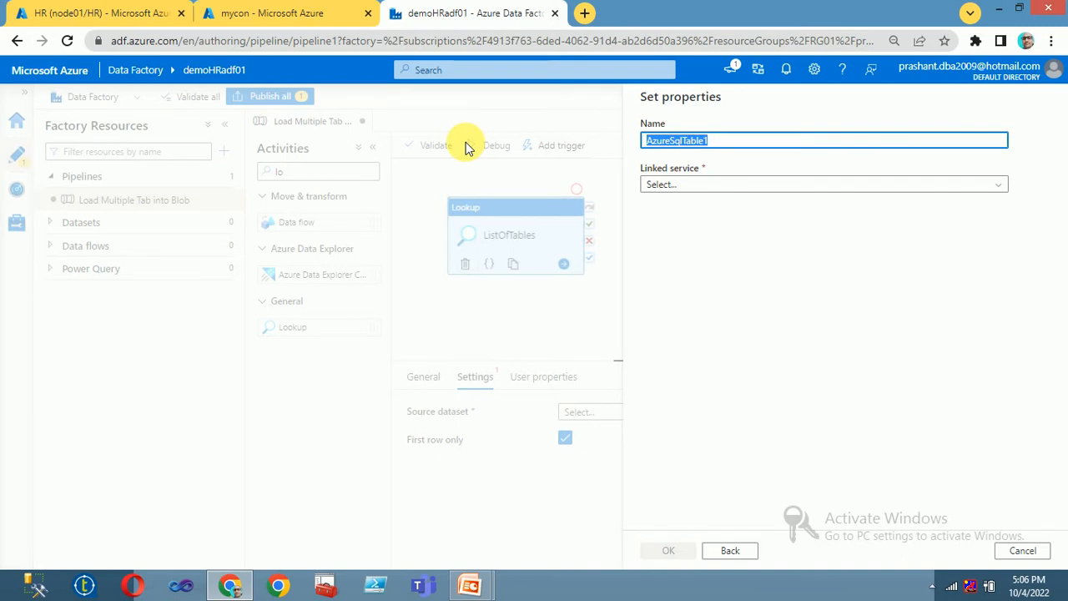
{"action": "type", "text": "Tab"}
{"action": "key", "text": "BackSpace"}
{"action": "key", "text": "BackSpace"}
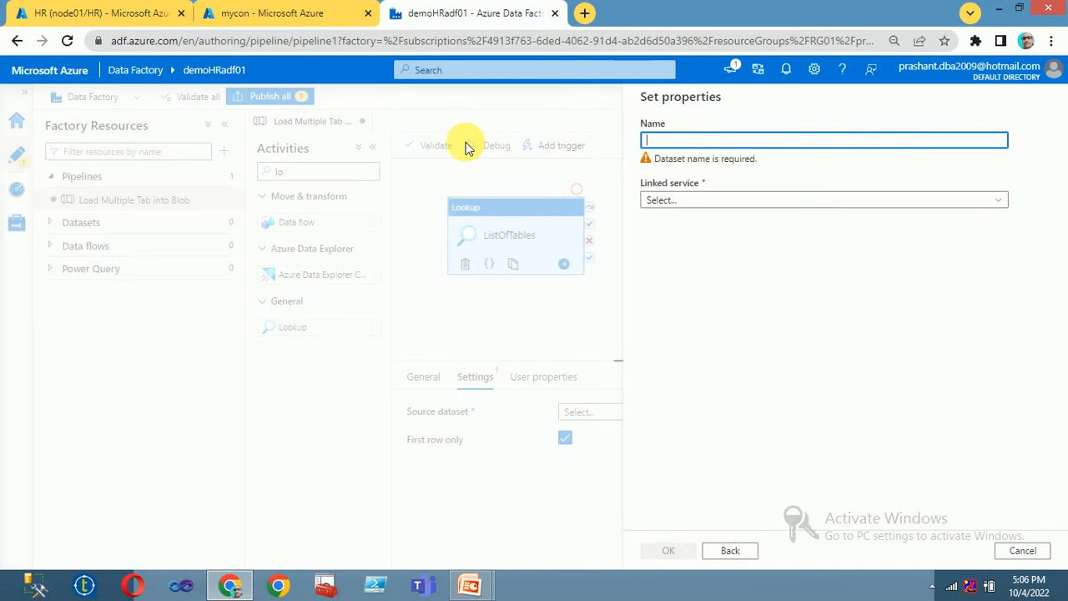
{"action": "type", "text": "Table"}
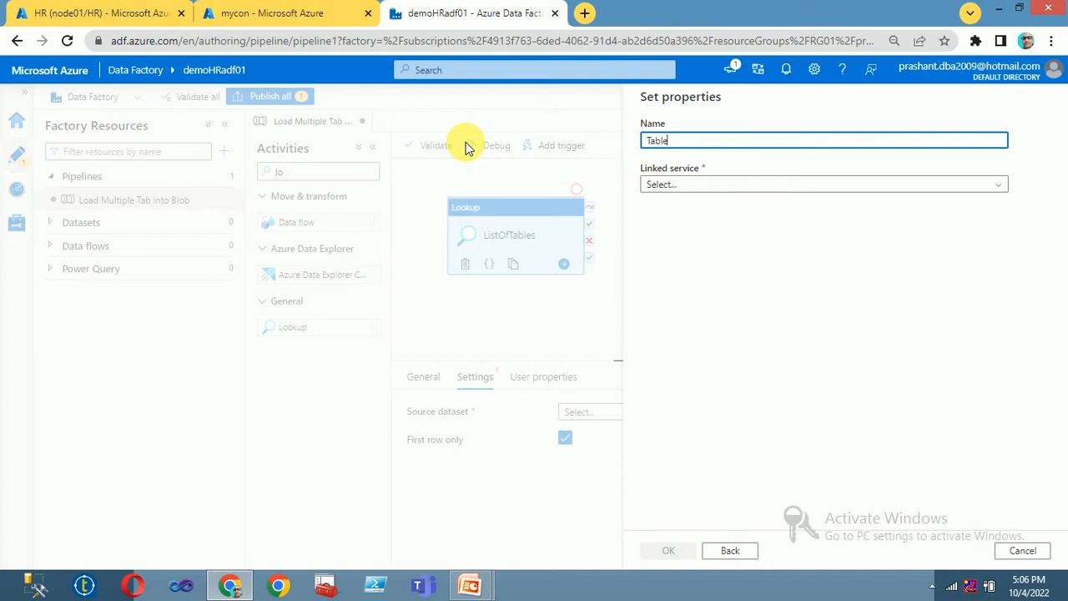
{"action": "type", "text": "s_"}
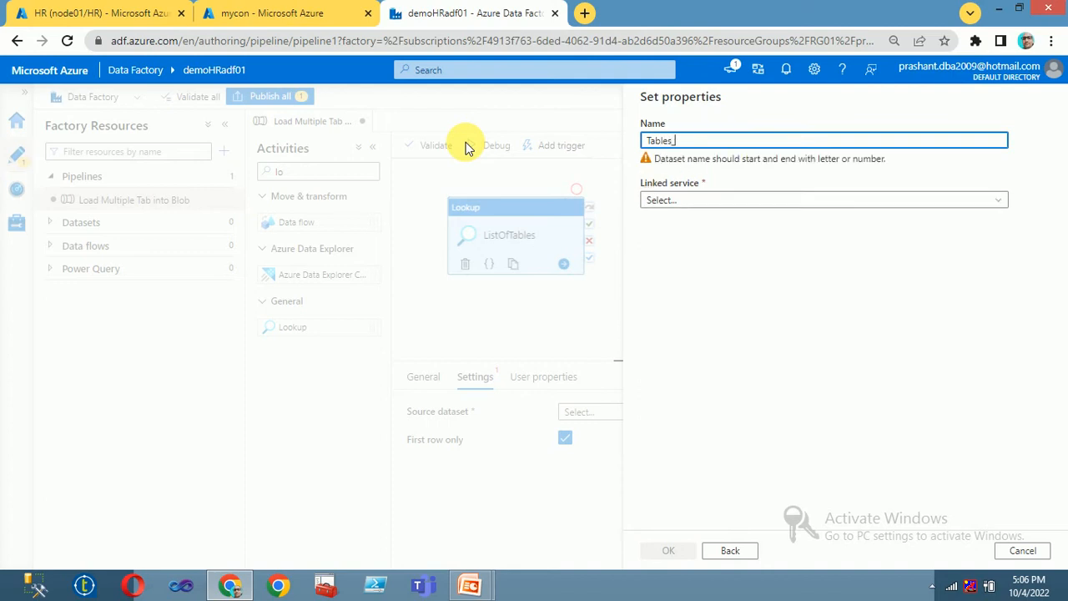
{"action": "key", "text": "BackSpace"}
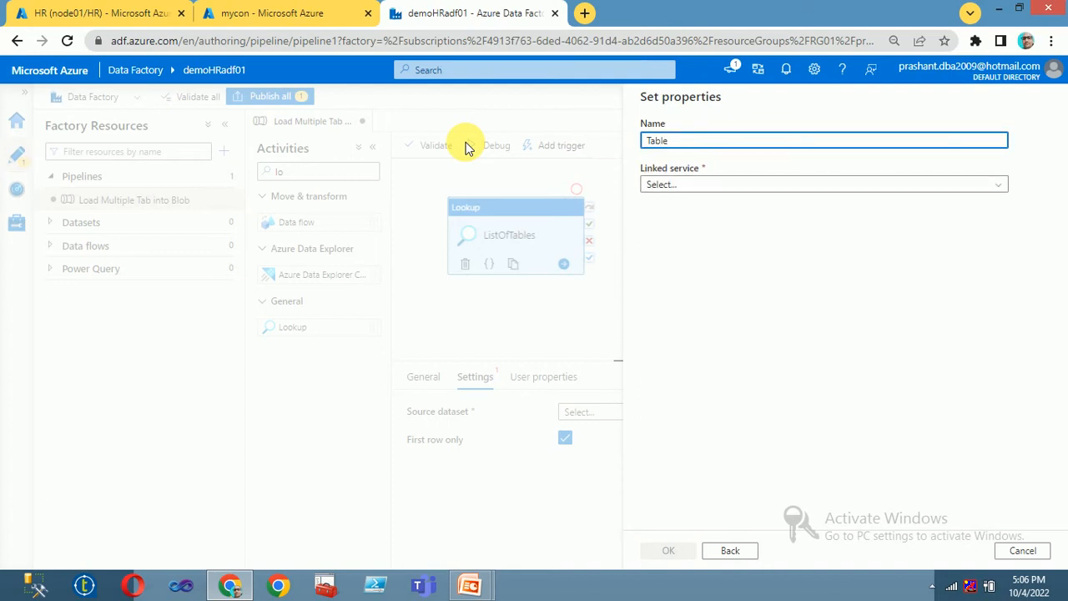
{"action": "key", "text": "BackSpace"}
{"action": "key", "text": "BackSpace"}
{"action": "key", "text": "BackSpace"}
{"action": "key", "text": "BackSpace"}
{"action": "key", "text": "BackSpace"}
{"action": "type", "text": "DS_"}
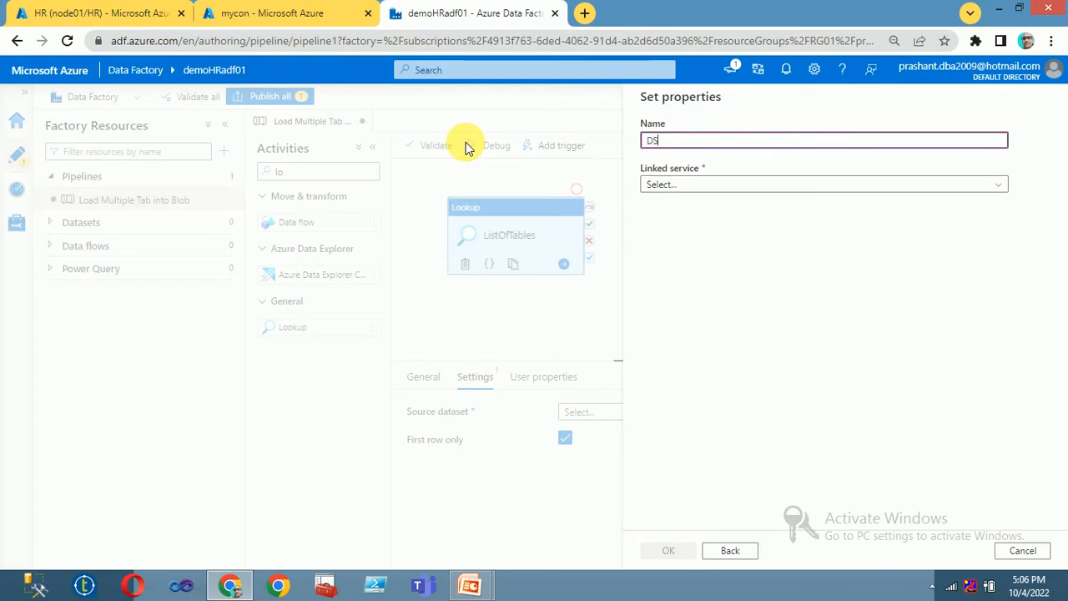
{"action": "type", "text": "Tb"}
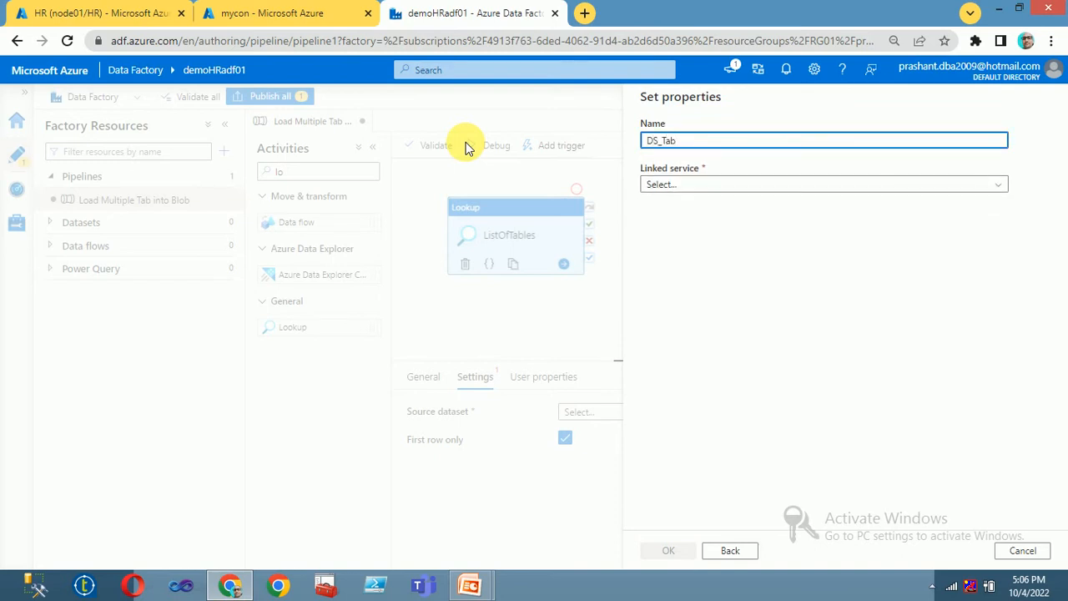
{"action": "left_click", "coordinate": [894, 183]}
{"action": "left_click", "coordinate": [675, 254]}
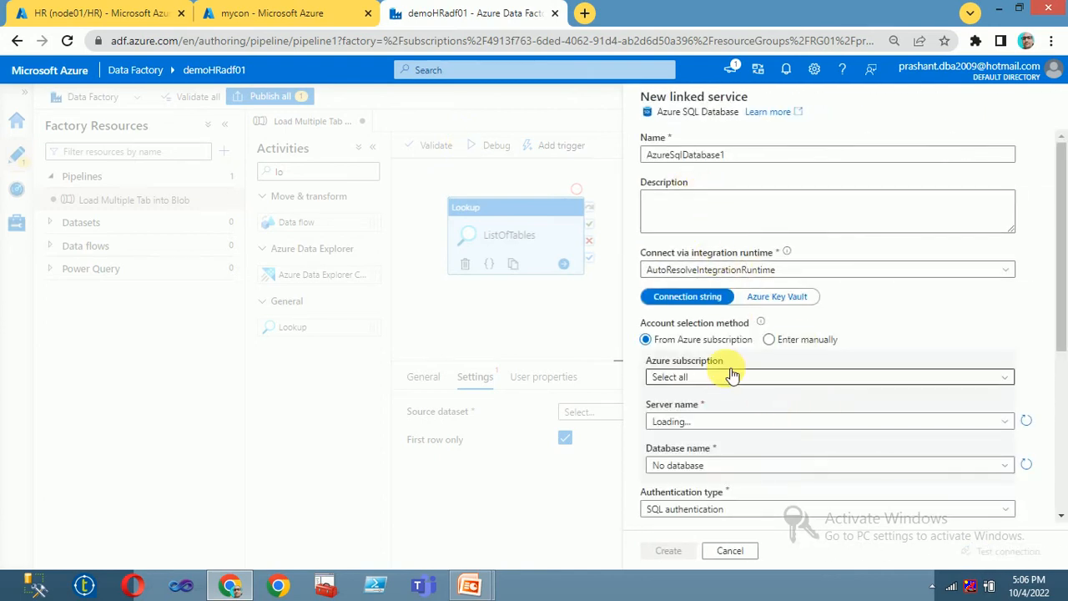
Step: Pick the Free Trial subscription, server node01 and database HR for the linked service
{"action": "left_click", "coordinate": [732, 376]}
{"action": "left_click", "coordinate": [725, 415]}
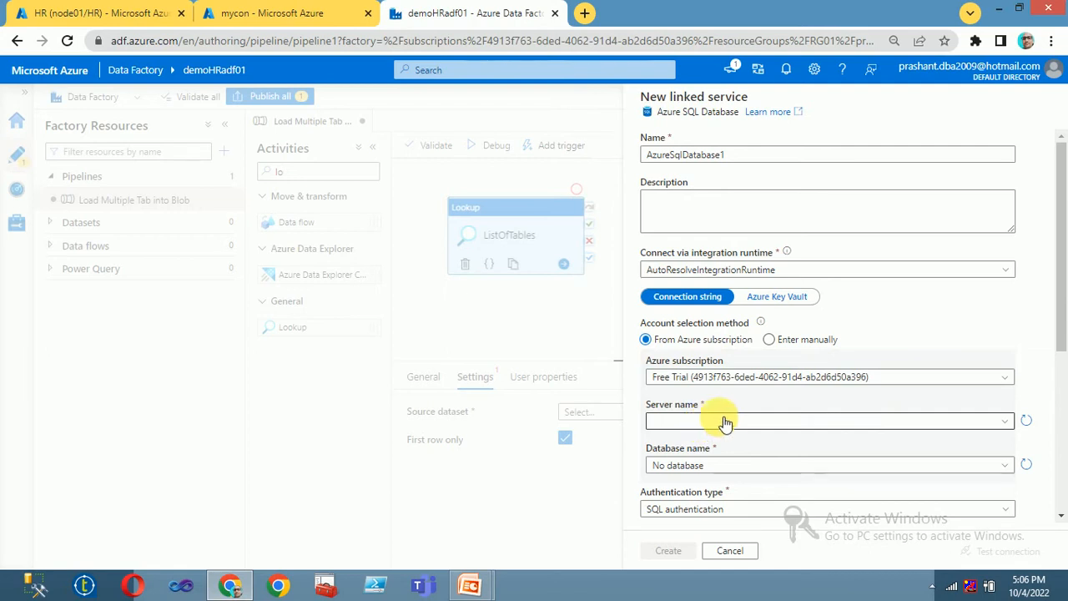
{"action": "left_click", "coordinate": [727, 421]}
{"action": "left_click", "coordinate": [690, 439]}
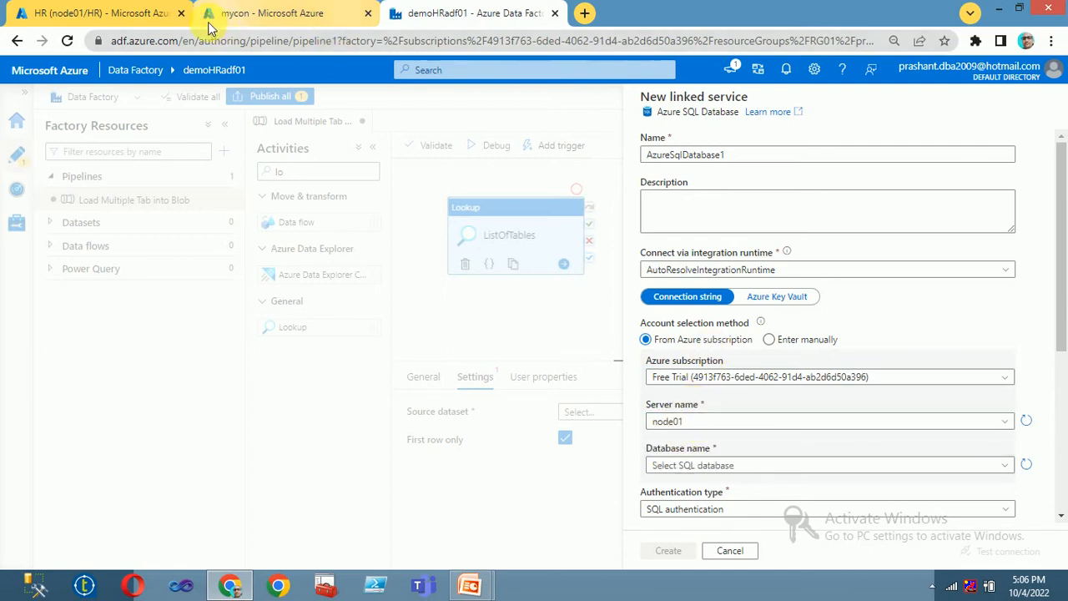
{"action": "left_click", "coordinate": [134, 12]}
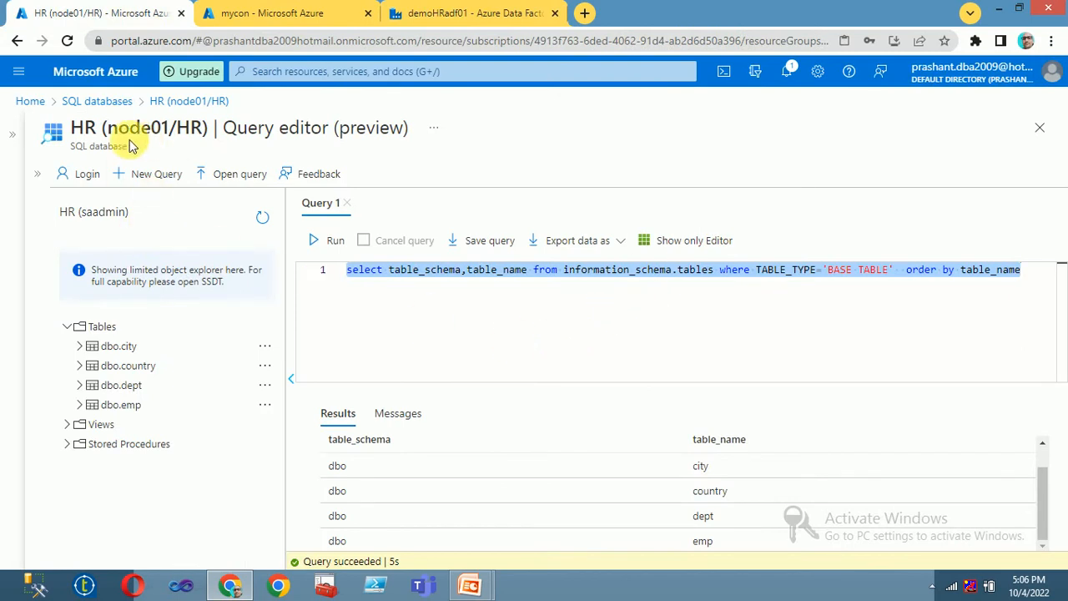
{"action": "left_click_drag", "start_coordinate": [106, 127], "coordinate": [167, 131]}
{"action": "left_click_drag", "start_coordinate": [170, 131], "coordinate": [206, 133]}
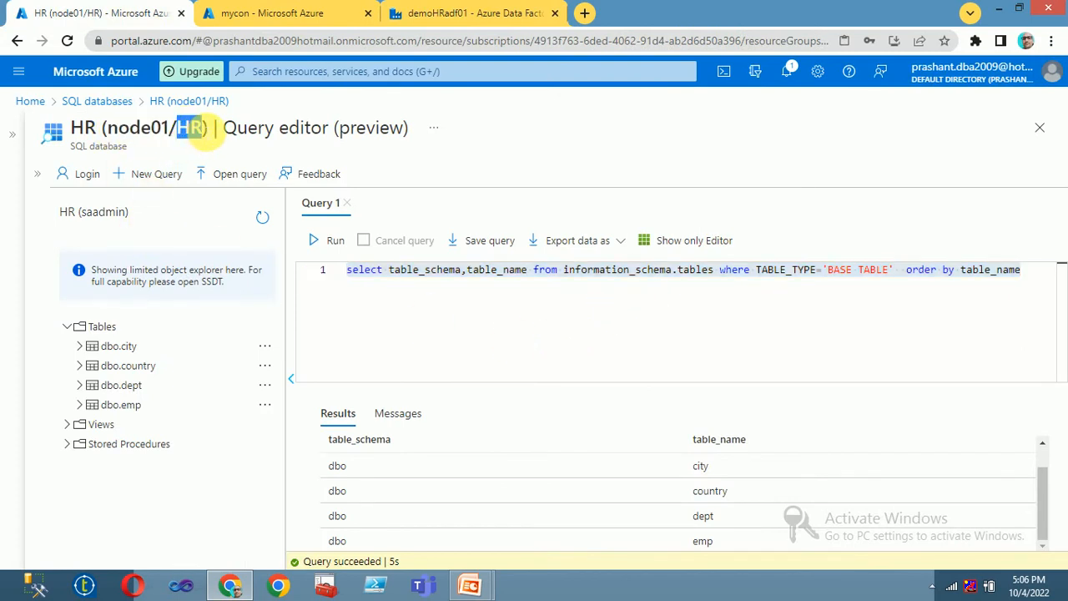
{"action": "left_click", "coordinate": [430, 14]}
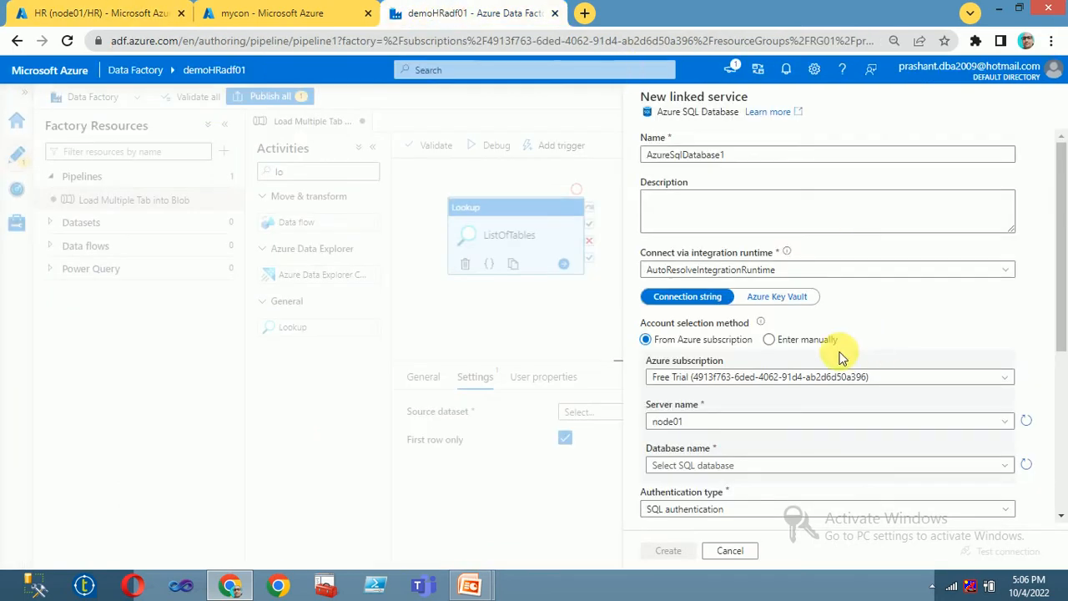
{"action": "left_click", "coordinate": [746, 465]}
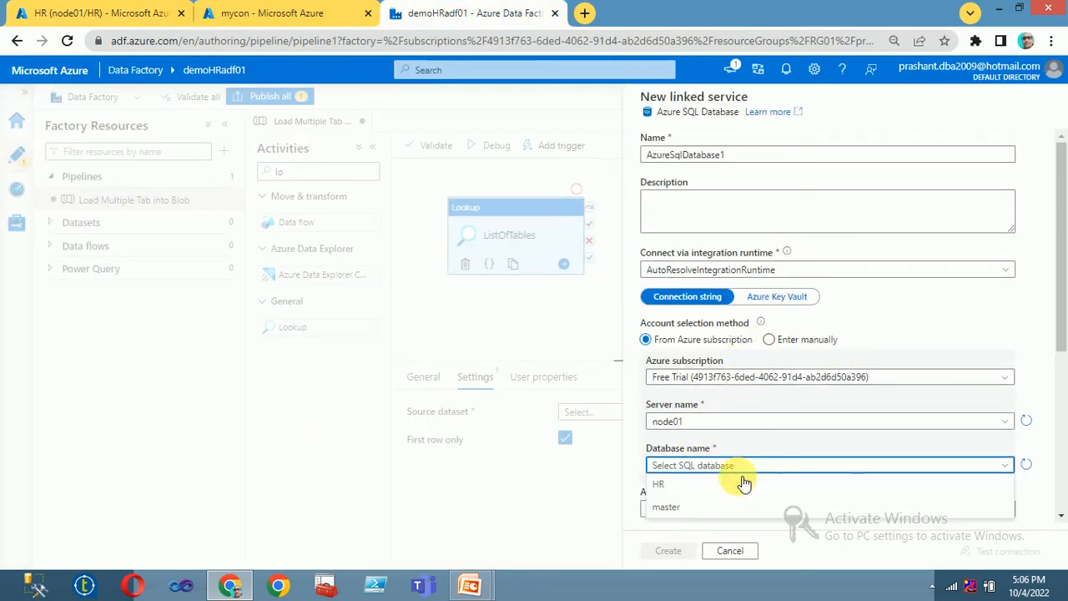
{"action": "left_click", "coordinate": [672, 491]}
Step: Enter the SQL authentication user name and password and create AzureSqlDatabase1
{"action": "scroll", "coordinate": [701, 409], "scroll_direction": "down", "scroll_amount": 2}
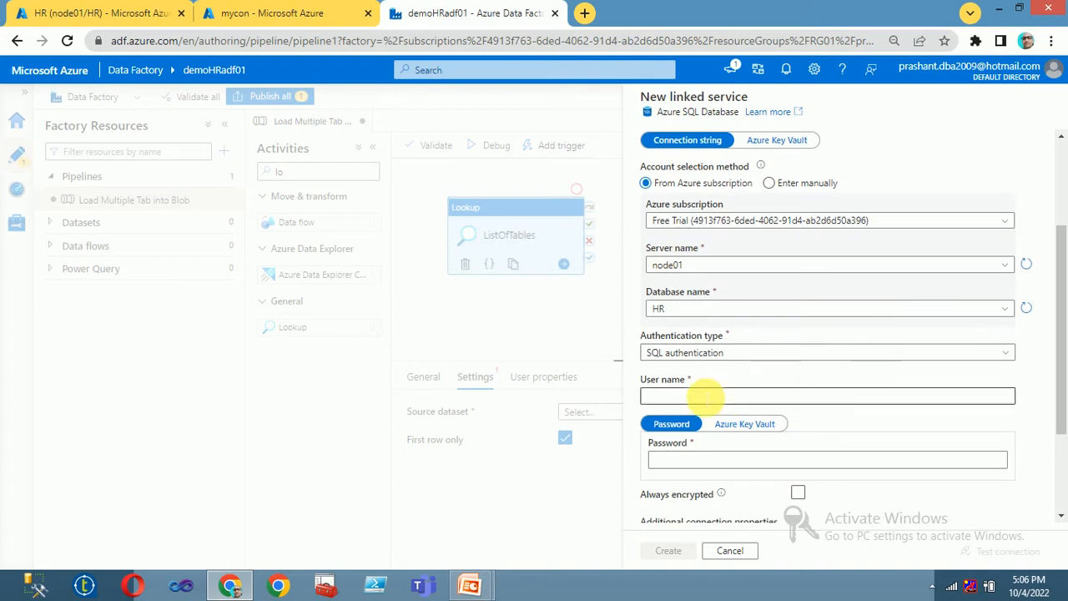
{"action": "left_click", "coordinate": [690, 397]}
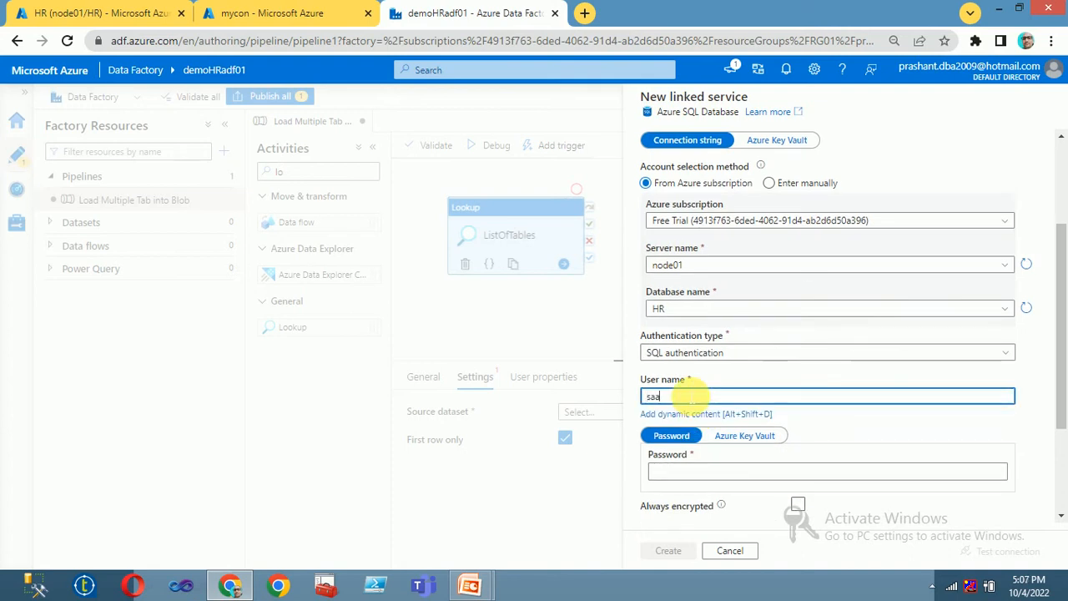
{"action": "left_click", "coordinate": [670, 472]}
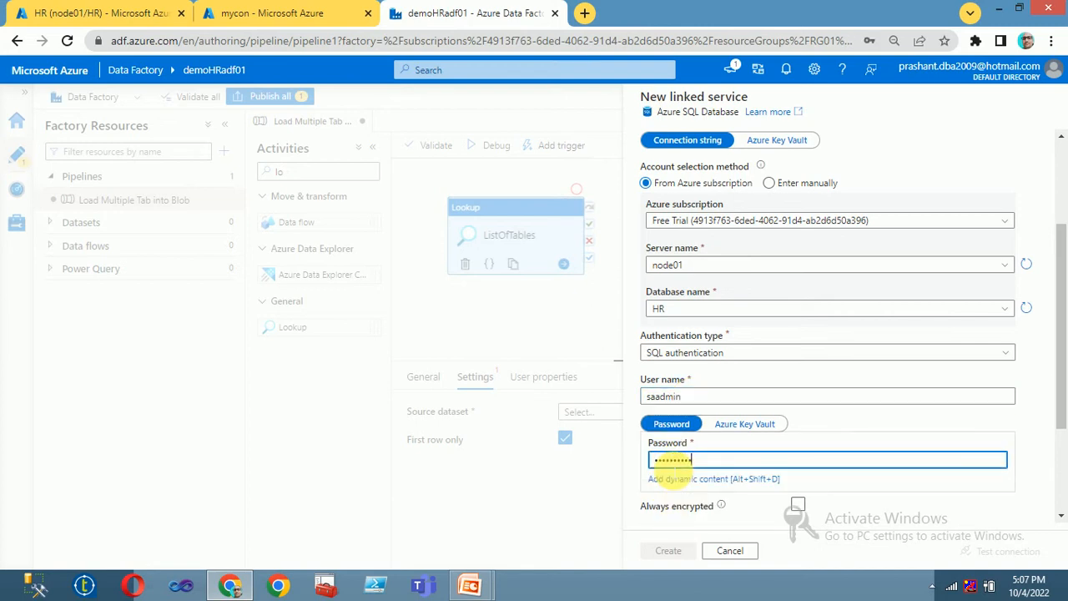
{"action": "type", "text": "•••••••••••••••"}
{"action": "scroll", "coordinate": [763, 439], "scroll_direction": "down", "scroll_amount": 3}
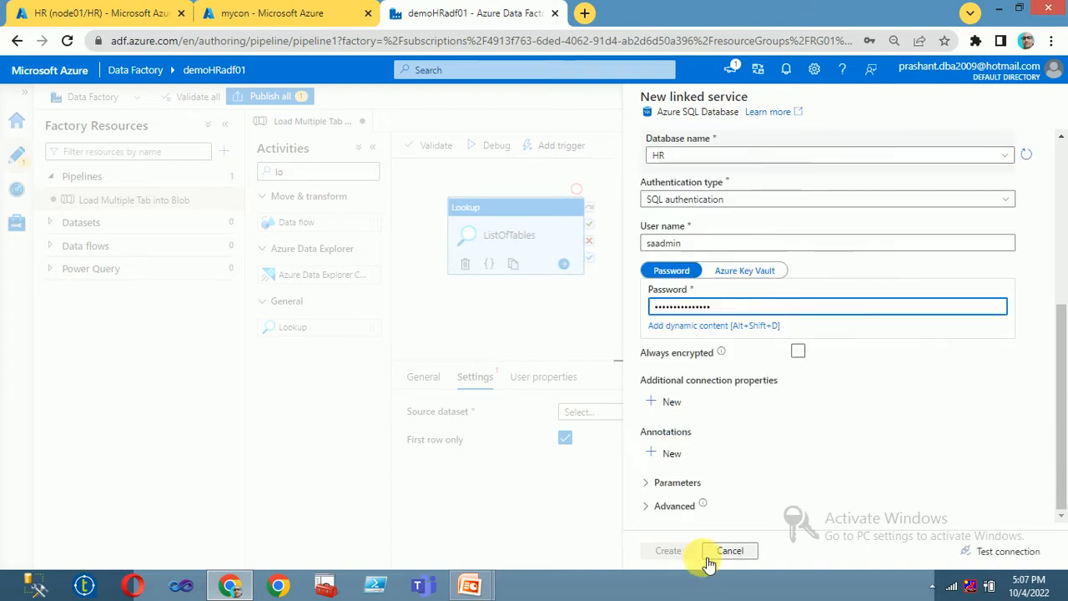
{"action": "left_click", "coordinate": [672, 552]}
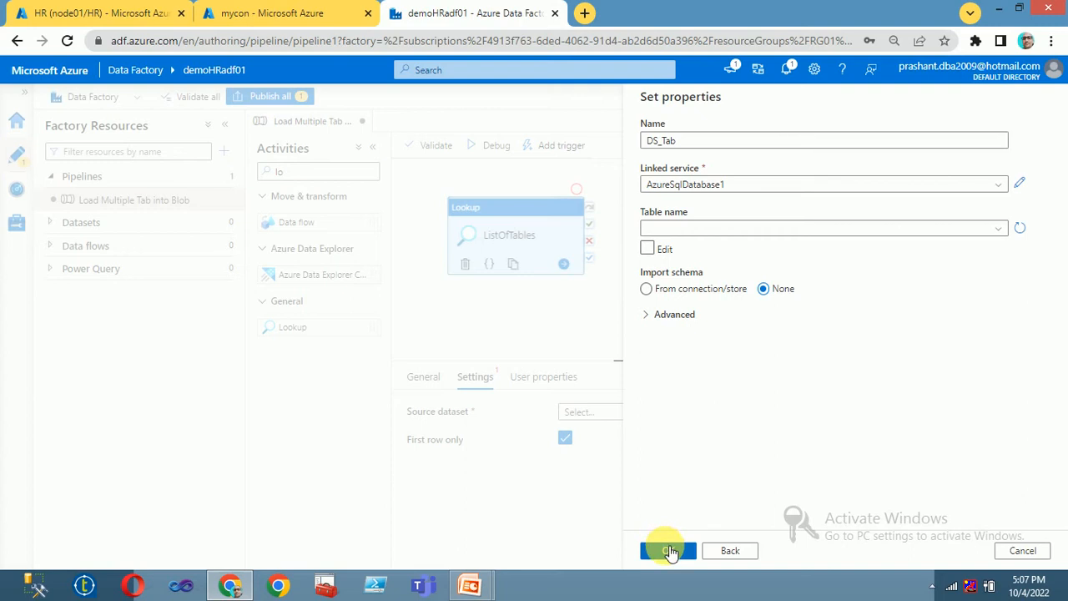
Step: Confirm the DS_Tab dataset and switch the Lookup to use a custom query
{"action": "left_click", "coordinate": [670, 553]}
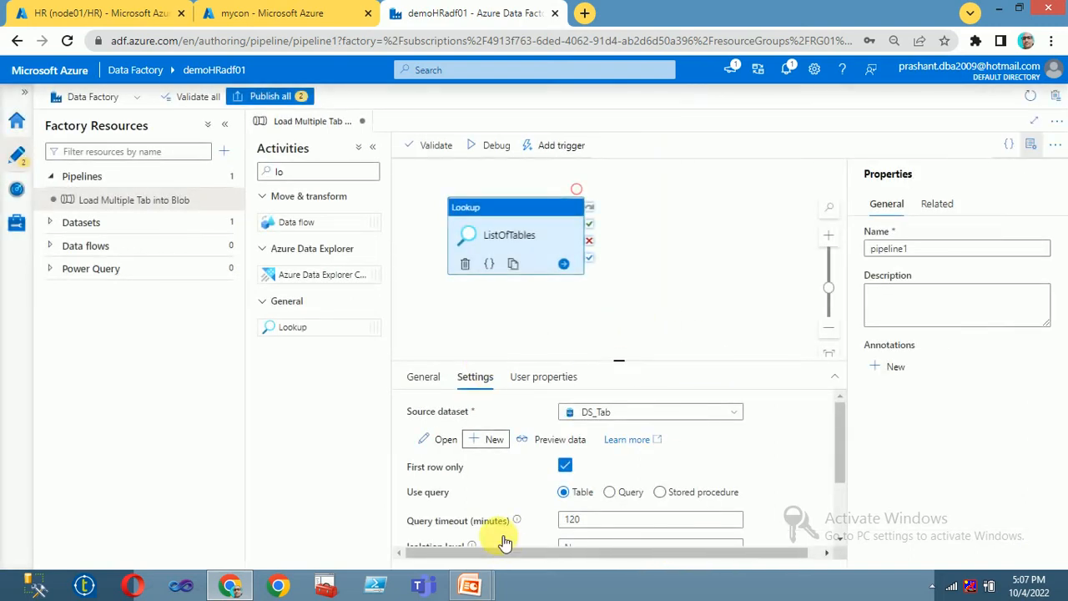
{"action": "scroll", "coordinate": [604, 496], "scroll_direction": "down", "scroll_amount": 3}
{"action": "scroll", "coordinate": [600, 494], "scroll_direction": "up", "scroll_amount": 3}
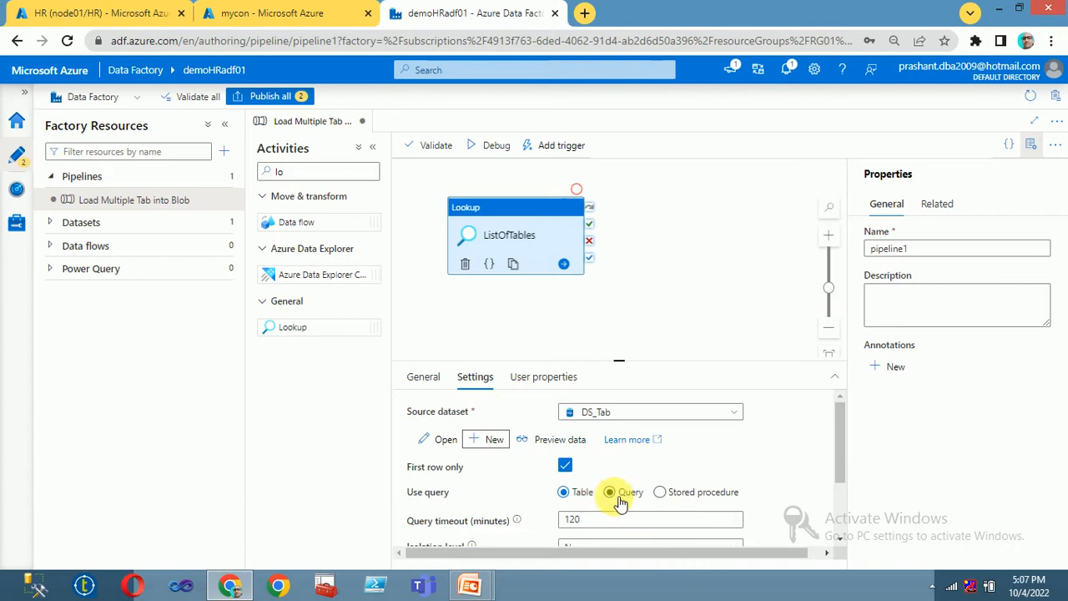
{"action": "left_click", "coordinate": [610, 492]}
{"action": "scroll", "coordinate": [686, 434], "scroll_direction": "down", "scroll_amount": 3}
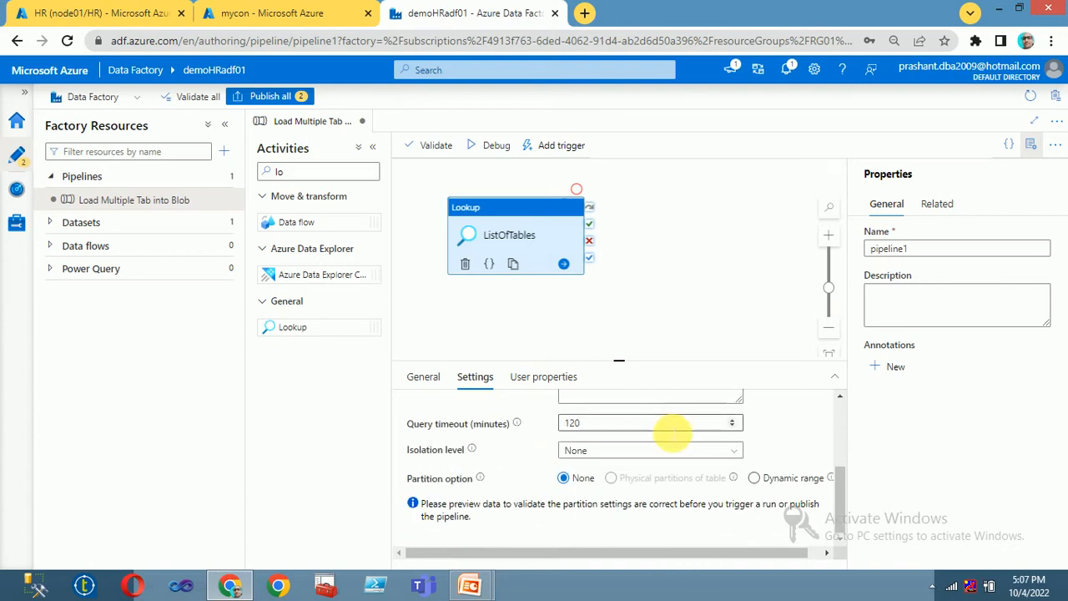
{"action": "scroll", "coordinate": [668, 425], "scroll_direction": "up", "scroll_amount": 3}
{"action": "scroll", "coordinate": [625, 529], "scroll_direction": "down", "scroll_amount": 1}
{"action": "left_click", "coordinate": [625, 469]}
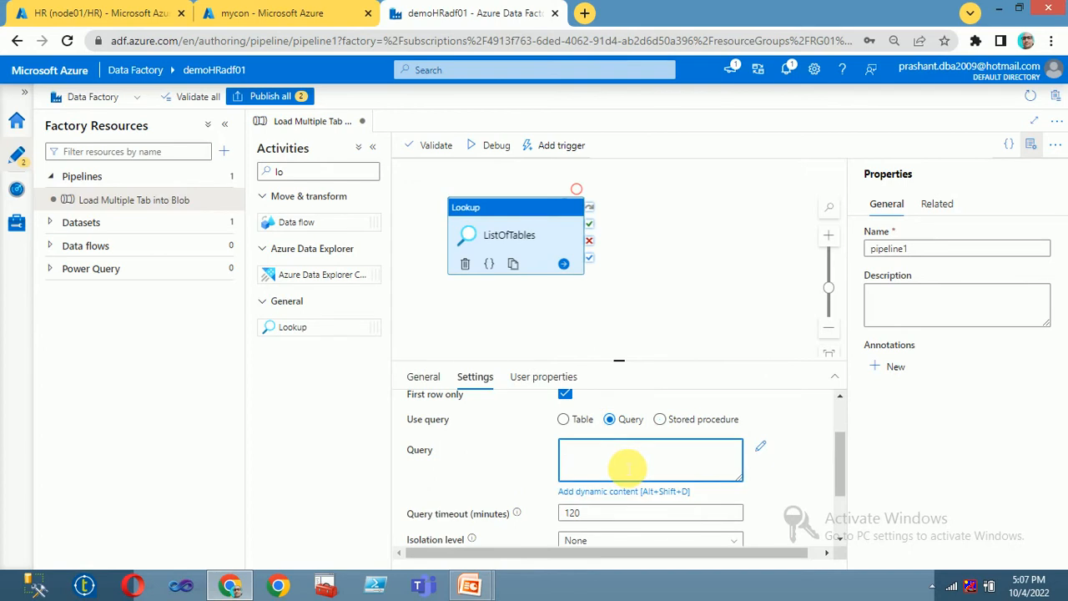
Step: Copy the base-table query ordered by table_name from the HR editor into the Query box
{"action": "left_click", "coordinate": [100, 13]}
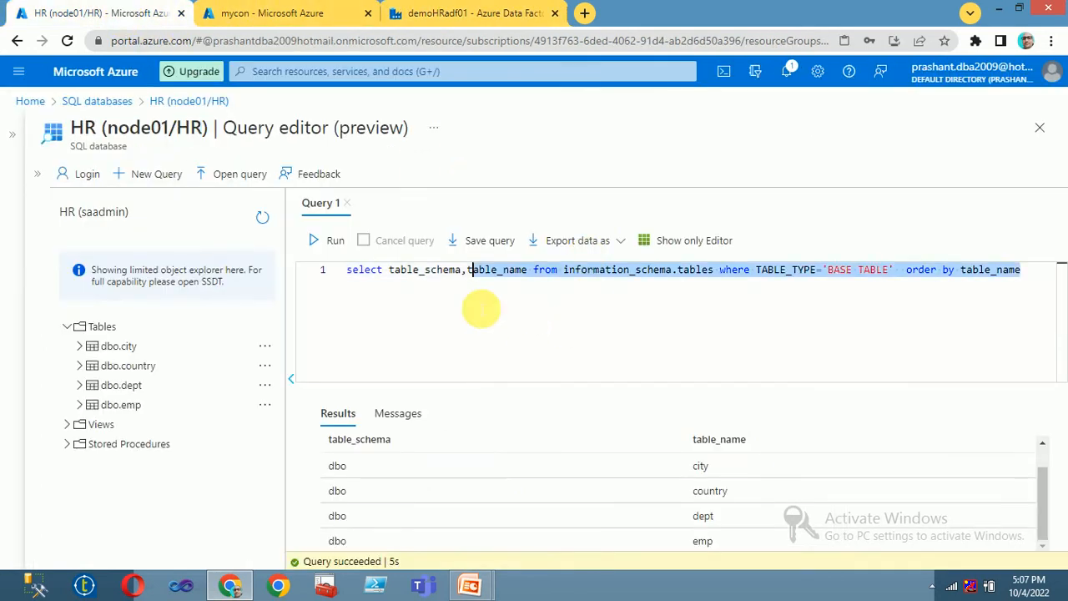
{"action": "left_click", "coordinate": [418, 303]}
{"action": "key", "text": "ctrl+a"}
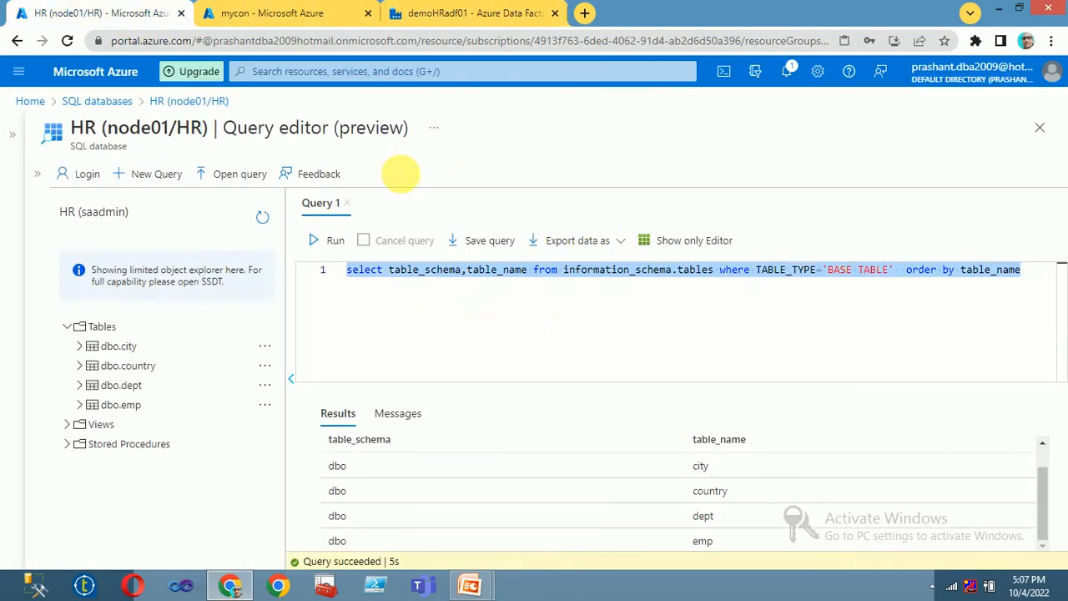
{"action": "left_click", "coordinate": [434, 13]}
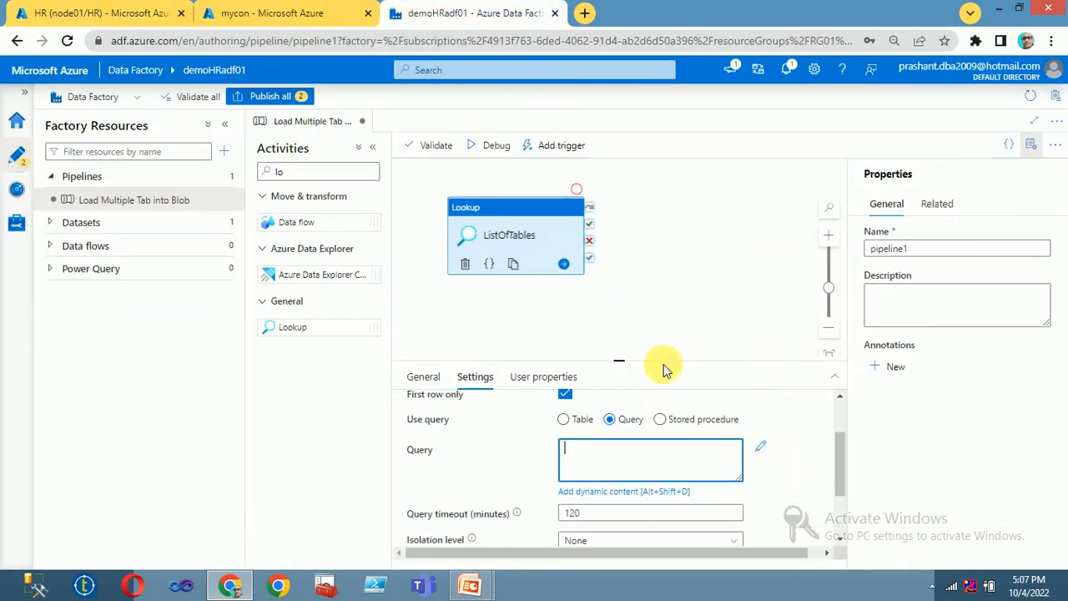
{"action": "left_click", "coordinate": [627, 451]}
{"action": "key", "text": "ctrl+v"}
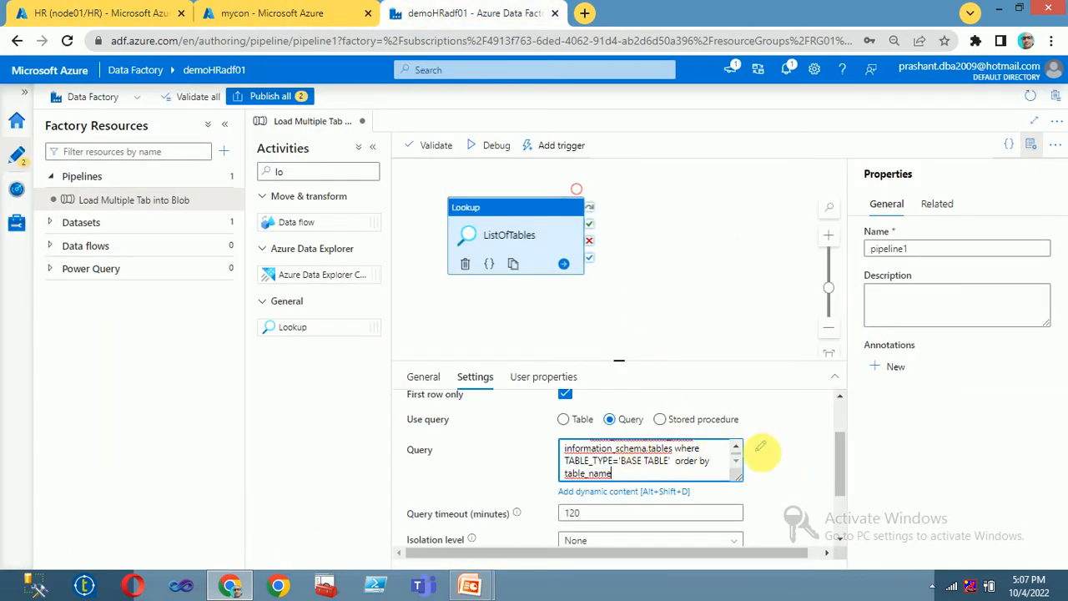
{"action": "scroll", "coordinate": [770, 503], "scroll_direction": "down", "scroll_amount": 2}
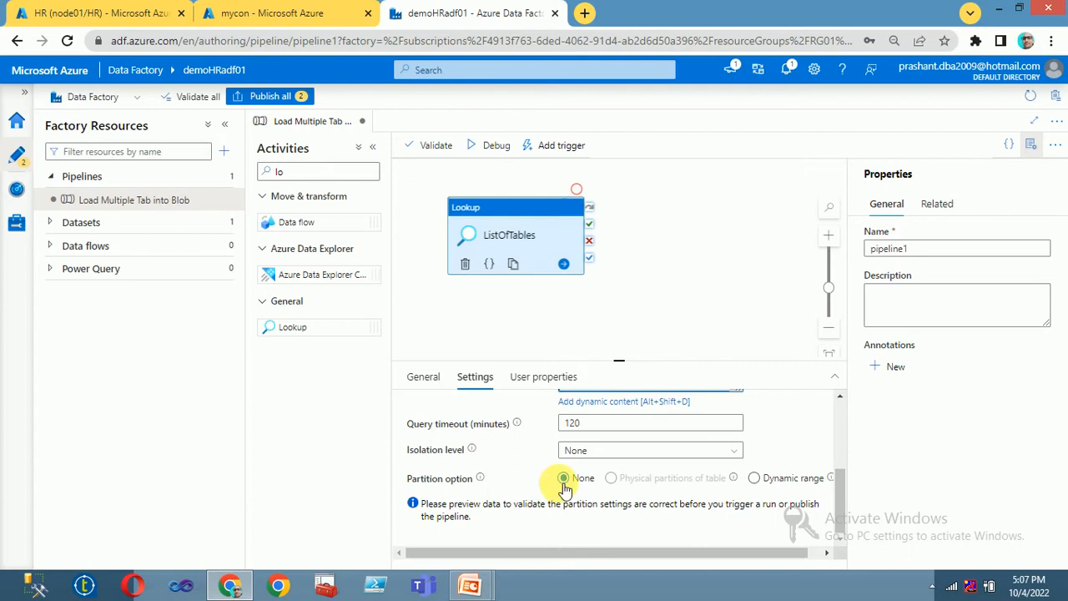
{"action": "scroll", "coordinate": [576, 468], "scroll_direction": "up", "scroll_amount": 2}
{"action": "left_click", "coordinate": [644, 313]}
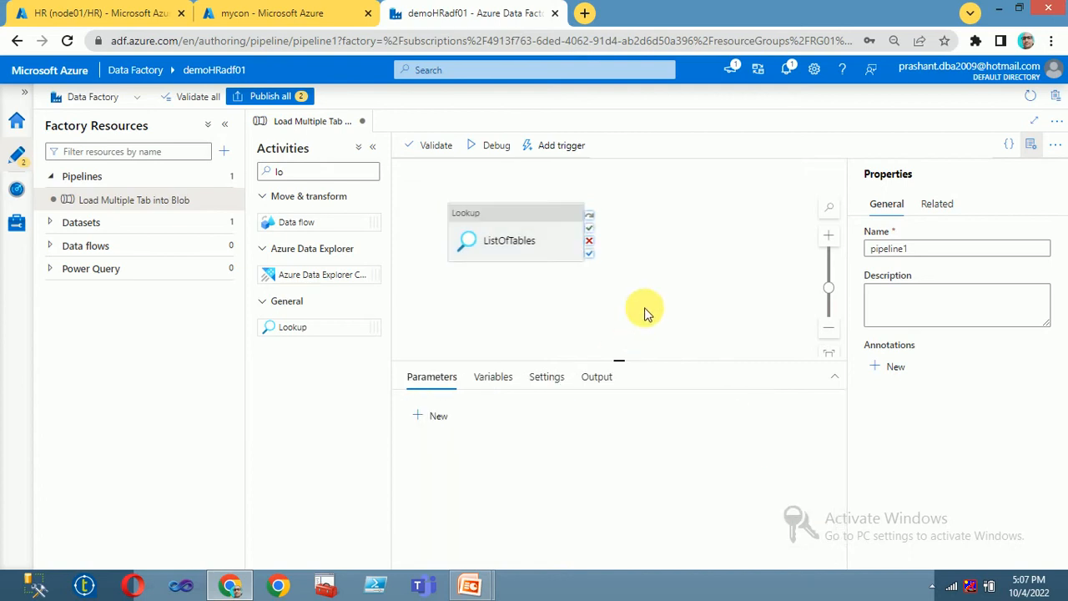
{"action": "left_click", "coordinate": [552, 250]}
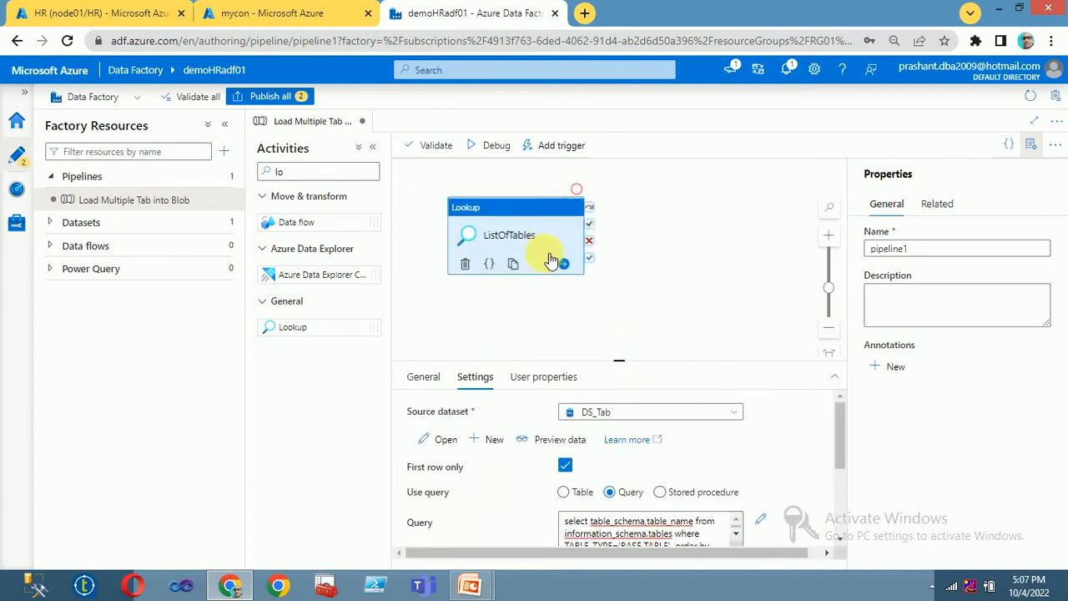
{"action": "scroll", "coordinate": [644, 470], "scroll_direction": "down", "scroll_amount": 1}
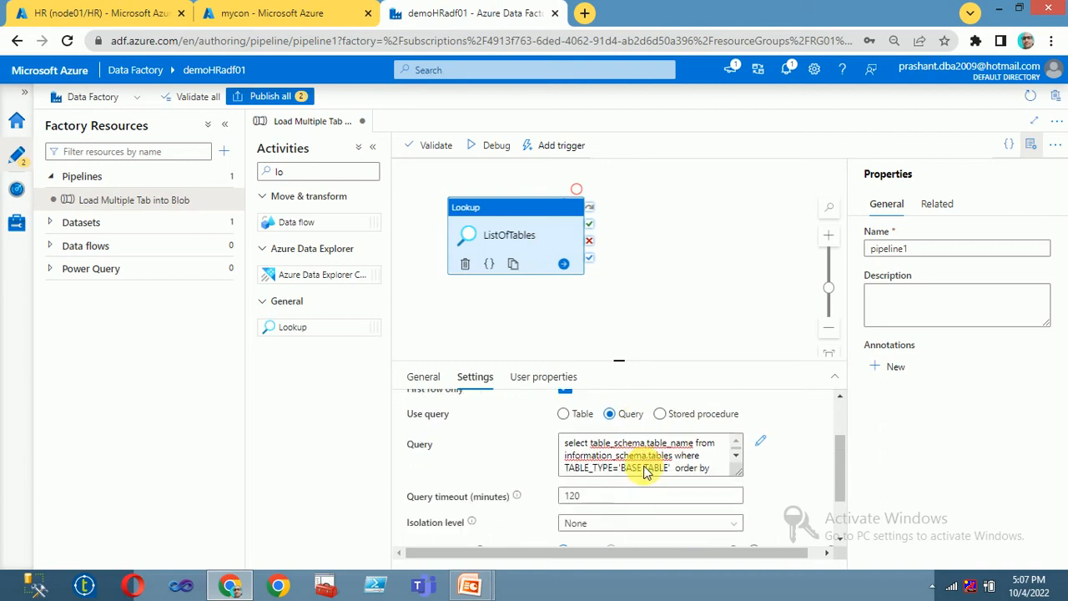
{"action": "scroll", "coordinate": [644, 470], "scroll_direction": "up", "scroll_amount": 1}
{"action": "left_click", "coordinate": [549, 438]}
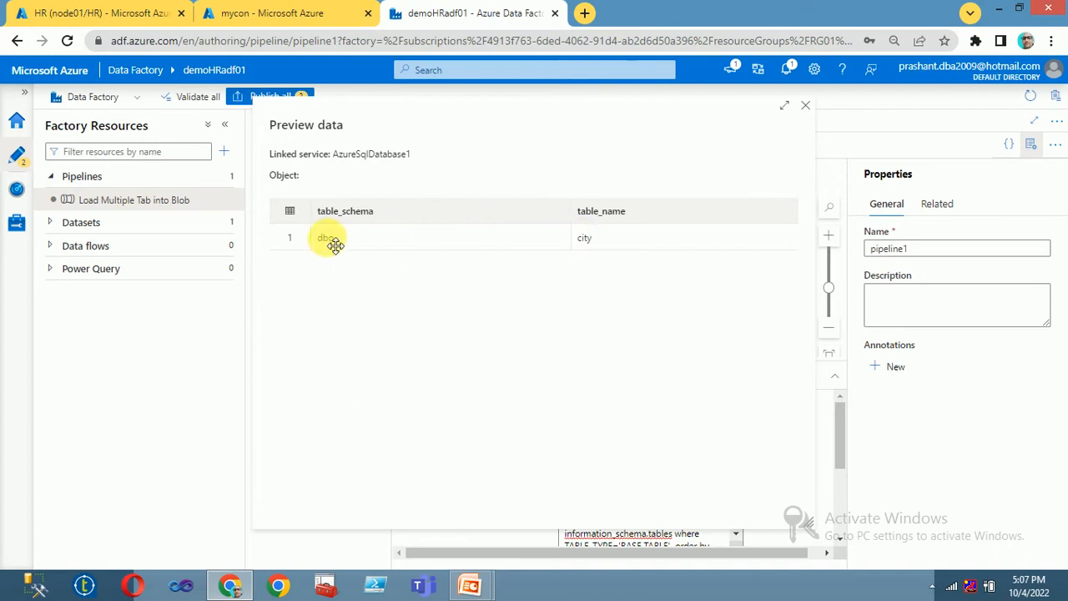
{"action": "left_click", "coordinate": [805, 102]}
{"action": "scroll", "coordinate": [546, 472], "scroll_direction": "down", "scroll_amount": 2}
{"action": "scroll", "coordinate": [546, 471], "scroll_direction": "up", "scroll_amount": 2}
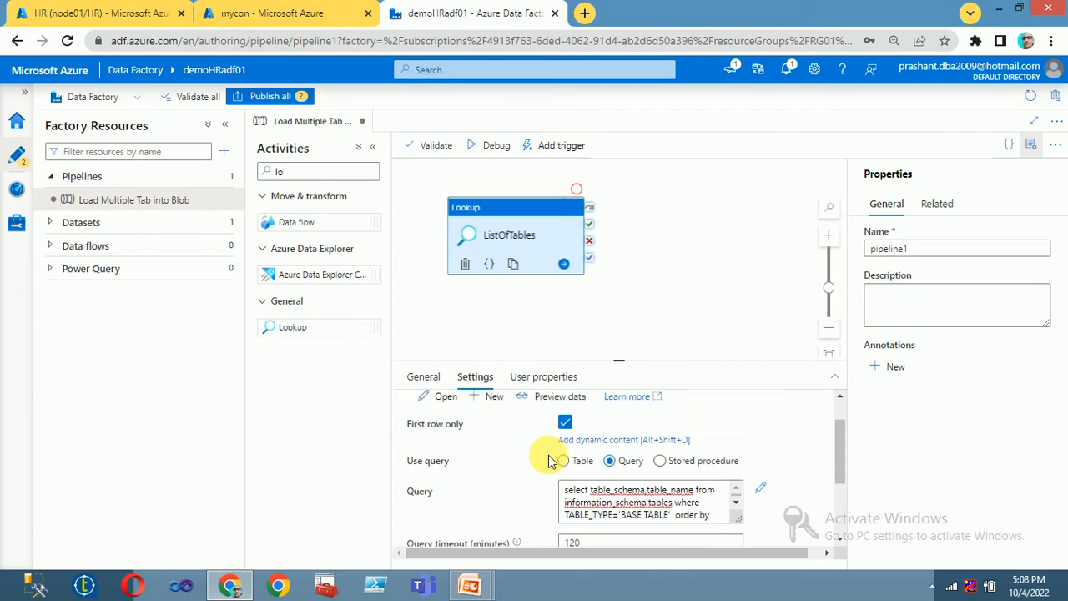
{"action": "left_click_drag", "start_coordinate": [408, 468], "coordinate": [474, 467]}
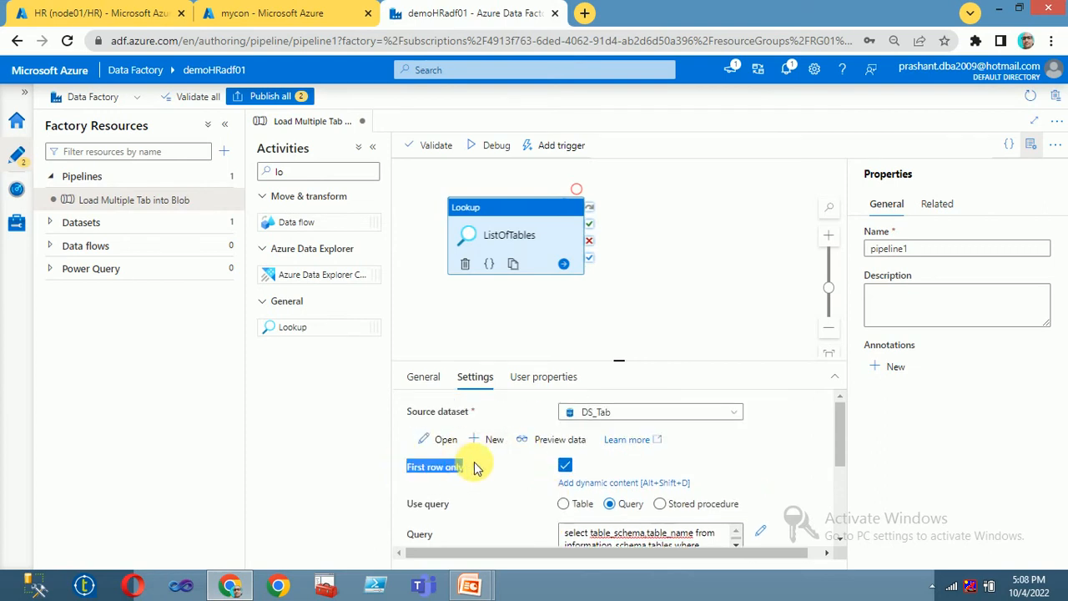
{"action": "left_click", "coordinate": [474, 468]}
Step: Switch off First row only for ListOfTables and preview the four returned tables: city, country, dept, emp
{"action": "left_click", "coordinate": [566, 466]}
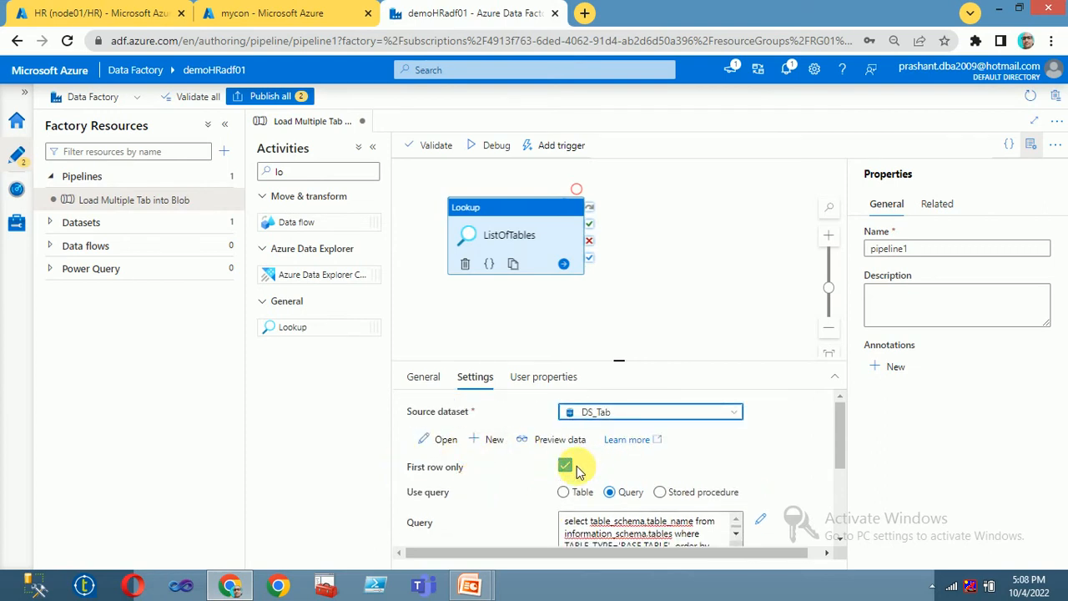
{"action": "mouse_move", "coordinate": [575, 470]}
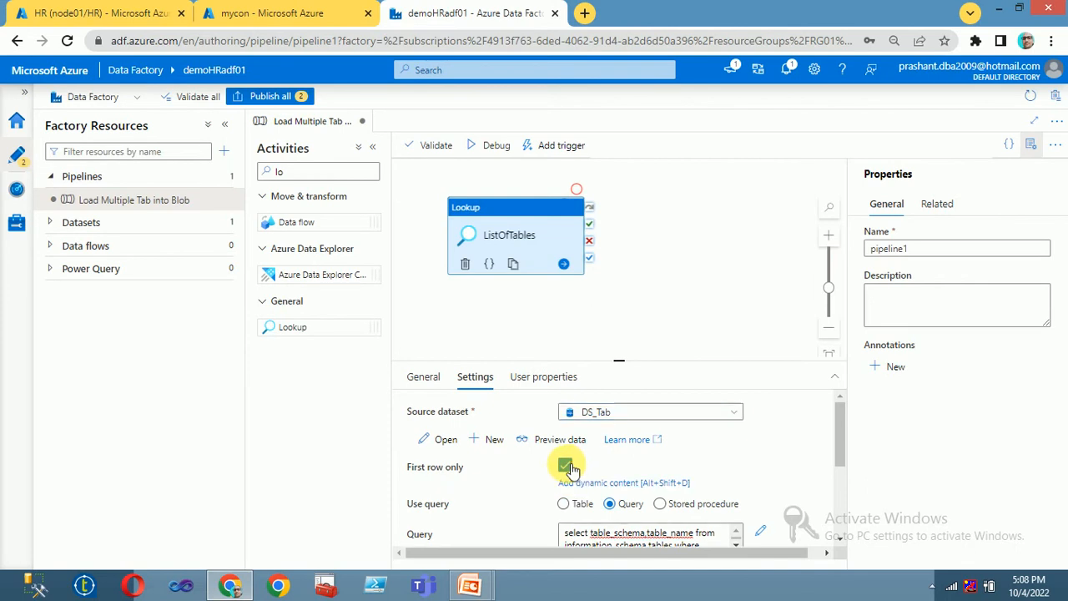
{"action": "scroll", "coordinate": [784, 436], "scroll_direction": "down", "scroll_amount": 3}
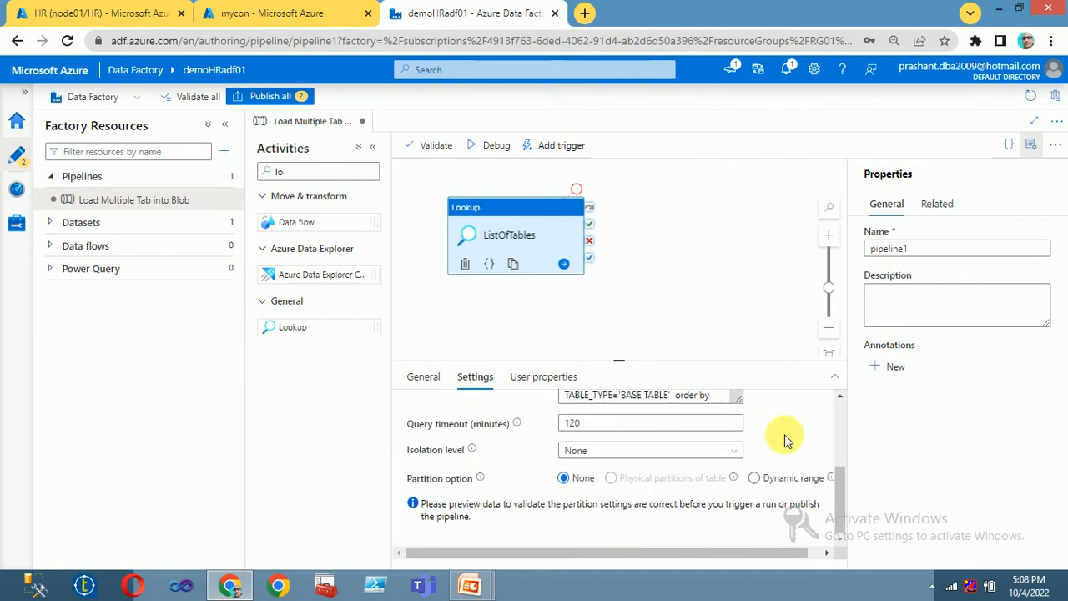
{"action": "left_click", "coordinate": [640, 298]}
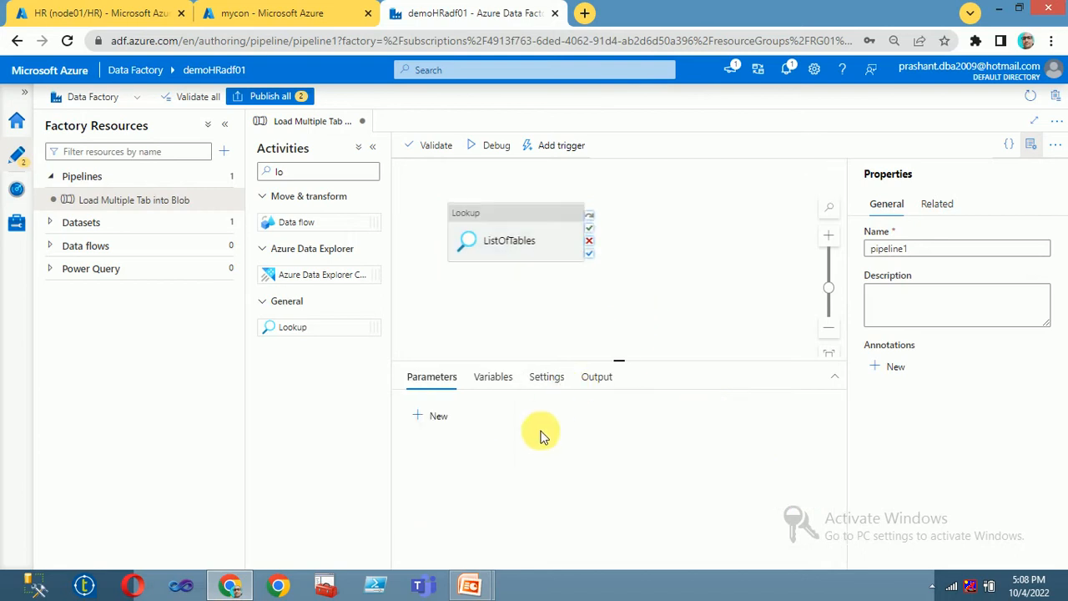
{"action": "left_click", "coordinate": [489, 246]}
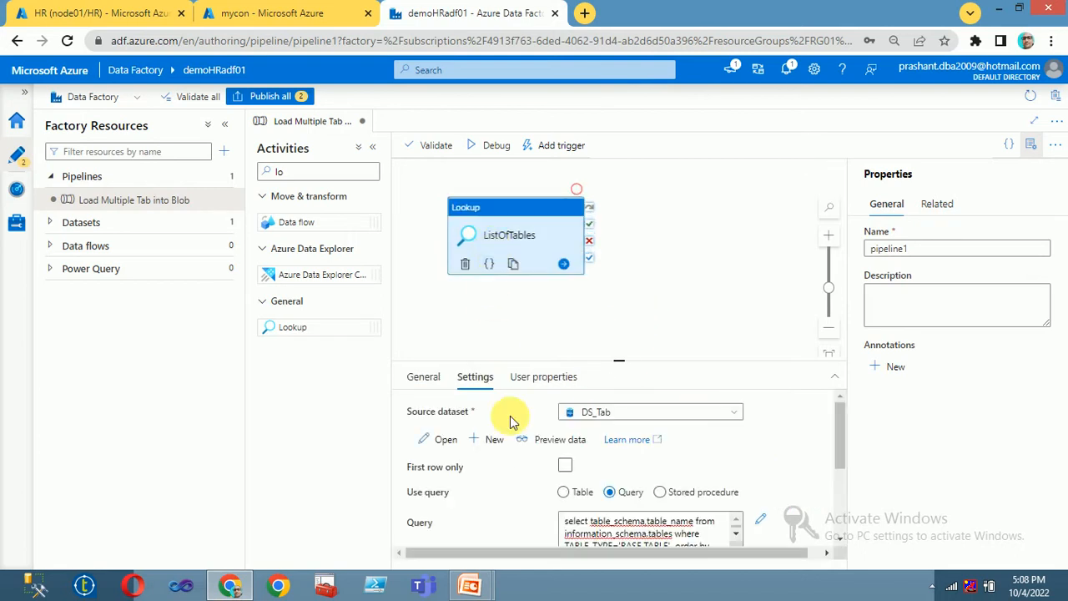
{"action": "left_click", "coordinate": [580, 439]}
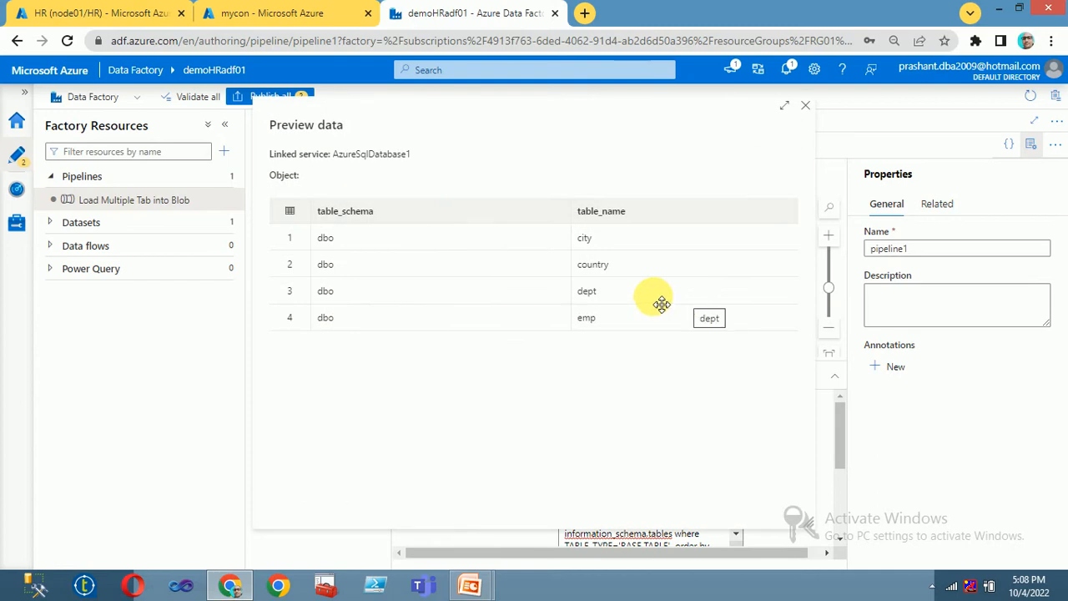
{"action": "left_click_drag", "start_coordinate": [336, 306], "coordinate": [430, 341]}
{"action": "left_click", "coordinate": [895, 131]}
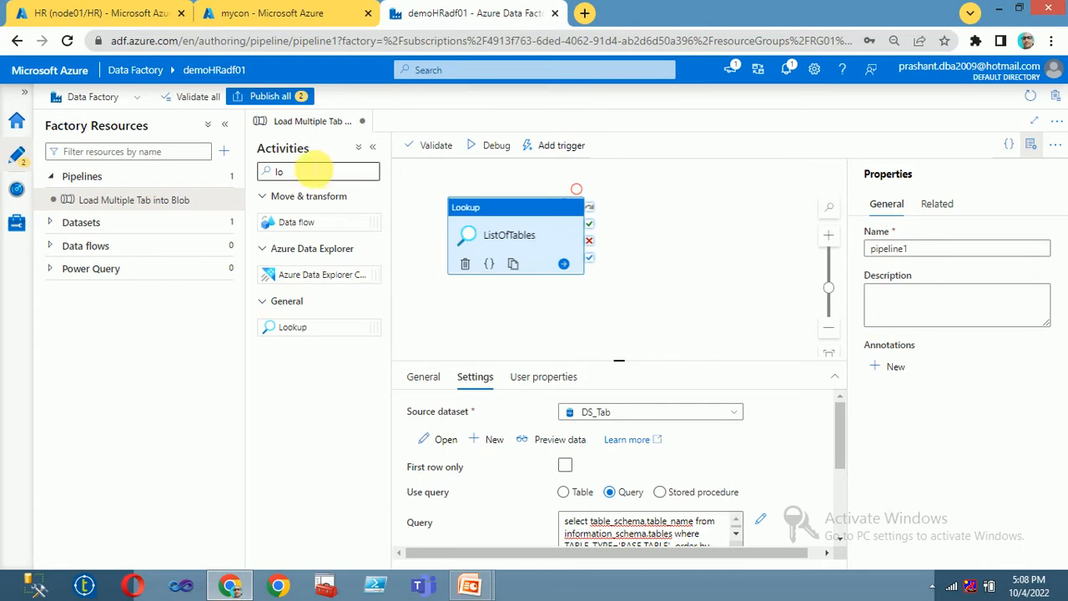
{"action": "key", "text": "BackSpace"}
{"action": "key", "text": "BackSpace"}
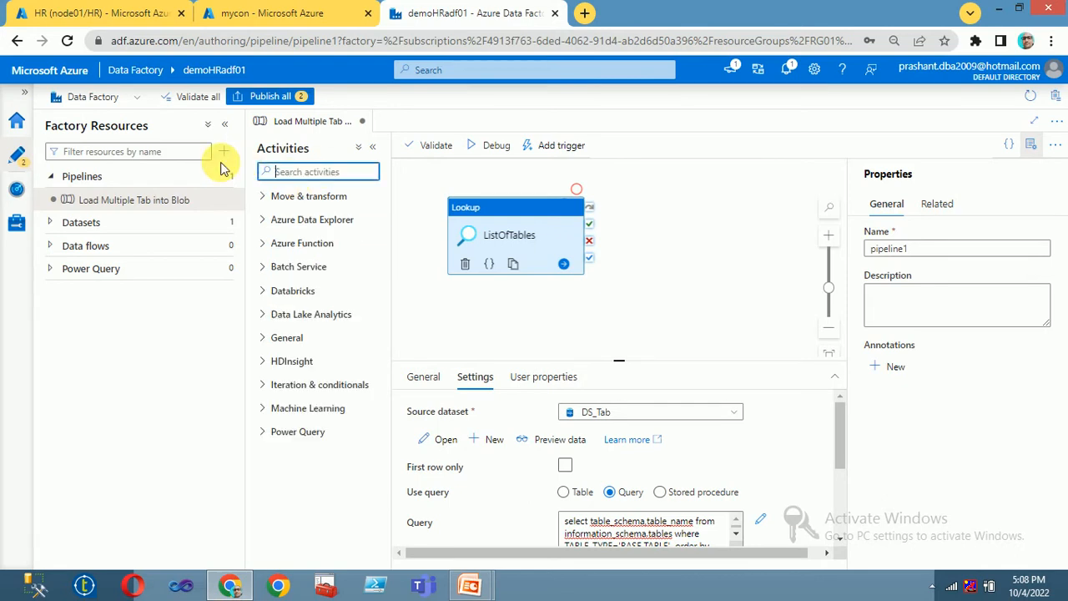
Step: Add a ForEach activity beside ListOfTables and connect the lookup's success output to it
{"action": "type", "text": "for"}
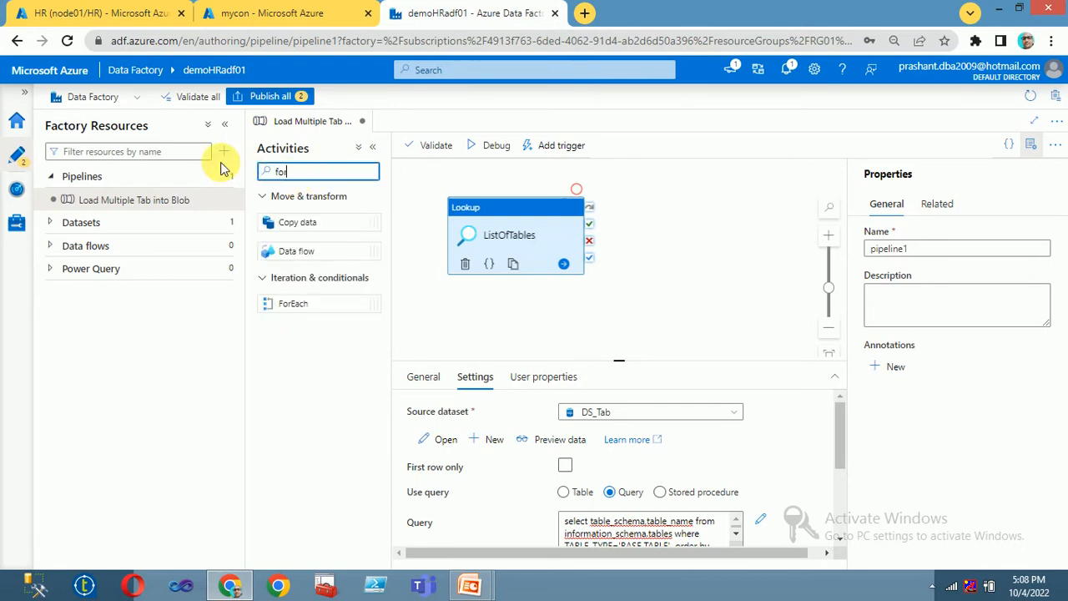
{"action": "left_click", "coordinate": [317, 314]}
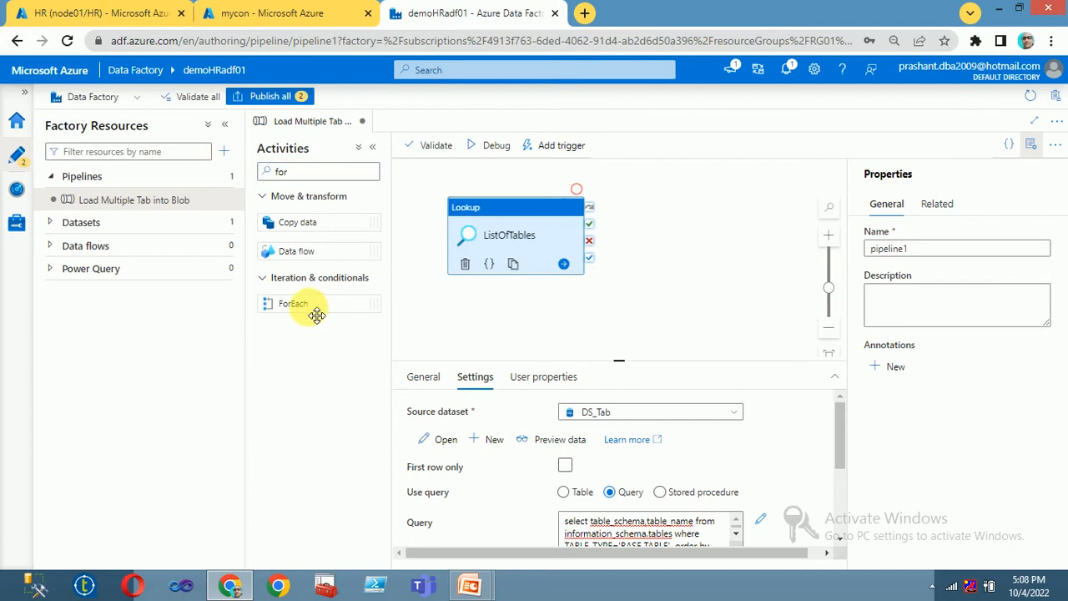
{"action": "left_click_drag", "start_coordinate": [317, 314], "coordinate": [679, 232]}
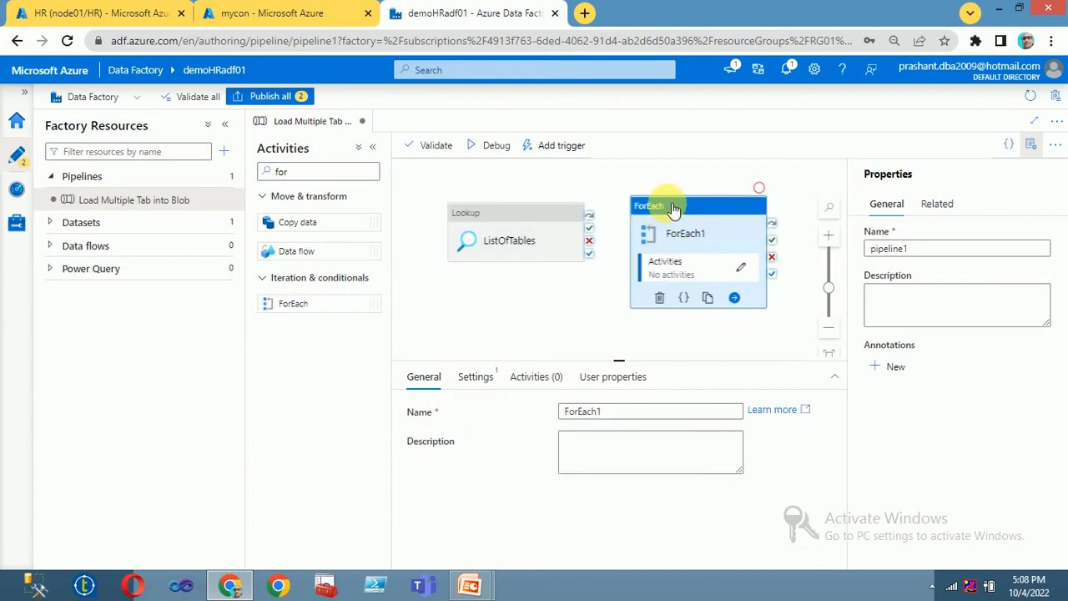
{"action": "left_click", "coordinate": [520, 233]}
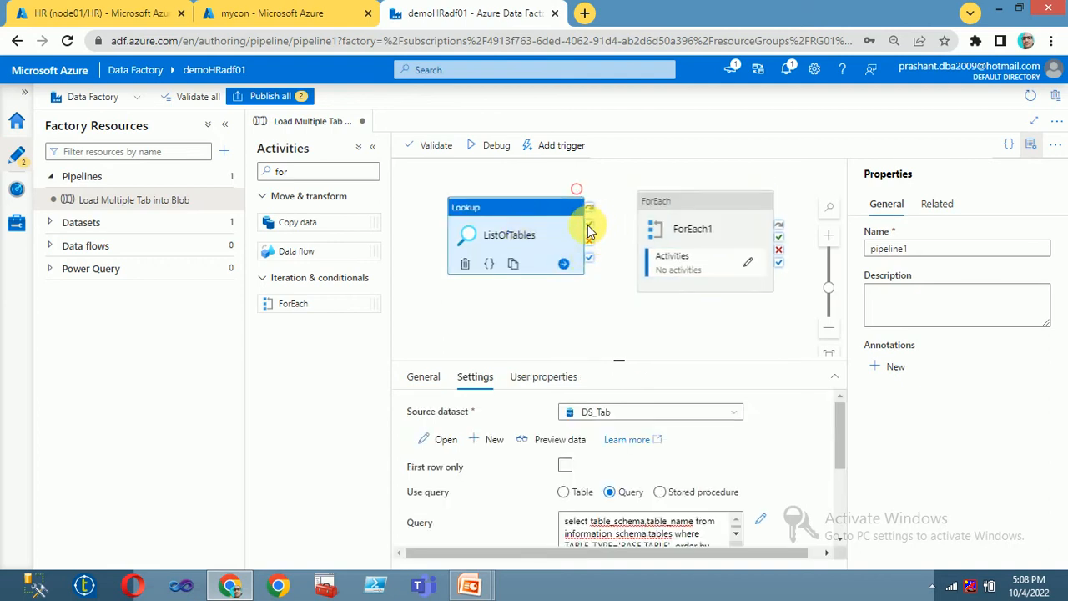
{"action": "left_click_drag", "start_coordinate": [588, 230], "coordinate": [685, 232]}
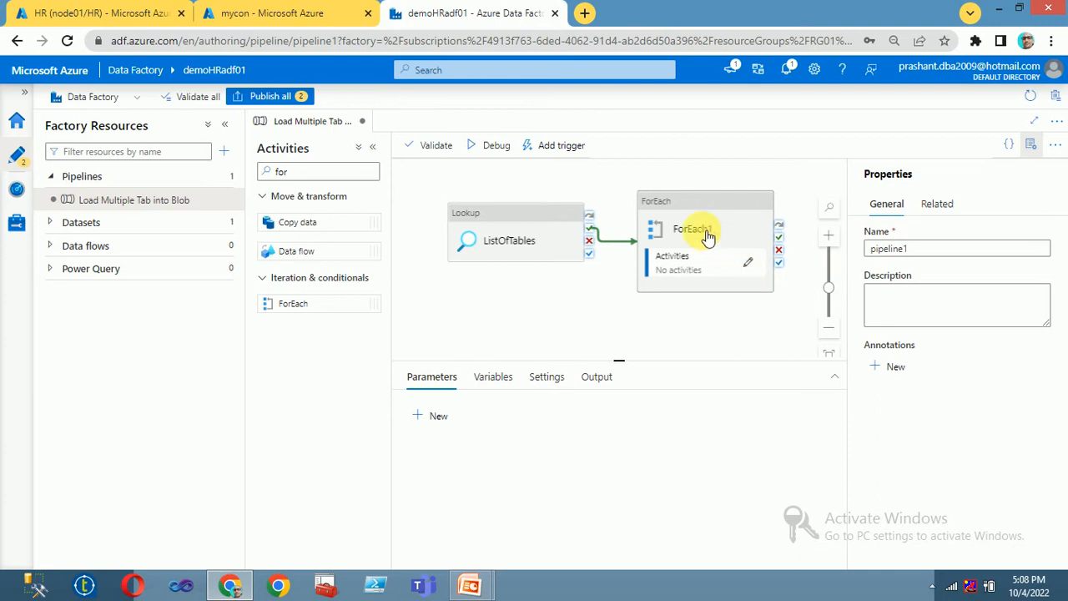
Step: Rename the ForEach1 activity to 'For Each Tables'
{"action": "left_click", "coordinate": [691, 203]}
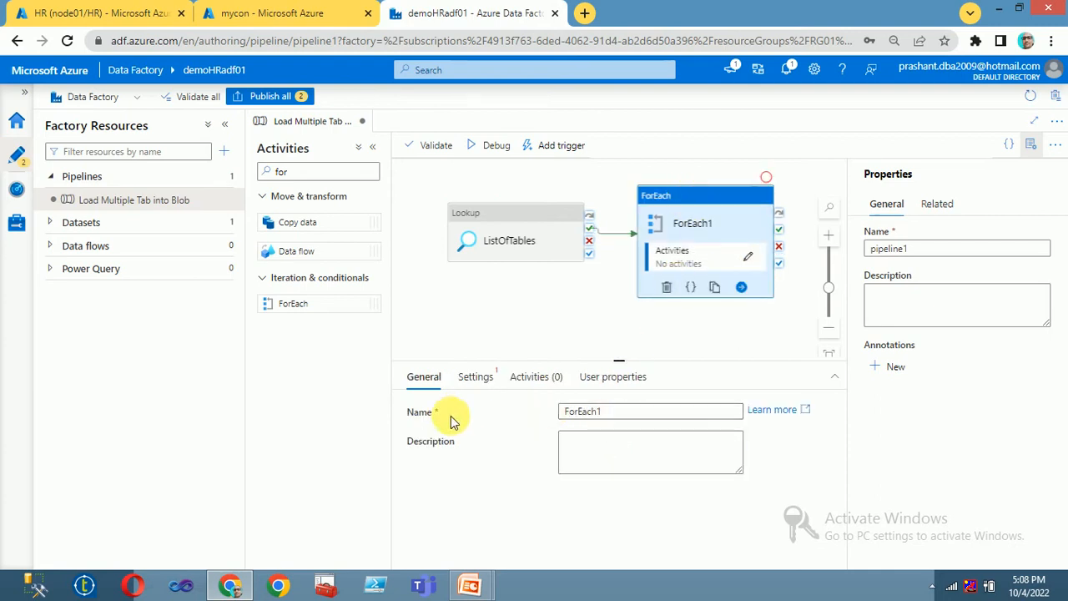
{"action": "left_click_drag", "start_coordinate": [626, 414], "coordinate": [425, 413]}
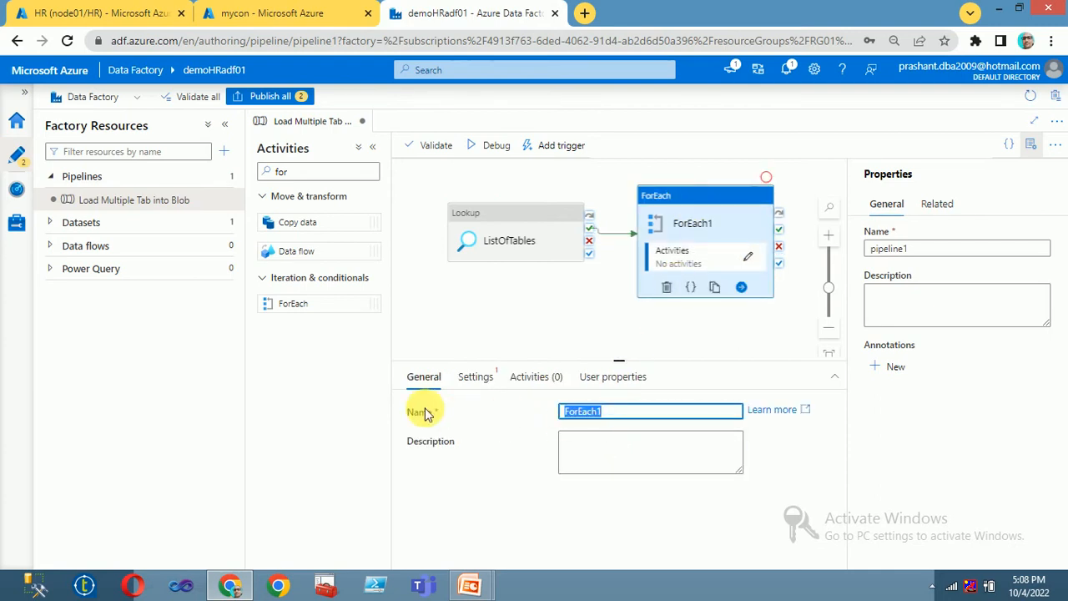
{"action": "type", "text": "For"}
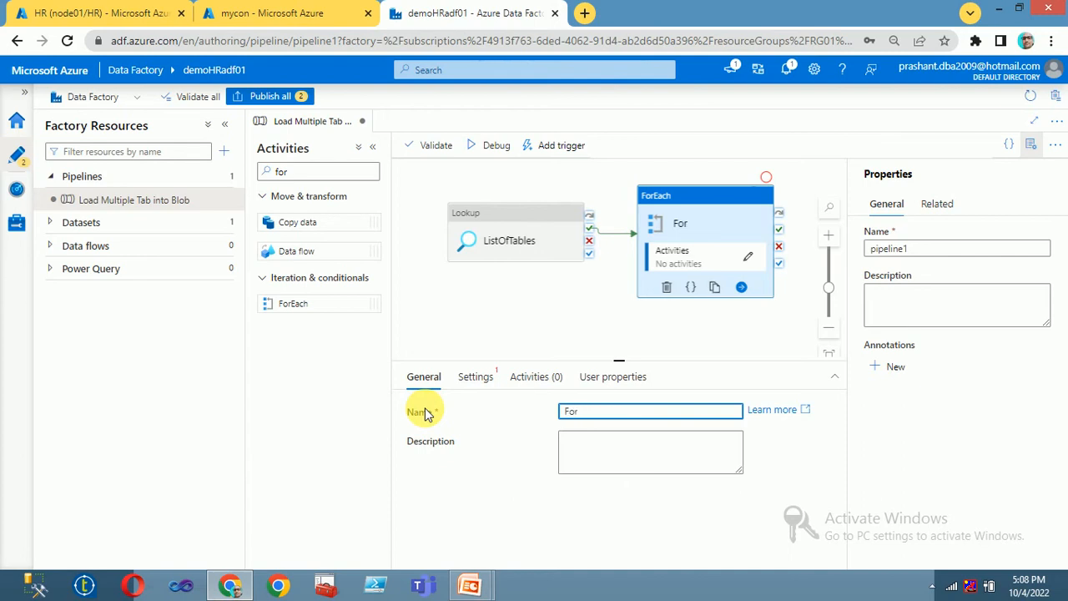
{"action": "type", "text": " EA"}
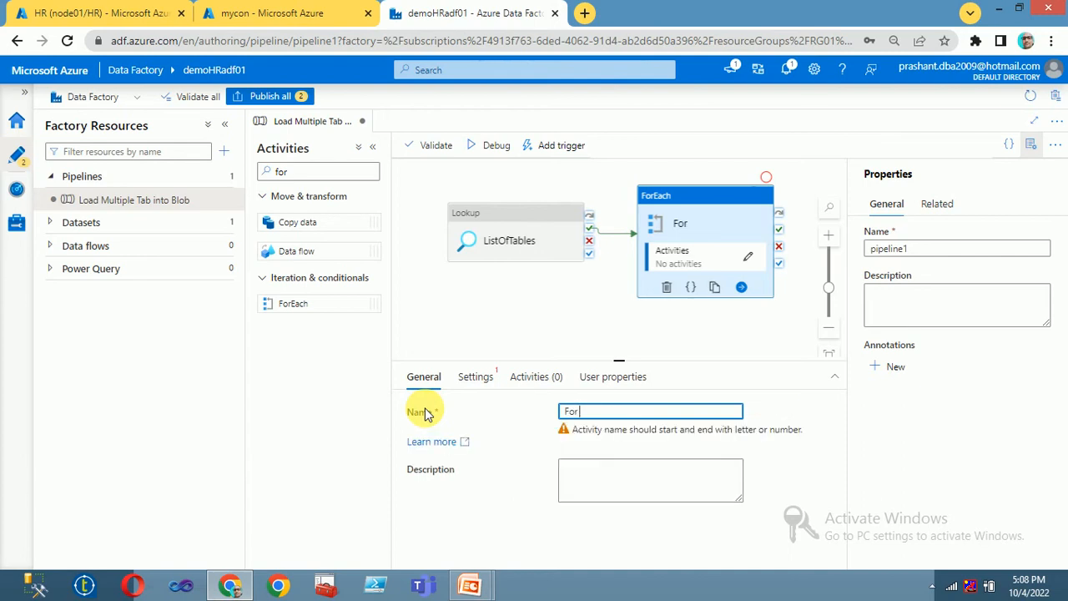
{"action": "type", "text": "CH"}
{"action": "key", "text": "BackSpace"}
{"action": "key", "text": "BackSpace"}
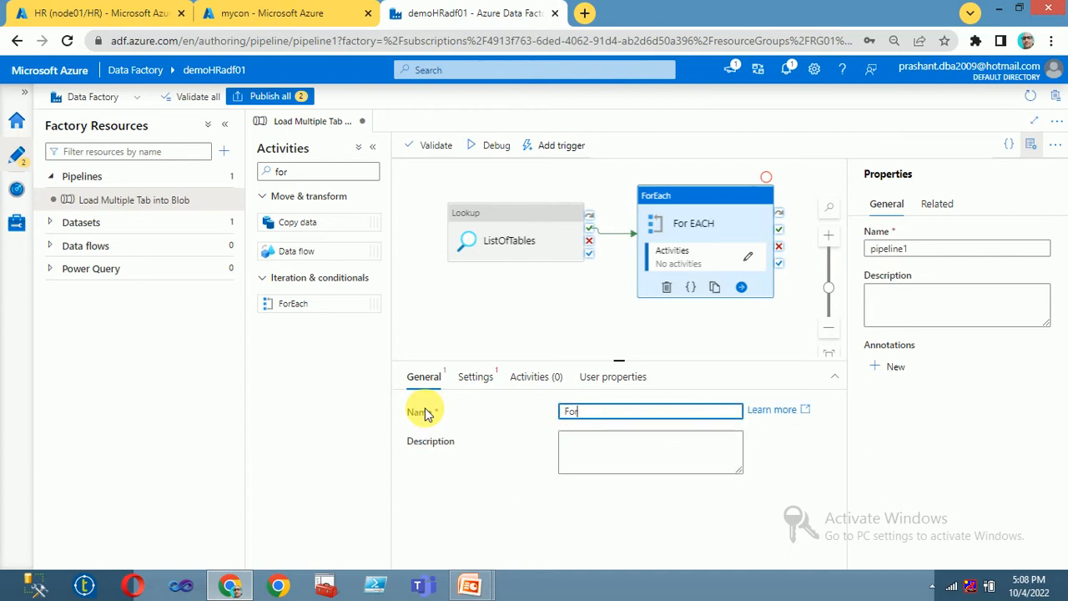
{"action": "type", "text": "Ea"}
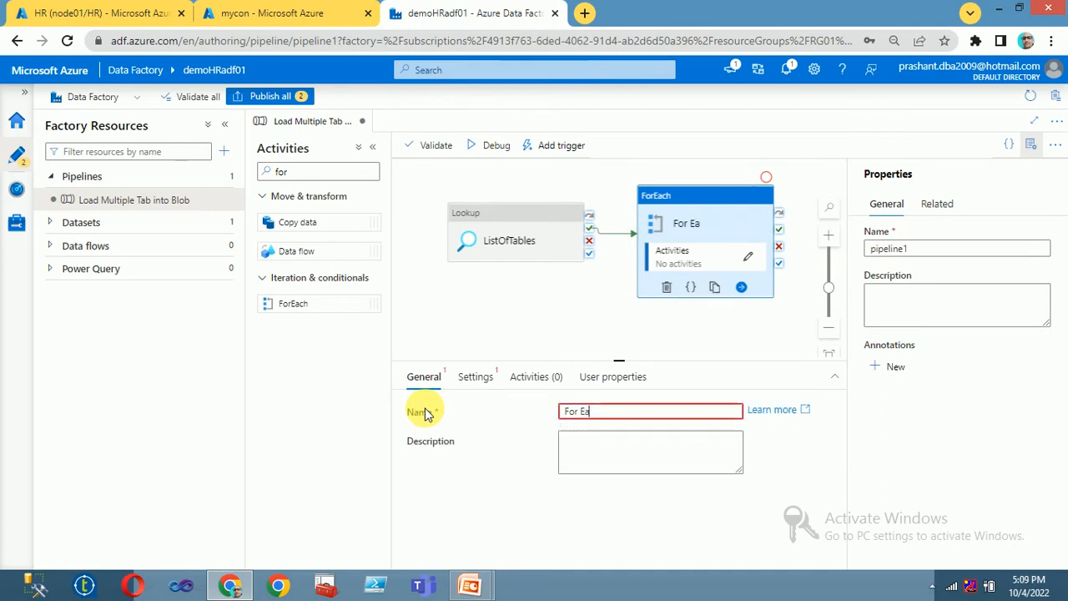
{"action": "type", "text": "ch Tables"}
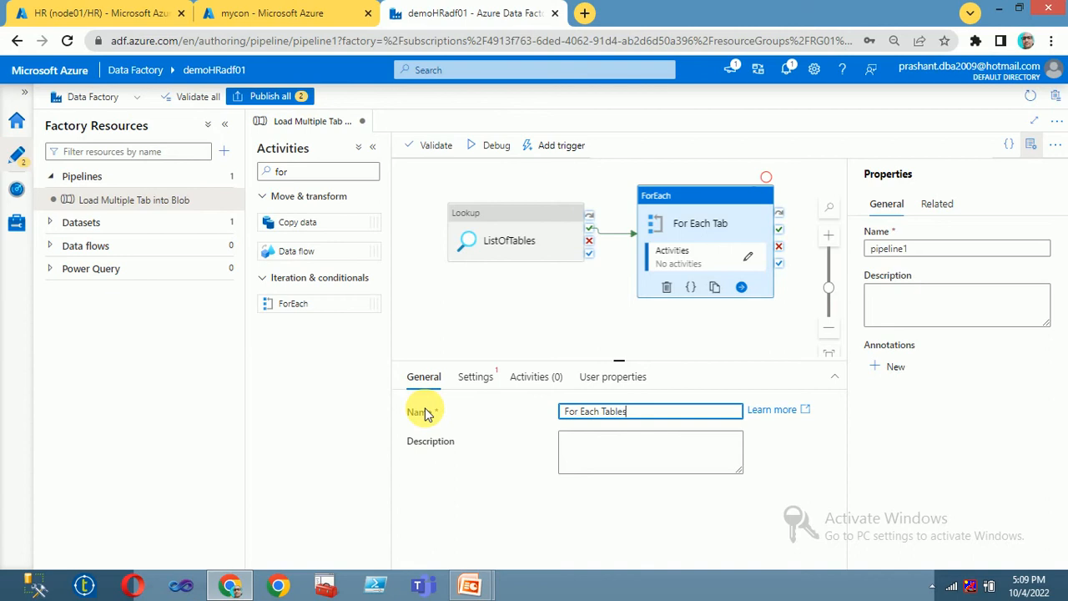
{"action": "left_click", "coordinate": [497, 317]}
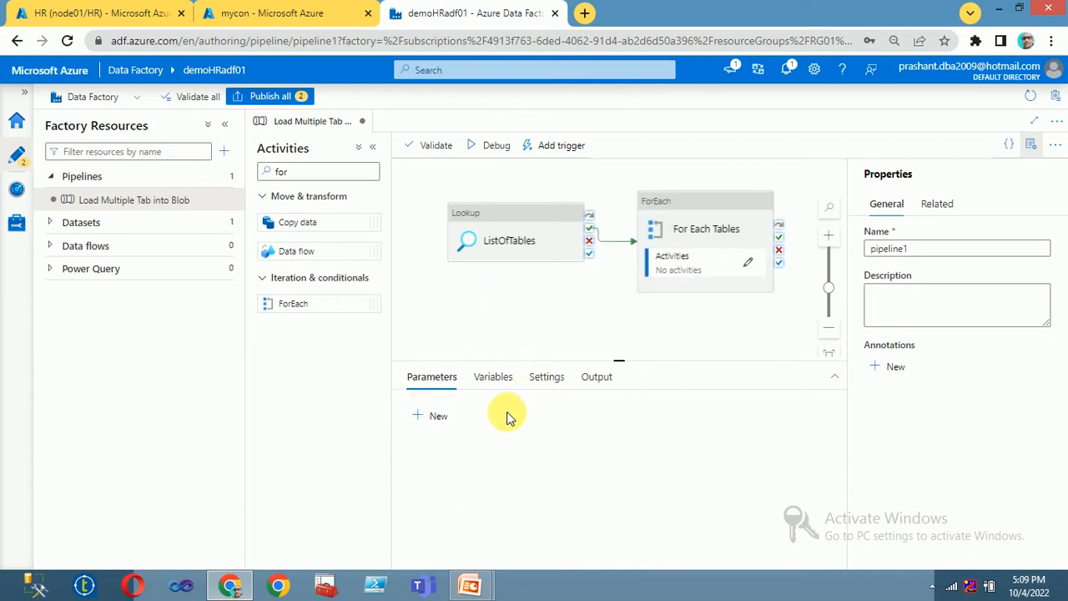
{"action": "left_click", "coordinate": [432, 379]}
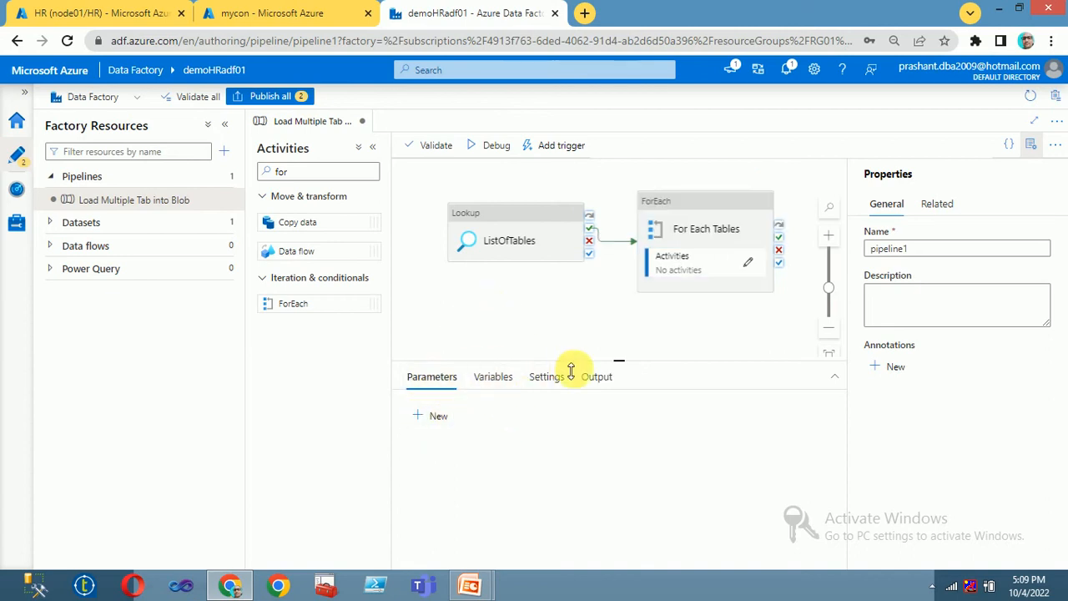
{"action": "left_click", "coordinate": [696, 253]}
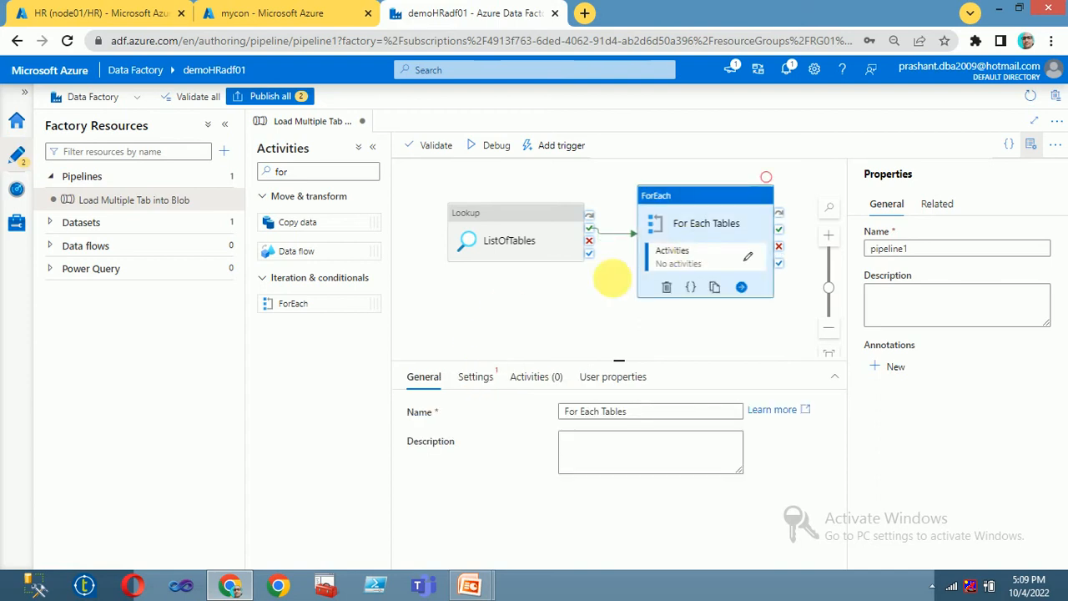
{"action": "left_click", "coordinate": [473, 376]}
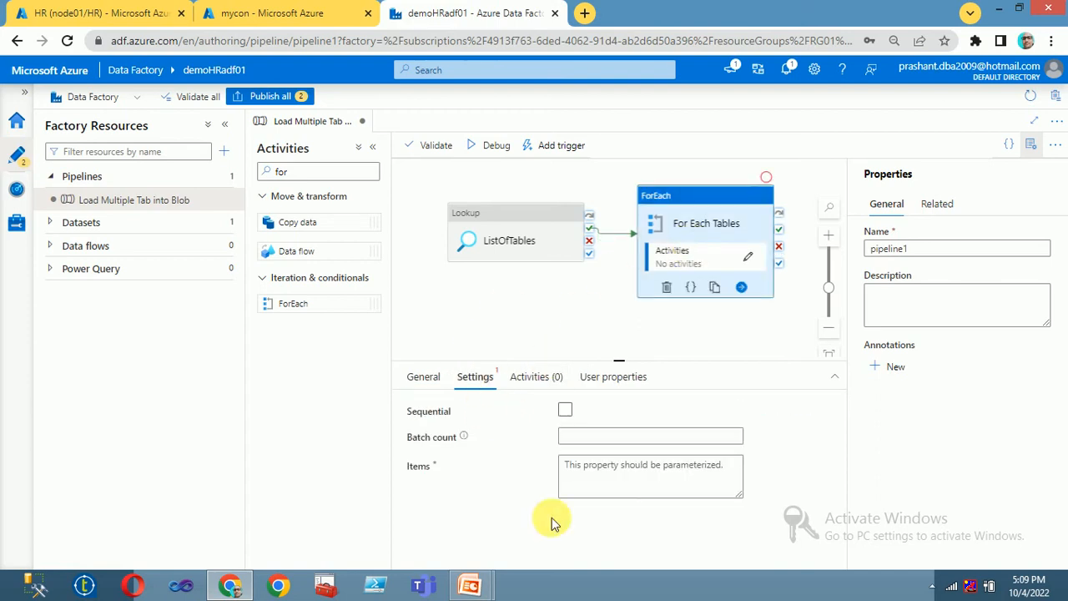
{"action": "left_click", "coordinate": [565, 410]}
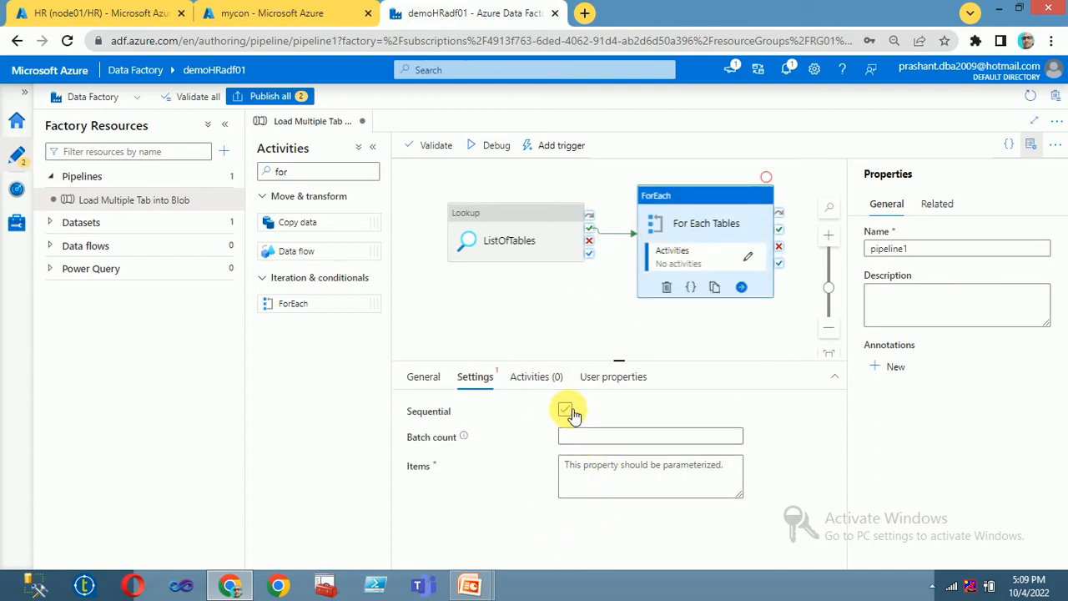
{"action": "left_click", "coordinate": [595, 450]}
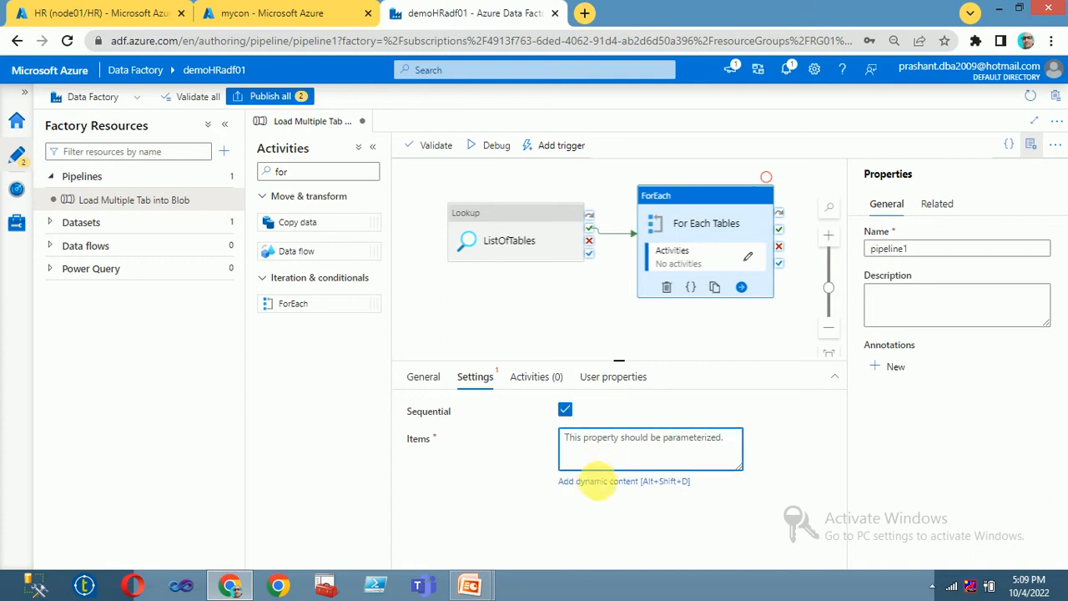
{"action": "left_click", "coordinate": [597, 483]}
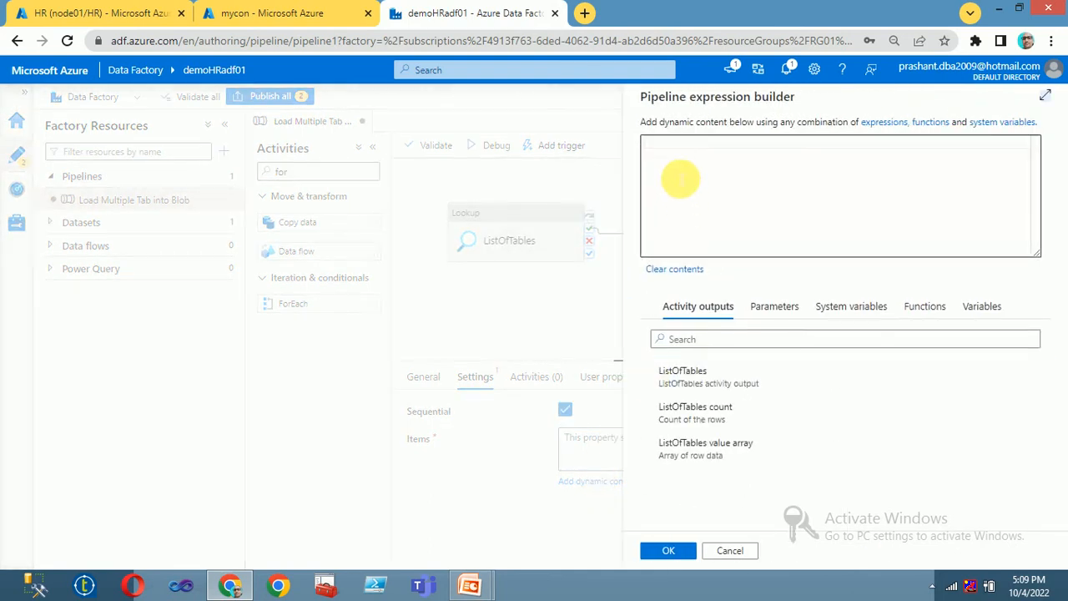
{"action": "left_click", "coordinate": [692, 371]}
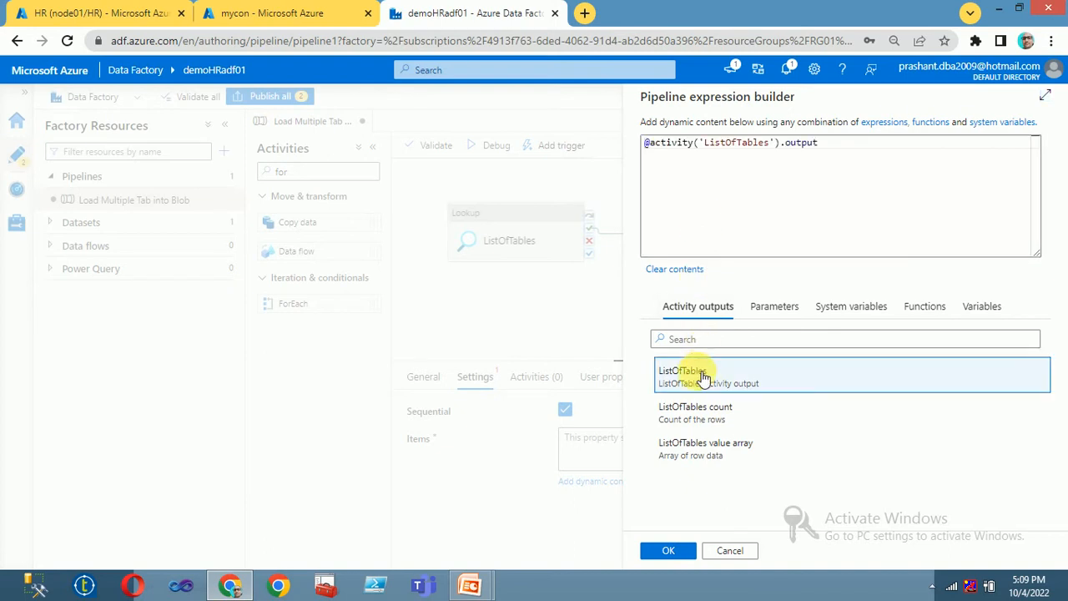
{"action": "left_click", "coordinate": [871, 150]}
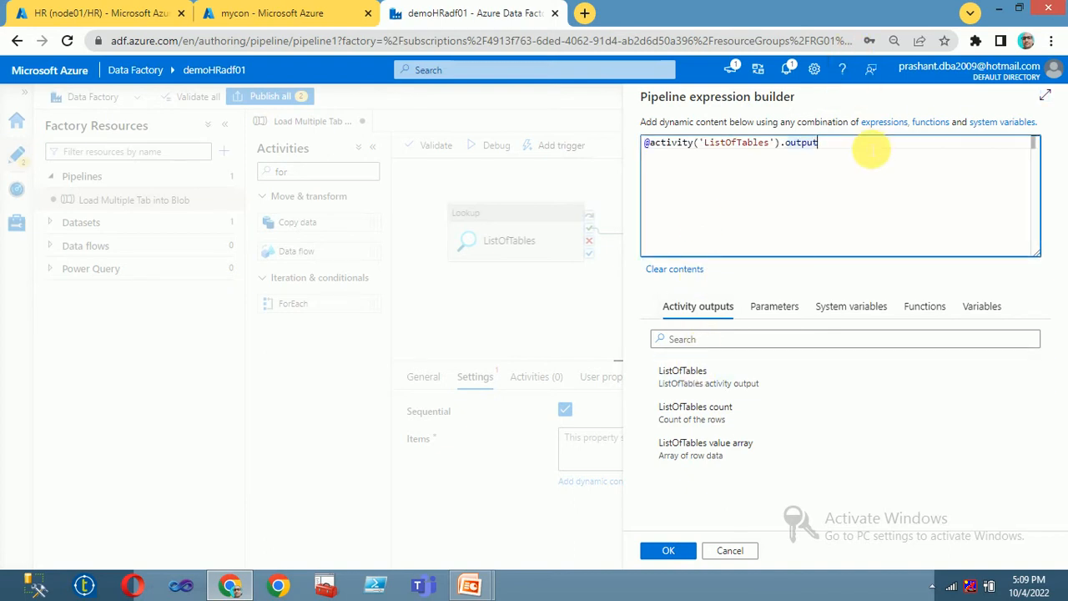
{"action": "type", "text": ".val"}
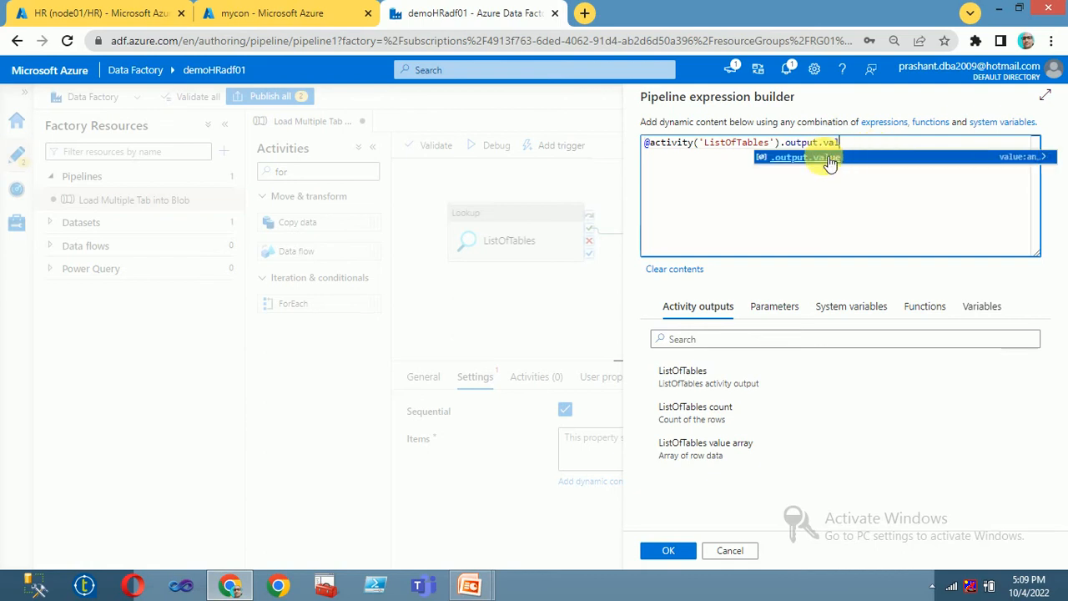
{"action": "type", "text": "ue"}
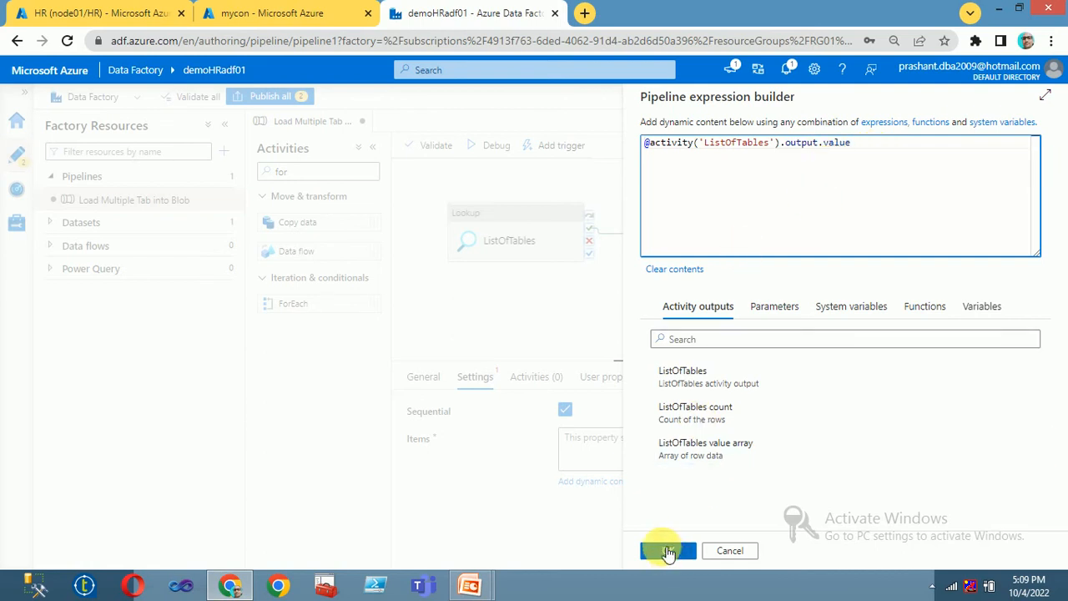
{"action": "left_click", "coordinate": [668, 551]}
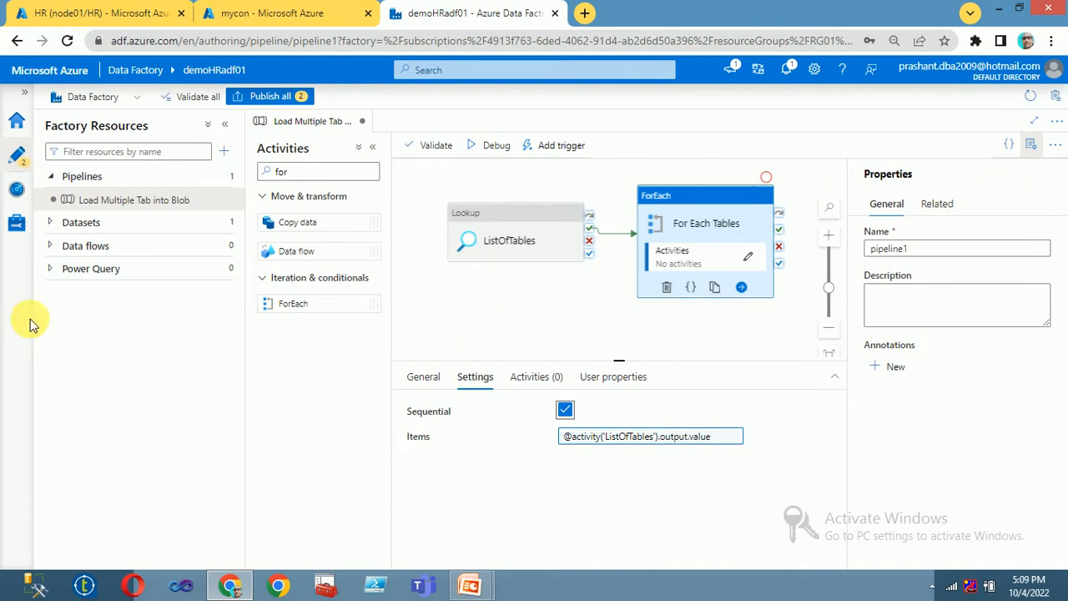
{"action": "left_click", "coordinate": [49, 222]}
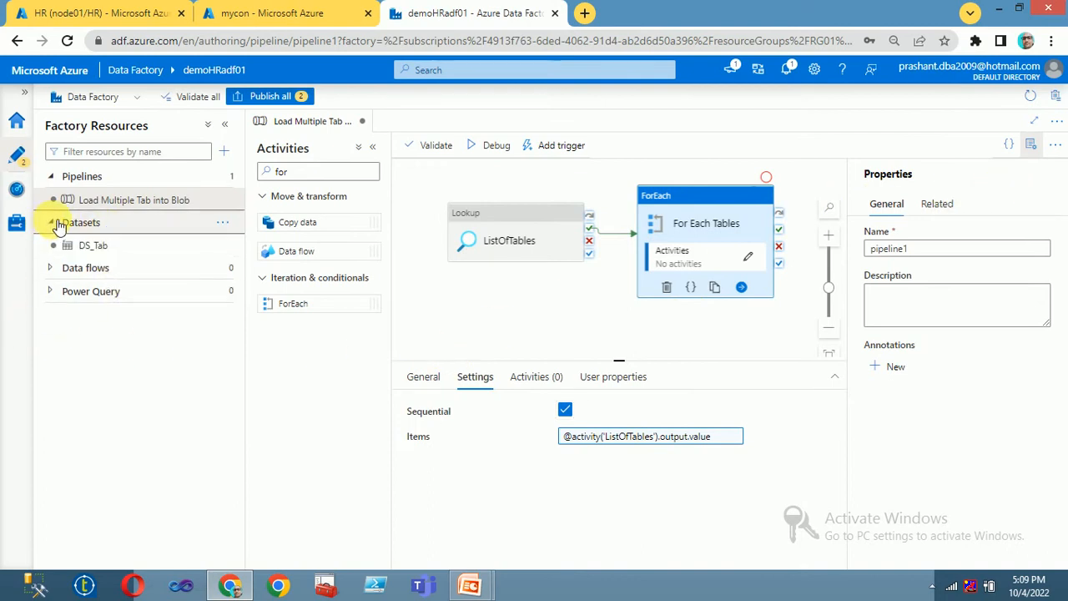
Step: Start a new dataset using the Azure SQL Database data store
{"action": "left_click", "coordinate": [222, 223]}
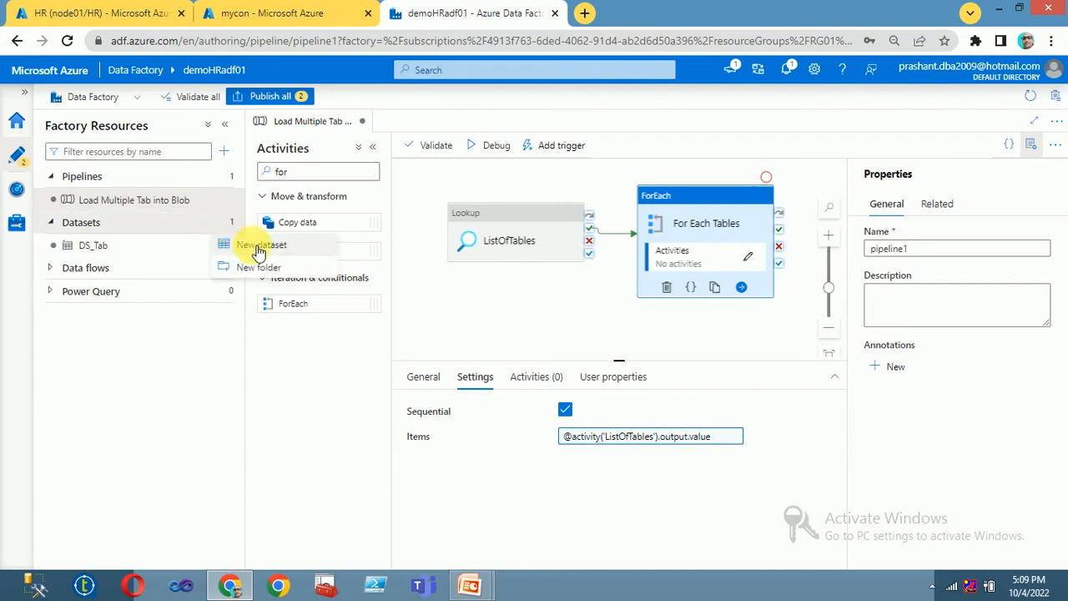
{"action": "left_click", "coordinate": [259, 250]}
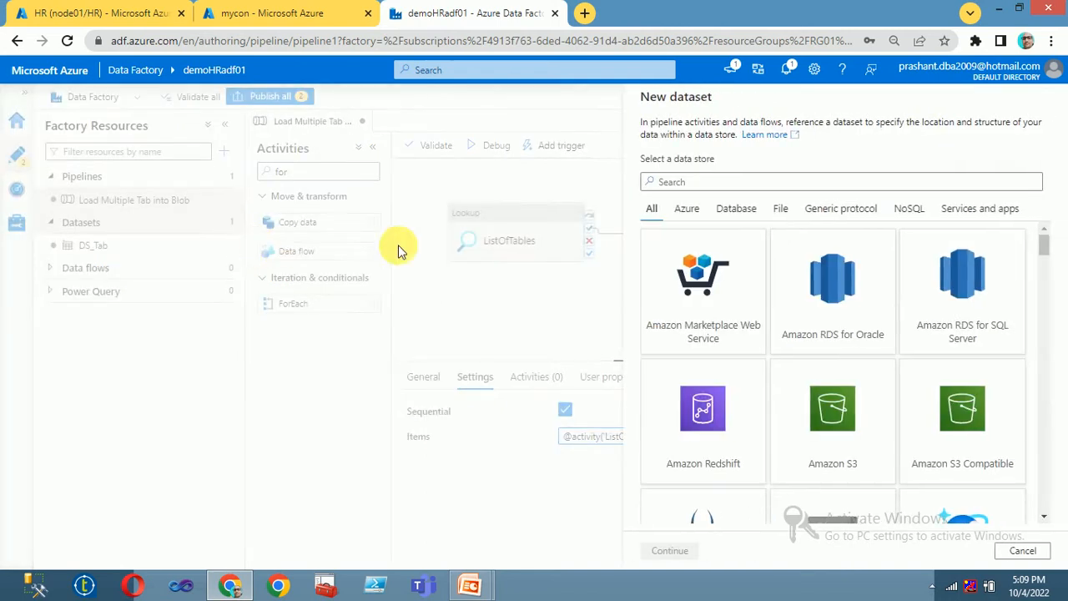
{"action": "type", "text": "sql"}
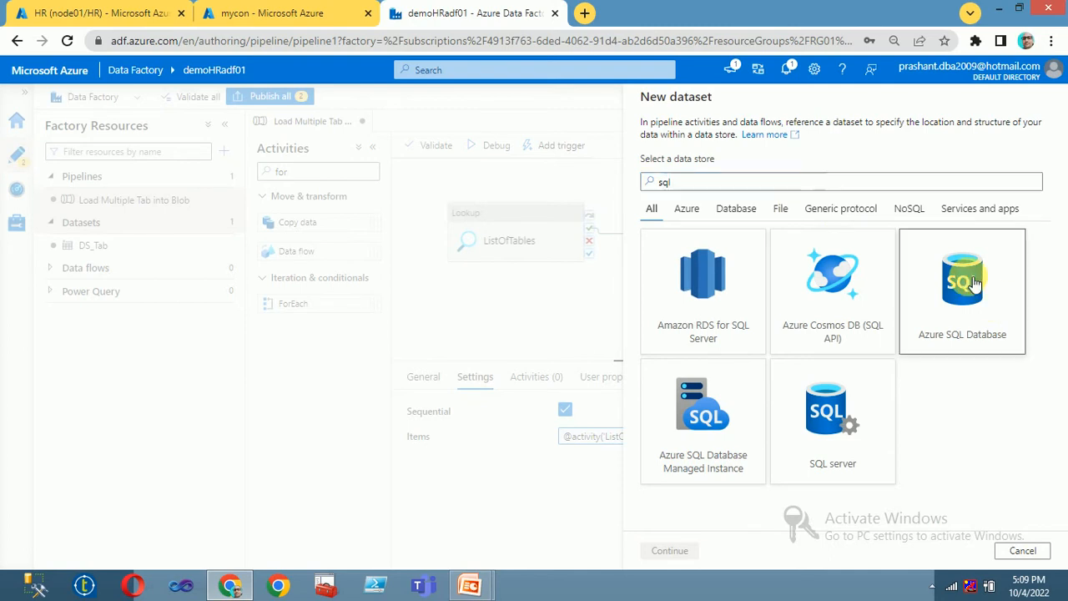
{"action": "left_click", "coordinate": [958, 282]}
{"action": "left_click", "coordinate": [670, 550]}
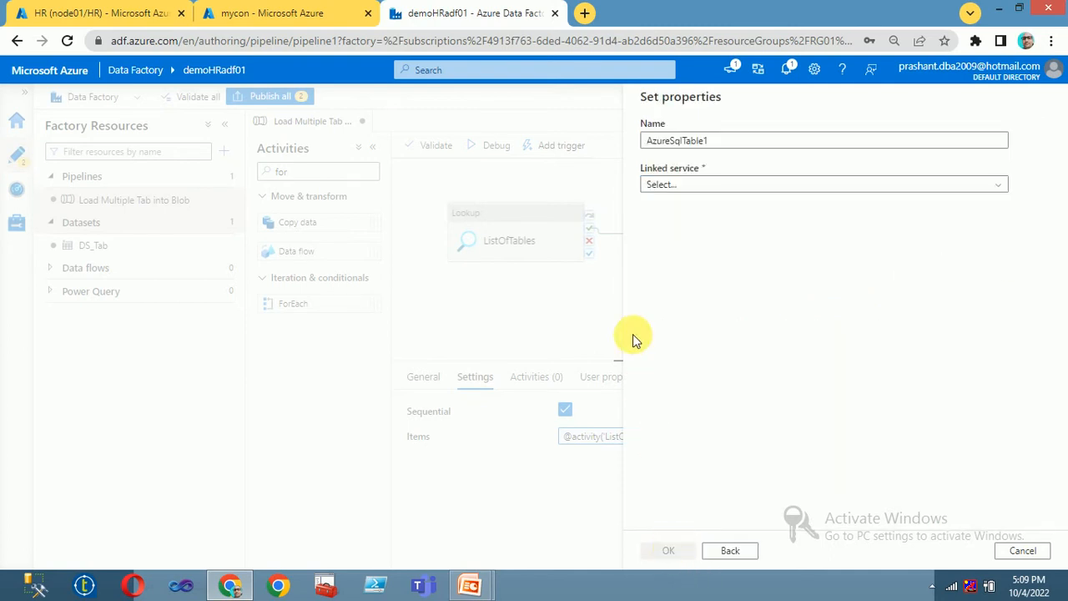
Step: Name the dataset OneByOneTab_DS, link it to AzureSqlDatabase1, and finish creating it
{"action": "left_click", "coordinate": [705, 187]}
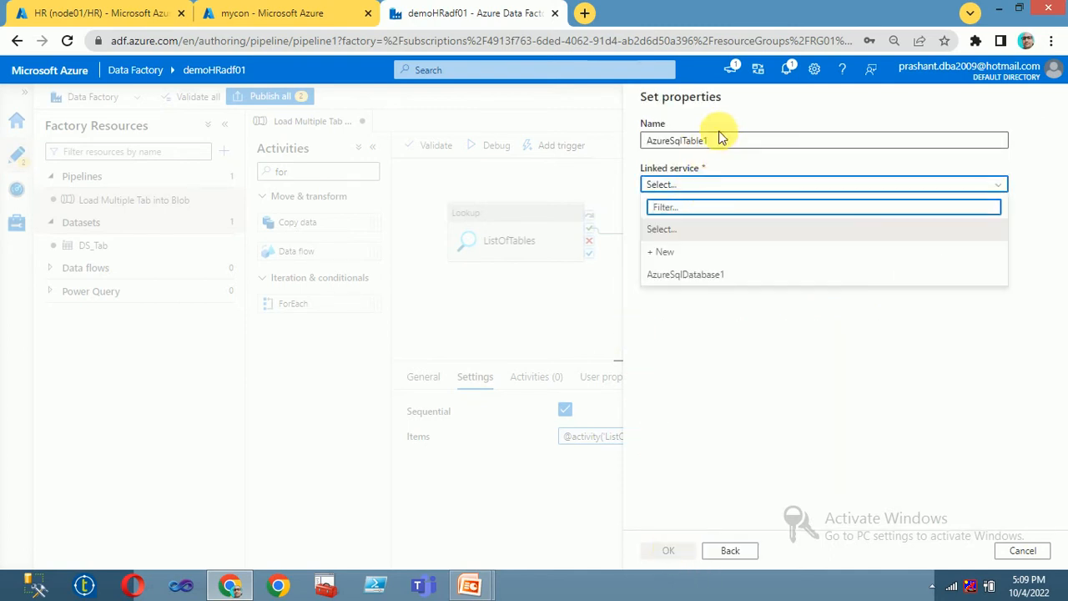
{"action": "double_click", "coordinate": [718, 139]}
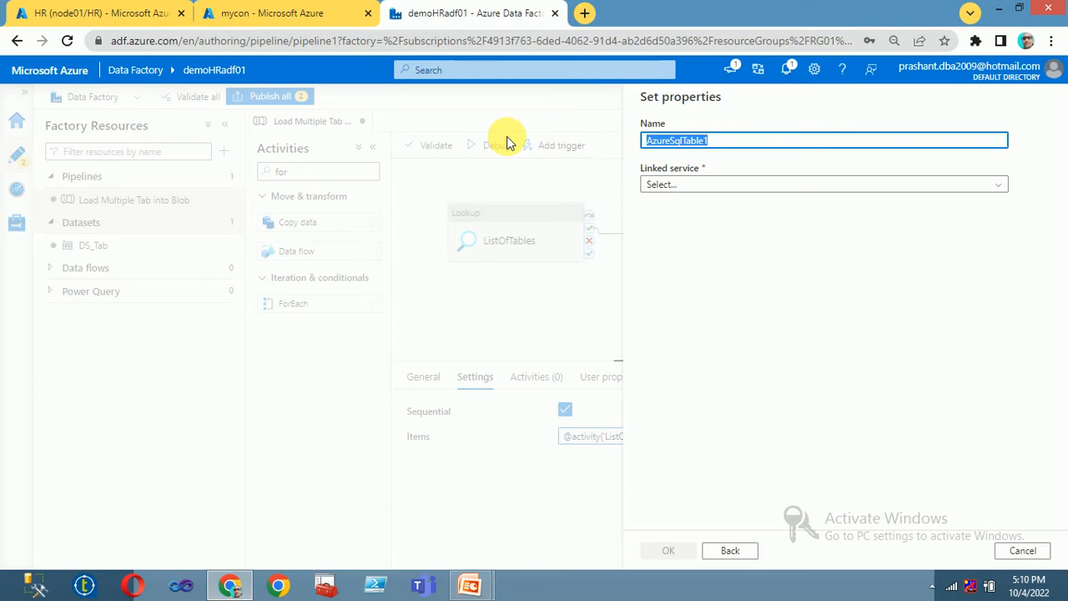
{"action": "type", "text": "Ta"}
{"action": "key", "text": "BackSpace"}
{"action": "key", "text": "BackSpace"}
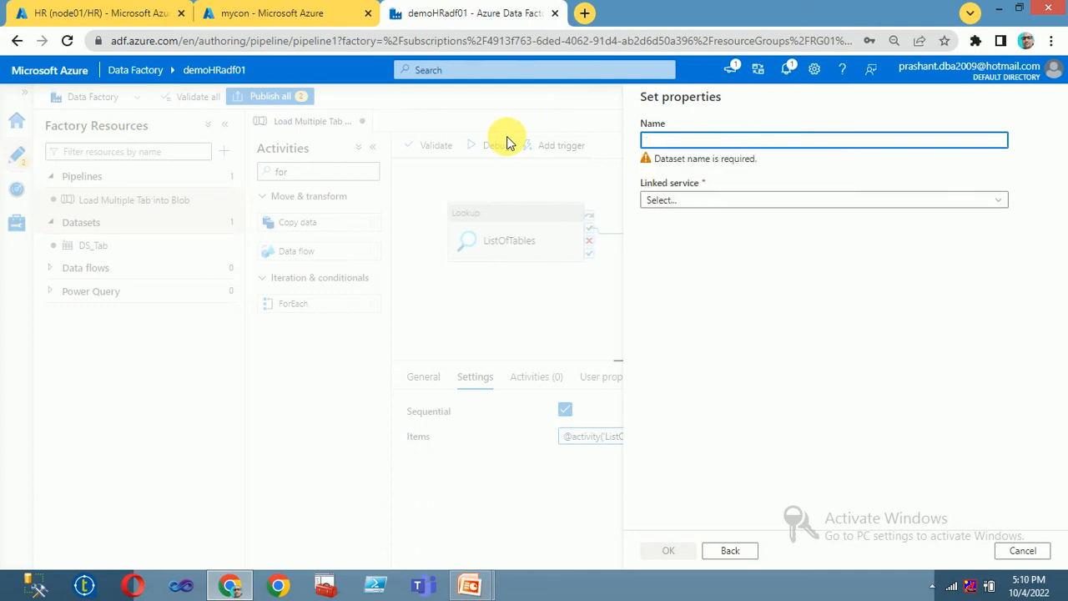
{"action": "type", "text": "C"}
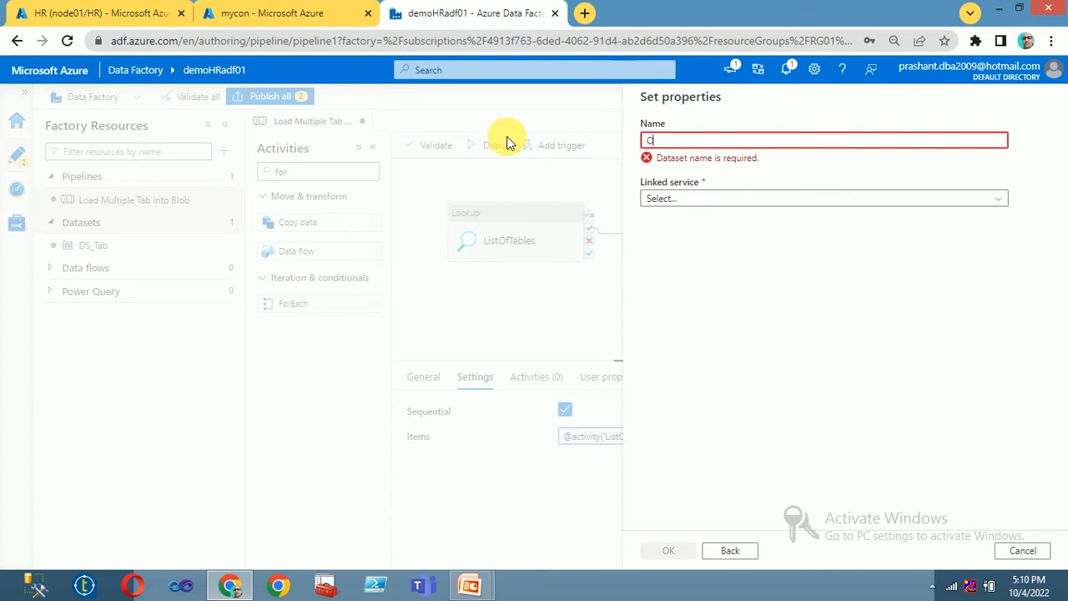
{"action": "type", "text": "ne"}
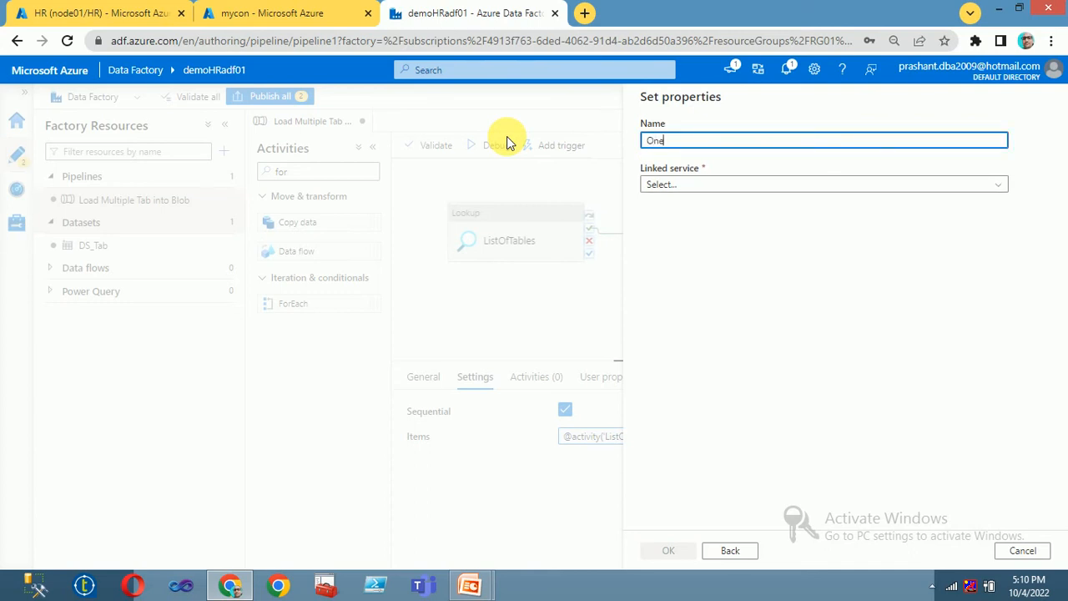
{"action": "type", "text": "ByOne"}
{"action": "type", "text": "Tab_DS"}
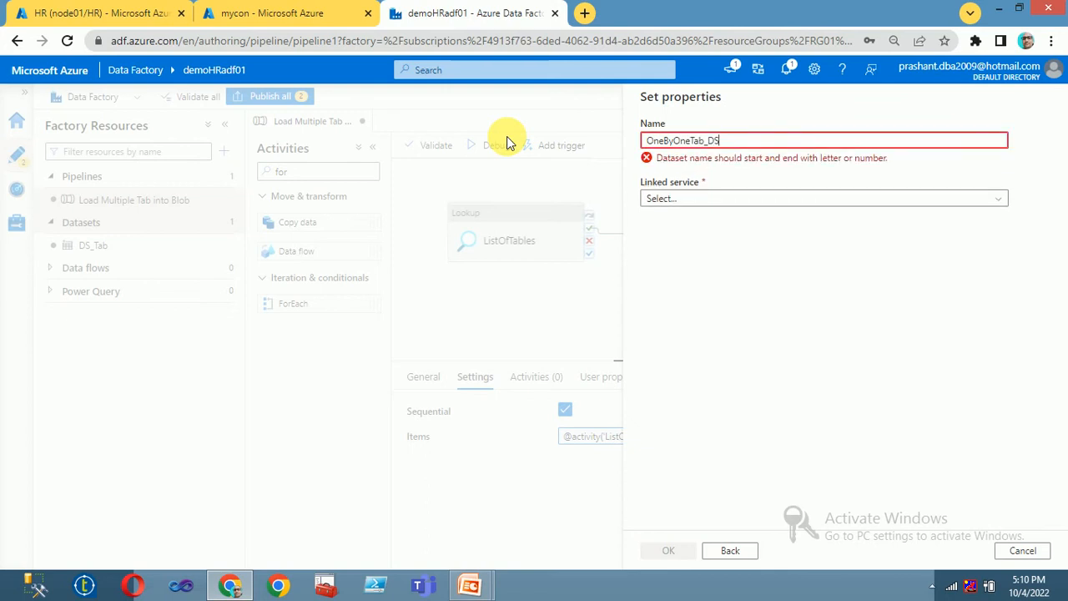
{"action": "left_click", "coordinate": [709, 185]}
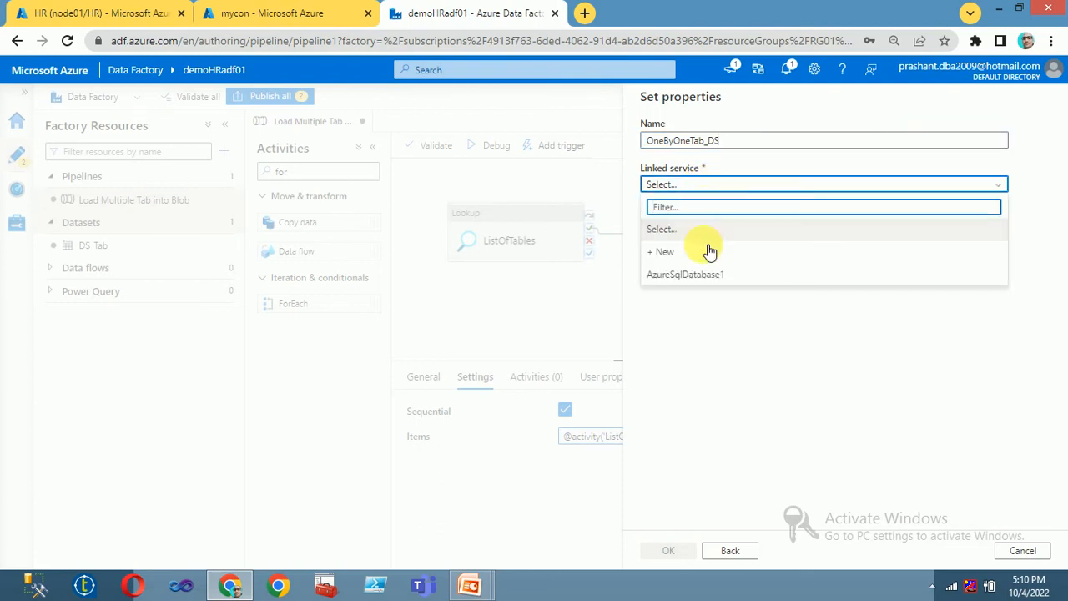
{"action": "left_click", "coordinate": [685, 275]}
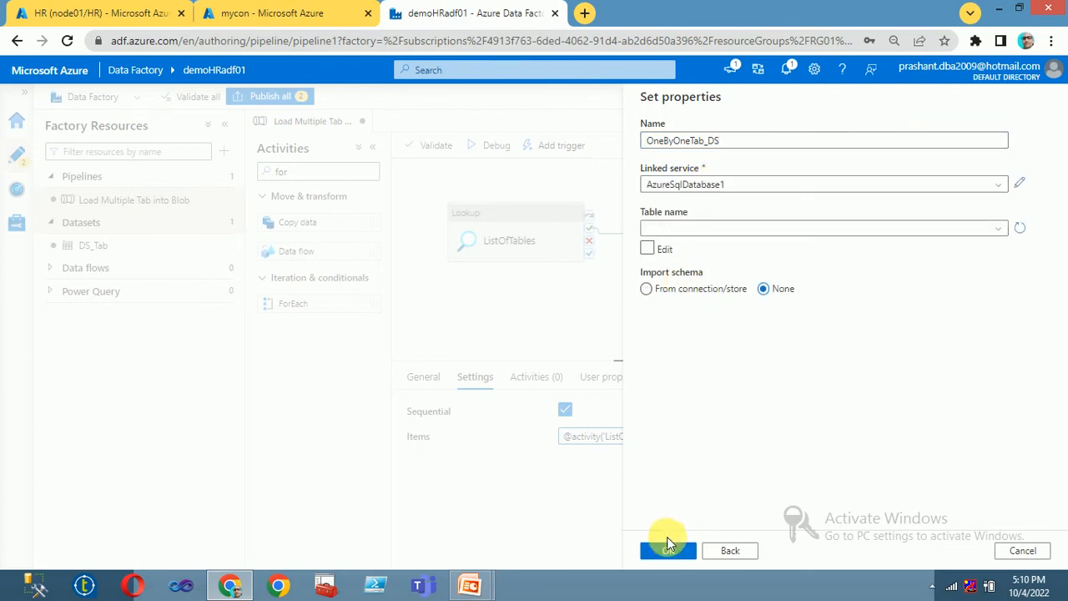
{"action": "left_click", "coordinate": [669, 555]}
{"action": "left_click", "coordinate": [669, 554]}
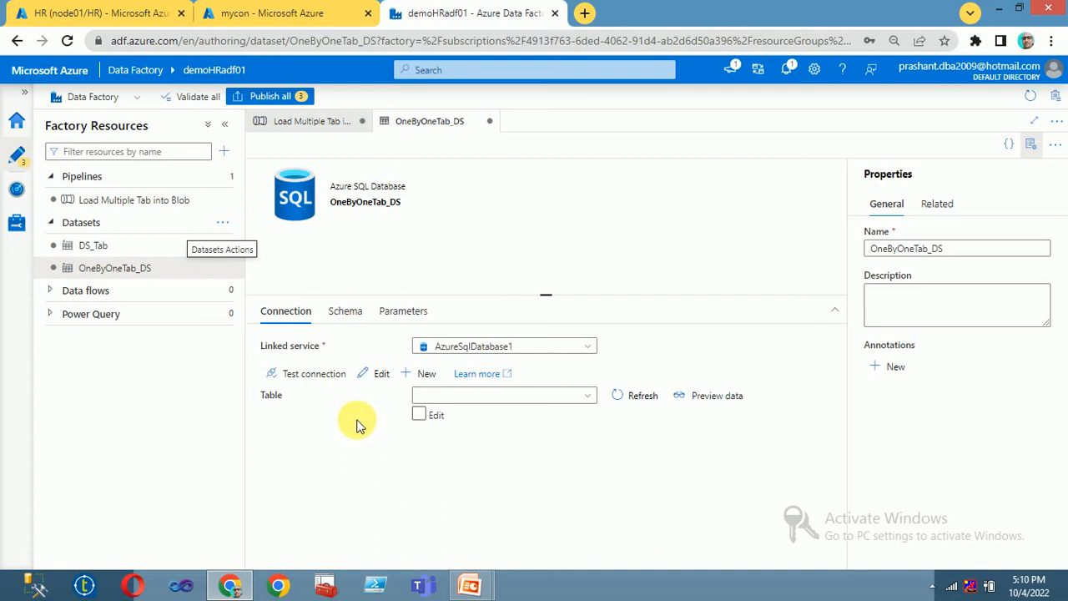
Step: Add String parameters table_schema and table_name, without defaults, on OneByOneTab_DS's Parameters tab
{"action": "left_click", "coordinate": [392, 320]}
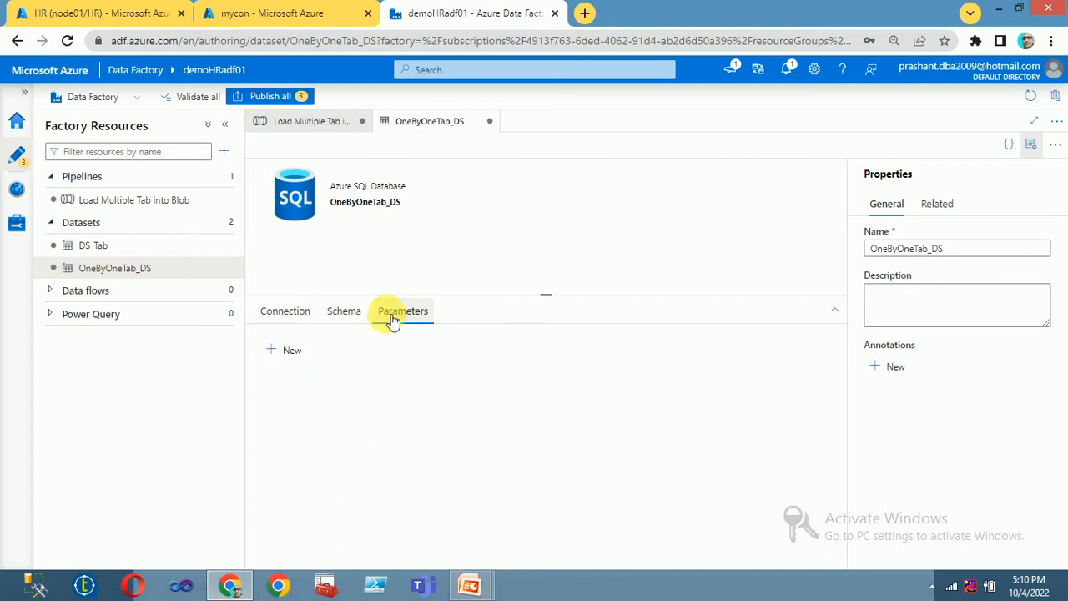
{"action": "left_click", "coordinate": [286, 351]}
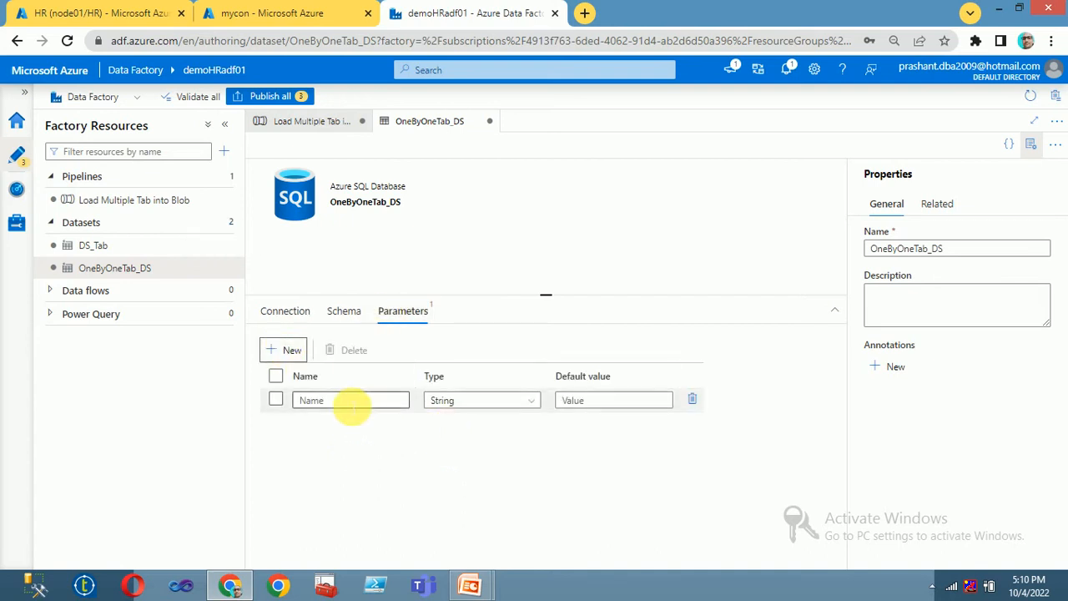
{"action": "left_click", "coordinate": [352, 404]}
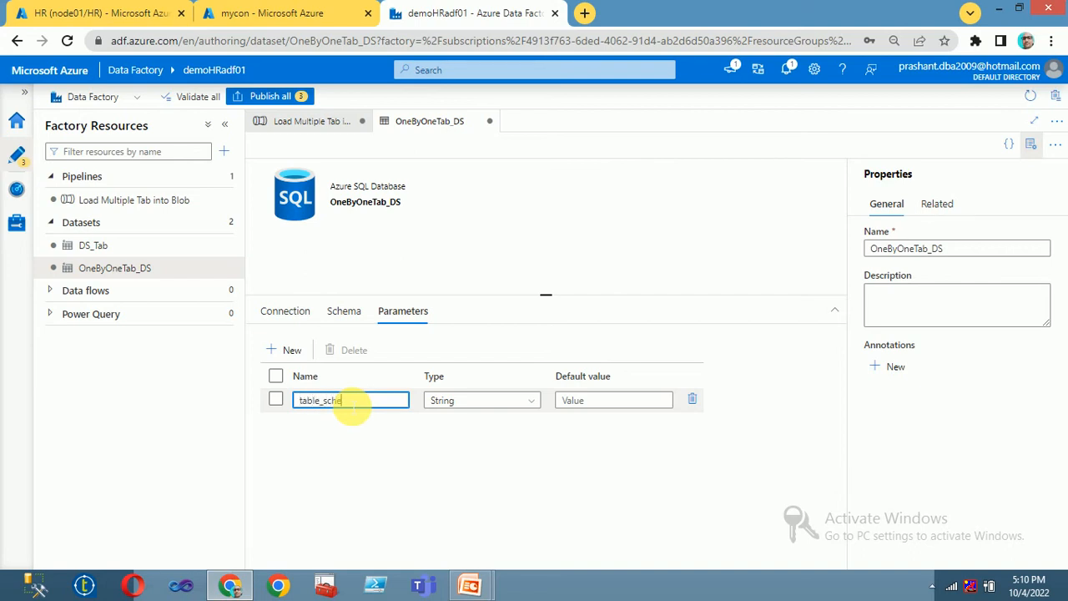
{"action": "left_click", "coordinate": [367, 442]}
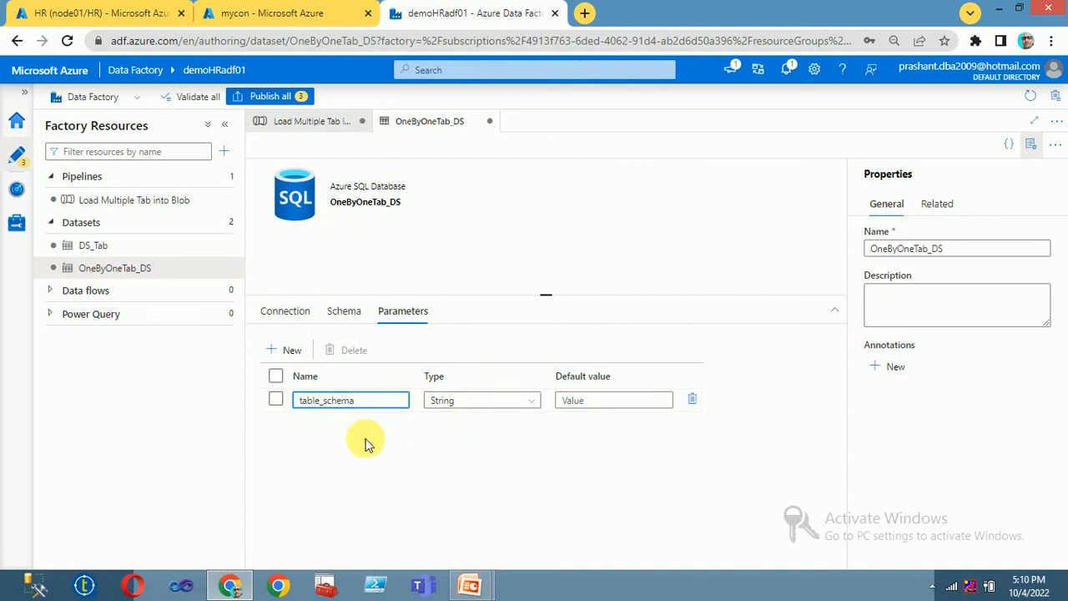
{"action": "left_click", "coordinate": [294, 349]}
{"action": "left_click", "coordinate": [323, 425]}
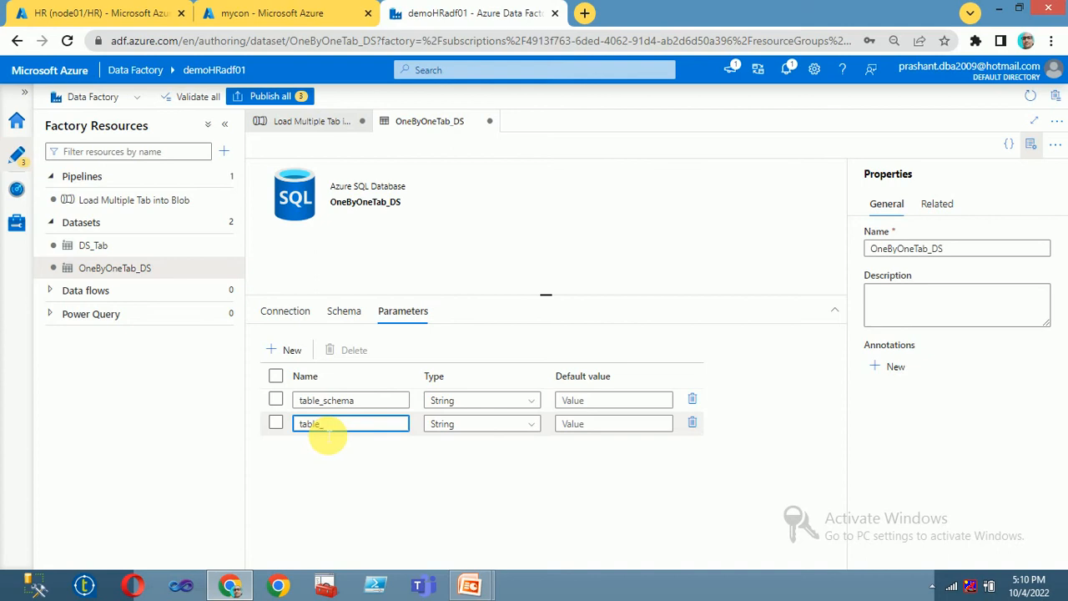
{"action": "type", "text": "table_name"}
{"action": "key", "text": "Tab"}
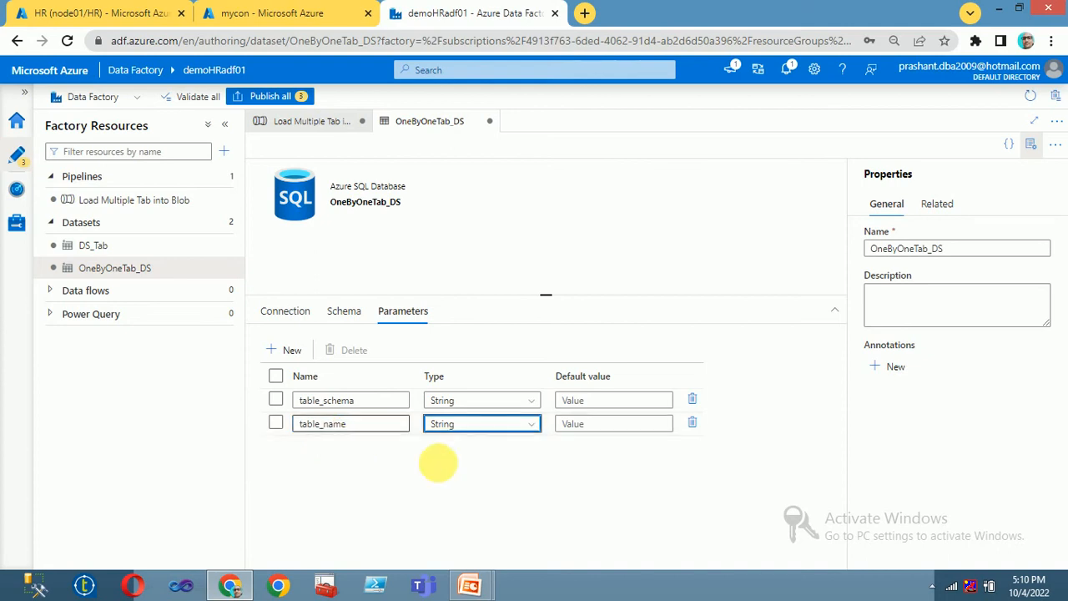
{"action": "left_click", "coordinate": [284, 314]}
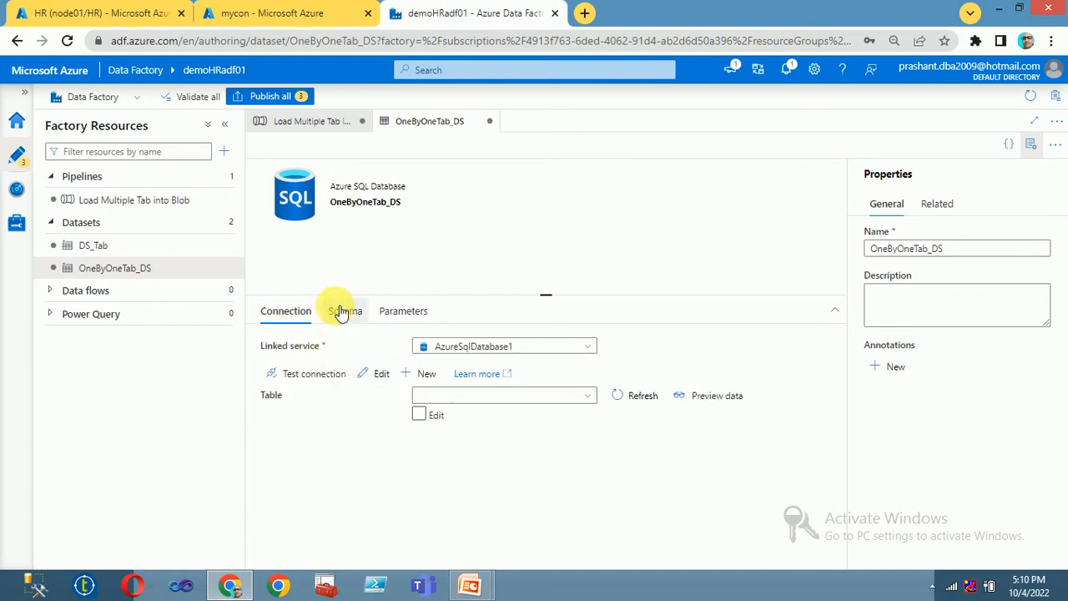
{"action": "left_click", "coordinate": [346, 310]}
{"action": "left_click", "coordinate": [290, 318]}
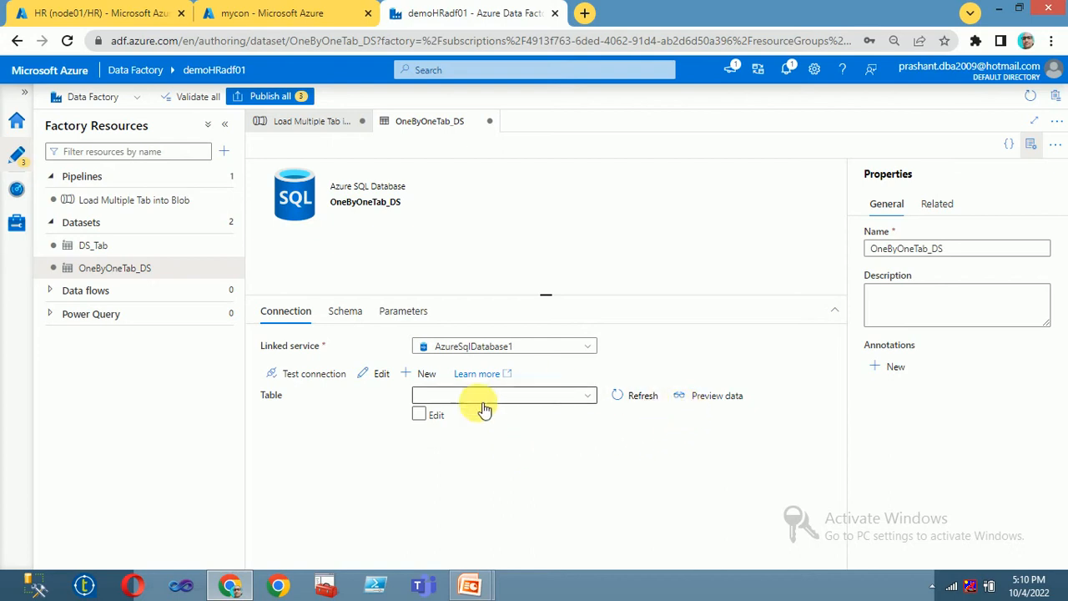
{"action": "left_click", "coordinate": [419, 415]}
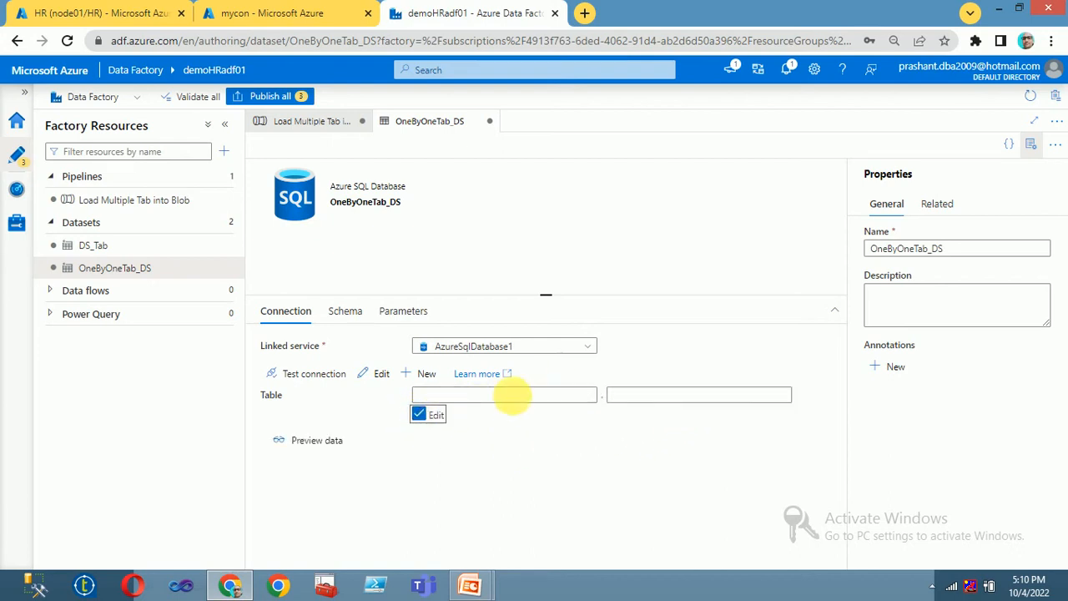
{"action": "left_click", "coordinate": [513, 395]}
{"action": "left_click", "coordinate": [481, 413]}
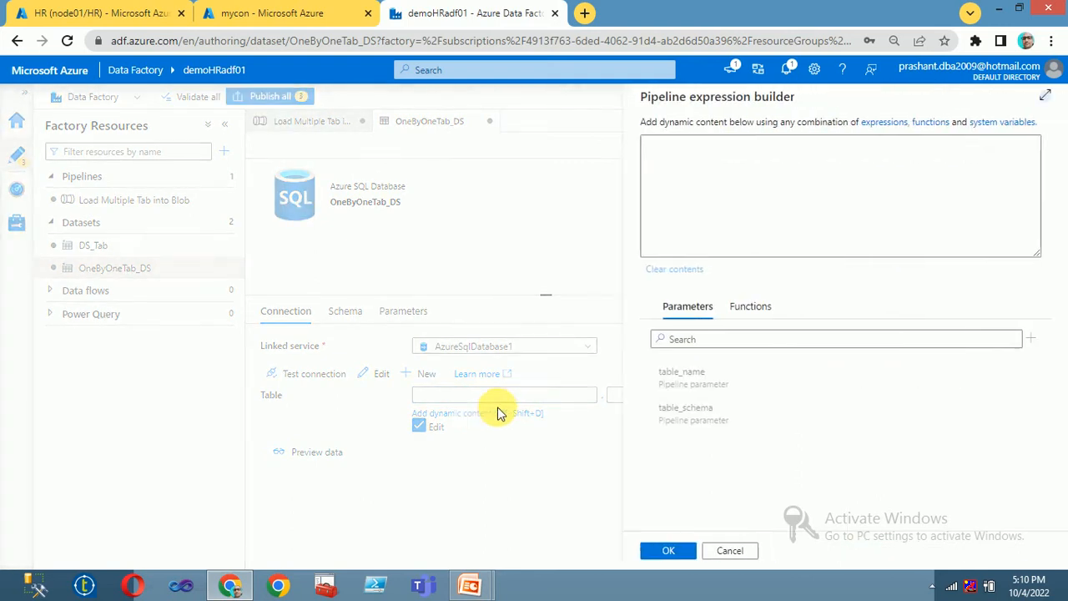
{"action": "left_click", "coordinate": [691, 420]}
{"action": "left_click", "coordinate": [670, 552]}
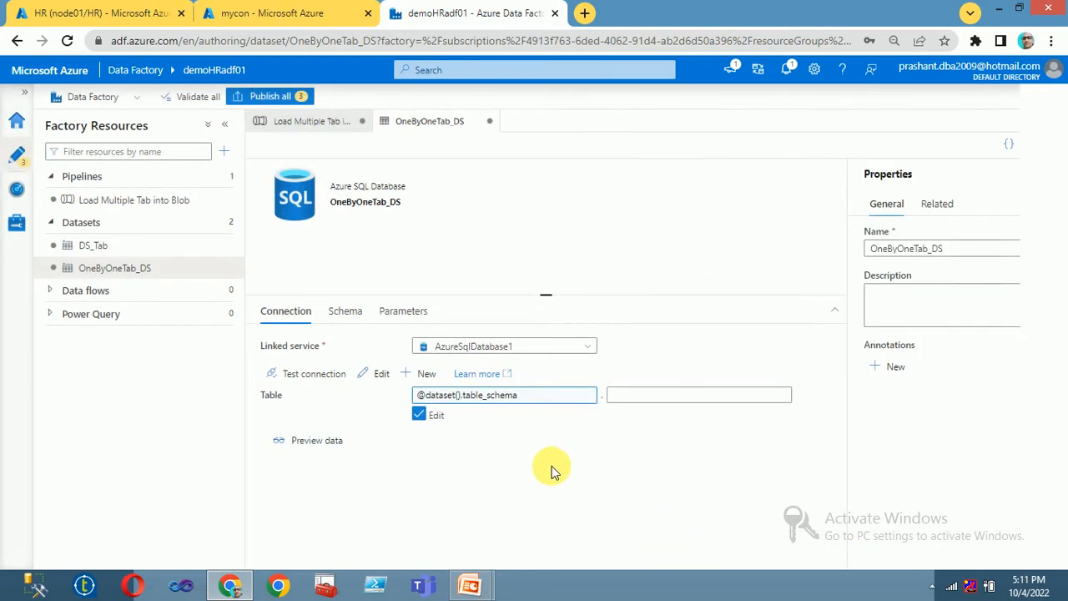
{"action": "left_click", "coordinate": [650, 396]}
{"action": "left_click", "coordinate": [626, 414]}
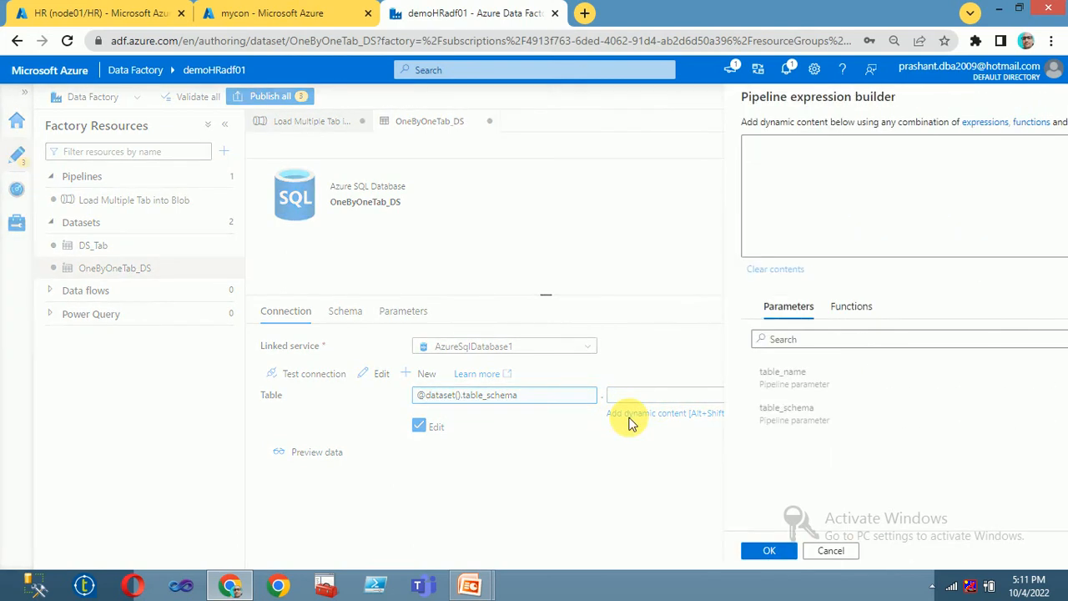
{"action": "left_click", "coordinate": [708, 385]}
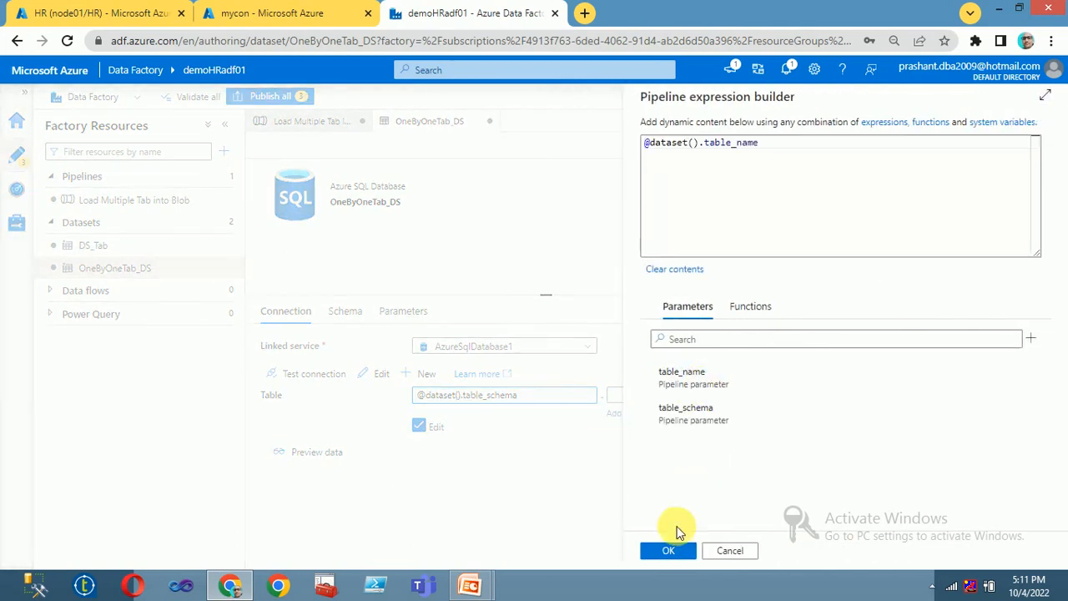
{"action": "left_click", "coordinate": [670, 551]}
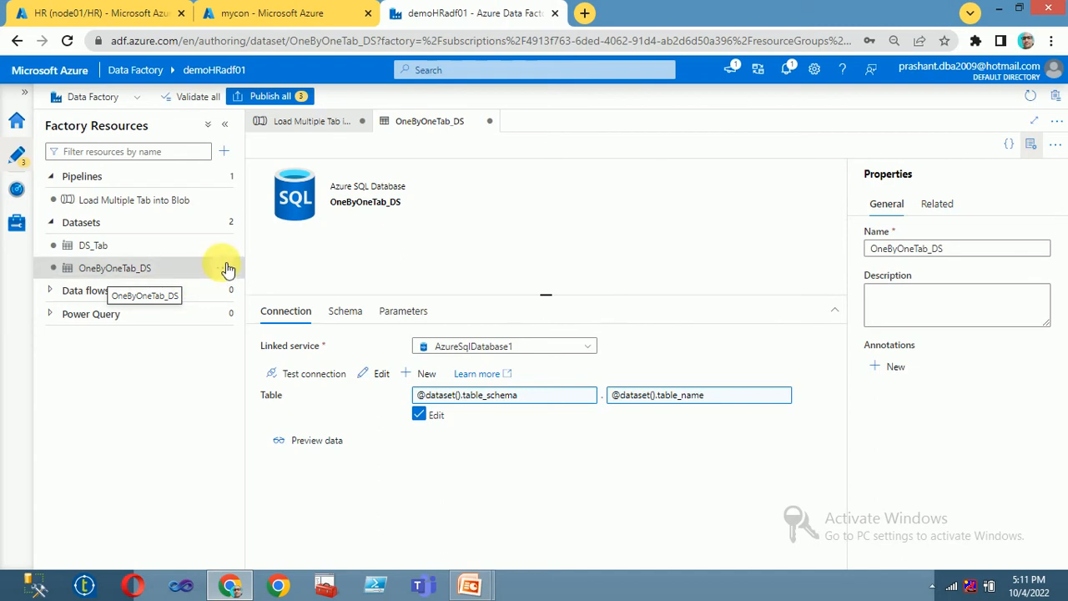
Step: Start a new Azure Blob Storage dataset in DelimitedText format
{"action": "left_click", "coordinate": [227, 223]}
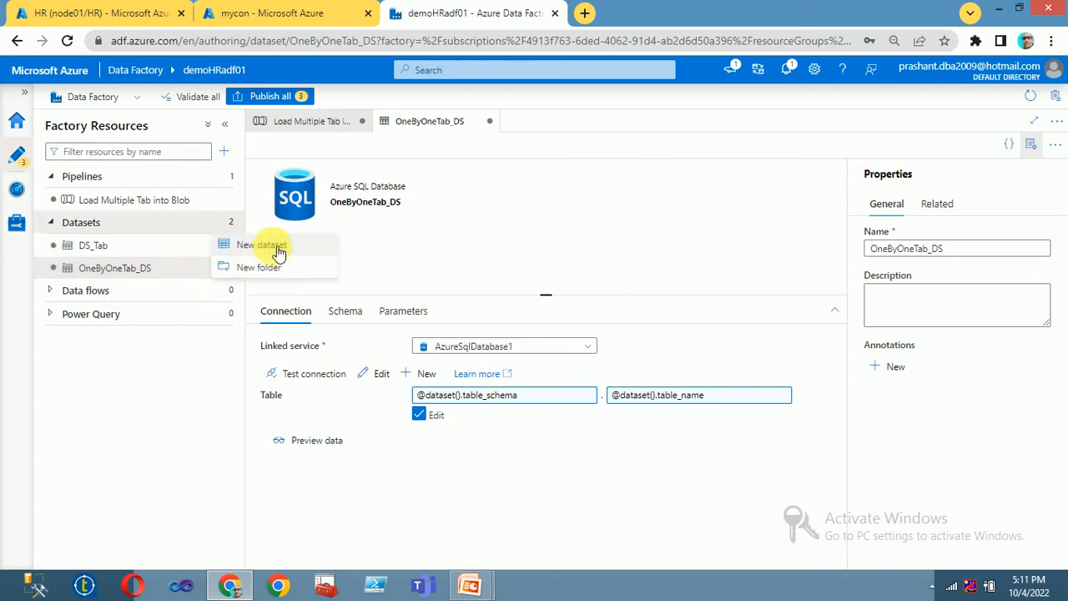
{"action": "left_click", "coordinate": [280, 254]}
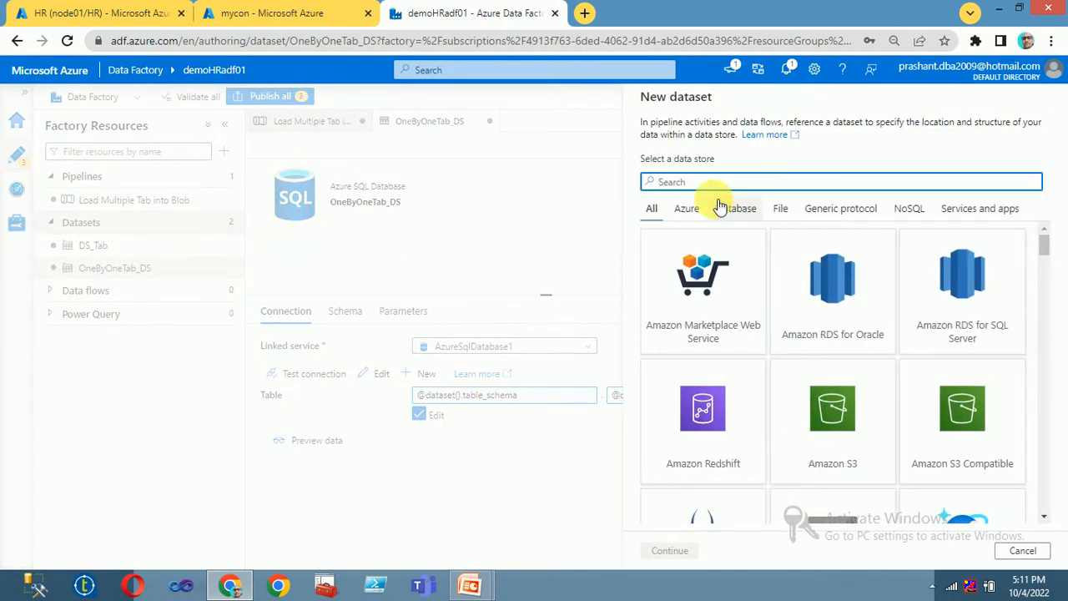
{"action": "type", "text": "blo"}
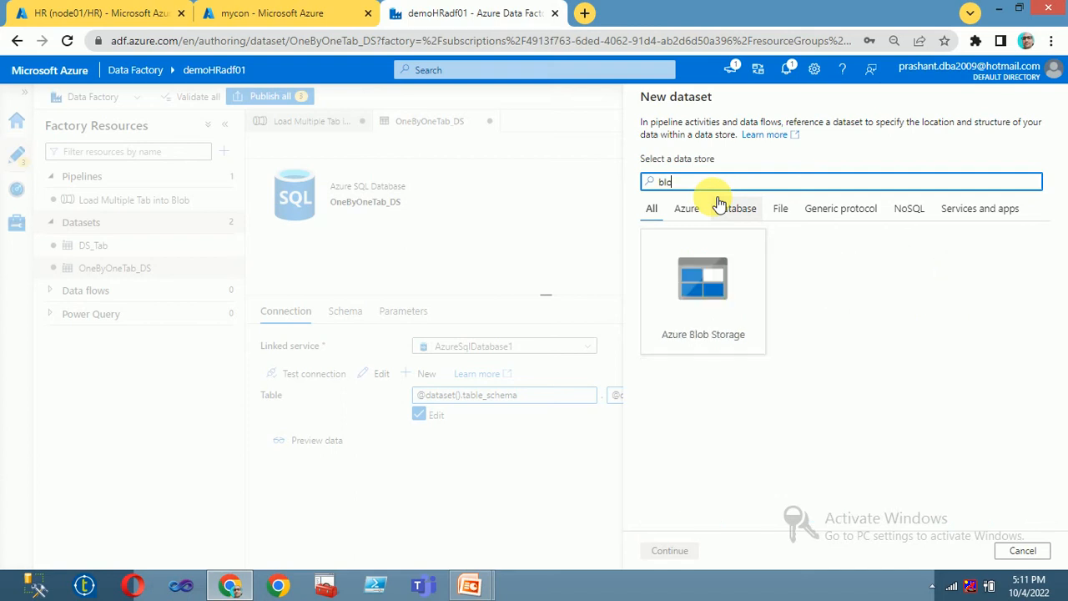
{"action": "left_click", "coordinate": [703, 284]}
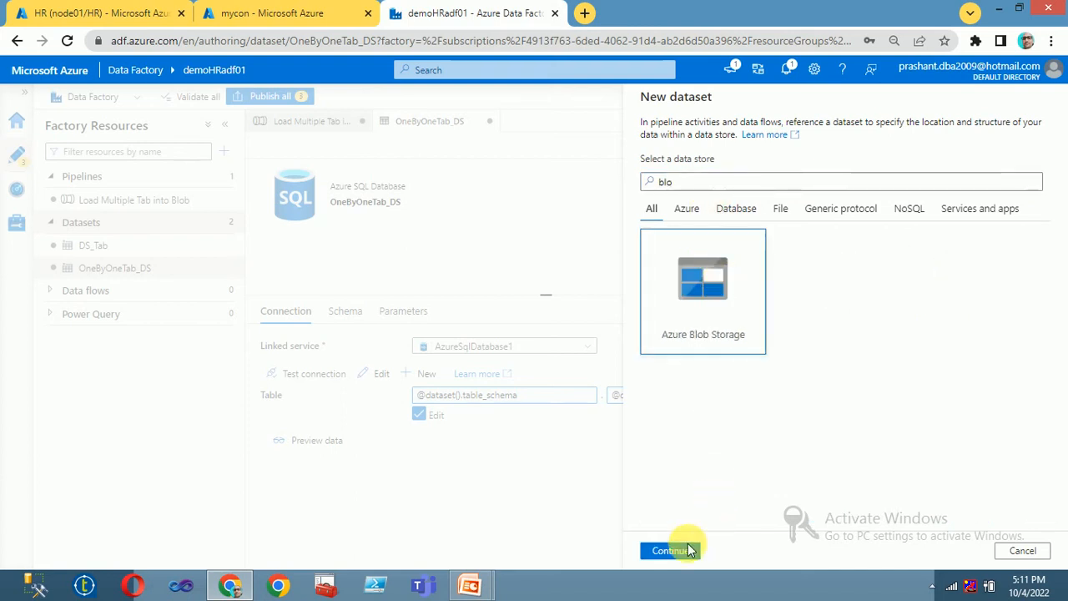
{"action": "left_click", "coordinate": [670, 551]}
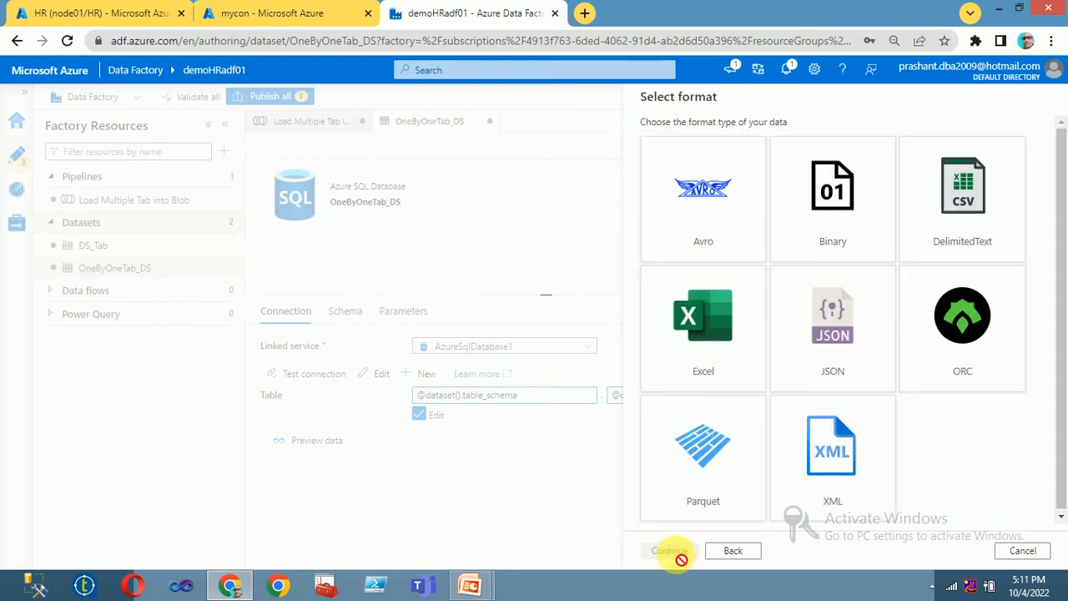
{"action": "left_click", "coordinate": [975, 188]}
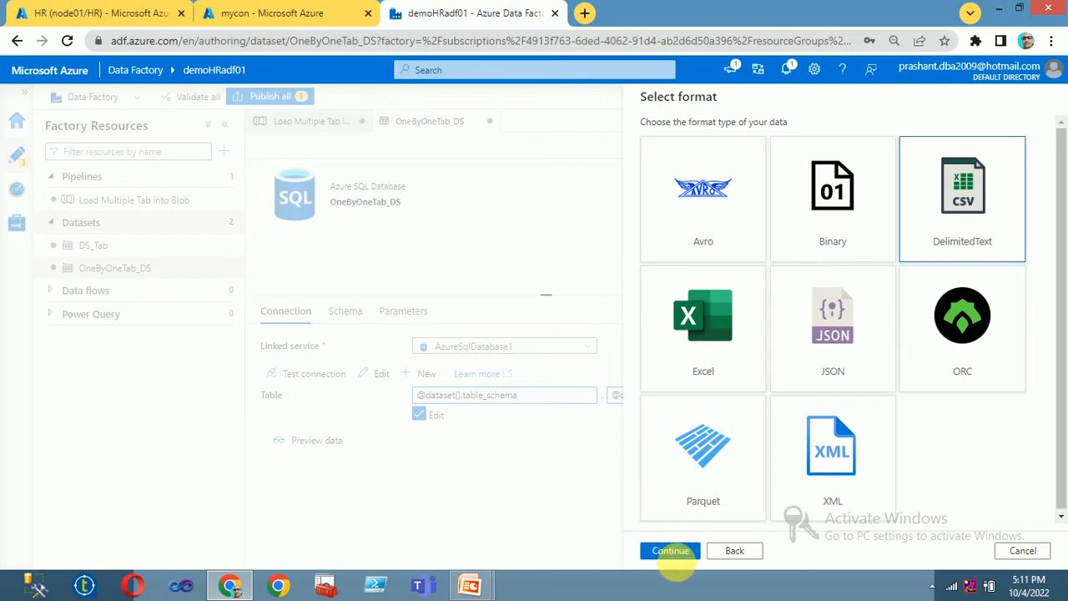
{"action": "left_click", "coordinate": [671, 551]}
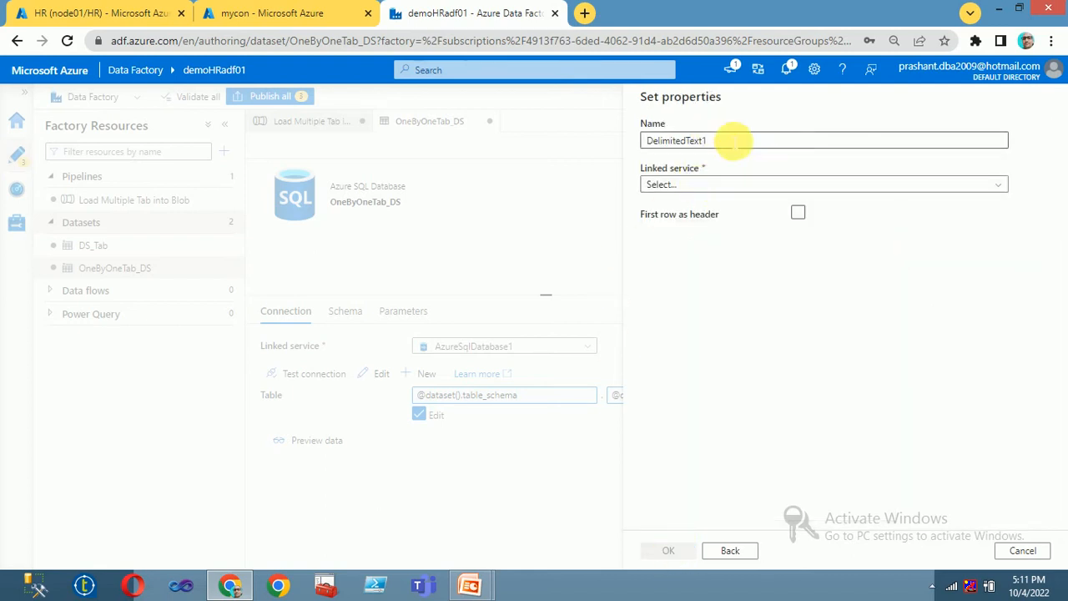
Step: Name the new delimited-text dataset csv_Target
{"action": "left_click_drag", "start_coordinate": [734, 141], "coordinate": [536, 145]}
{"action": "type", "text": "cs"}
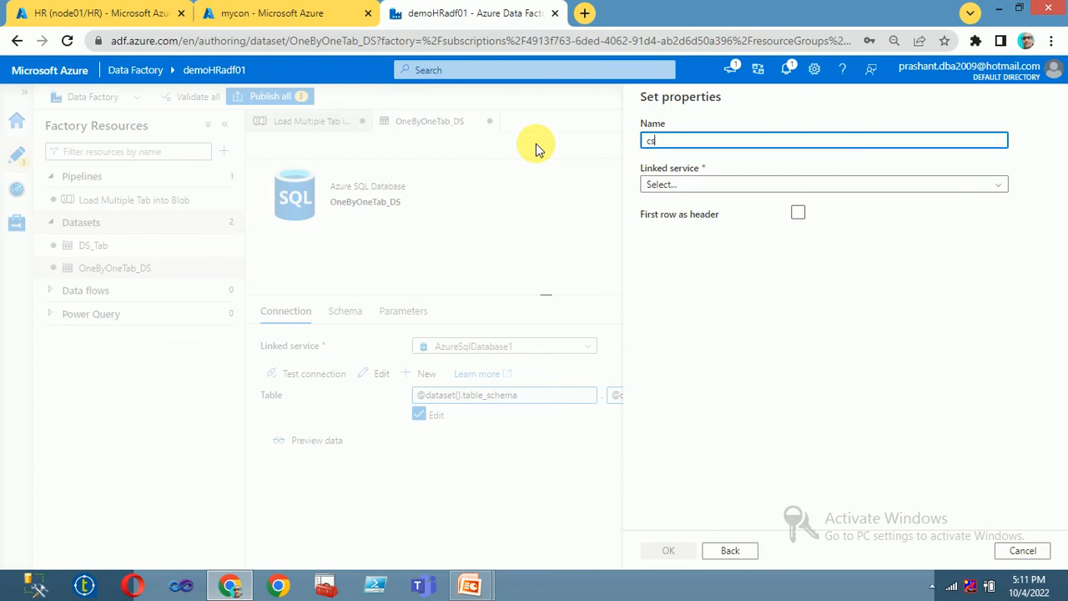
{"action": "type", "text": "v_Tar"}
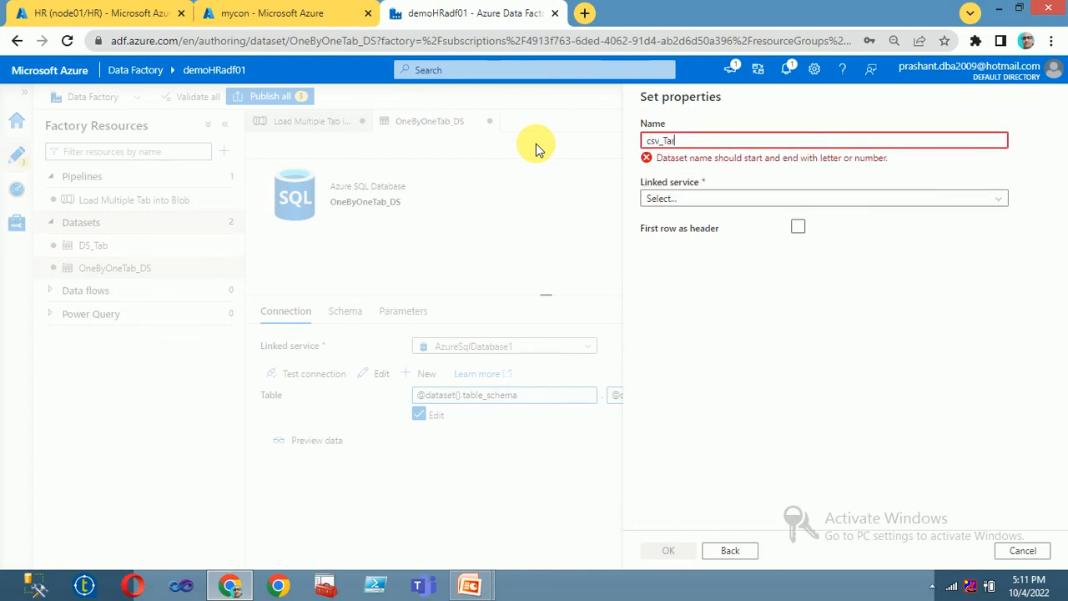
{"action": "type", "text": "get"}
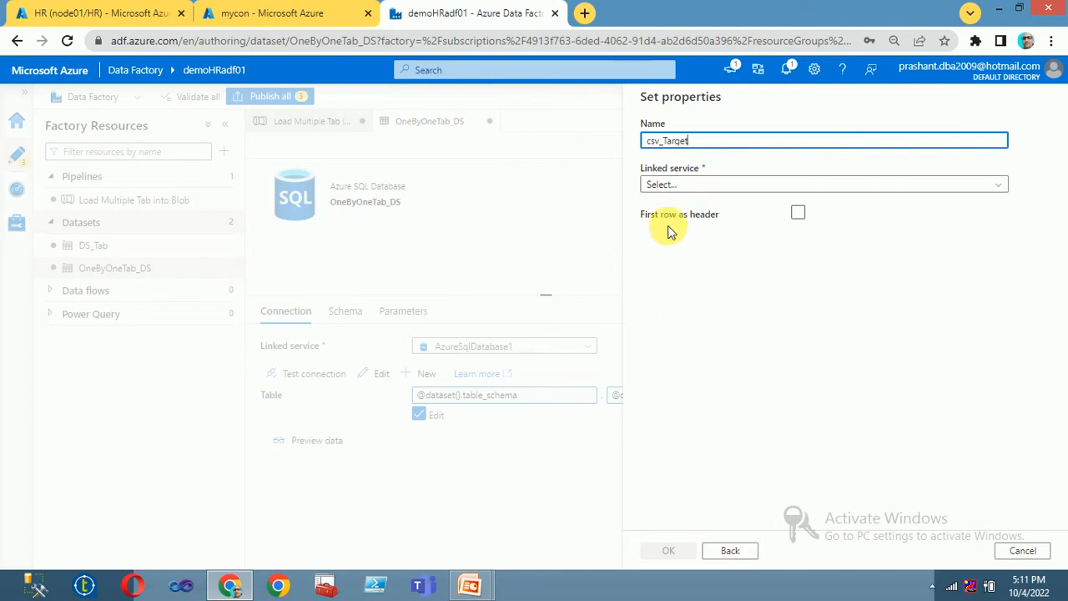
{"action": "left_click", "coordinate": [687, 190]}
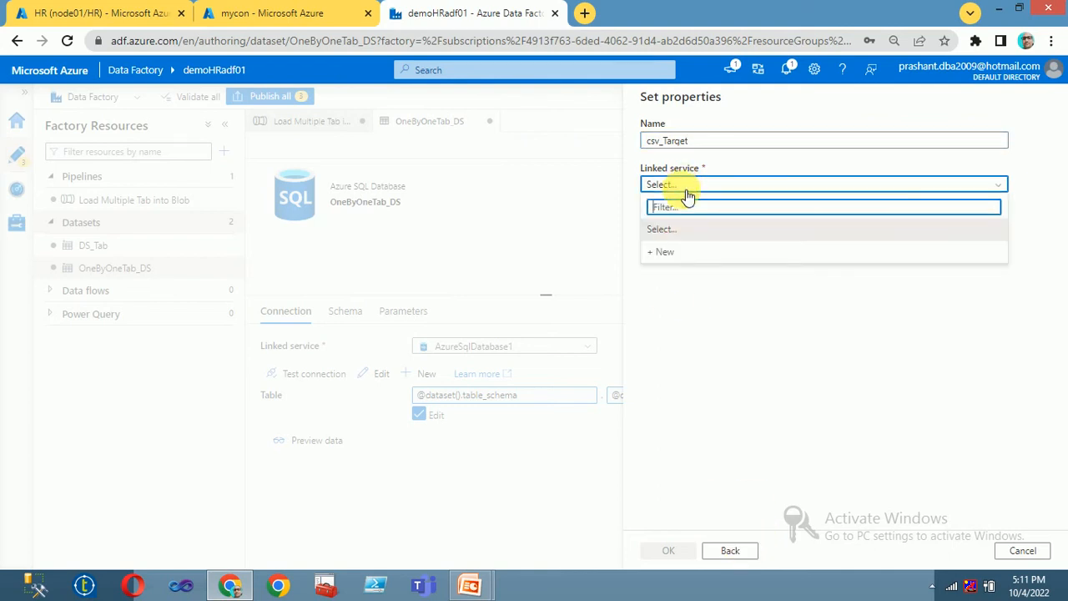
Step: Create linked service AzureBlobStorage1 on the Free Trial subscription's hrstorageaccount011 storage account
{"action": "left_click", "coordinate": [673, 252]}
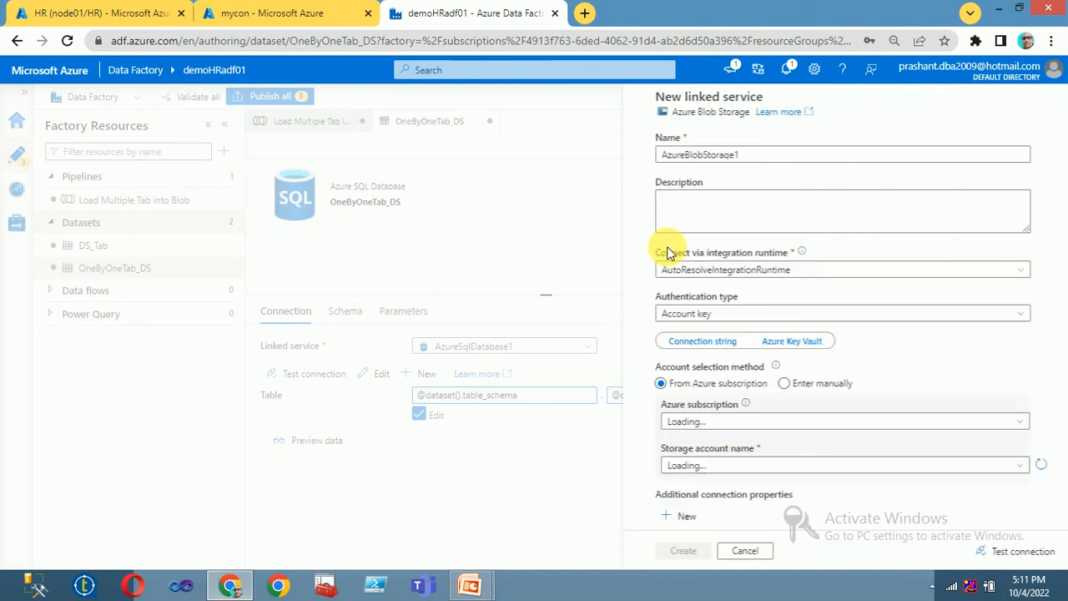
{"action": "left_click", "coordinate": [701, 421]}
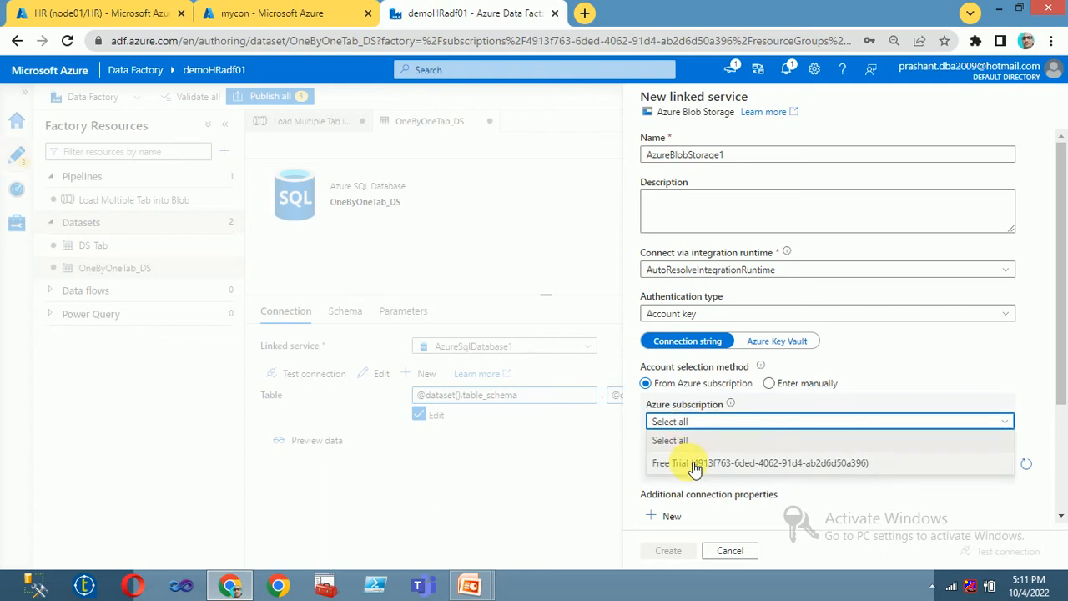
{"action": "left_click", "coordinate": [717, 458]}
{"action": "scroll", "coordinate": [751, 434], "scroll_direction": "down", "scroll_amount": 1}
{"action": "scroll", "coordinate": [793, 417], "scroll_direction": "down", "scroll_amount": 2}
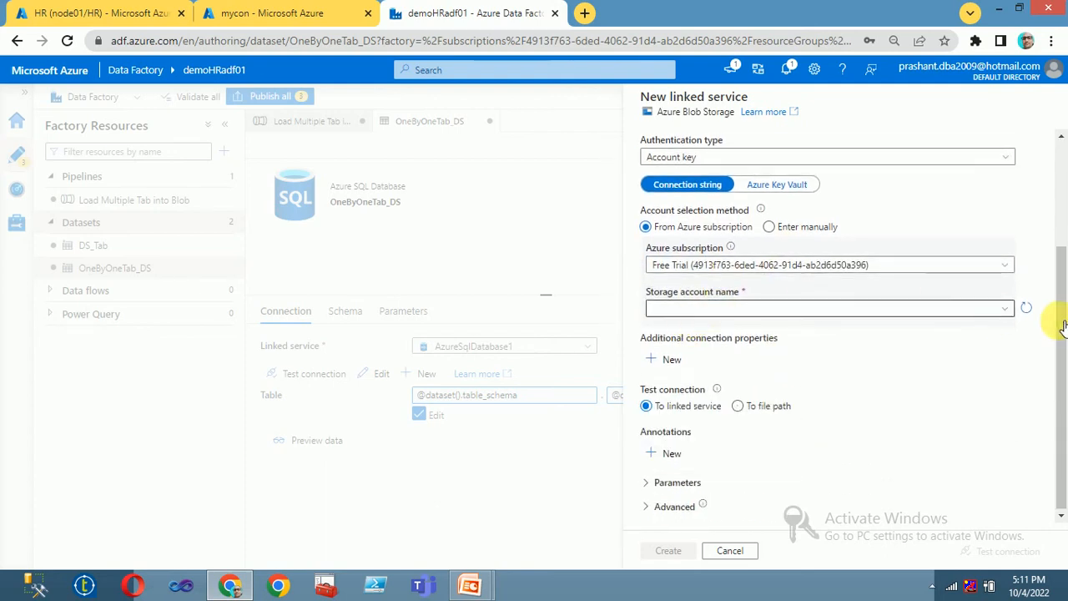
{"action": "left_click", "coordinate": [937, 315]}
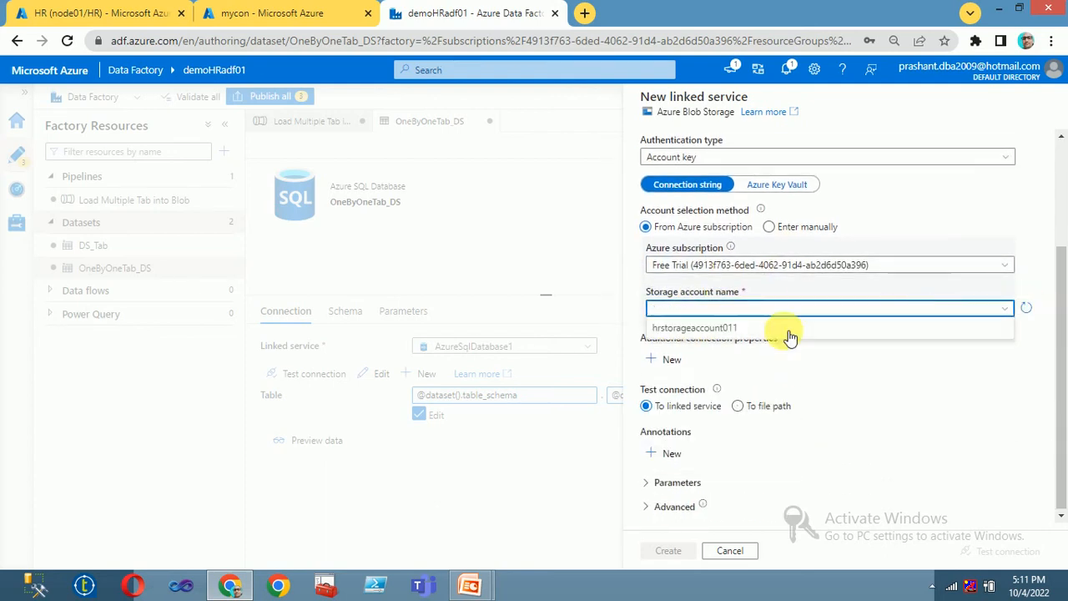
{"action": "left_click", "coordinate": [737, 325]}
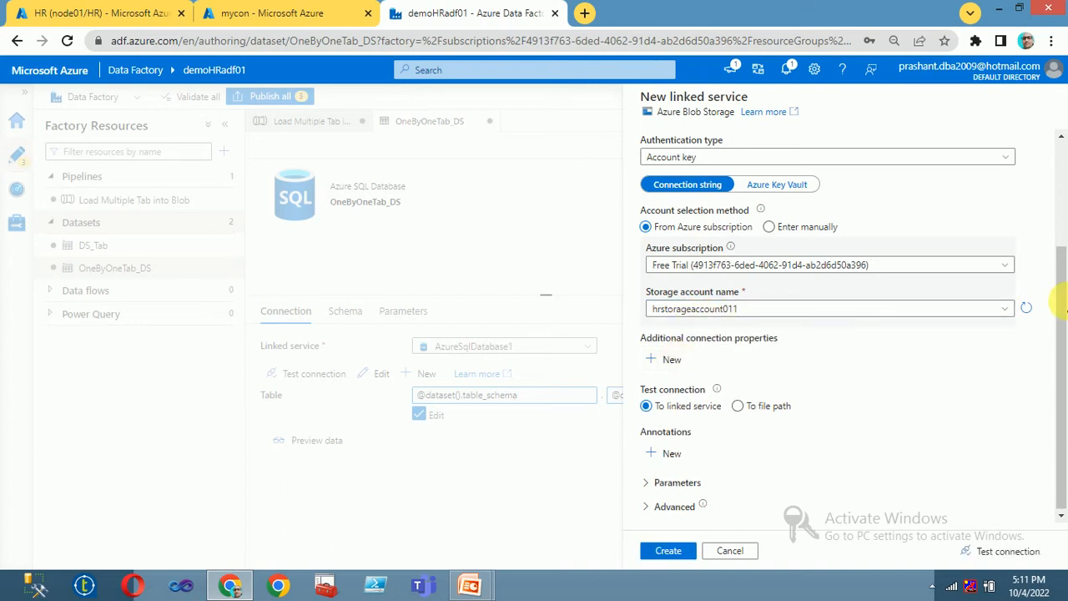
{"action": "left_click", "coordinate": [669, 552]}
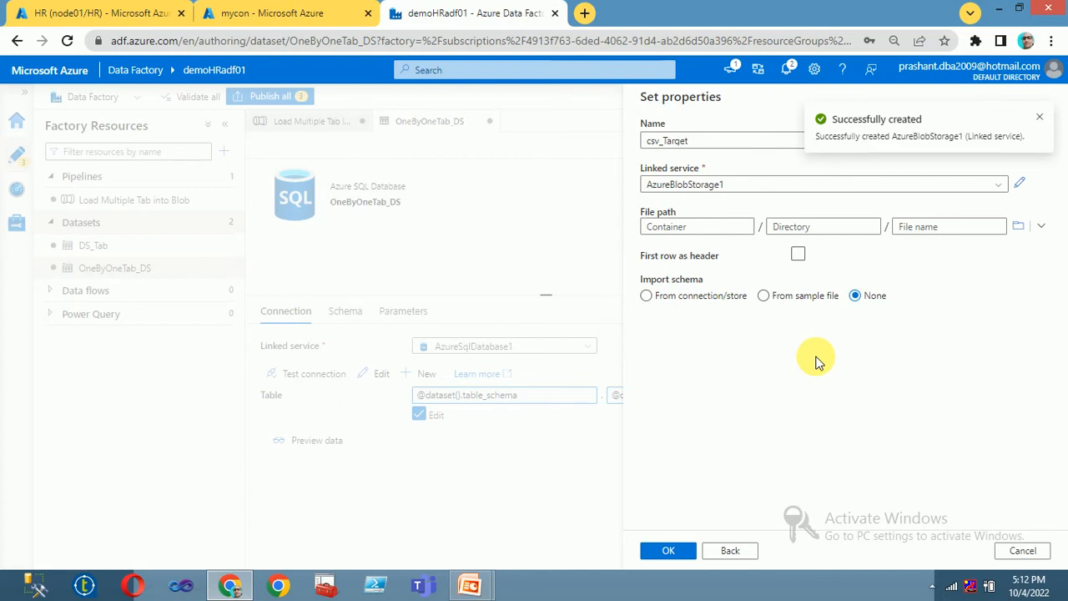
Step: Set csv_Target's file path to the mycon container and enable First row as header
{"action": "left_click", "coordinate": [1019, 226]}
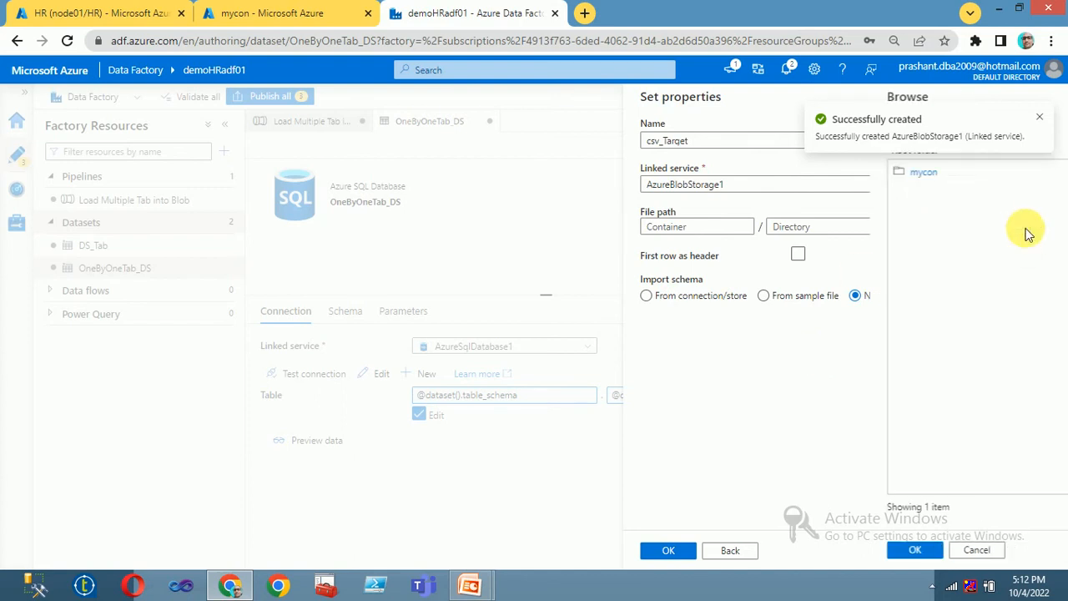
{"action": "double_click", "coordinate": [678, 171]}
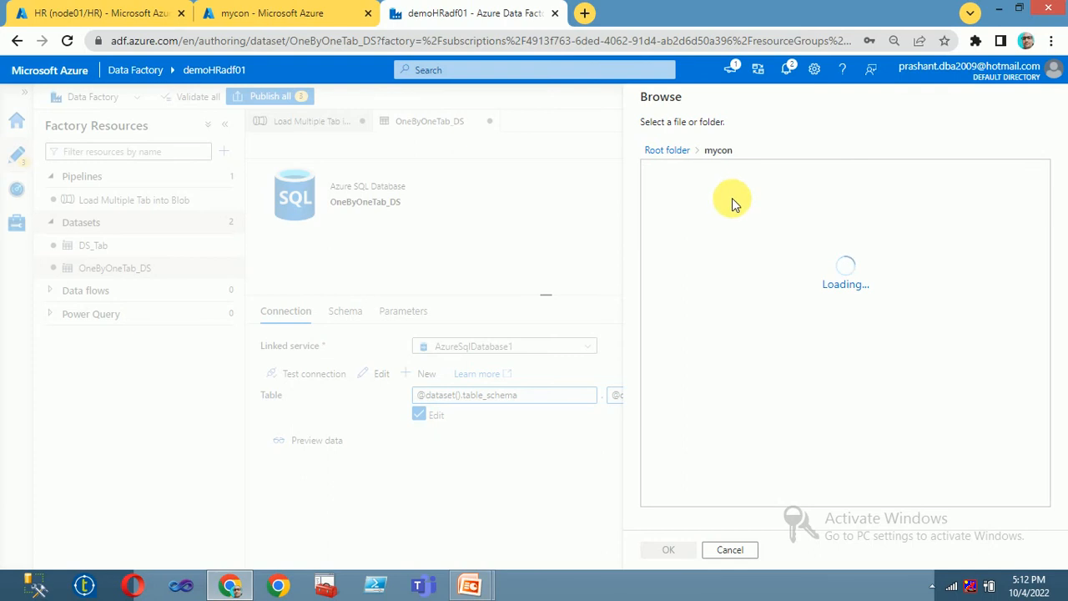
{"action": "left_click", "coordinate": [685, 548]}
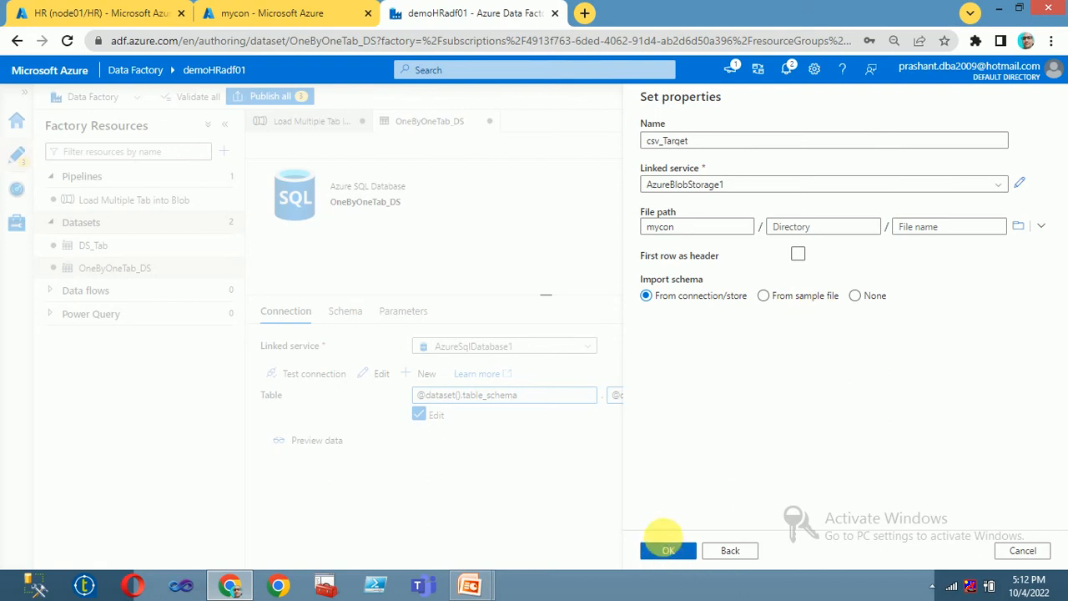
{"action": "left_click", "coordinate": [798, 255]}
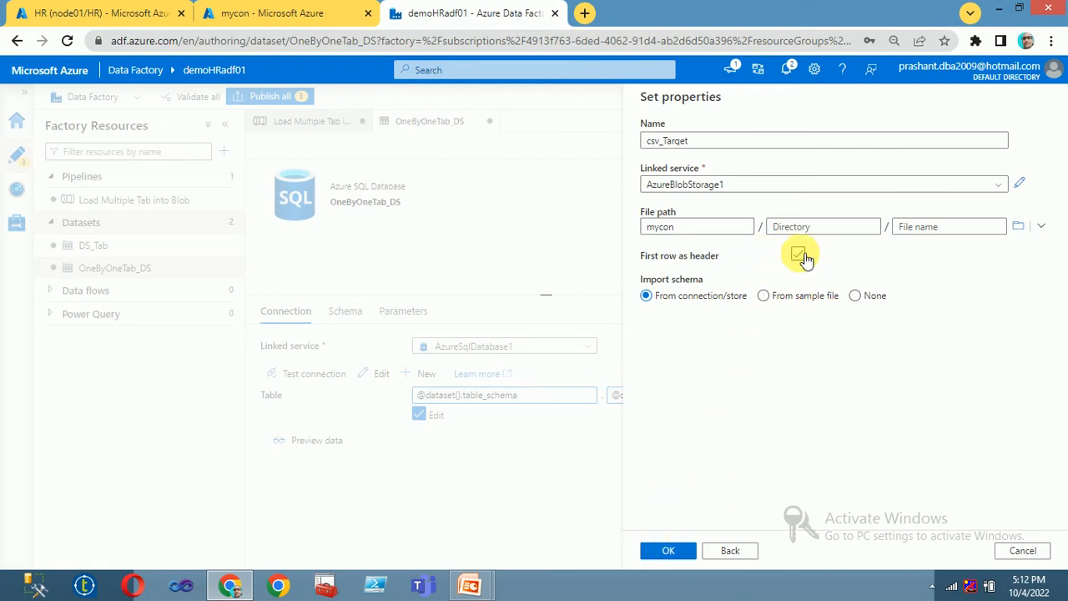
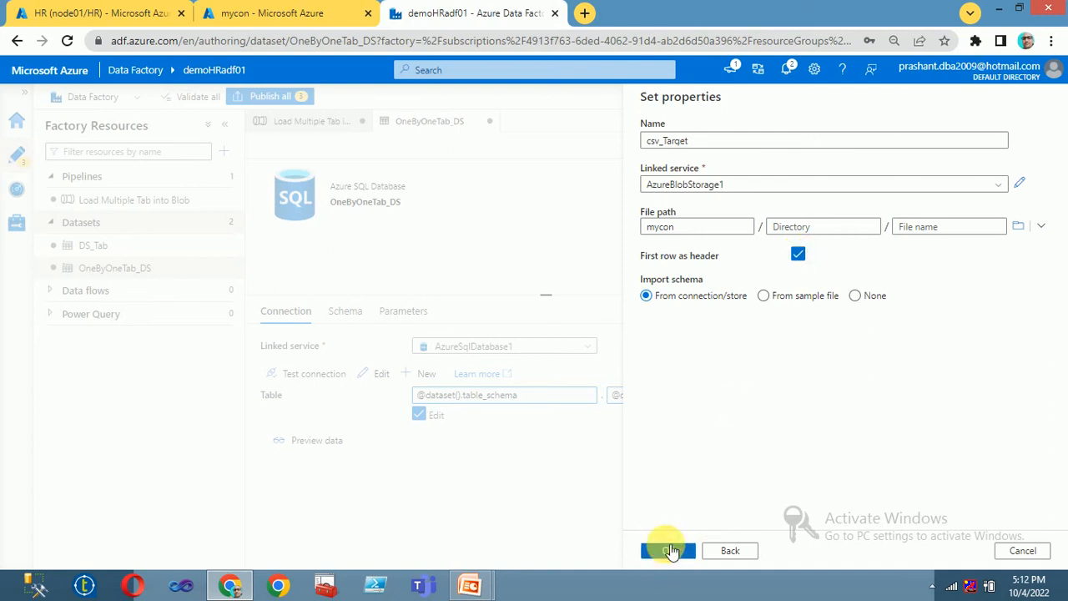
Step: Create the csv_Target dataset and add a String parameter named filename
{"action": "left_click", "coordinate": [673, 551]}
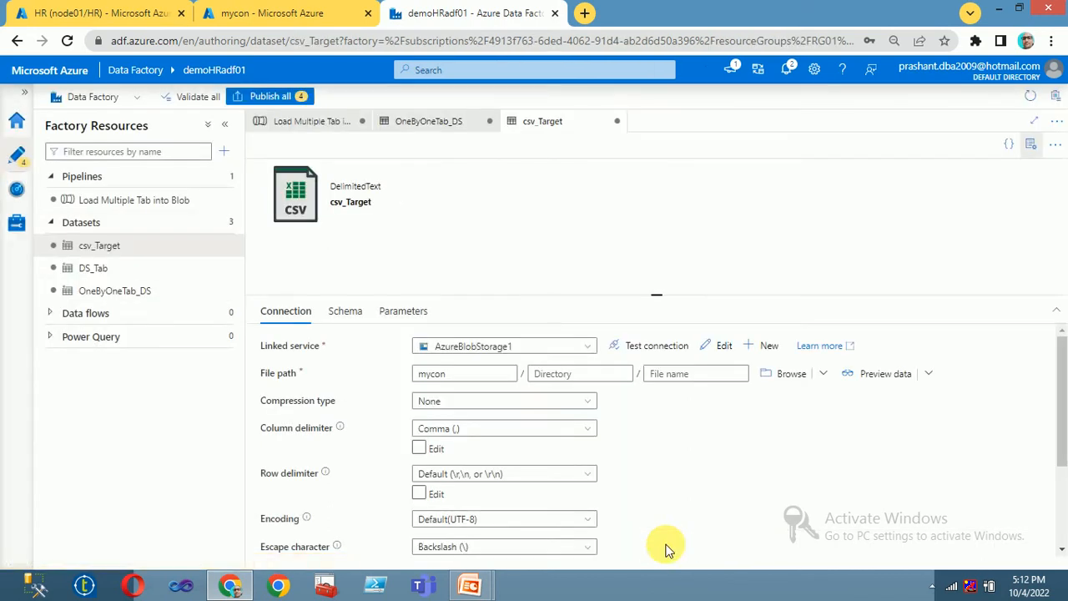
{"action": "left_click", "coordinate": [410, 312]}
{"action": "left_click", "coordinate": [296, 351]}
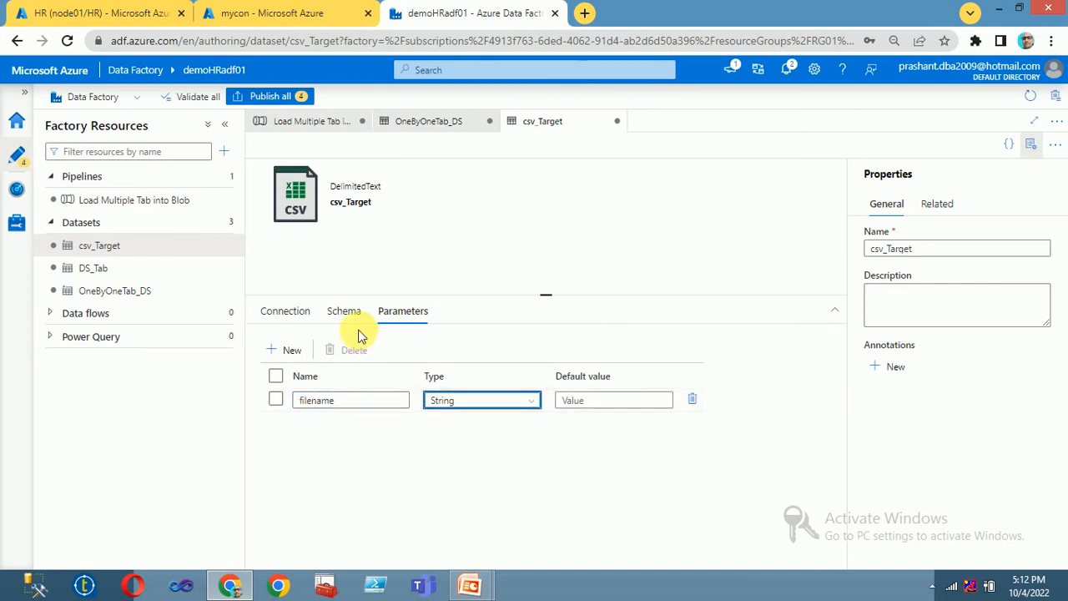
{"action": "left_click", "coordinate": [294, 315]}
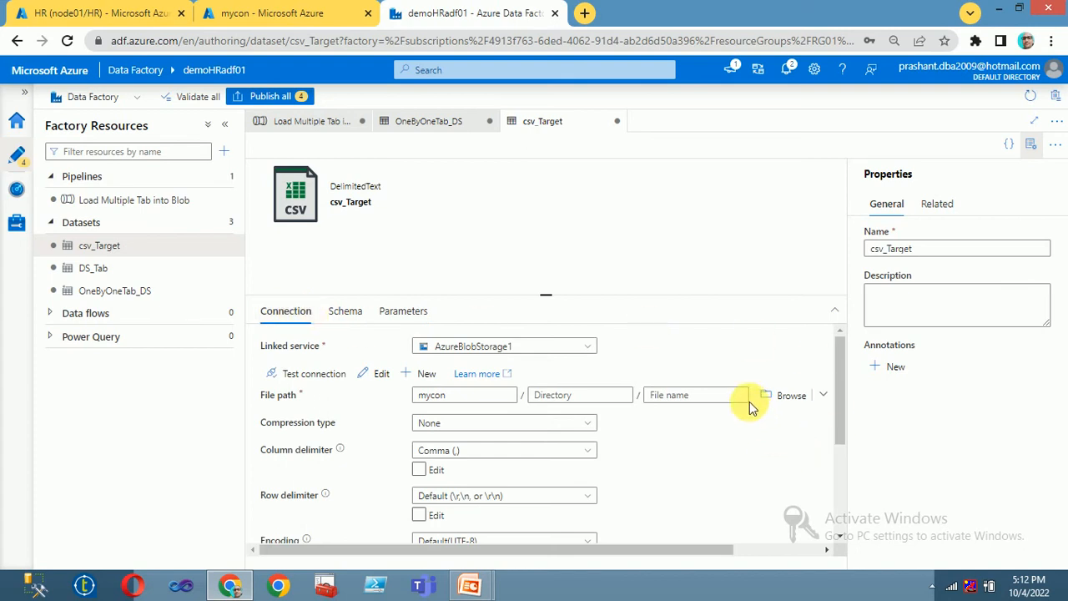
{"action": "left_click", "coordinate": [726, 397]}
{"action": "left_click", "coordinate": [699, 419]}
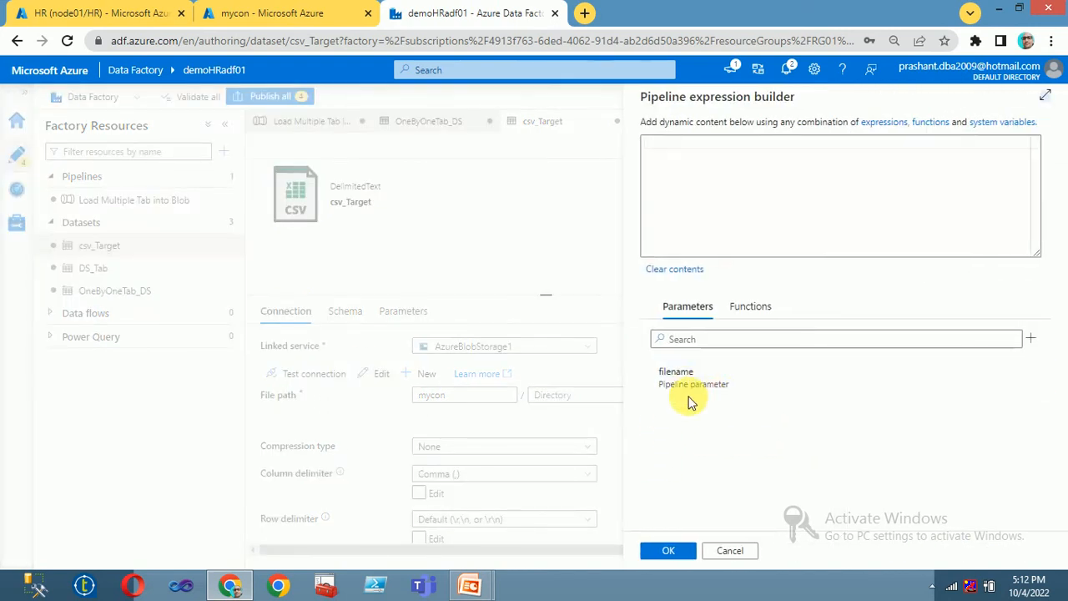
{"action": "left_click", "coordinate": [681, 340]}
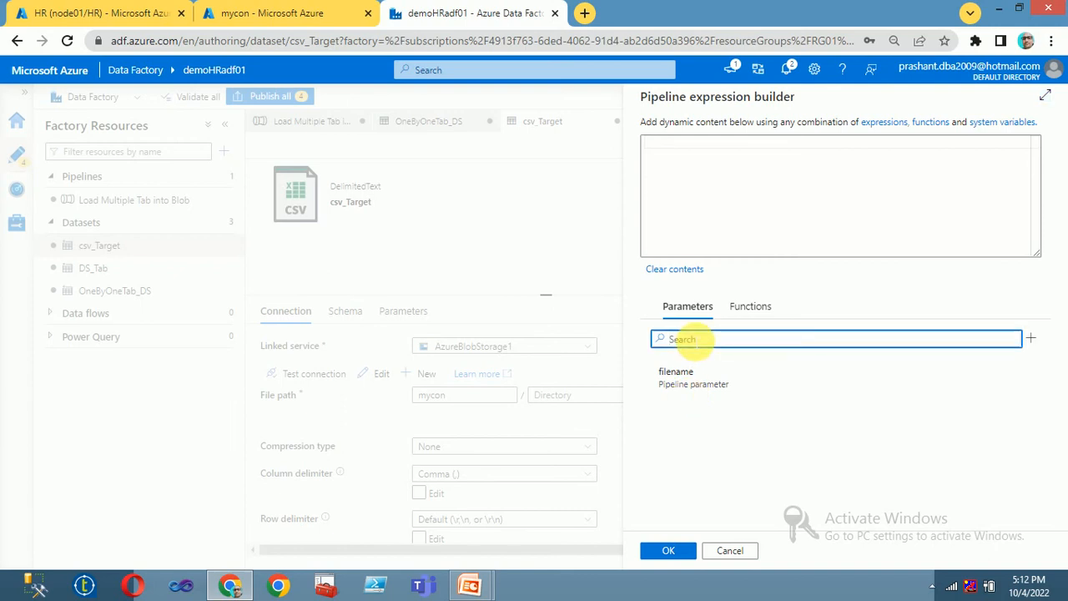
{"action": "left_click", "coordinate": [686, 373]}
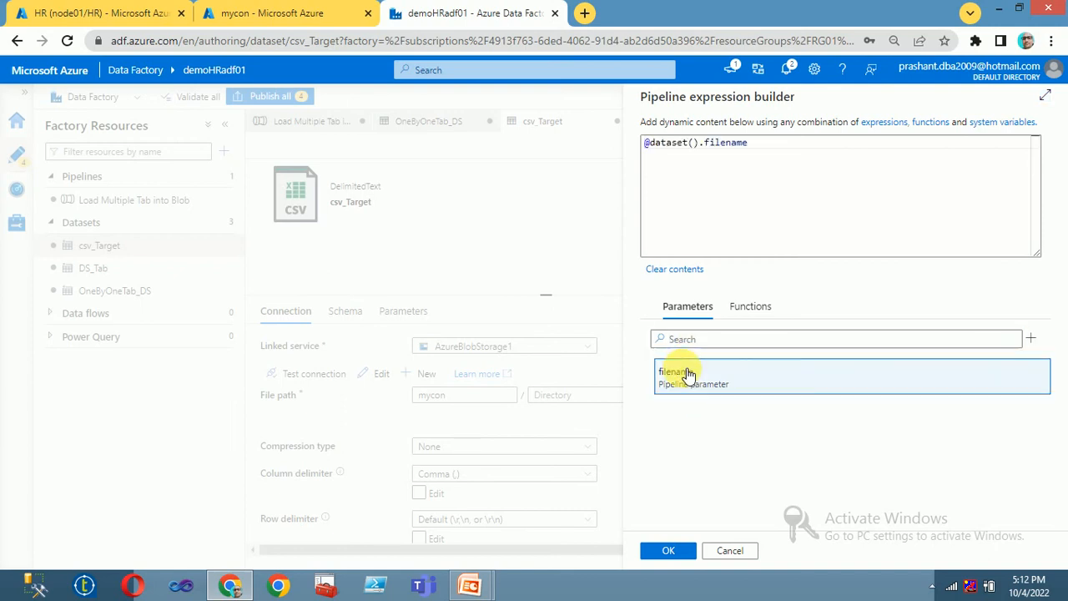
{"action": "left_click", "coordinate": [668, 551]}
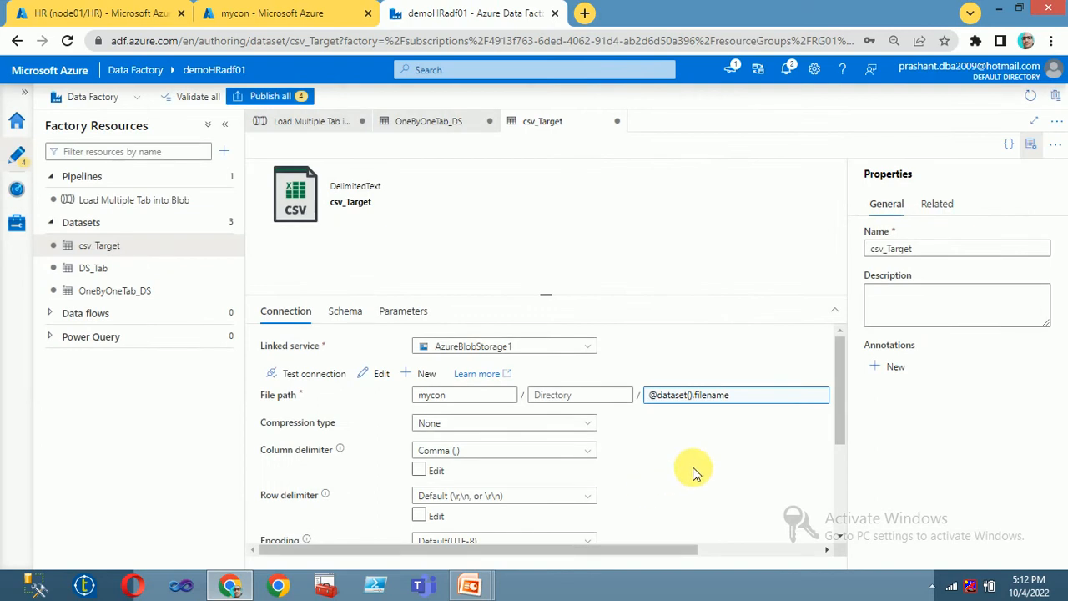
{"action": "scroll", "coordinate": [693, 473], "scroll_direction": "down", "scroll_amount": 1}
{"action": "scroll", "coordinate": [693, 474], "scroll_direction": "up", "scroll_amount": 1}
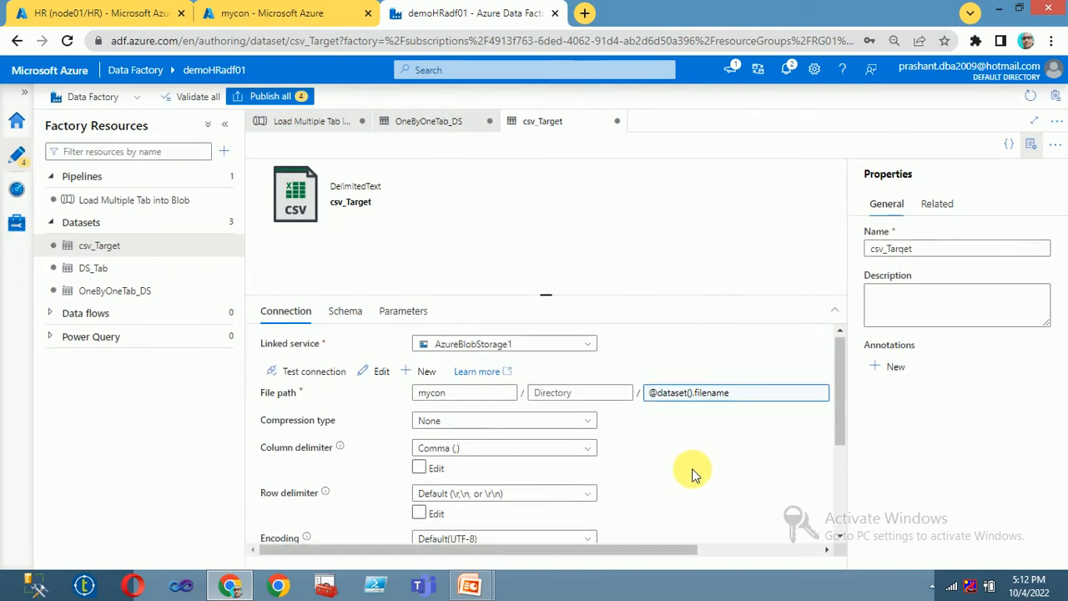
{"action": "scroll", "coordinate": [693, 473], "scroll_direction": "down", "scroll_amount": 2}
{"action": "scroll", "coordinate": [692, 473], "scroll_direction": "up", "scroll_amount": 3}
{"action": "scroll", "coordinate": [691, 472], "scroll_direction": "down", "scroll_amount": 4}
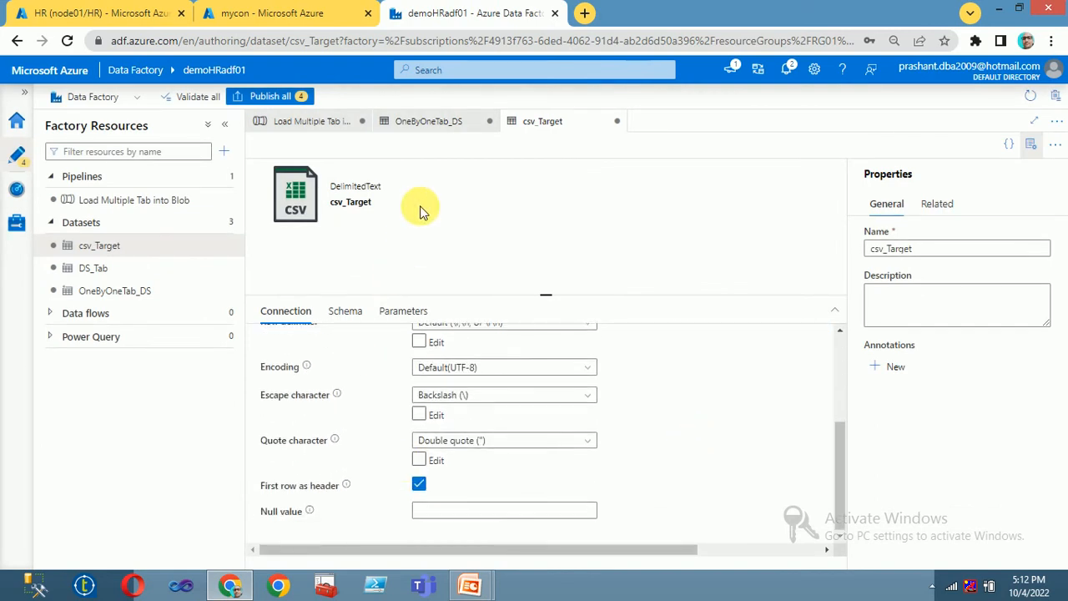
Step: Inside the For Each Tables loop, add Copy data1 with OneByOneTab_DS as its source dataset
{"action": "left_click", "coordinate": [318, 125]}
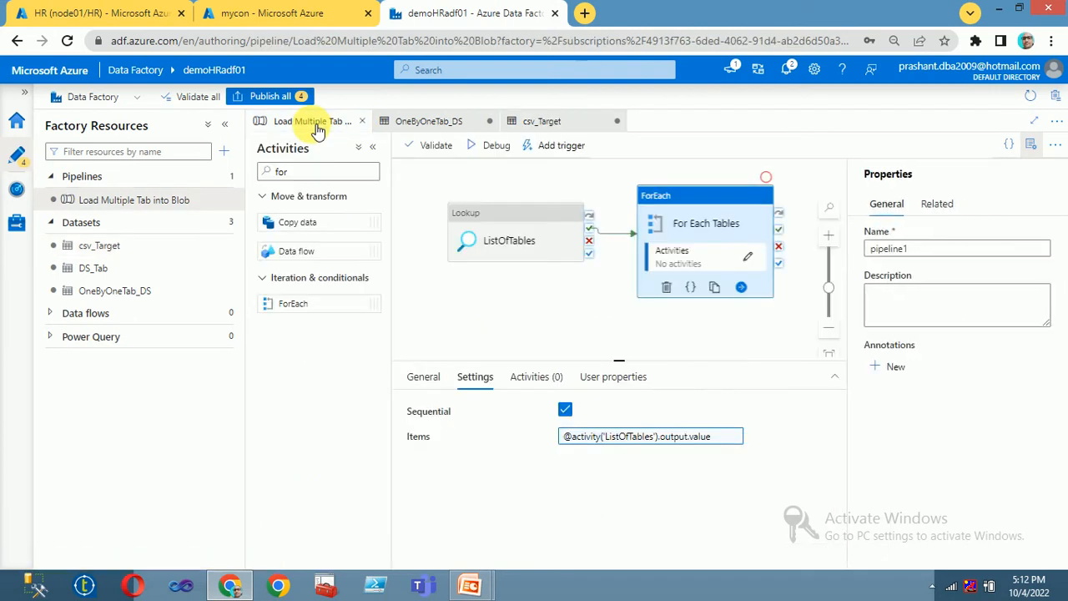
{"action": "left_click", "coordinate": [754, 258]}
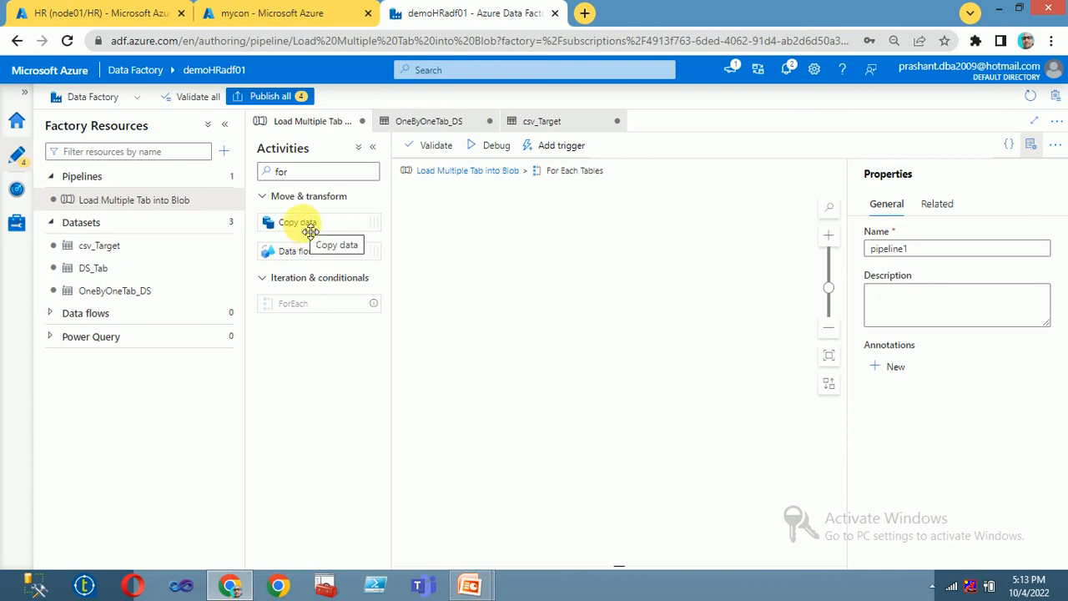
{"action": "left_click_drag", "start_coordinate": [309, 230], "coordinate": [566, 243]}
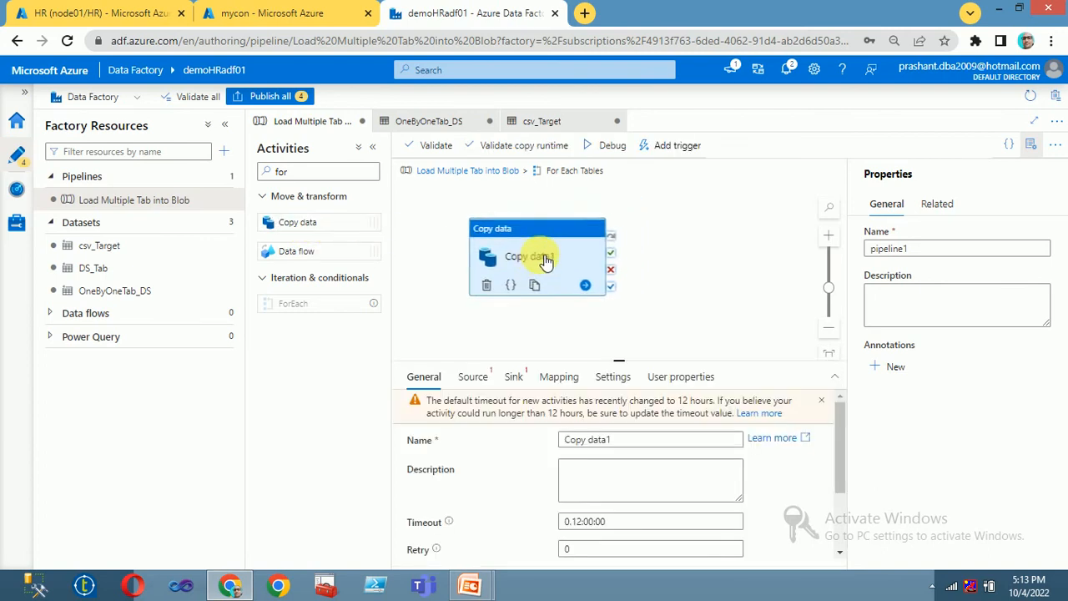
{"action": "left_click", "coordinate": [472, 377]}
{"action": "left_click", "coordinate": [640, 412]}
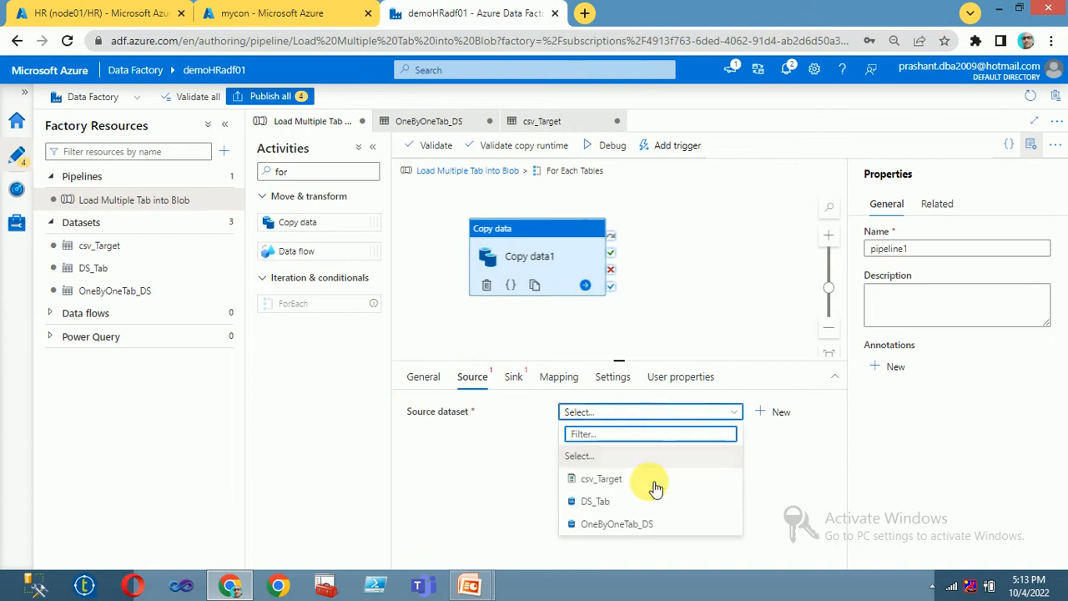
{"action": "left_click", "coordinate": [624, 524]}
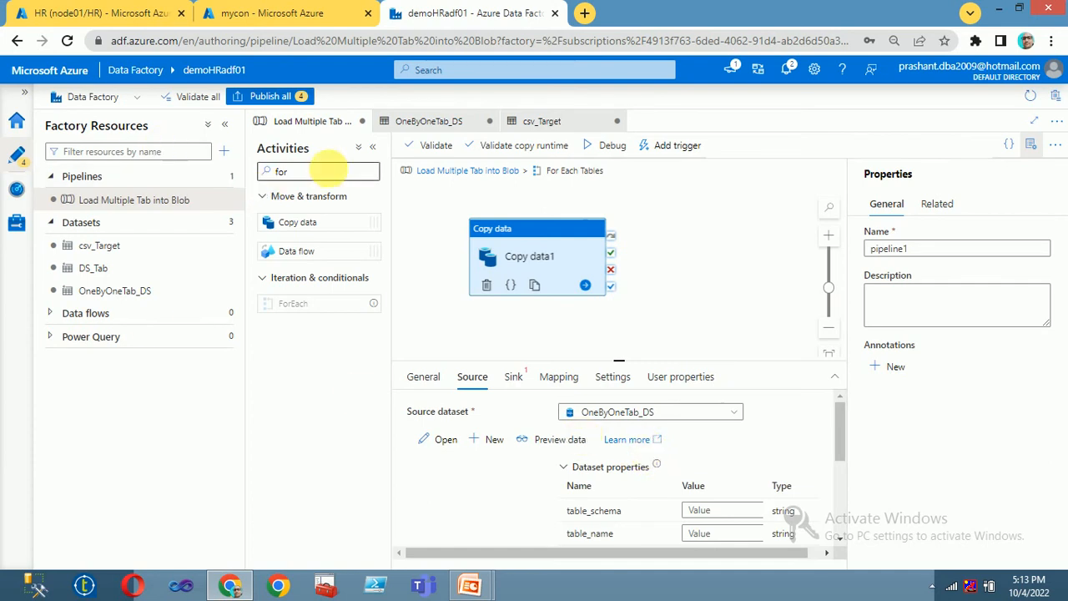
{"action": "left_click", "coordinate": [224, 124]}
{"action": "left_click", "coordinate": [375, 482]}
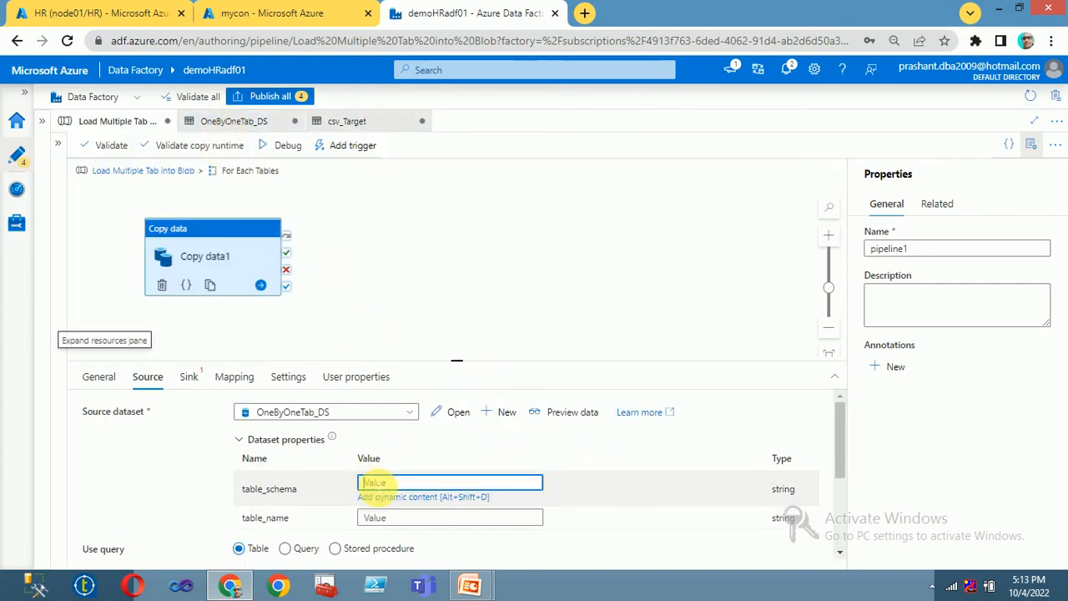
{"action": "left_click", "coordinate": [380, 499]}
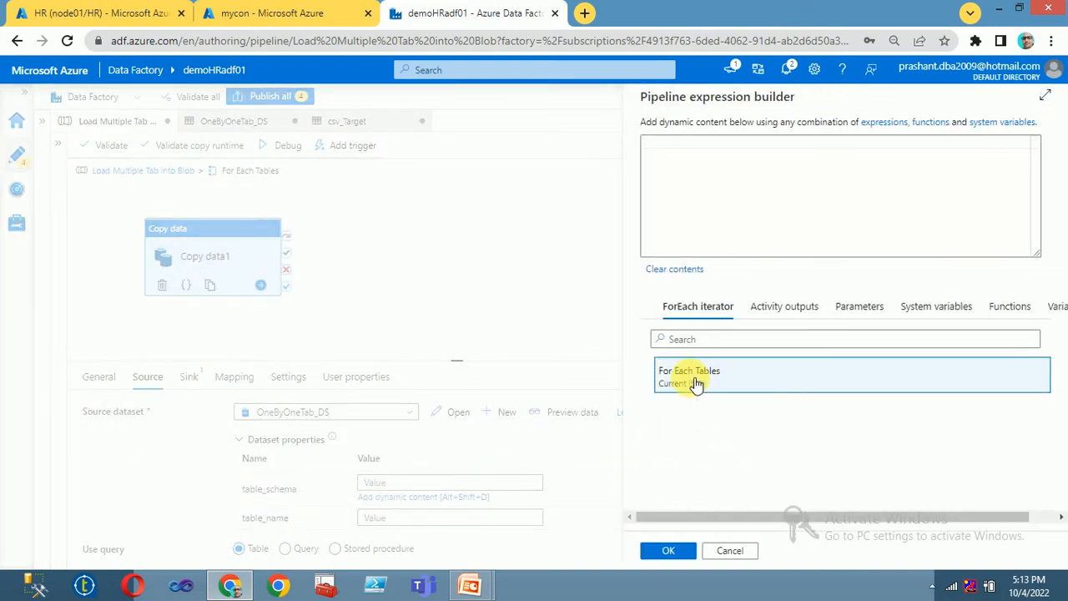
{"action": "left_click", "coordinate": [695, 385]}
{"action": "left_click", "coordinate": [715, 149]}
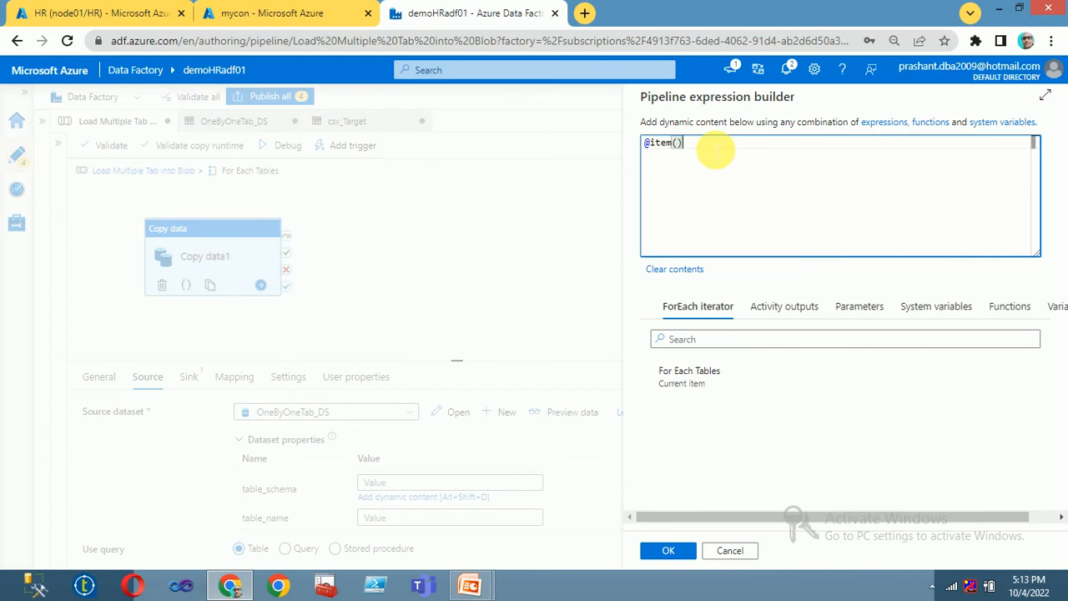
{"action": "type", "text": ".table"}
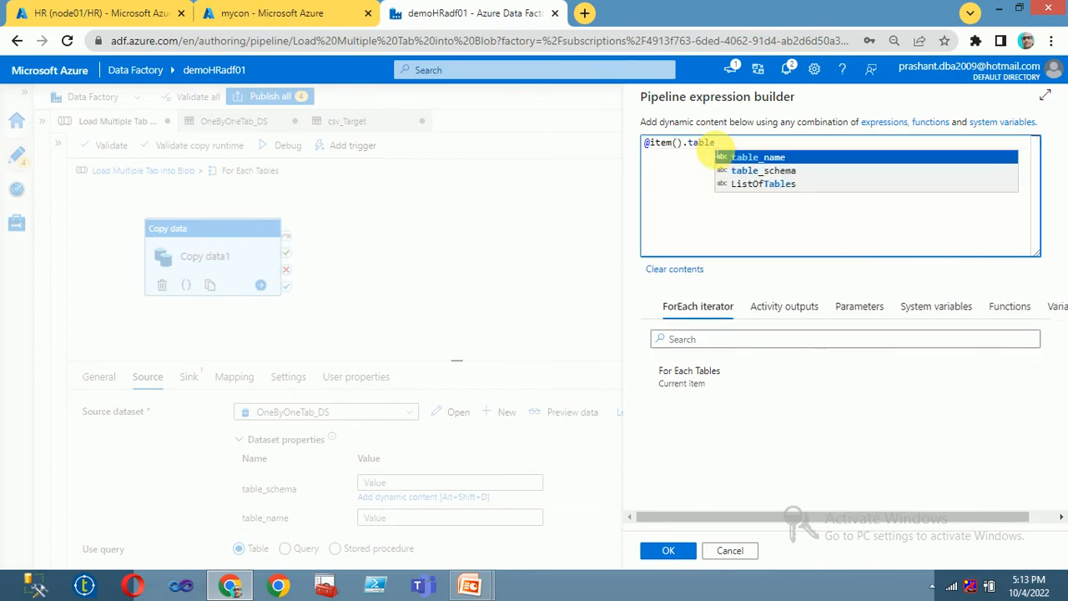
{"action": "left_click", "coordinate": [789, 172]}
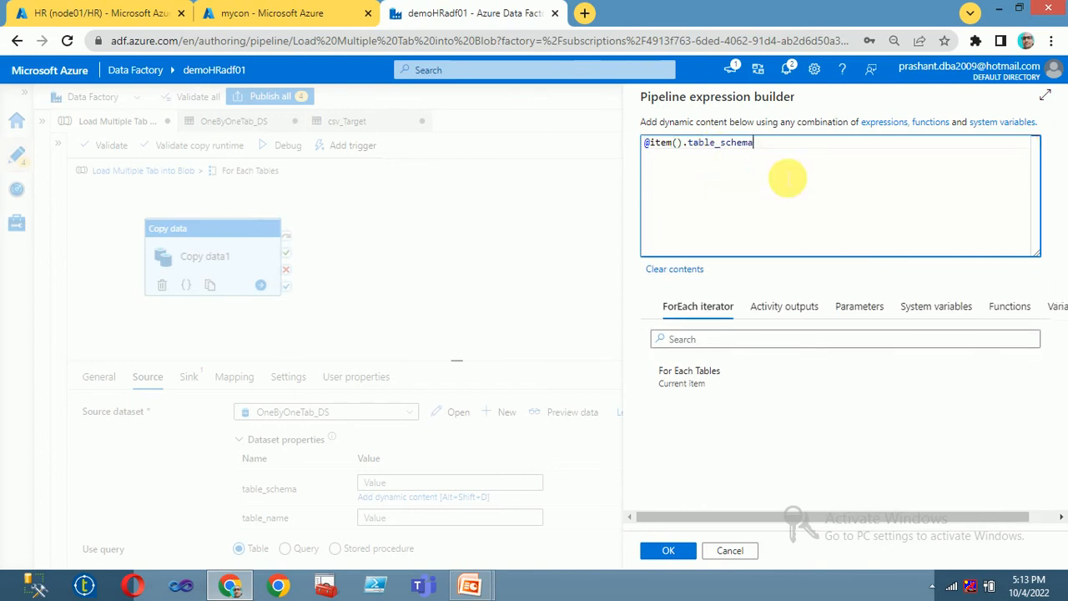
{"action": "left_click", "coordinate": [668, 549]}
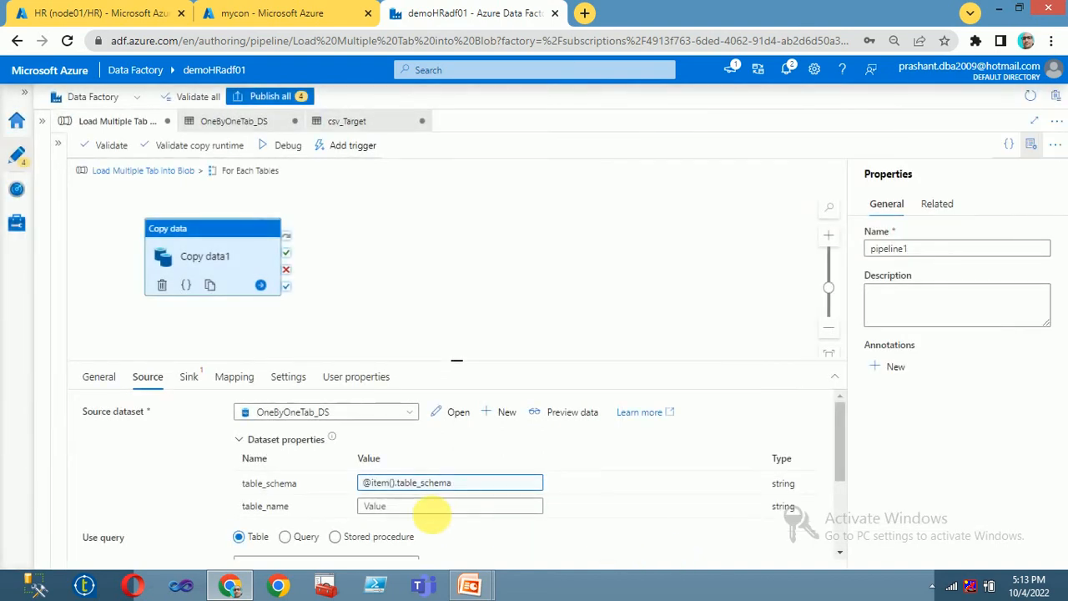
{"action": "left_click", "coordinate": [413, 507]}
{"action": "left_click", "coordinate": [425, 520]}
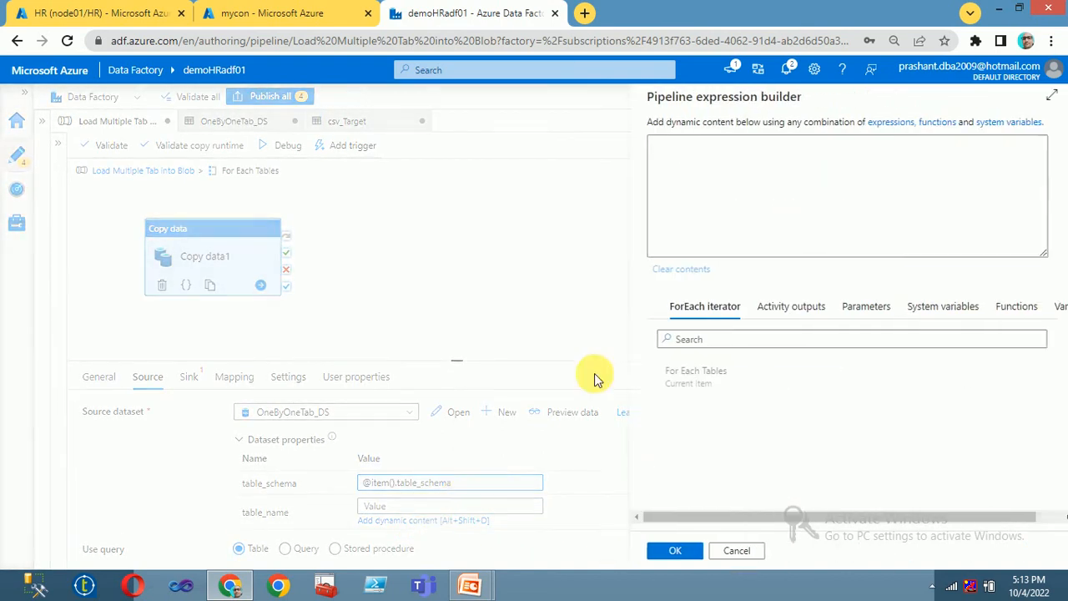
{"action": "left_click", "coordinate": [672, 375]}
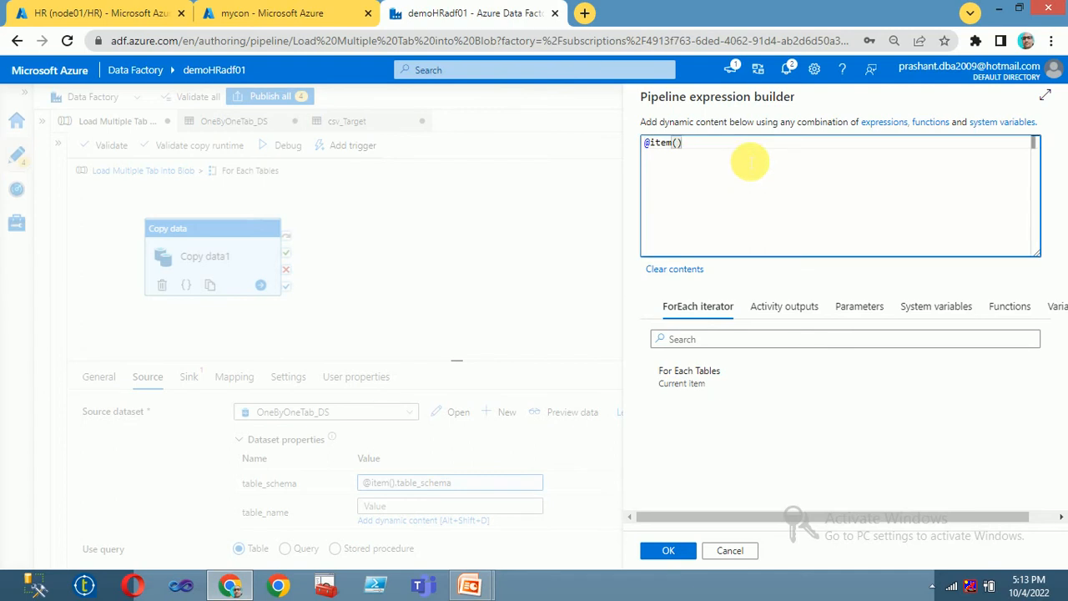
{"action": "type", "text": "/tab"}
{"action": "key", "text": "BackSpace"}
{"action": "key", "text": "BackSpace"}
{"action": "key", "text": "BackSpace"}
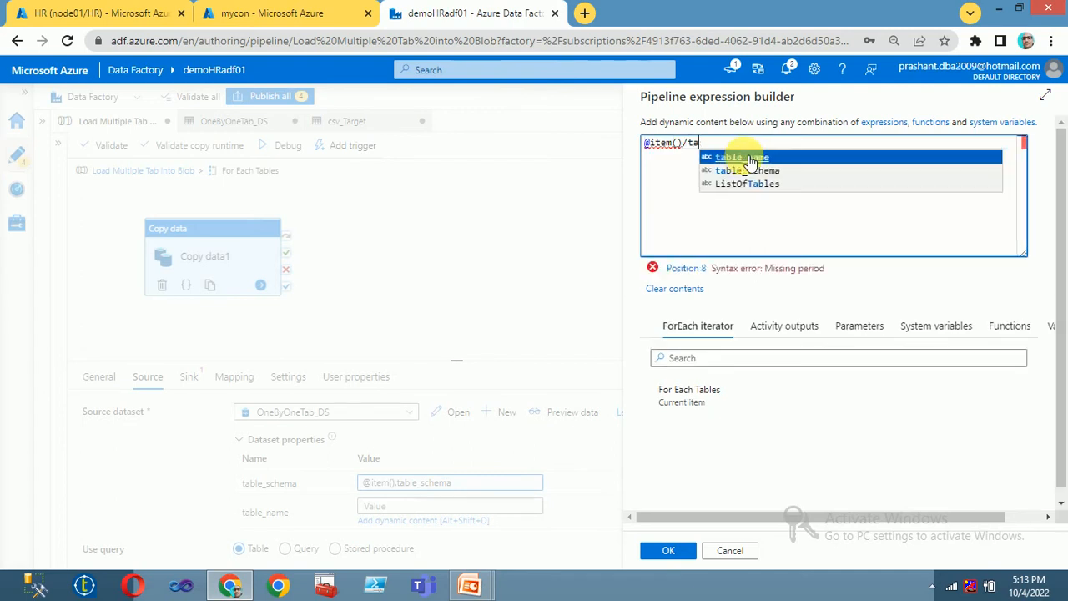
{"action": "key", "text": "BackSpace"}
{"action": "type", "text": ".tab"}
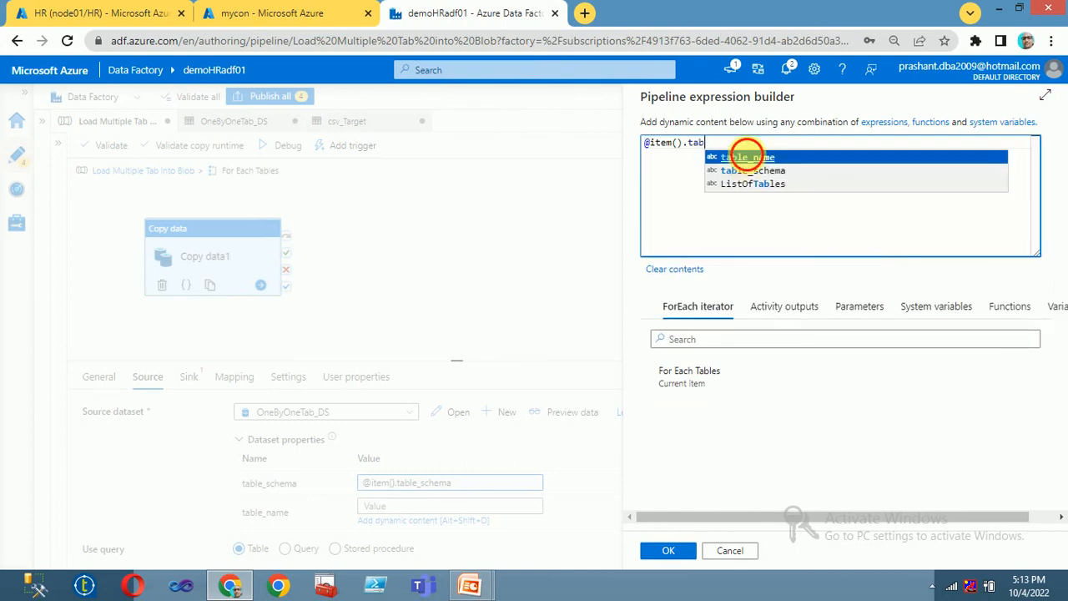
{"action": "left_click", "coordinate": [747, 157]}
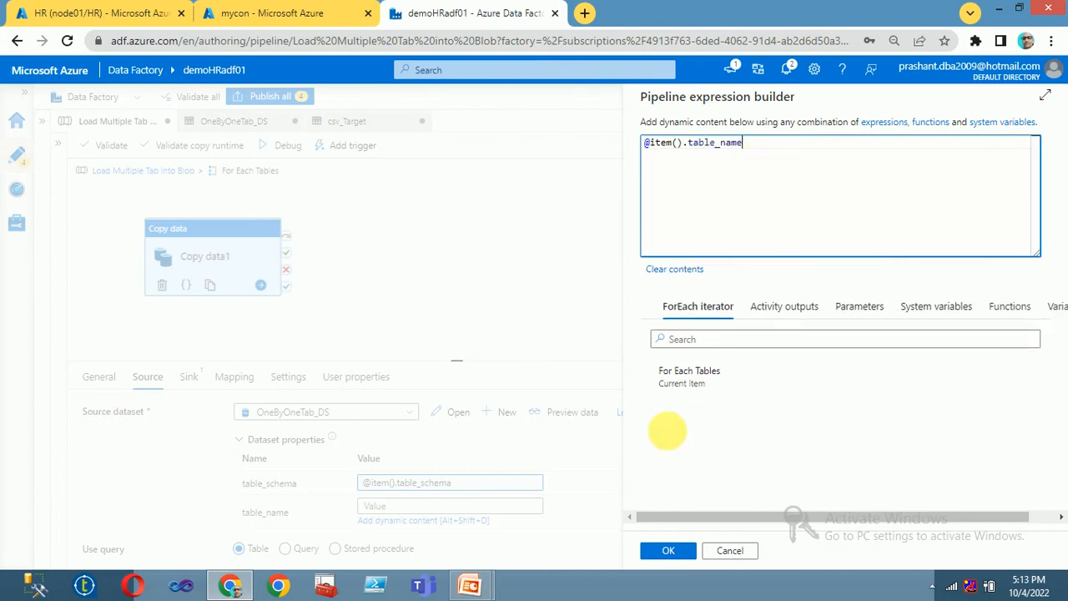
{"action": "left_click", "coordinate": [668, 550]}
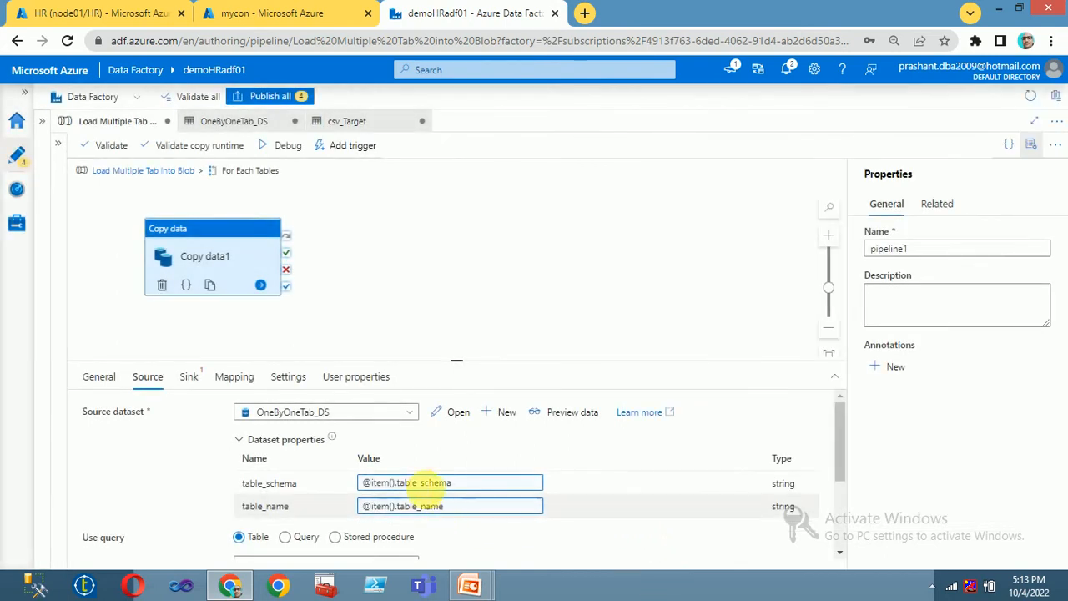
{"action": "scroll", "coordinate": [483, 457], "scroll_direction": "down", "scroll_amount": 3}
{"action": "scroll", "coordinate": [484, 452], "scroll_direction": "up", "scroll_amount": 3}
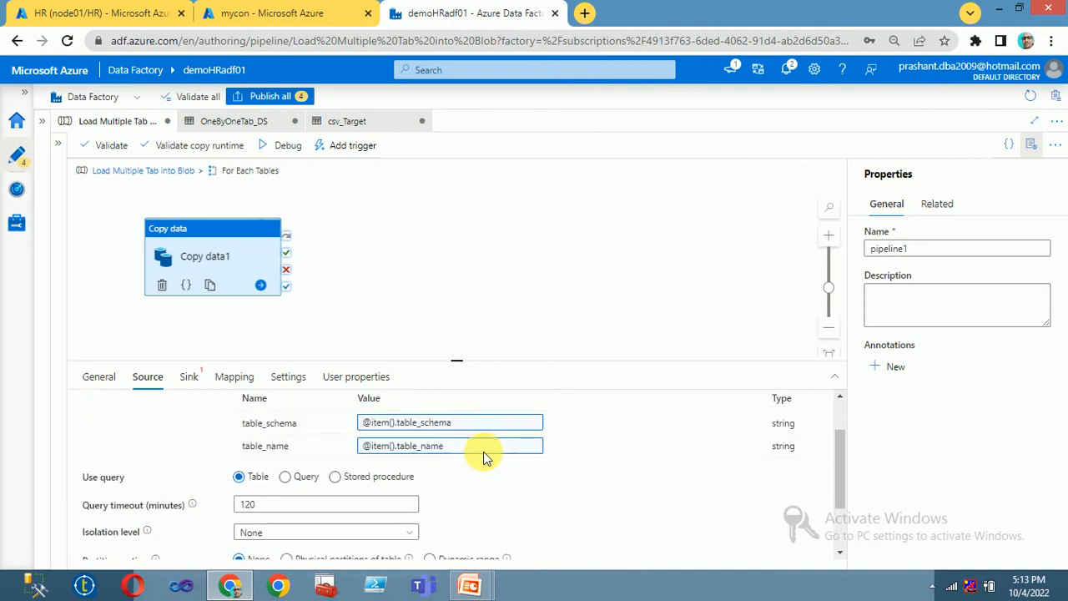
{"action": "left_click", "coordinate": [197, 382]}
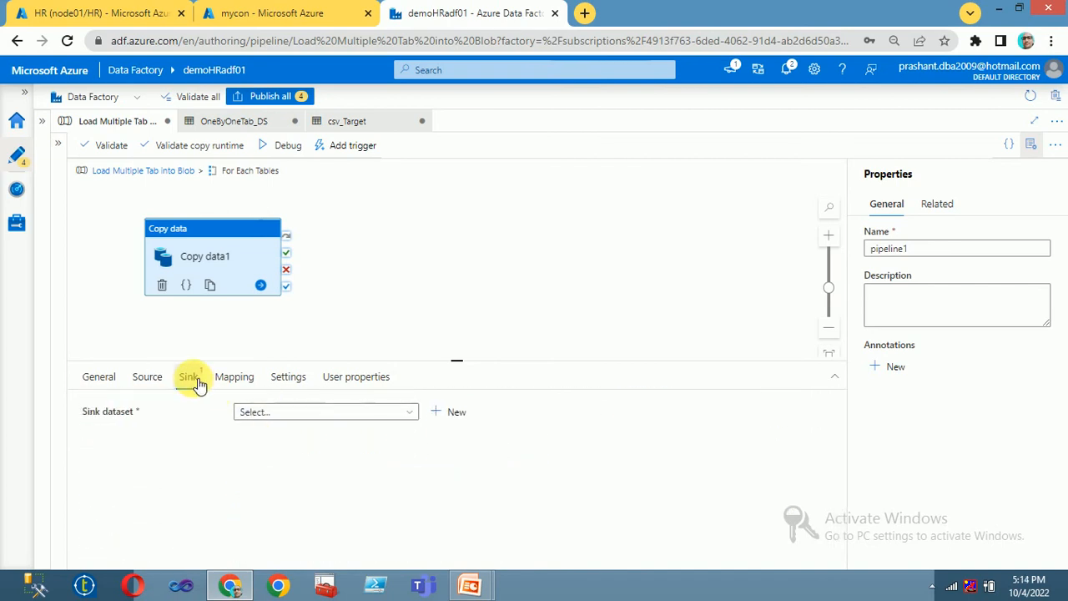
Step: Make csv_Target the sink dataset and open the dynamic content builder for filename
{"action": "left_click", "coordinate": [342, 414]}
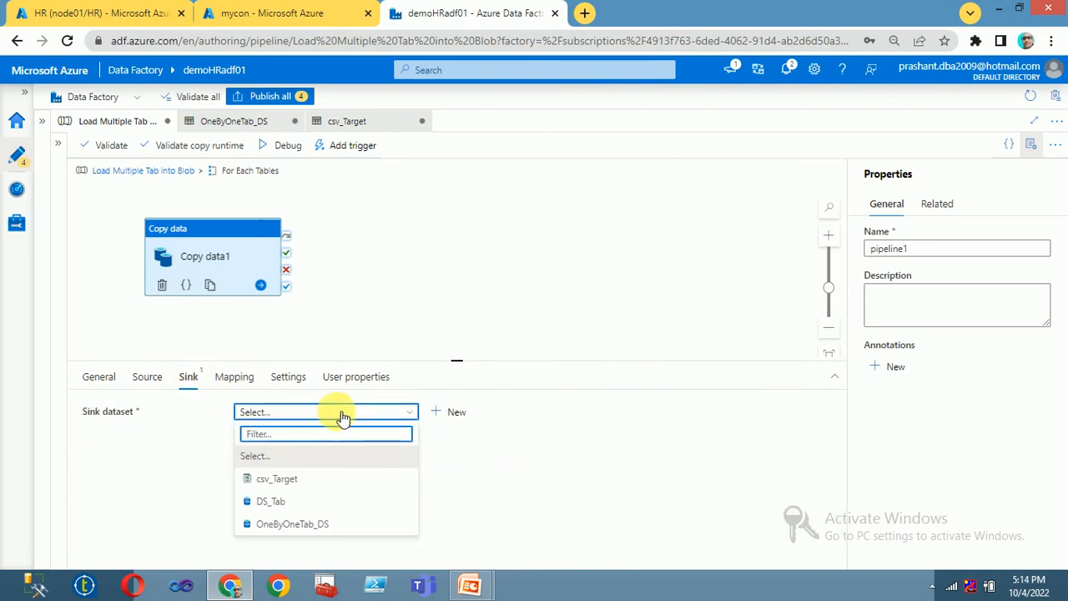
{"action": "left_click", "coordinate": [272, 478]}
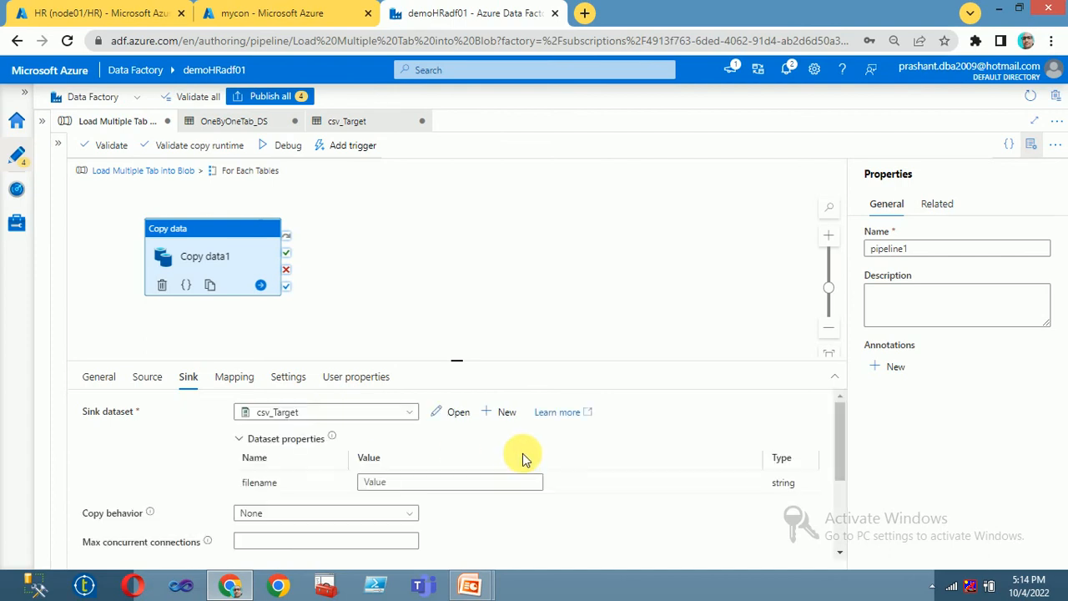
{"action": "left_click", "coordinate": [383, 482]}
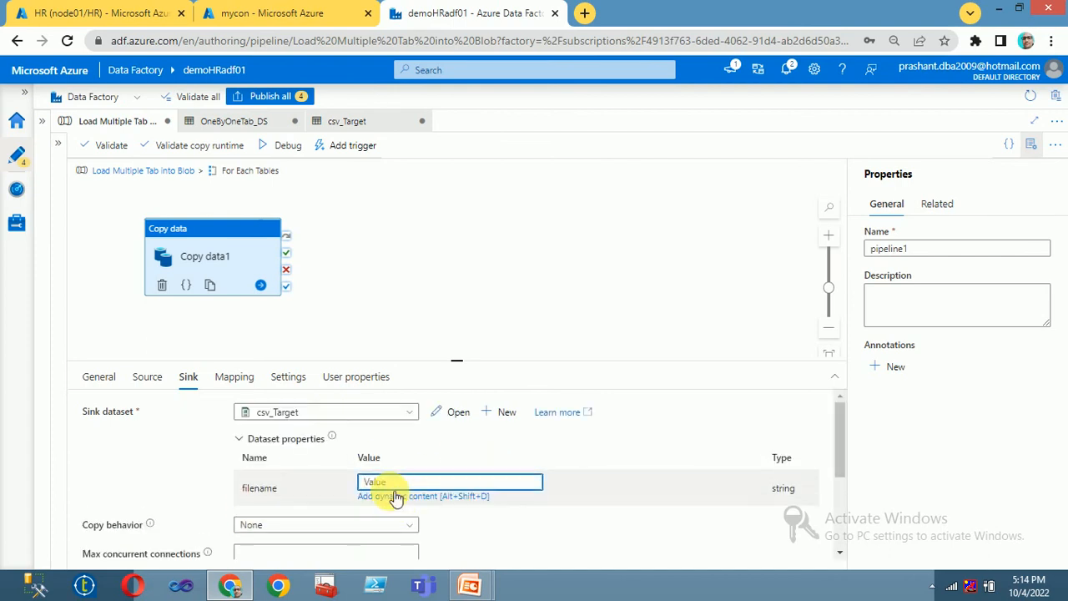
{"action": "left_click", "coordinate": [397, 498]}
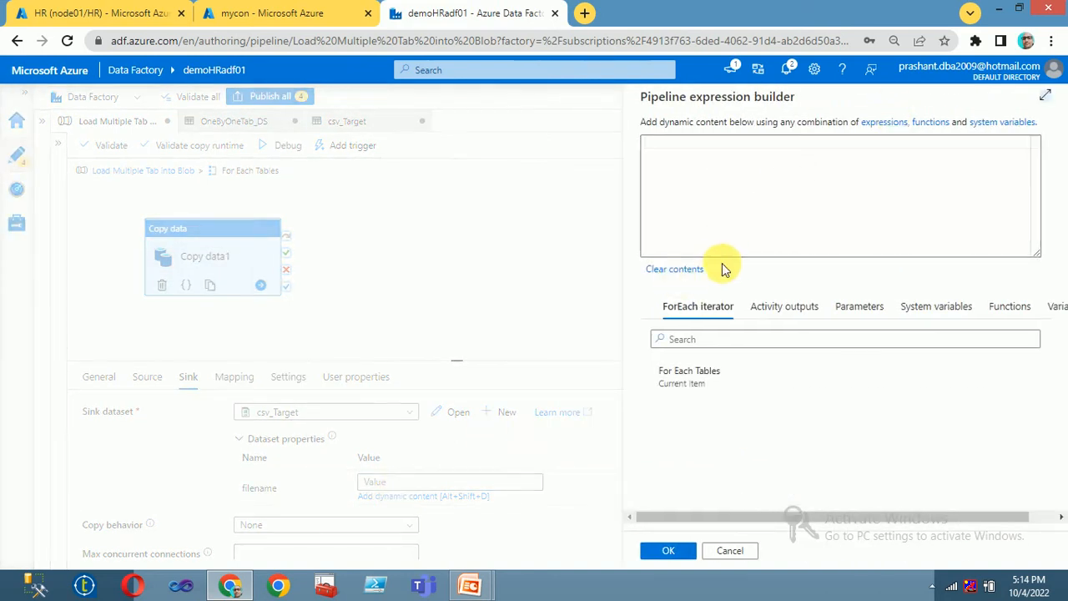
{"action": "left_click", "coordinate": [689, 376]}
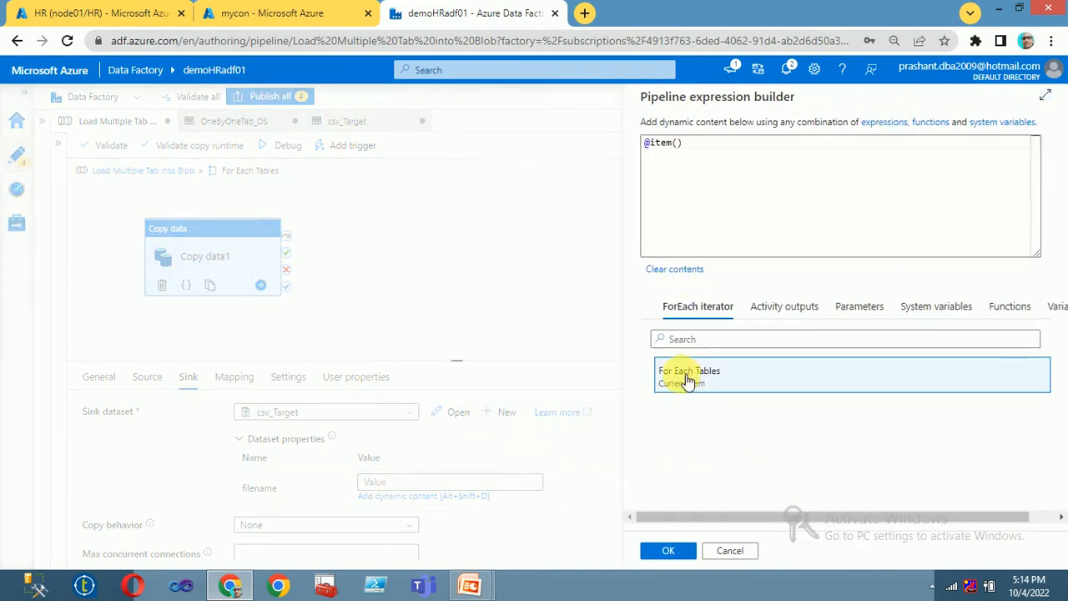
{"action": "left_click", "coordinate": [707, 154]}
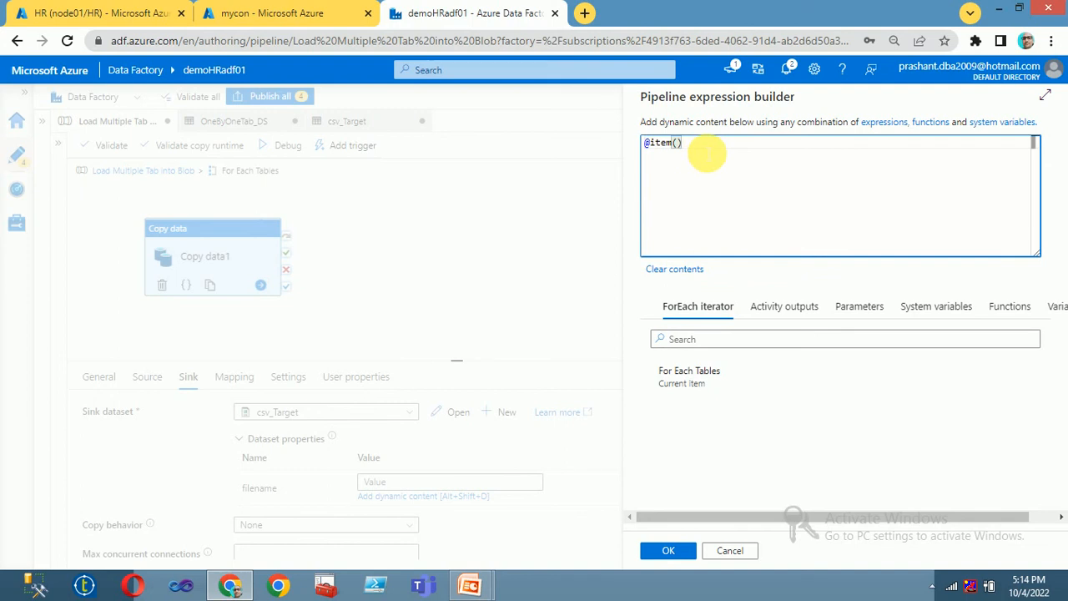
{"action": "key", "text": "ctrl+a"}
{"action": "key", "text": "Delete"}
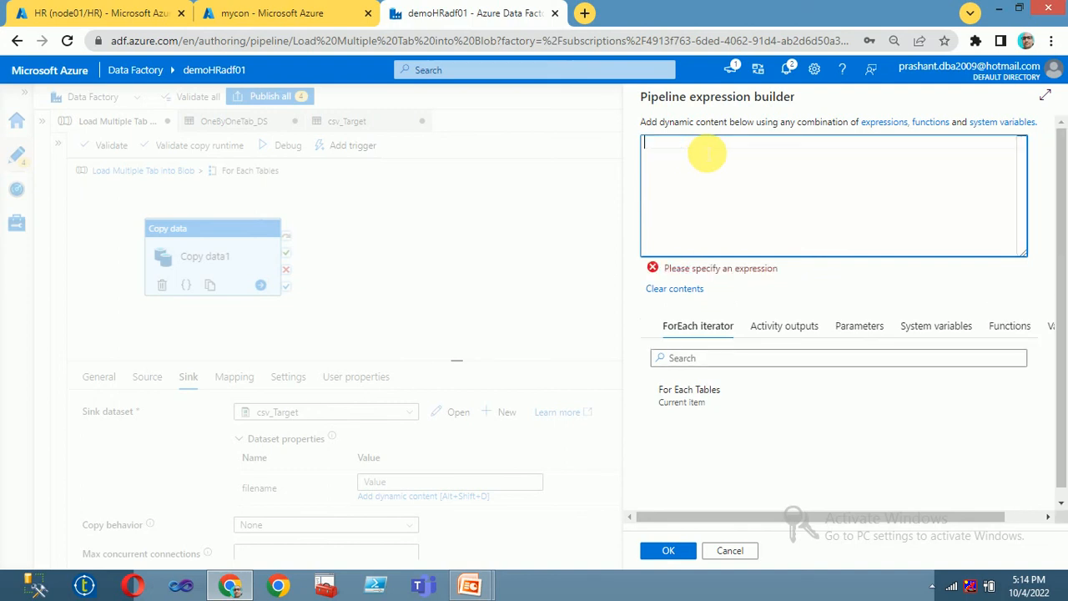
{"action": "key", "text": "super"}
{"action": "type", "text": "nte"}
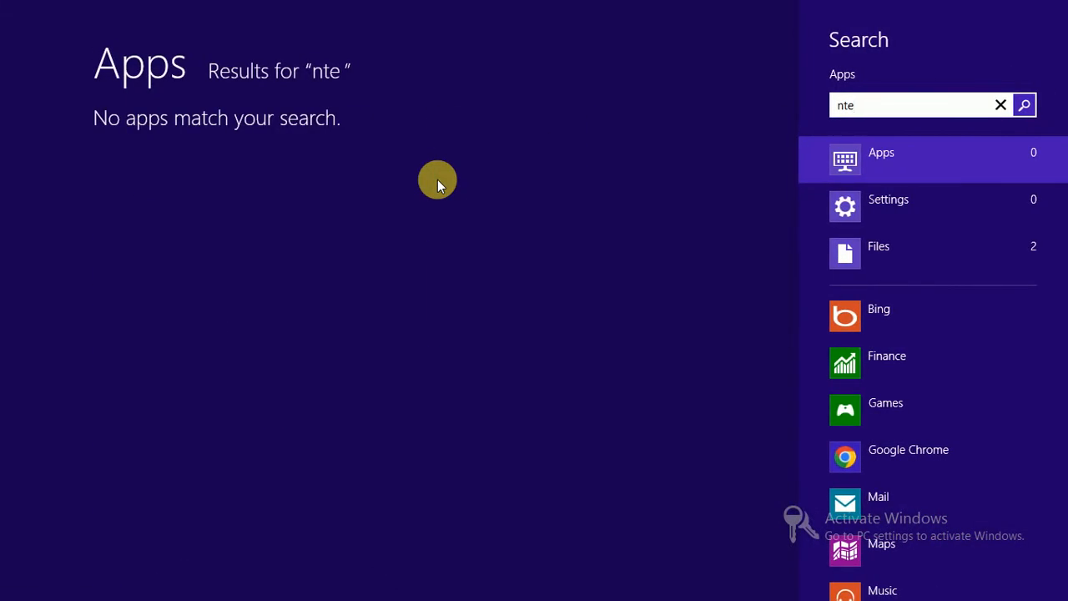
Step: Open Notepad and note the table dbo.city and its target file name dbo_city.csv
{"action": "key", "text": "BackSpace"}
{"action": "key", "text": "BackSpace"}
{"action": "type", "text": "ote"}
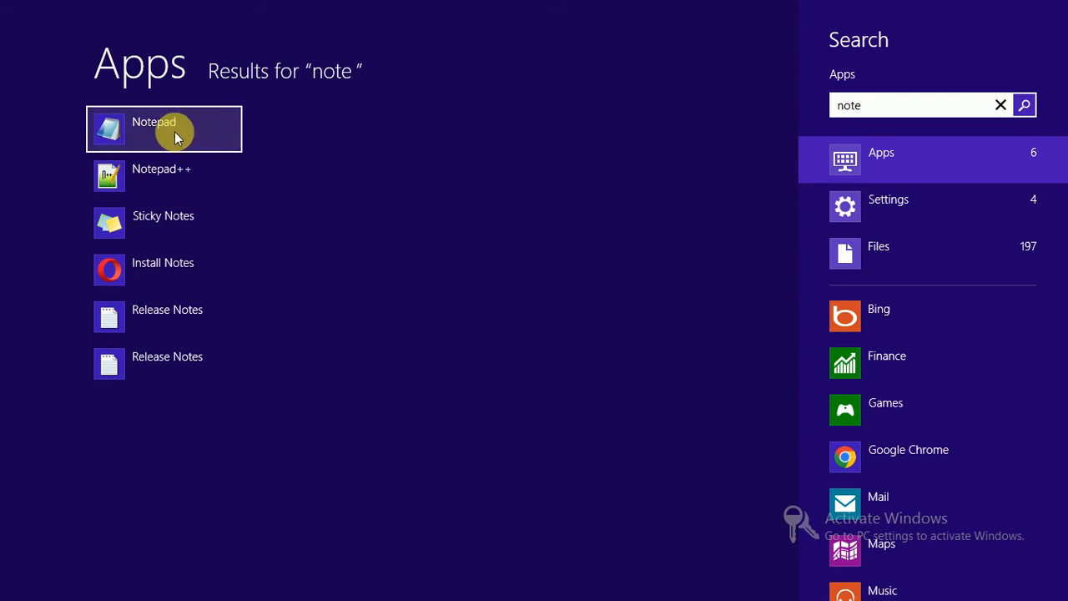
{"action": "left_click", "coordinate": [174, 131]}
{"action": "left_click_drag", "start_coordinate": [429, 17], "coordinate": [431, 119]}
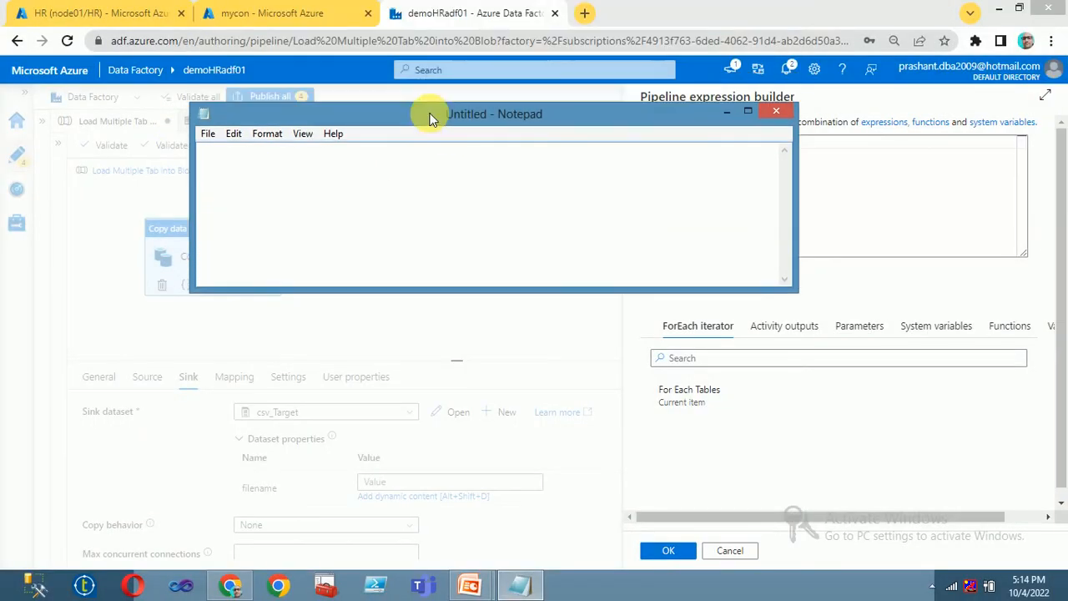
{"action": "left_click", "coordinate": [308, 214]}
{"action": "type", "text": "dbo.city"}
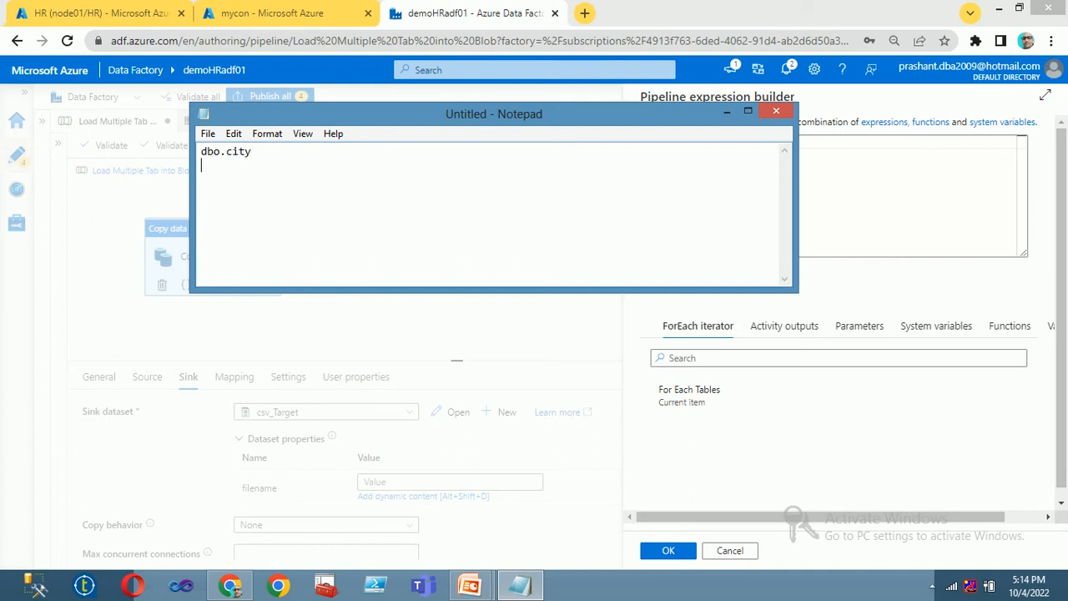
{"action": "type", "text": "d"}
{"action": "left_click", "coordinate": [282, 184]}
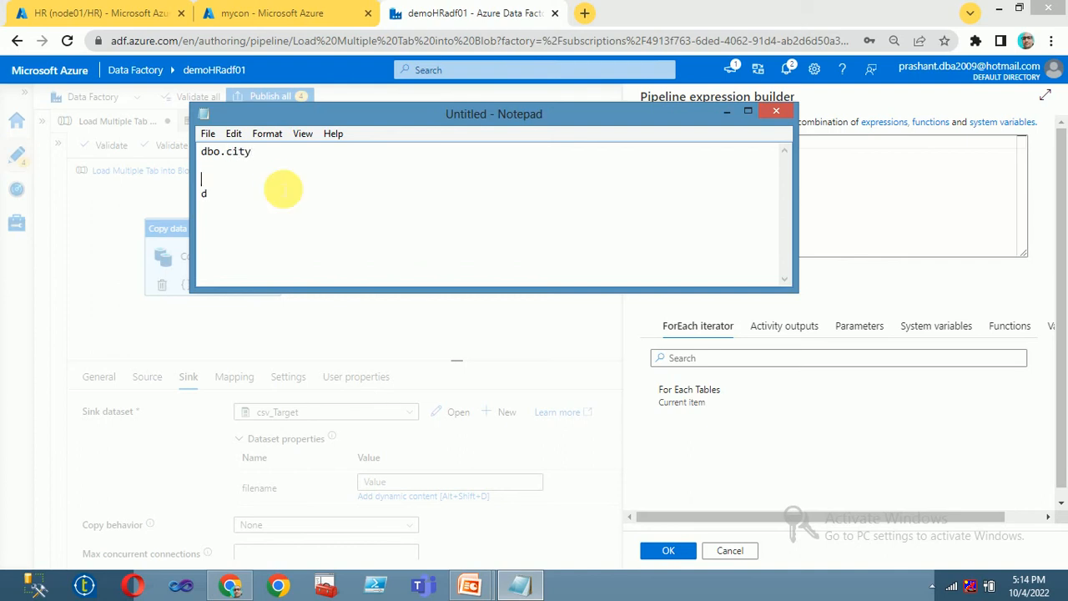
{"action": "type", "text": "o"}
{"action": "left_click", "coordinate": [283, 190]}
{"action": "type", "text": "dbo"}
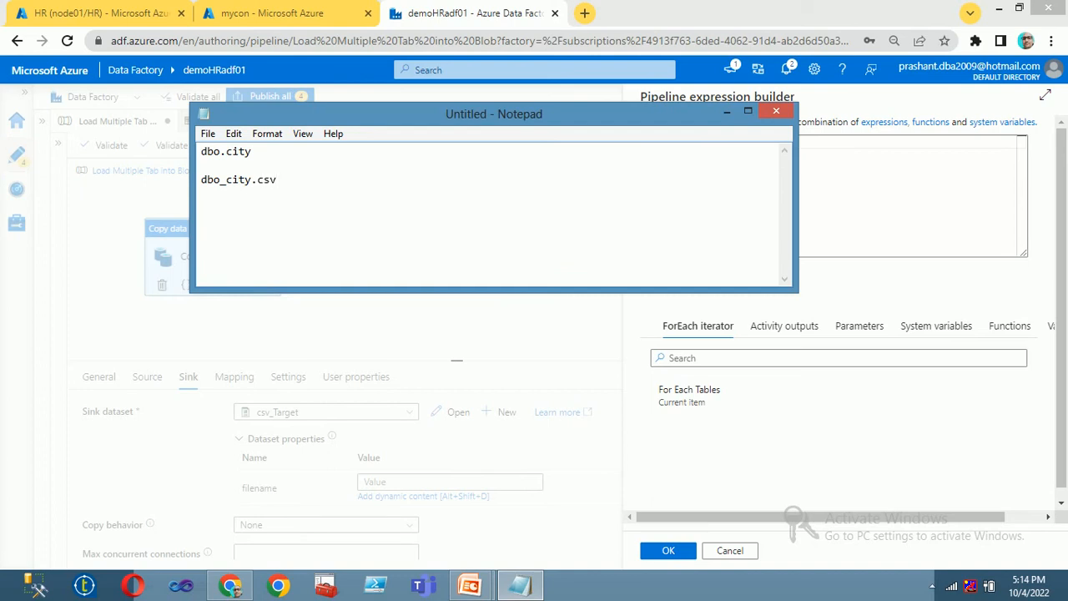
{"action": "key", "text": "shift+Home"}
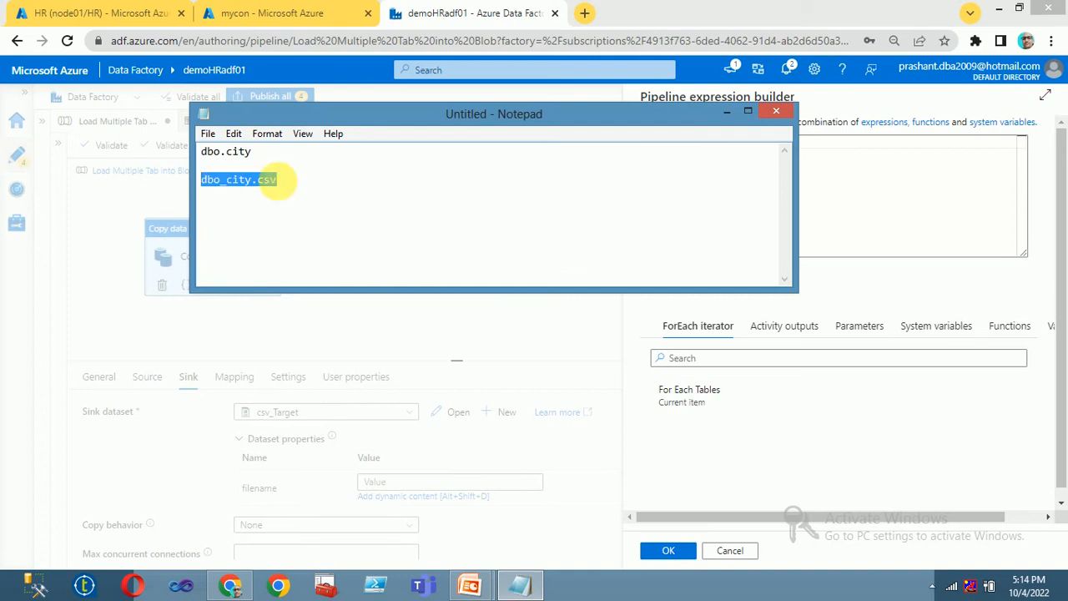
{"action": "left_click", "coordinate": [282, 13]}
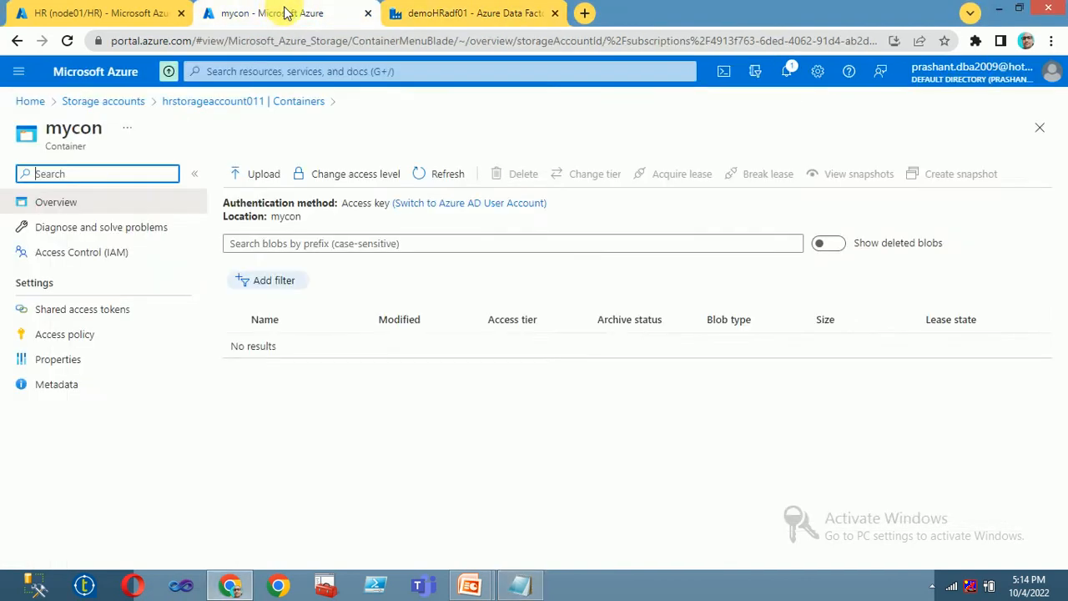
{"action": "left_click", "coordinate": [500, 13]}
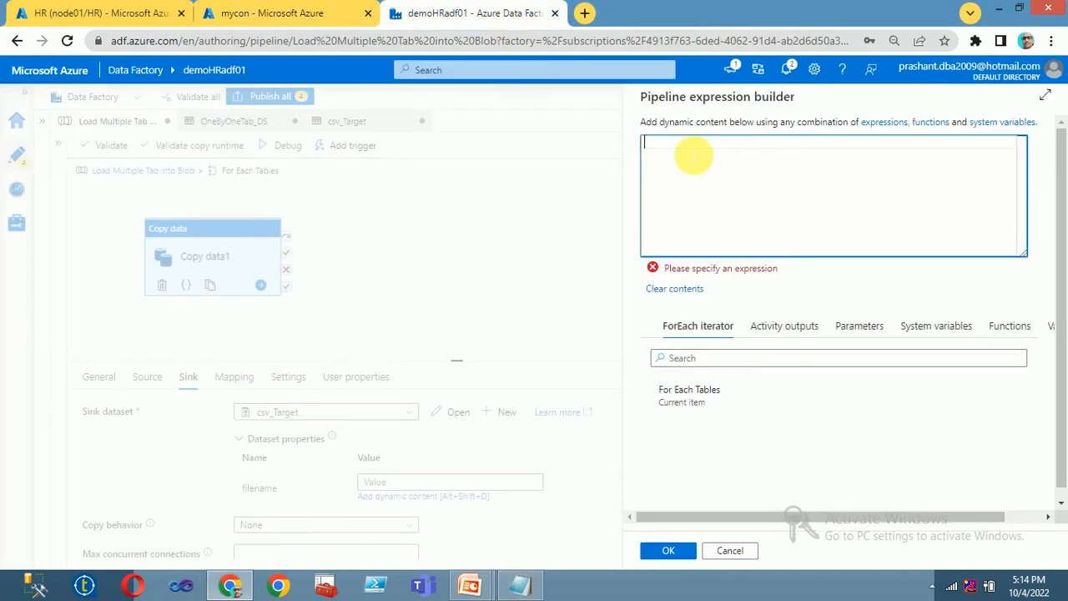
{"action": "left_click", "coordinate": [706, 396]}
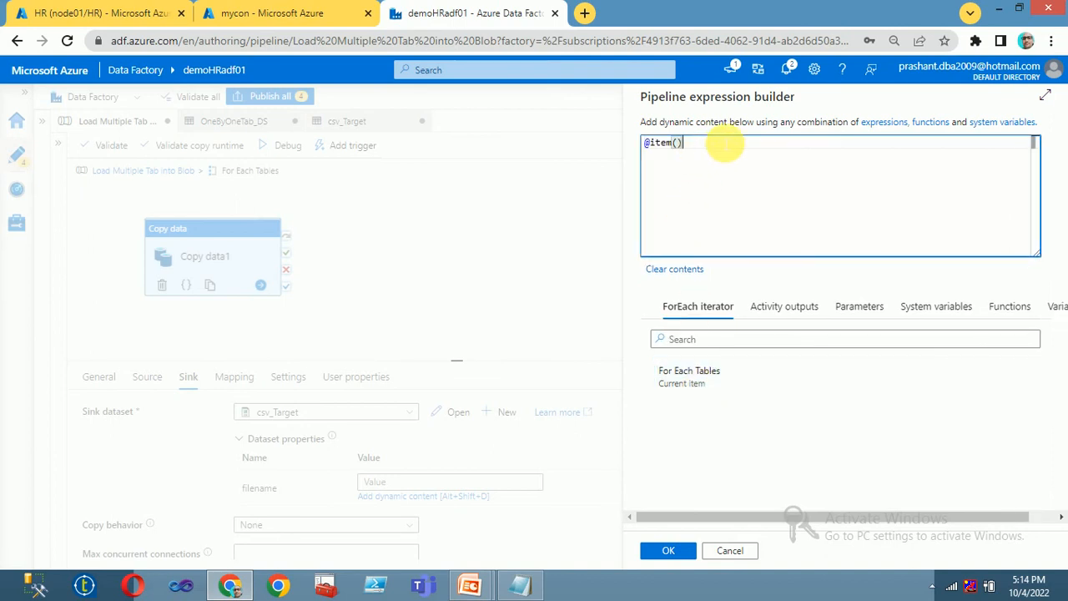
{"action": "type", "text": "."}
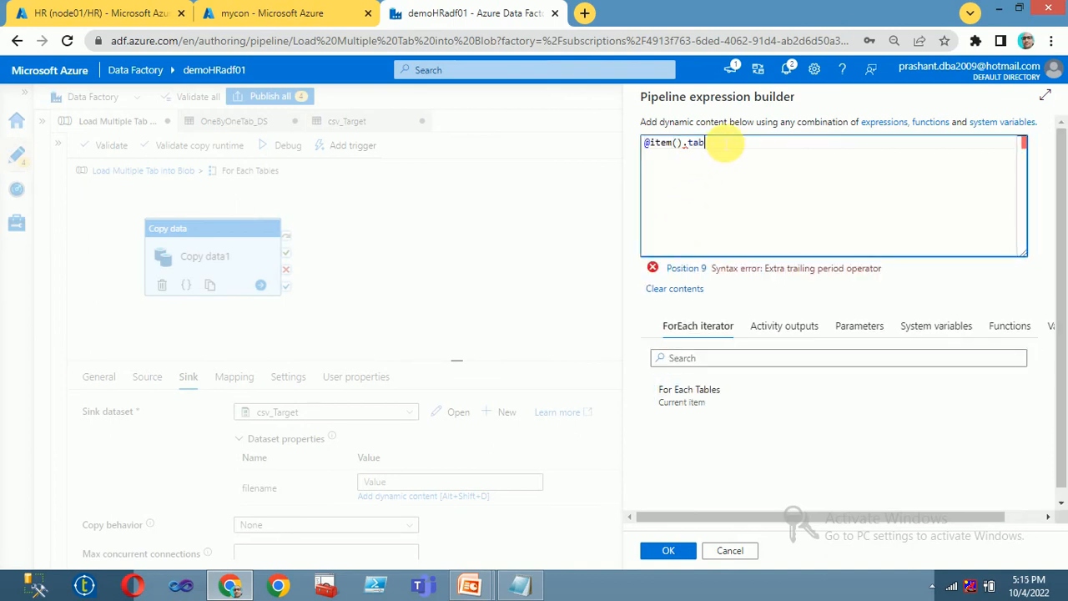
{"action": "type", "text": "tab"}
{"action": "left_click", "coordinate": [747, 171]}
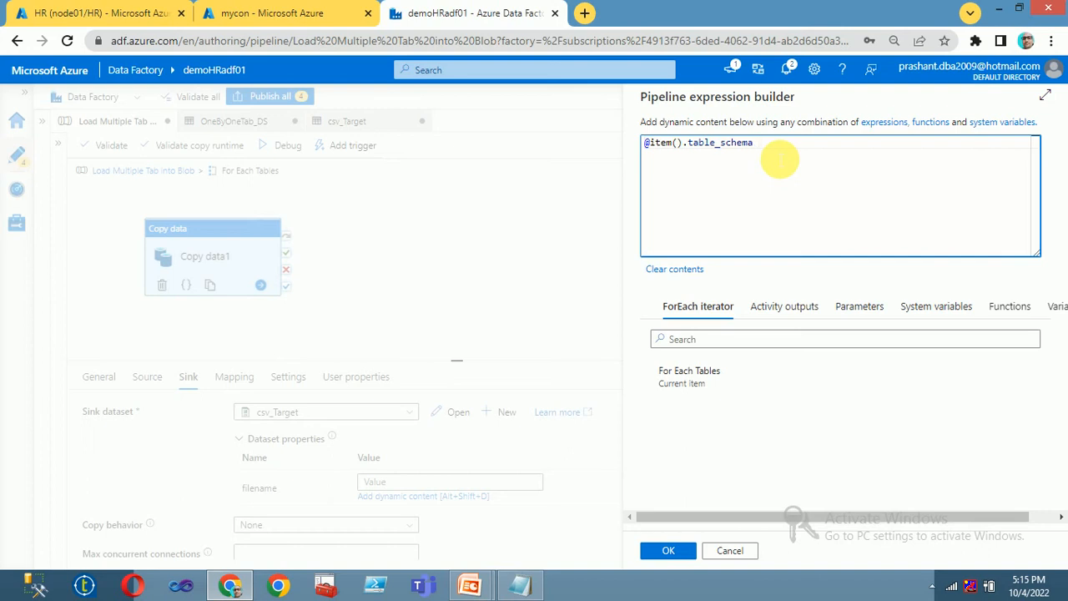
{"action": "left_click_drag", "start_coordinate": [779, 158], "coordinate": [513, 158]}
{"action": "key", "text": "BackSpace"}
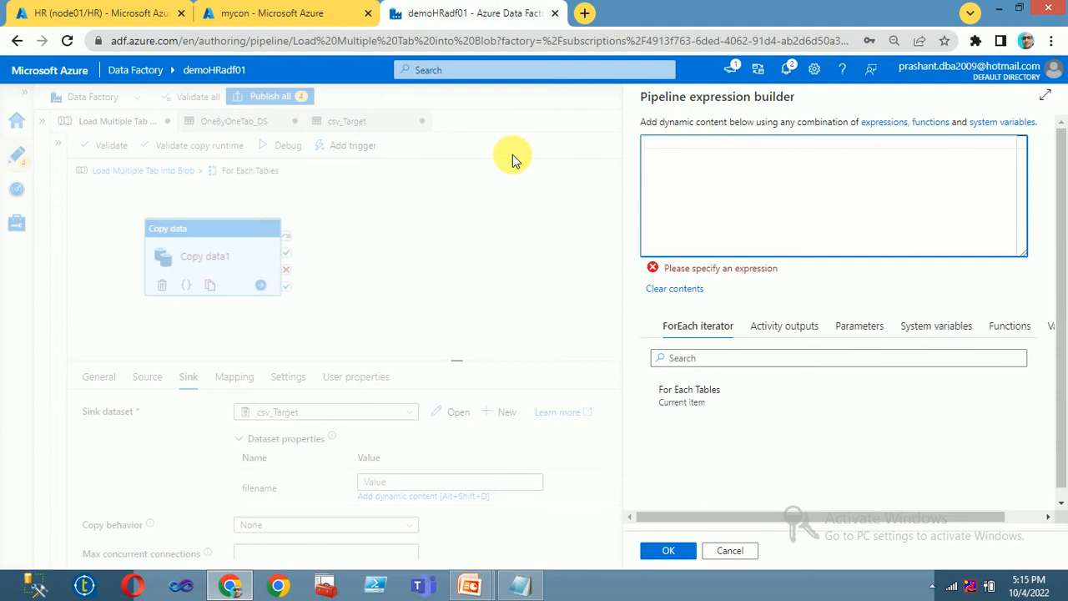
{"action": "type", "text": "@con"}
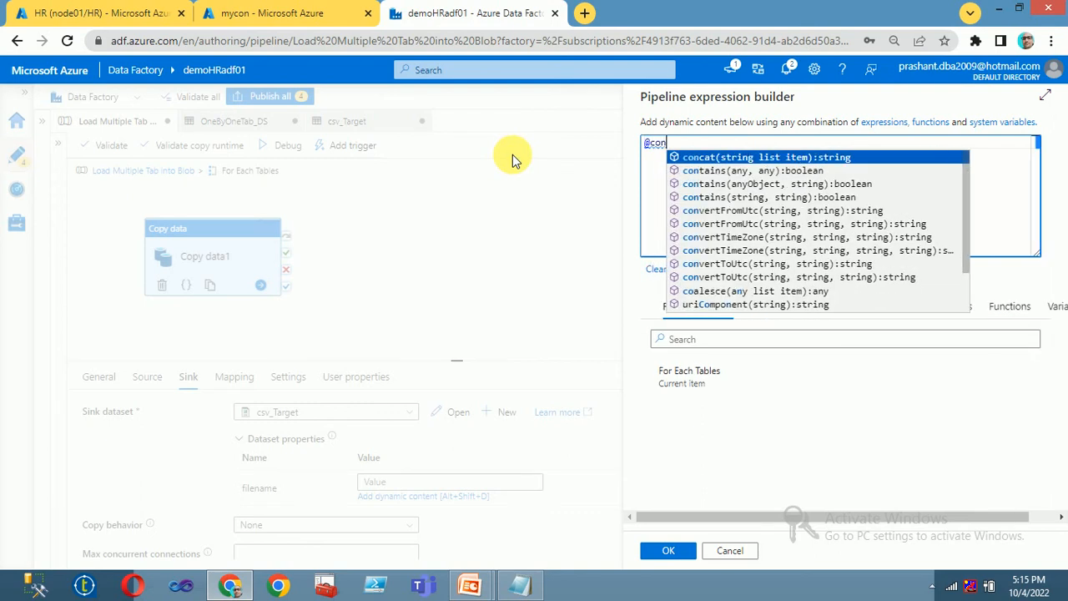
{"action": "left_click", "coordinate": [733, 157]}
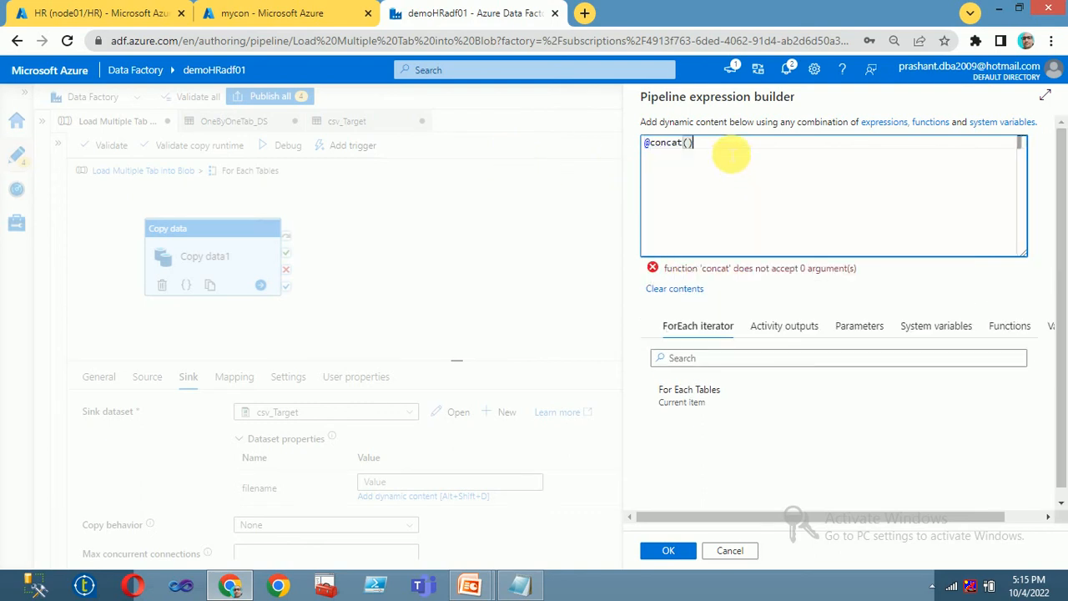
{"action": "key", "text": "BackSpace"}
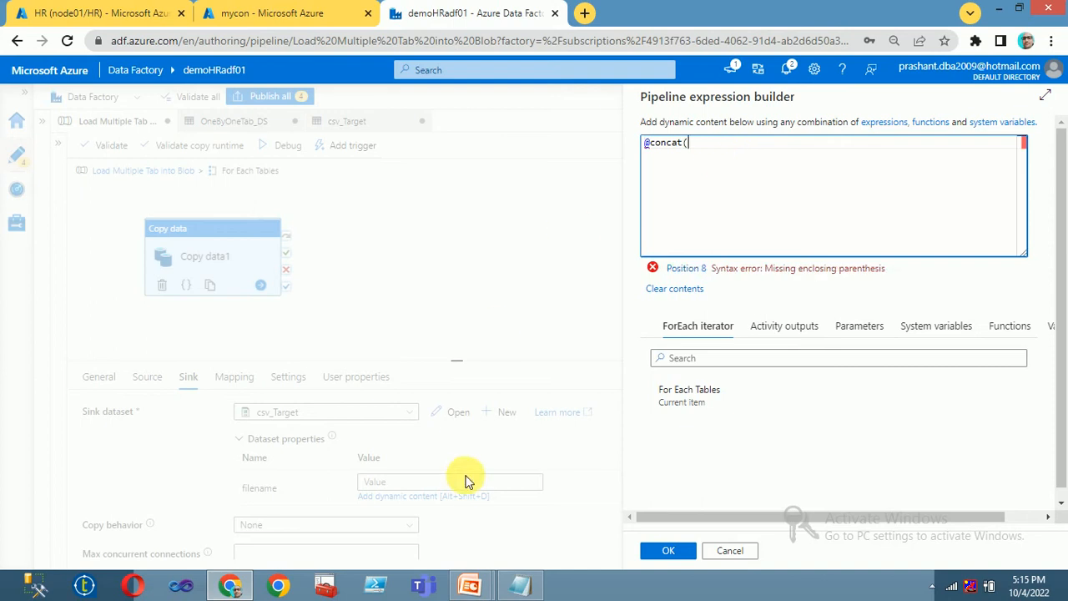
{"action": "left_click", "coordinate": [702, 394]}
{"action": "left_click", "coordinate": [742, 151]}
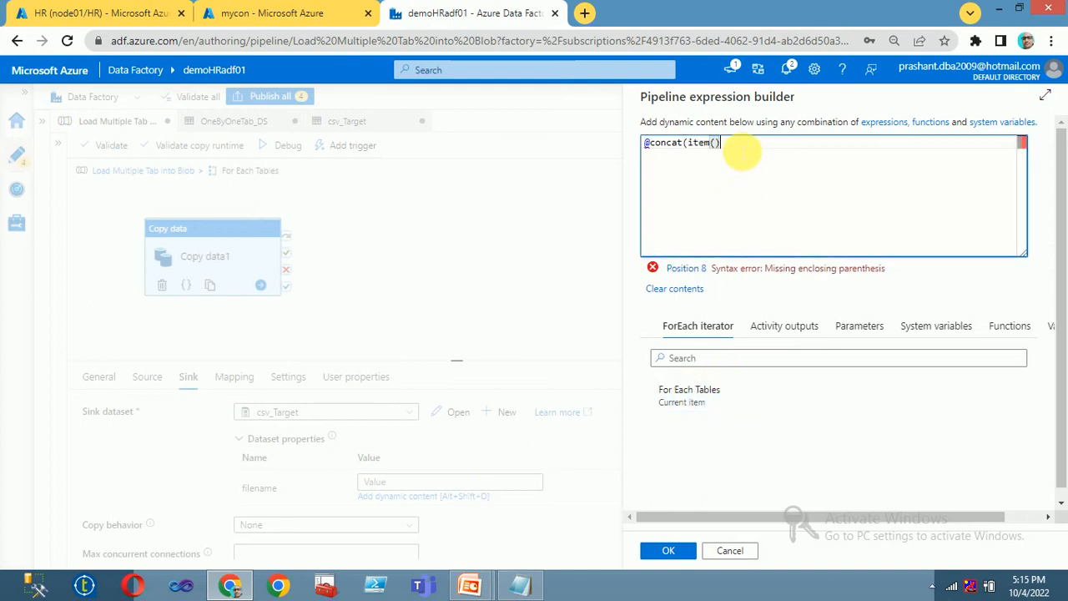
{"action": "type", "text": ".table"}
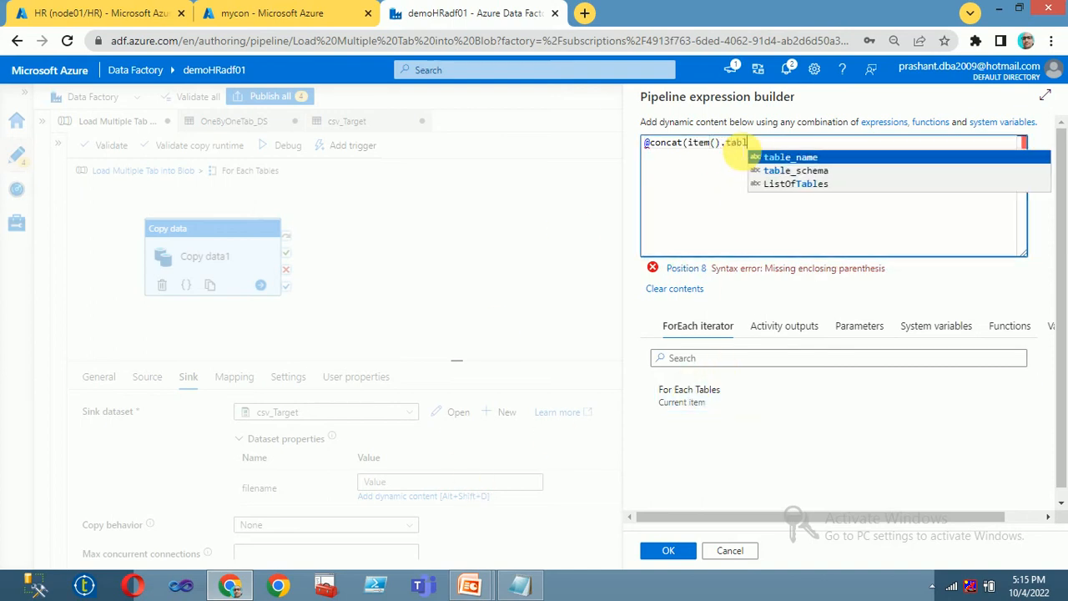
{"action": "left_click", "coordinate": [821, 172]}
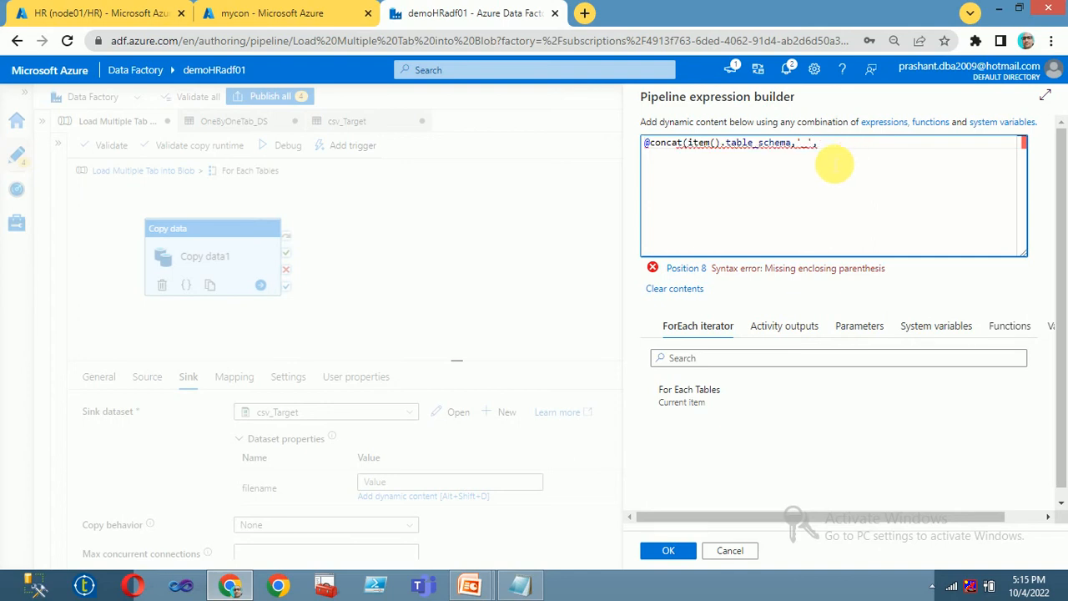
Step: Finish the concat with '_', item().table_name and '.csv', and confirm the expression
{"action": "left_click", "coordinate": [684, 389]}
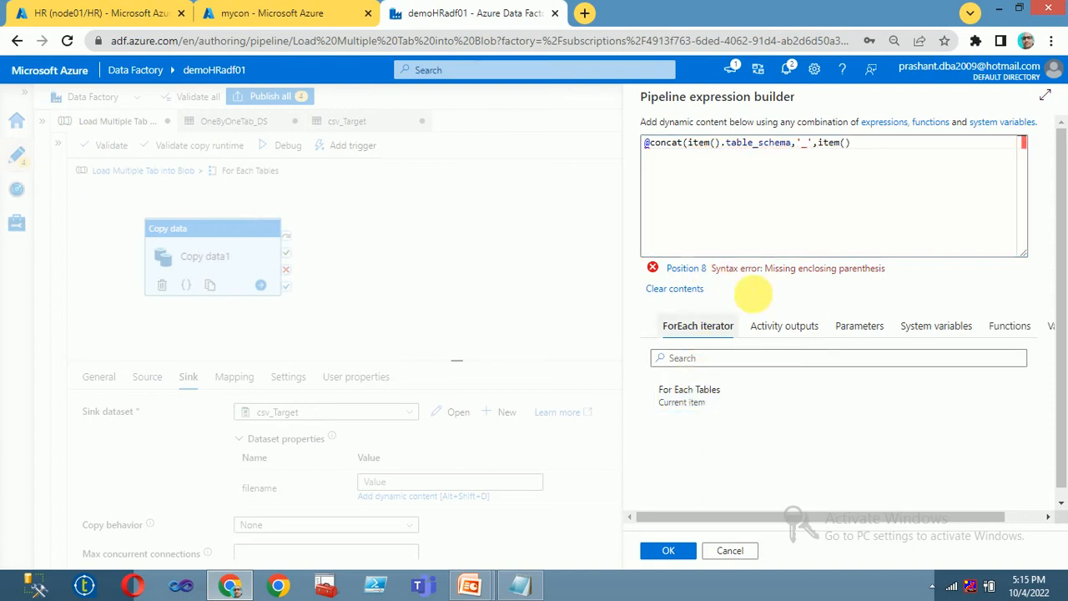
{"action": "left_click", "coordinate": [868, 146]}
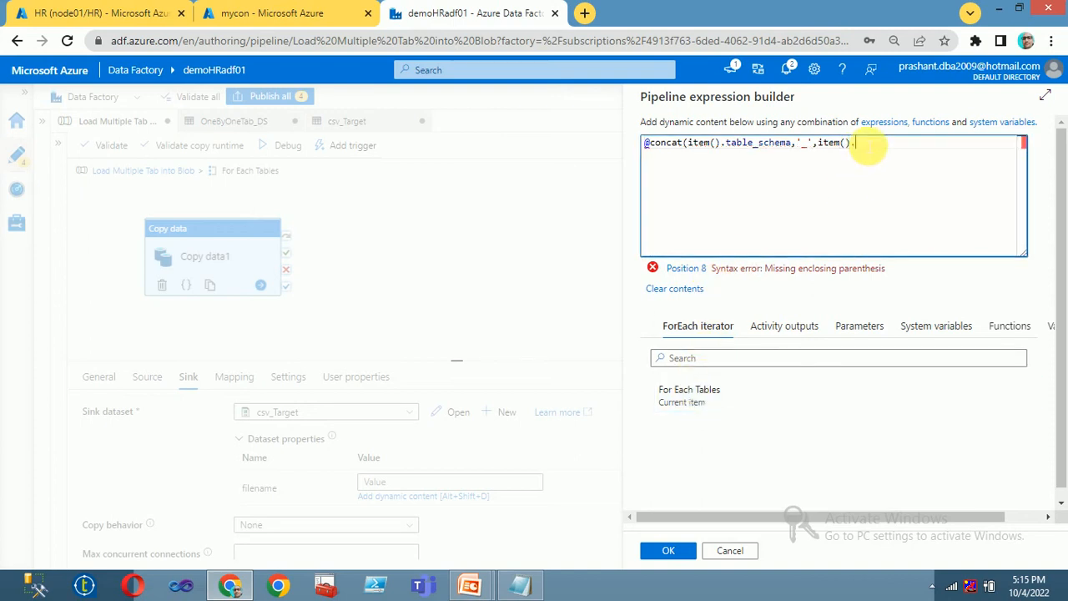
{"action": "type", "text": ".tab"}
{"action": "left_click", "coordinate": [818, 157]}
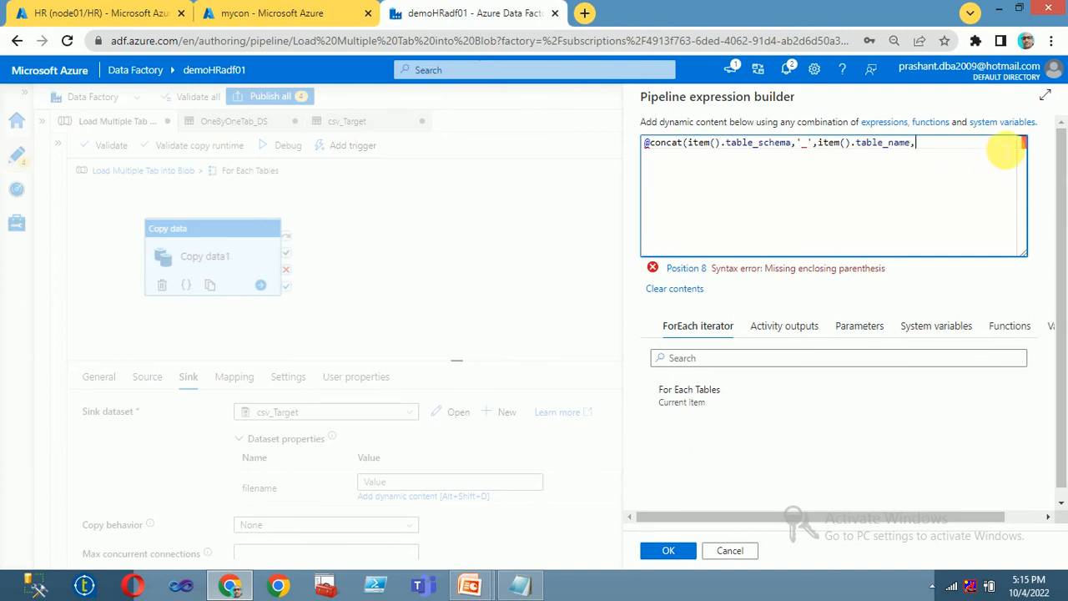
{"action": "type", "text": ","}
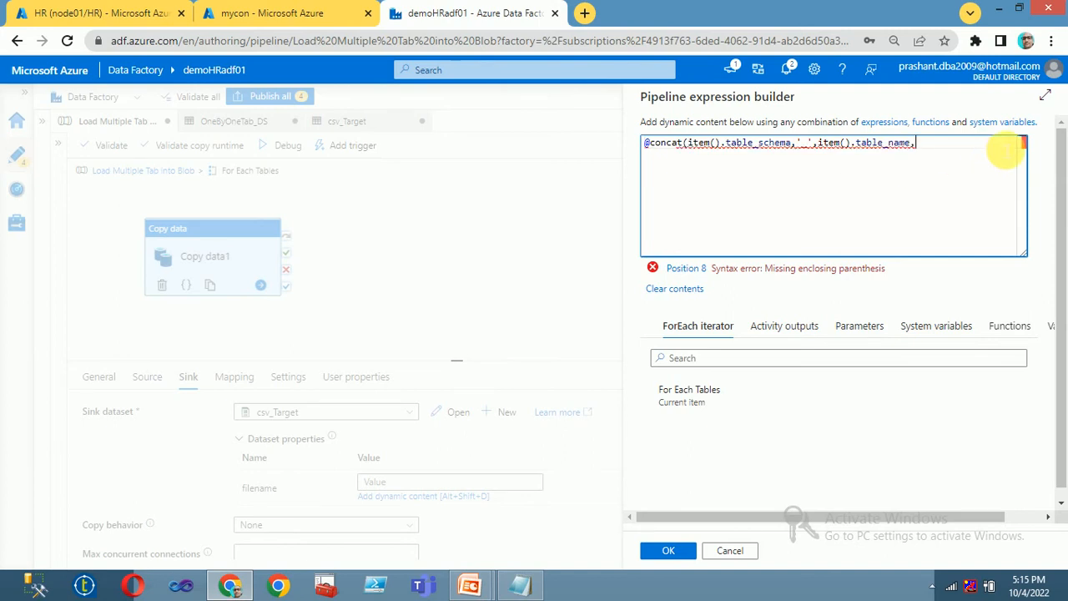
{"action": "type", "text": "'.cs'"}
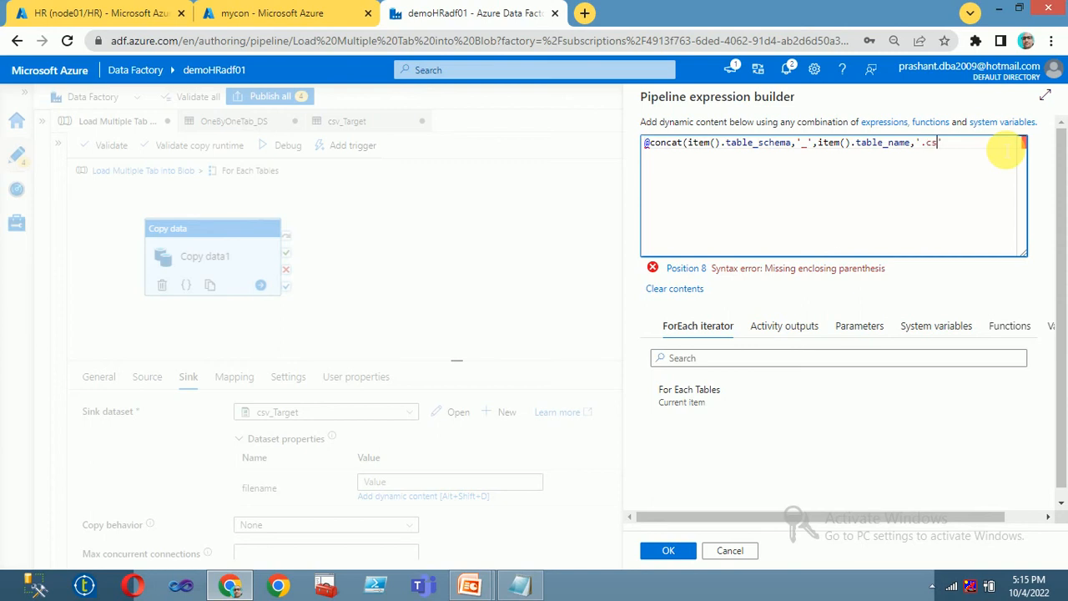
{"action": "type", "text": ".csv')"}
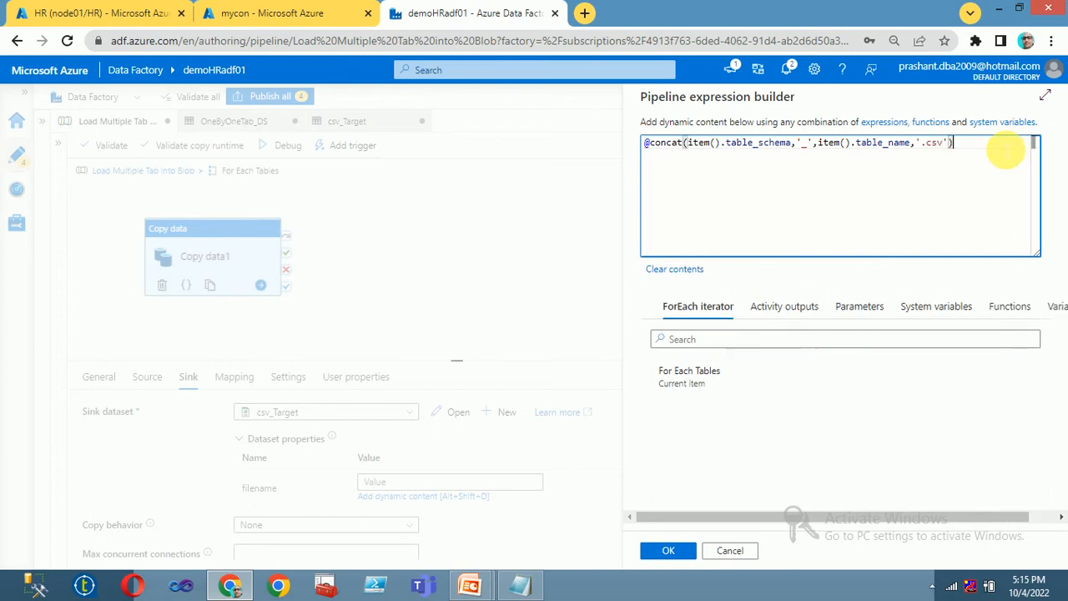
{"action": "left_click", "coordinate": [686, 554]}
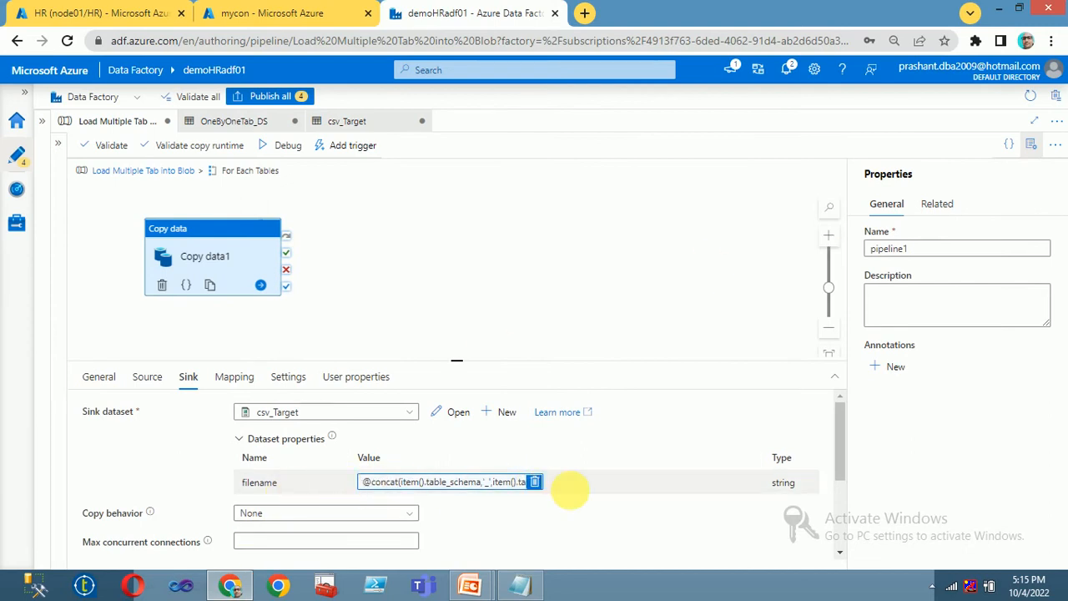
{"action": "scroll", "coordinate": [276, 453], "scroll_direction": "down", "scroll_amount": 1}
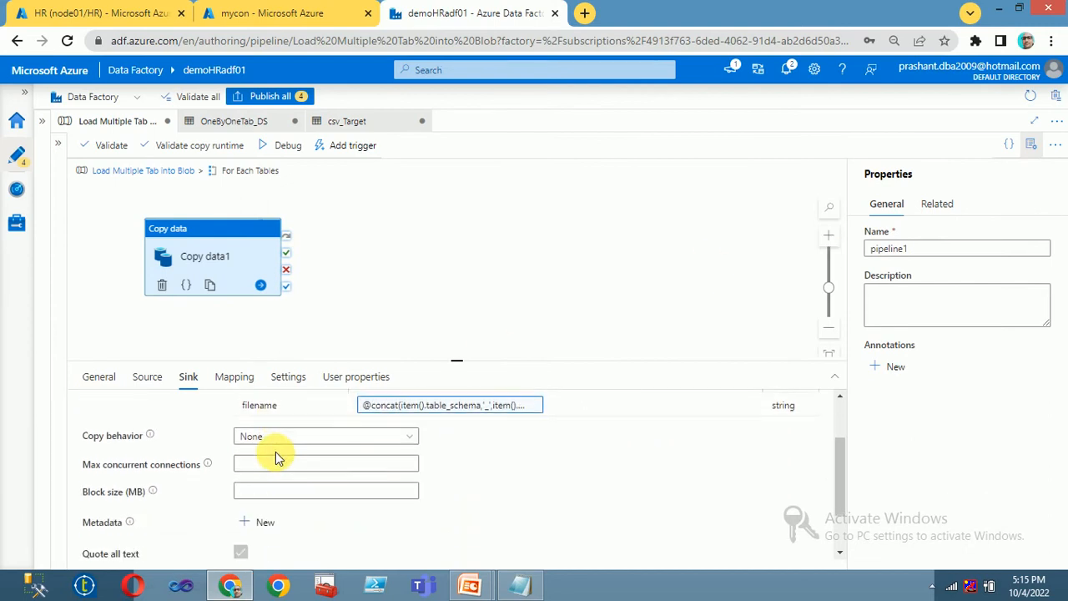
{"action": "scroll", "coordinate": [276, 453], "scroll_direction": "up", "scroll_amount": 1}
{"action": "left_click", "coordinate": [361, 263]}
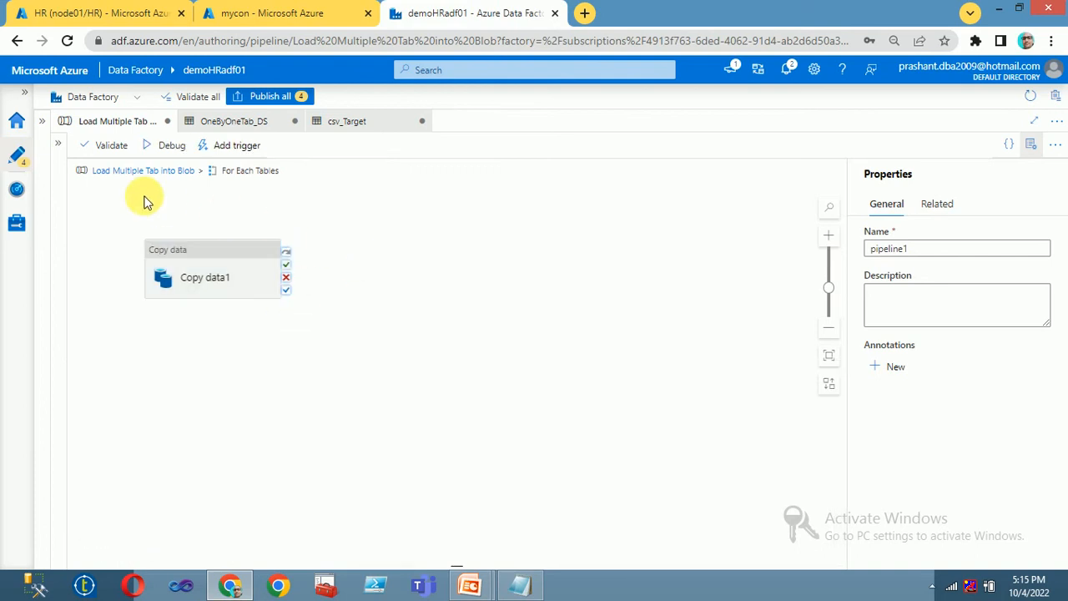
{"action": "left_click", "coordinate": [221, 263]}
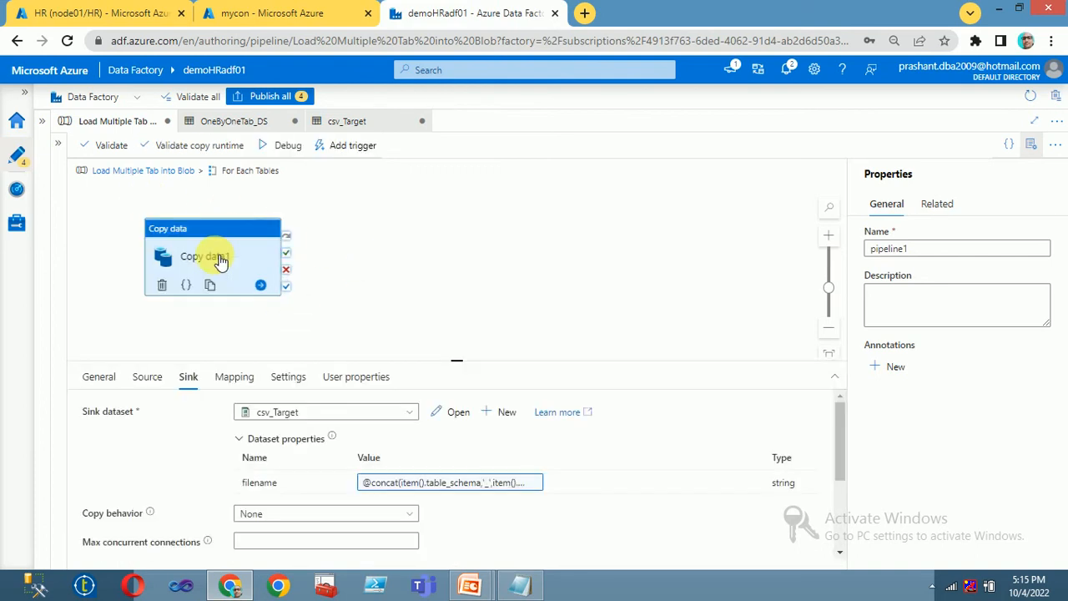
{"action": "left_click", "coordinate": [238, 124]}
{"action": "left_click", "coordinate": [108, 122]}
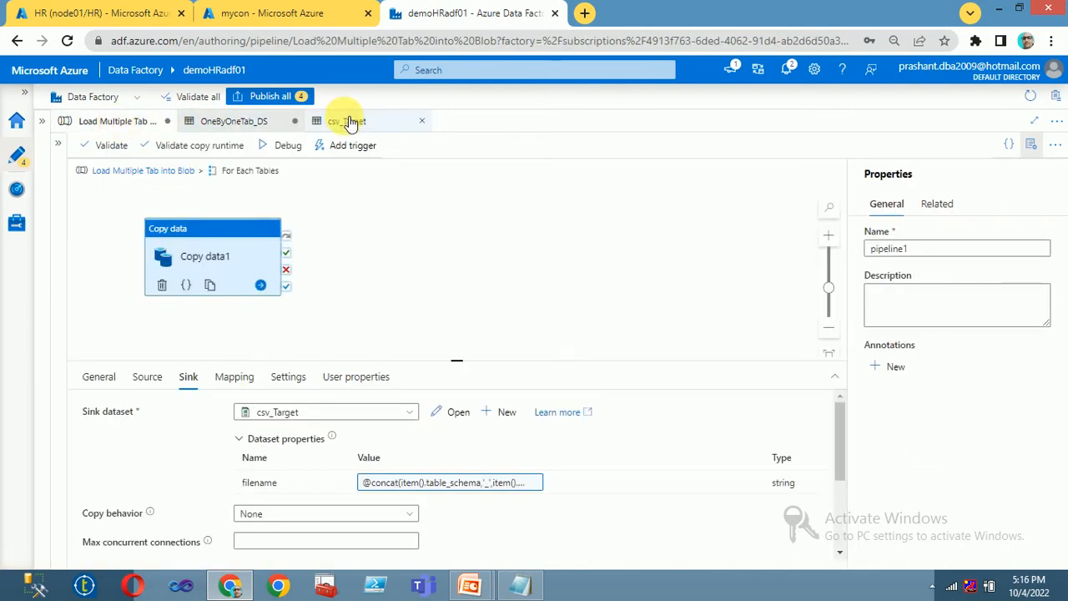
{"action": "left_click", "coordinate": [407, 123]}
{"action": "left_click", "coordinate": [421, 121]}
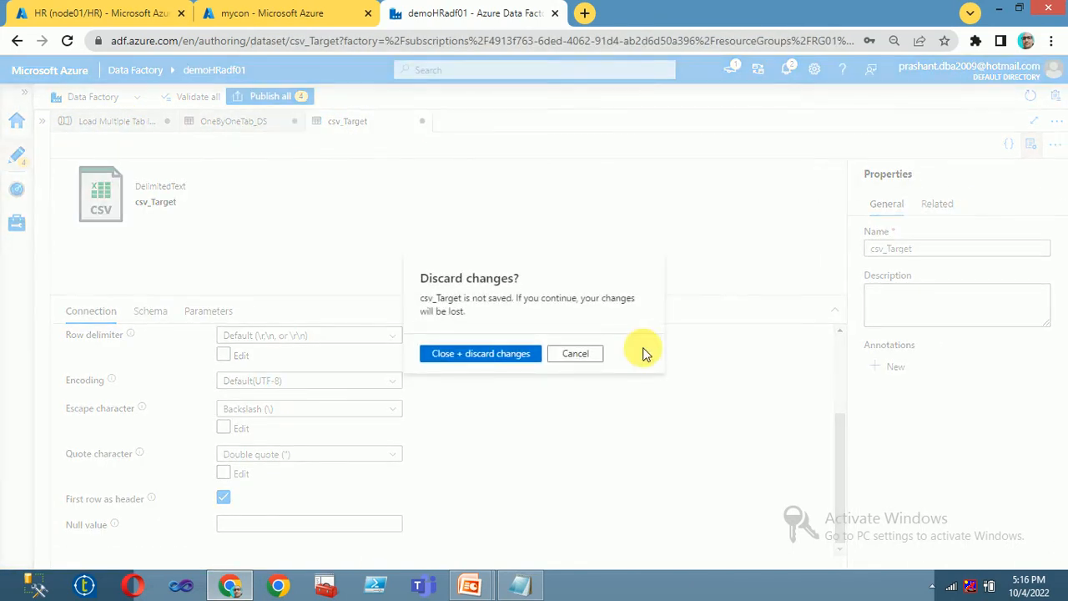
{"action": "left_click", "coordinate": [587, 351]}
{"action": "left_click", "coordinate": [140, 123]}
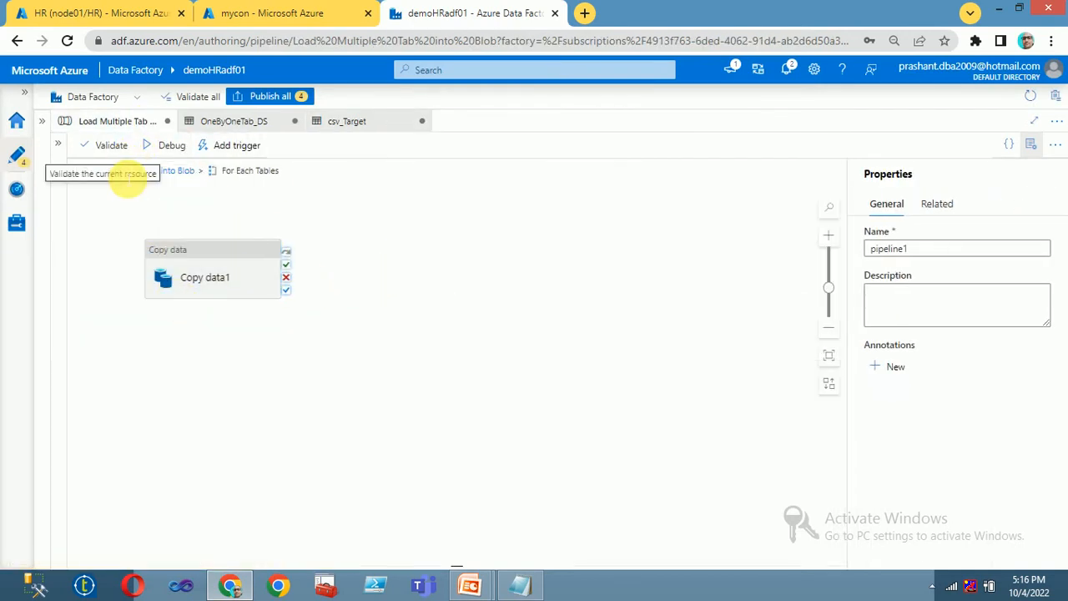
{"action": "left_click", "coordinate": [166, 171]}
Step: Compare the ListOfTables lookup query with the HR database query results, then select For Each Tables
{"action": "left_click", "coordinate": [346, 262]}
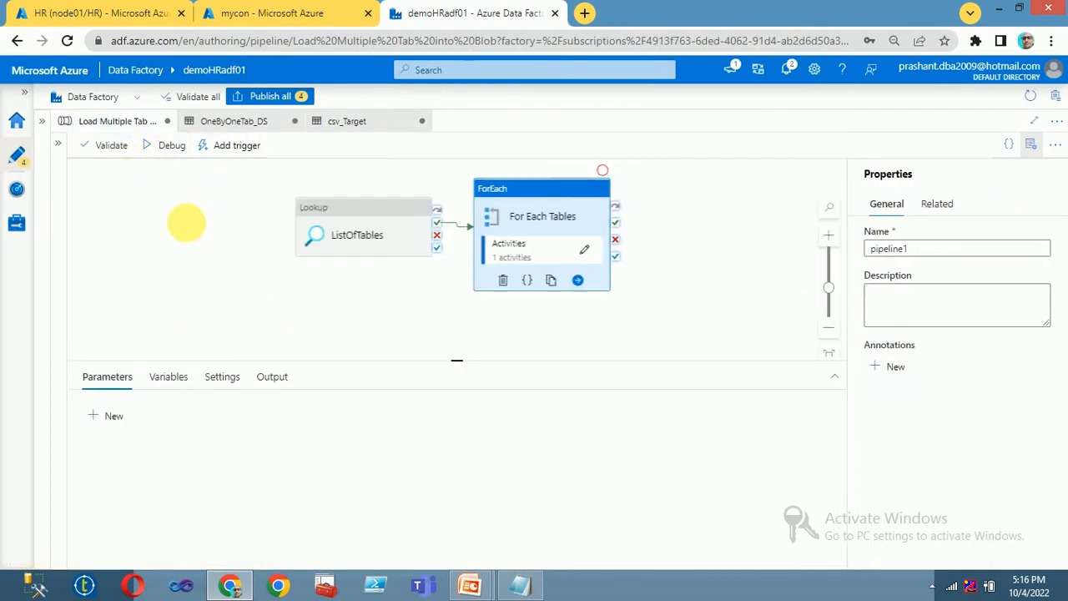
{"action": "left_click", "coordinate": [353, 210]}
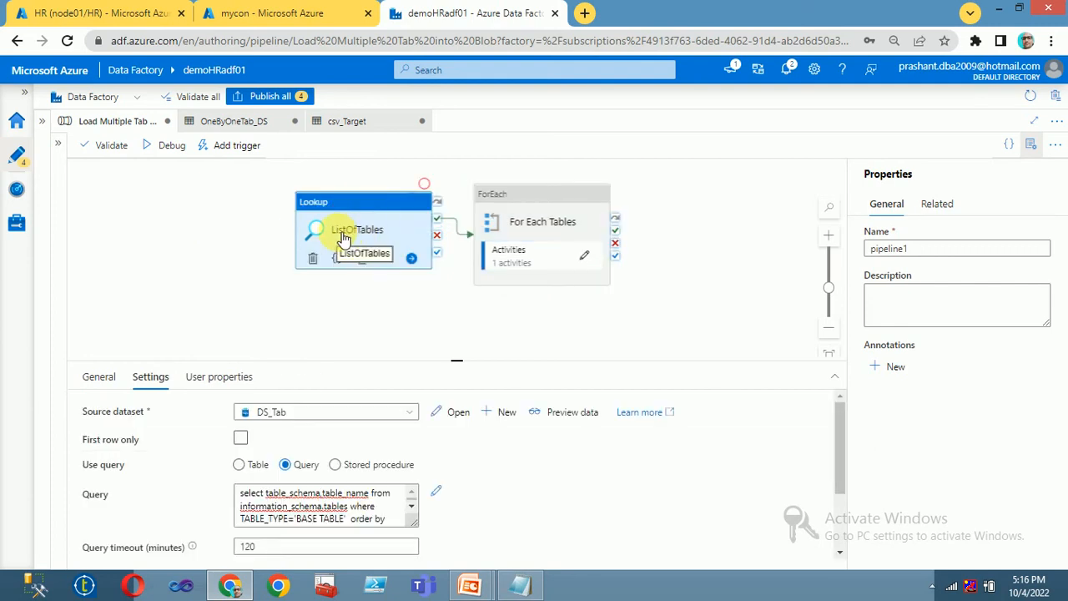
{"action": "left_click_drag", "start_coordinate": [242, 493], "coordinate": [358, 534]}
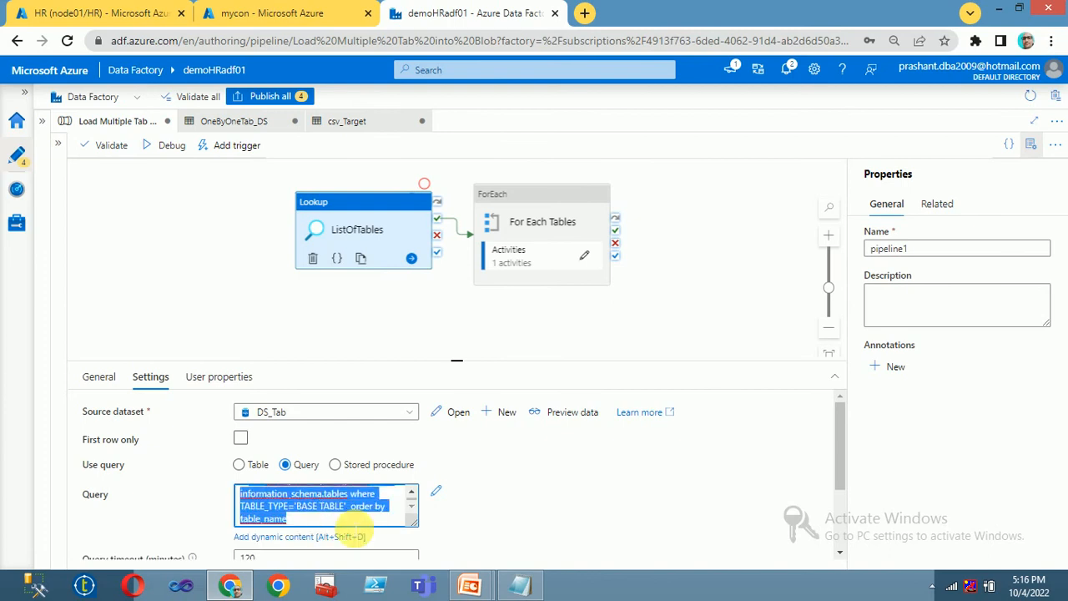
{"action": "left_click", "coordinate": [167, 21]}
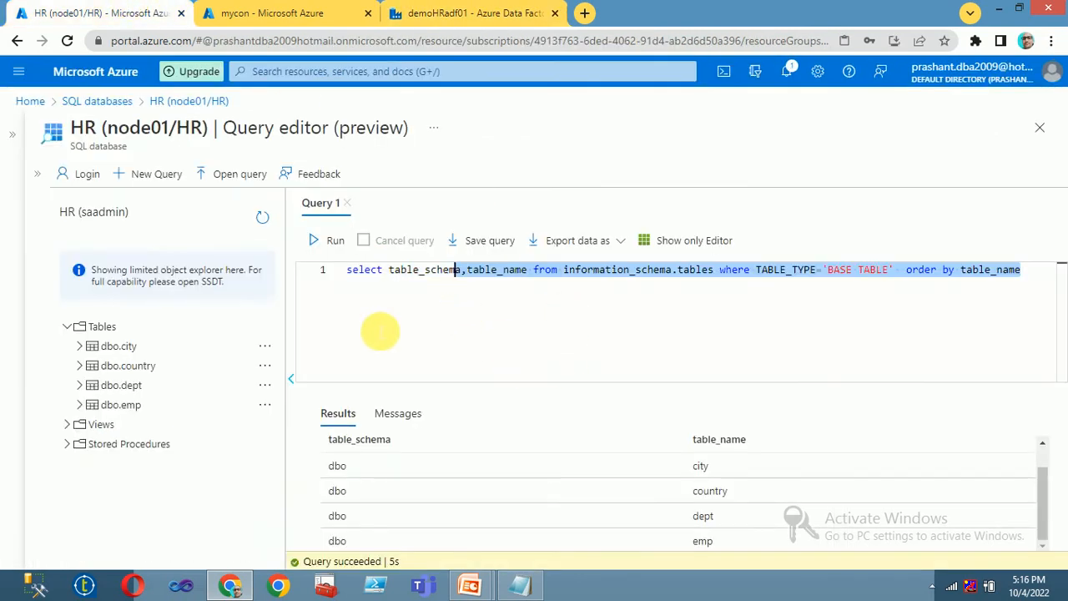
{"action": "left_click", "coordinate": [337, 466]}
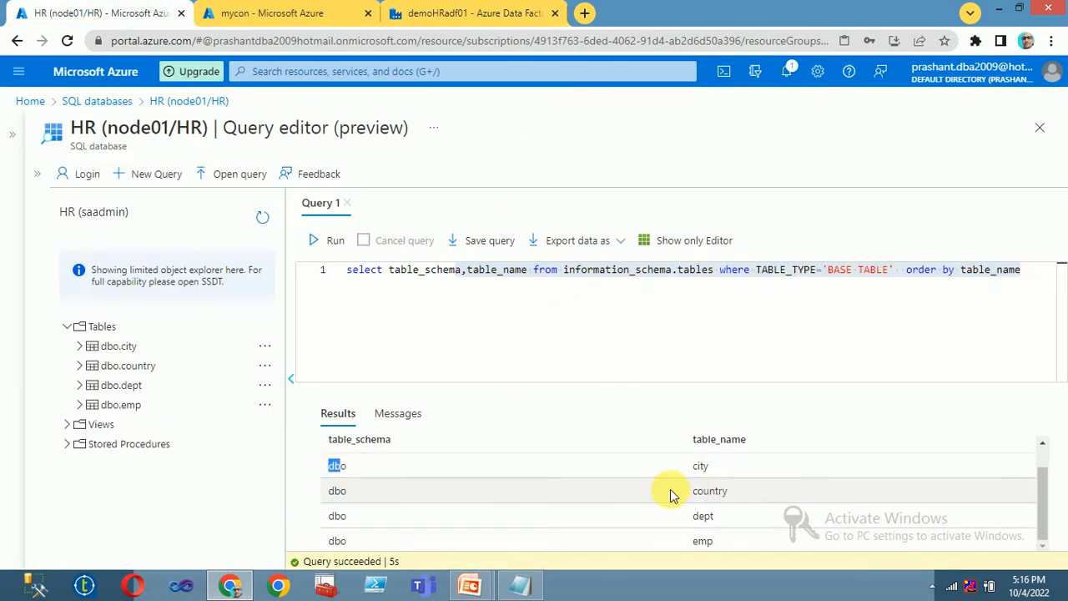
{"action": "left_click_drag", "start_coordinate": [678, 499], "coordinate": [747, 496]}
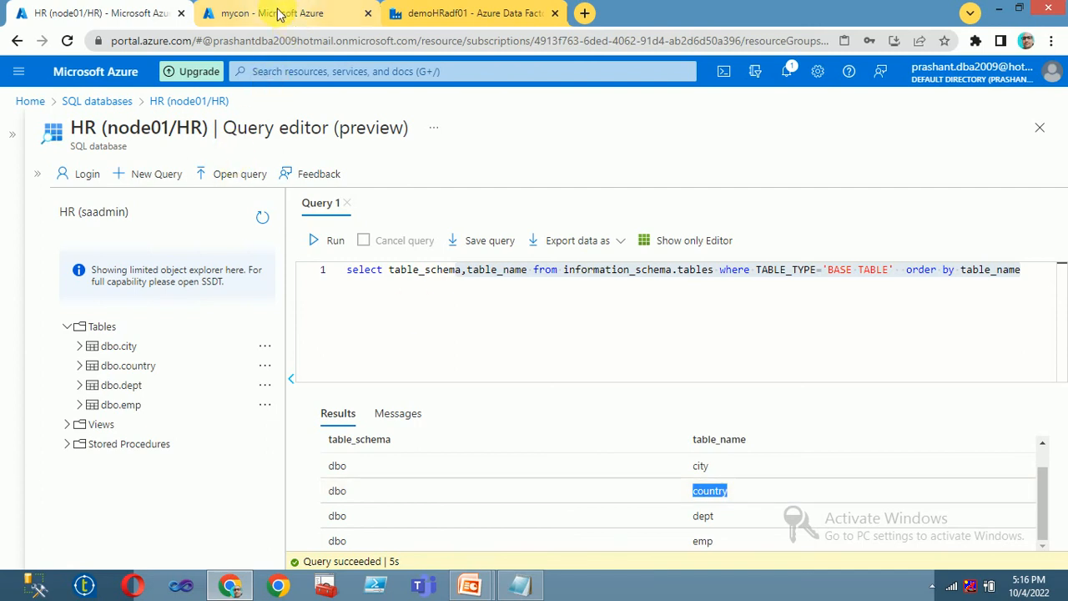
{"action": "left_click", "coordinate": [423, 12]}
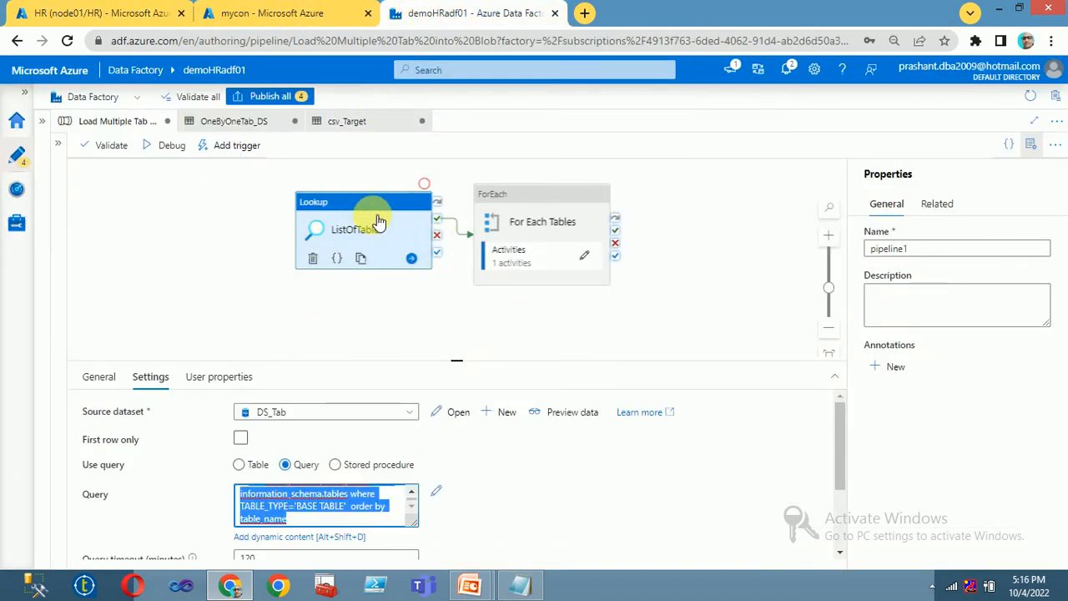
{"action": "left_click", "coordinate": [505, 199]}
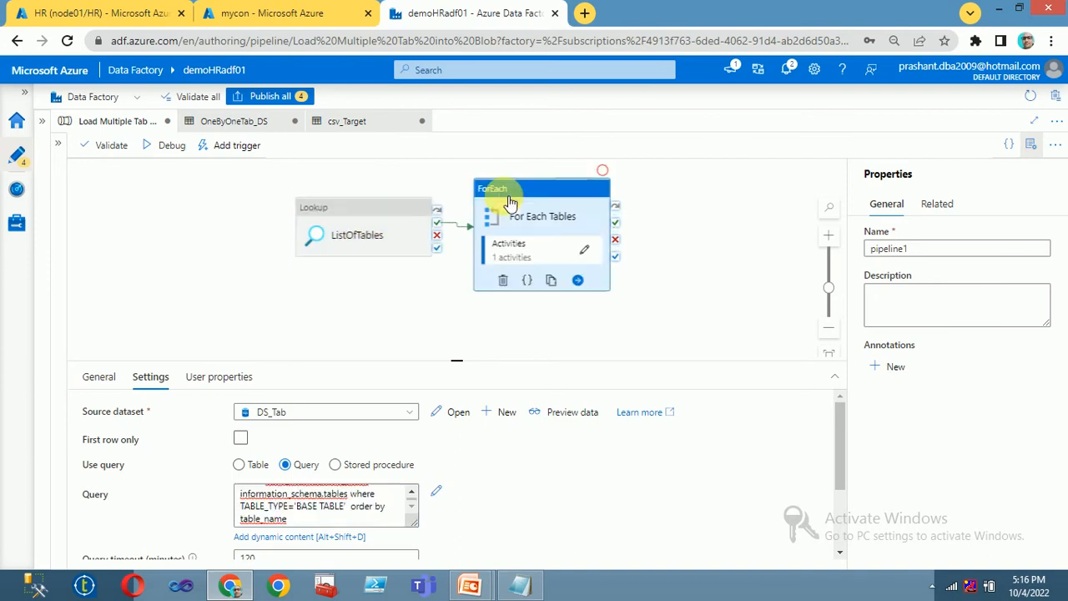
{"action": "left_click", "coordinate": [584, 249]}
{"action": "left_click", "coordinate": [439, 188]}
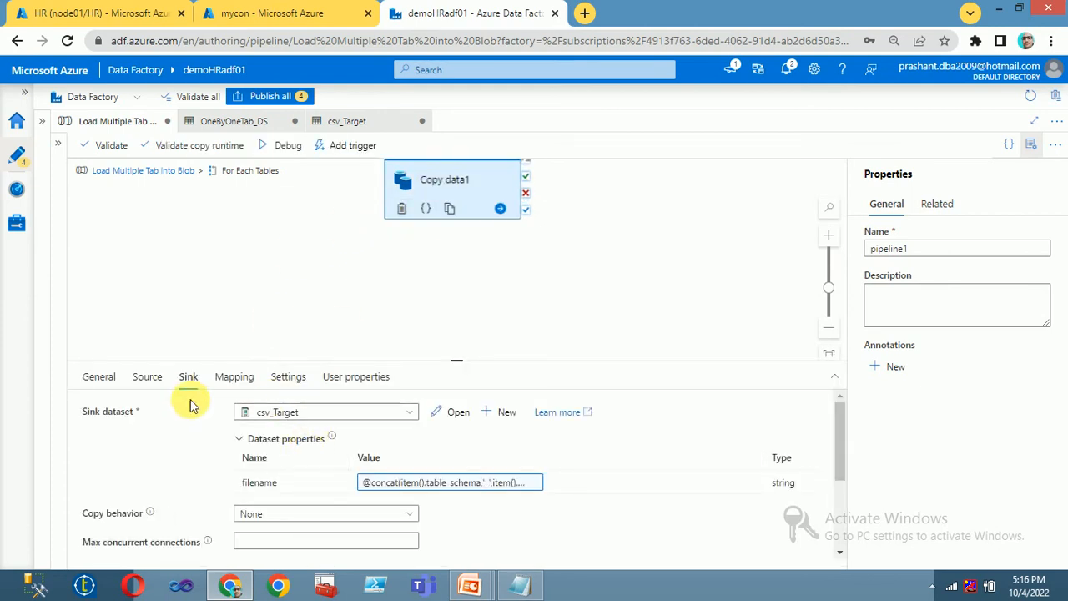
{"action": "left_click", "coordinate": [147, 379]}
{"action": "scroll", "coordinate": [333, 481], "scroll_direction": "down", "scroll_amount": 2}
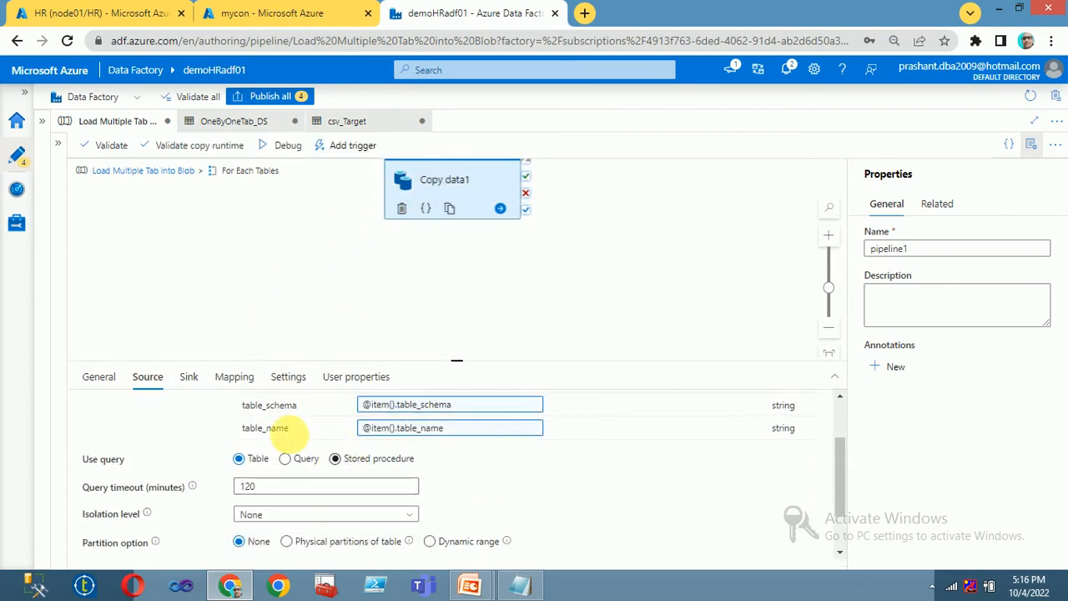
{"action": "scroll", "coordinate": [455, 463], "scroll_direction": "up", "scroll_amount": 2}
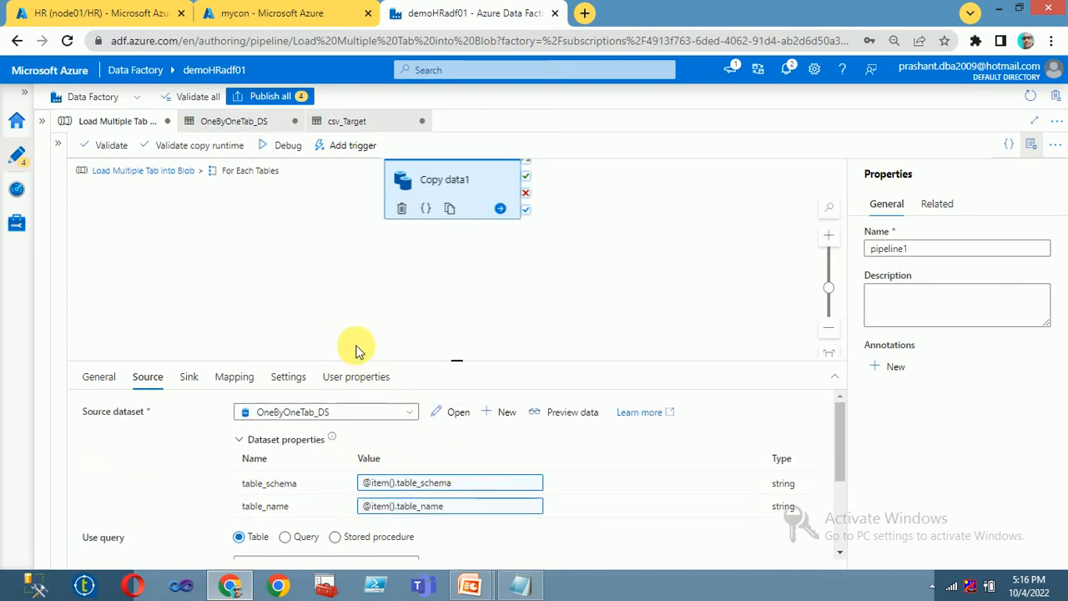
{"action": "scroll", "coordinate": [351, 329], "scroll_direction": "up", "scroll_amount": 2}
{"action": "left_click", "coordinate": [189, 376]}
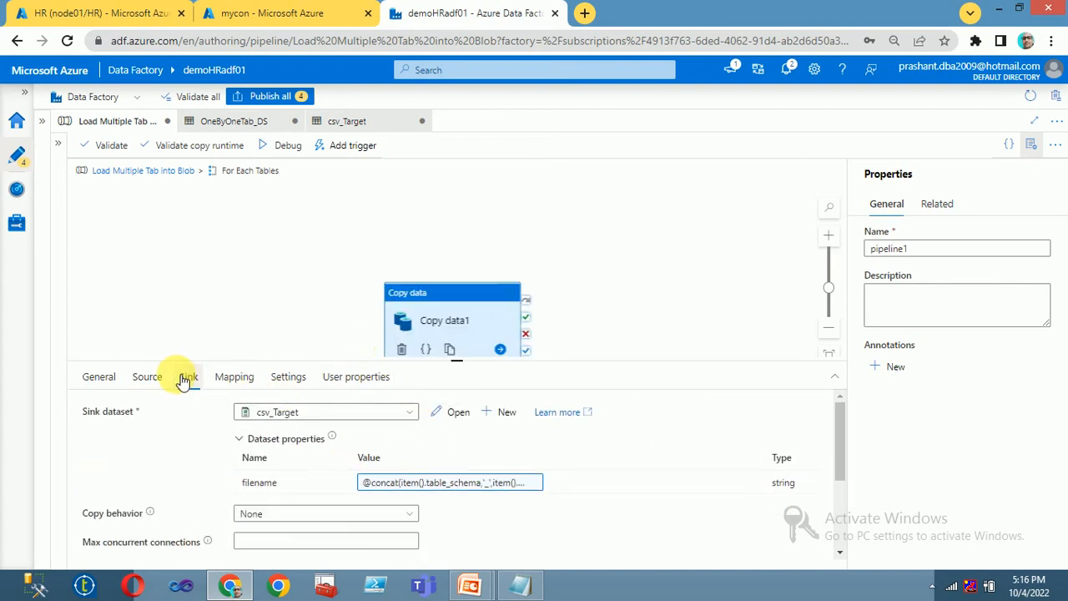
{"action": "scroll", "coordinate": [307, 489], "scroll_direction": "down", "scroll_amount": 1}
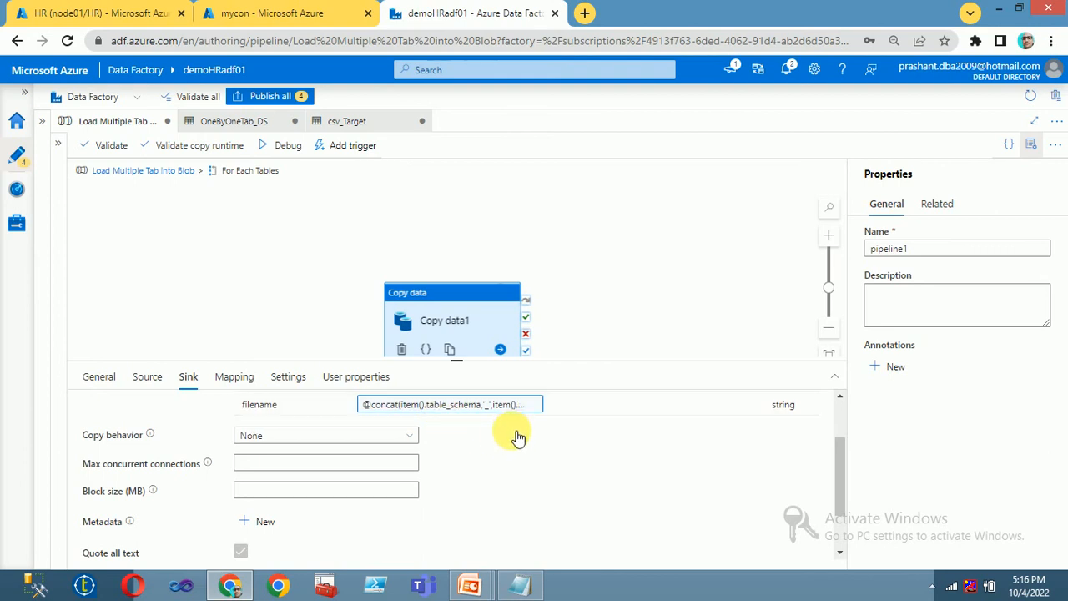
{"action": "scroll", "coordinate": [518, 436], "scroll_direction": "up", "scroll_amount": 2}
{"action": "left_click", "coordinate": [384, 482]}
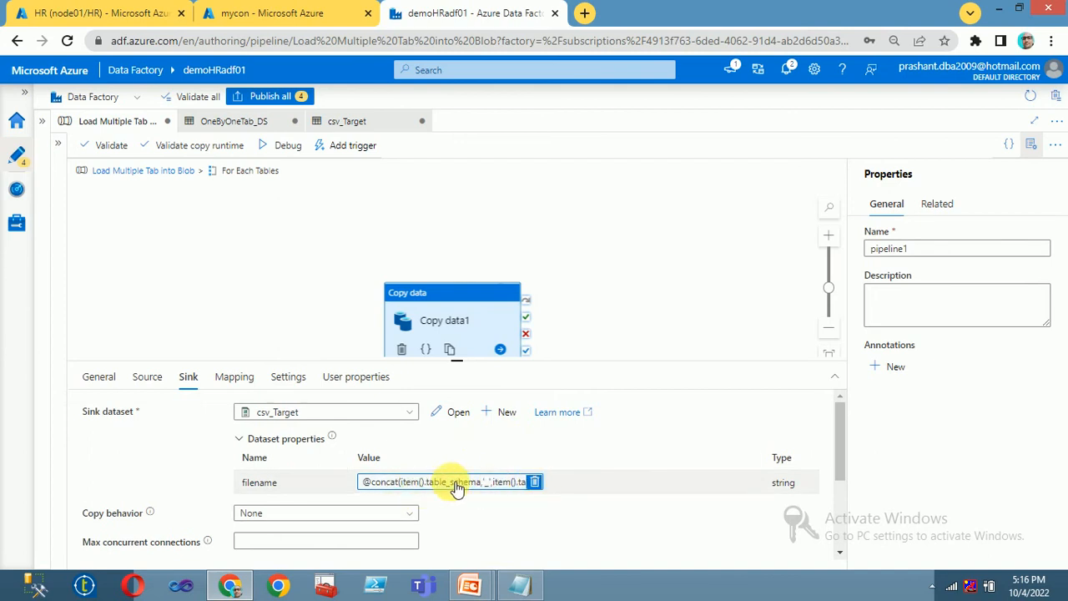
{"action": "scroll", "coordinate": [204, 253], "scroll_direction": "up", "scroll_amount": 1}
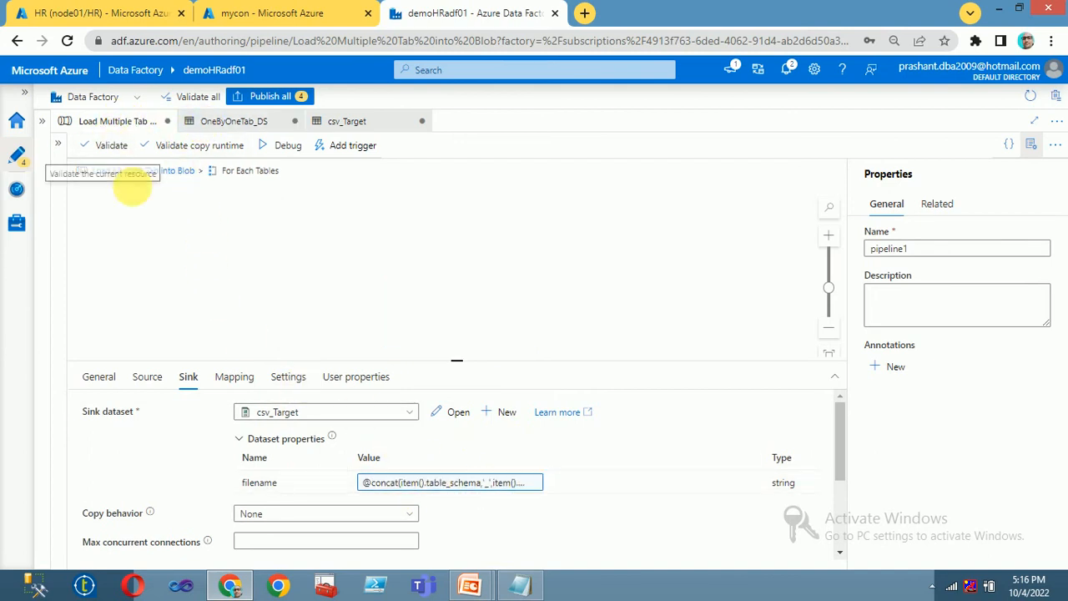
{"action": "left_click", "coordinate": [175, 171]}
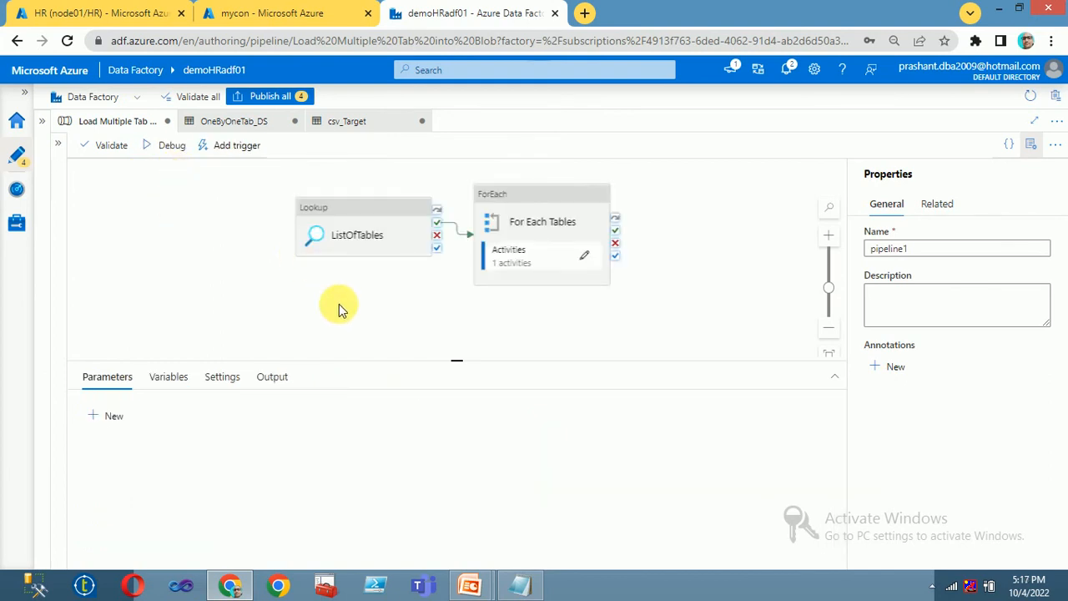
Step: Start a debug run of the pipeline and reload the mycon container's blob list
{"action": "left_click", "coordinate": [352, 207]}
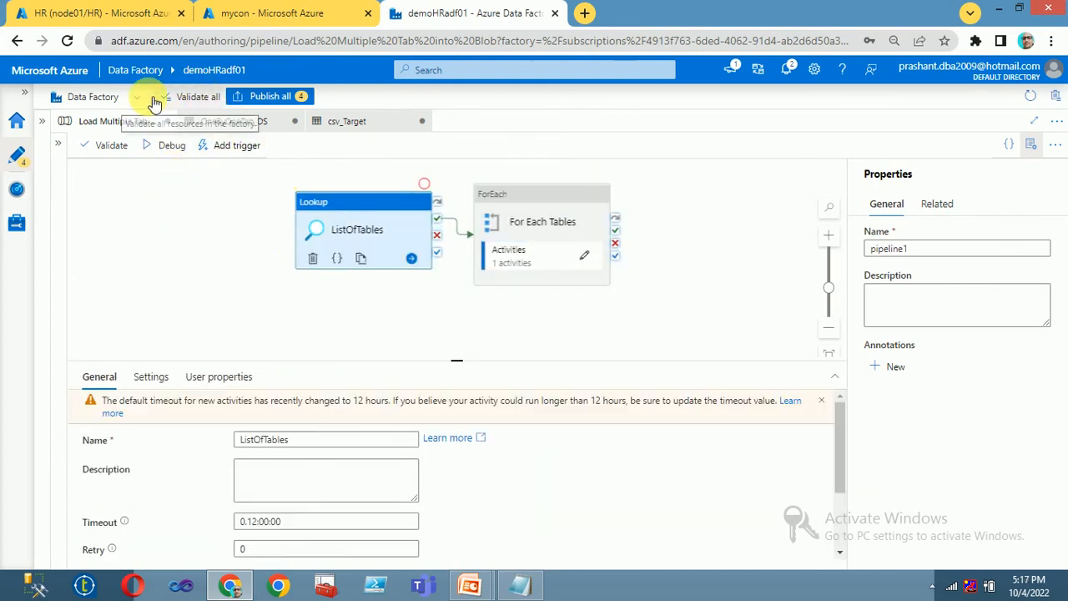
{"action": "left_click", "coordinate": [153, 148]}
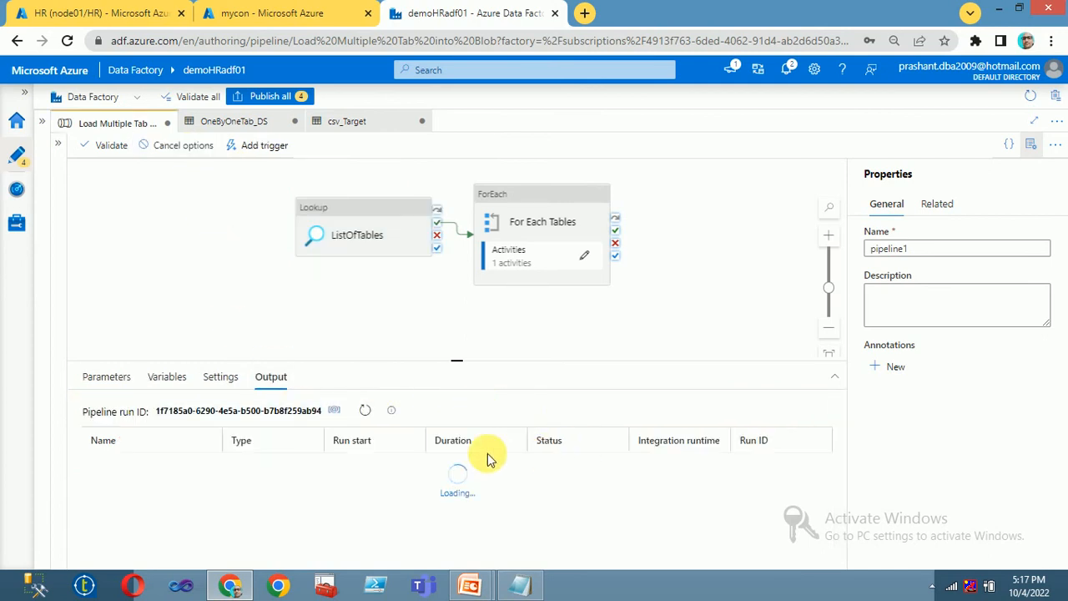
{"action": "left_click", "coordinate": [91, 12]}
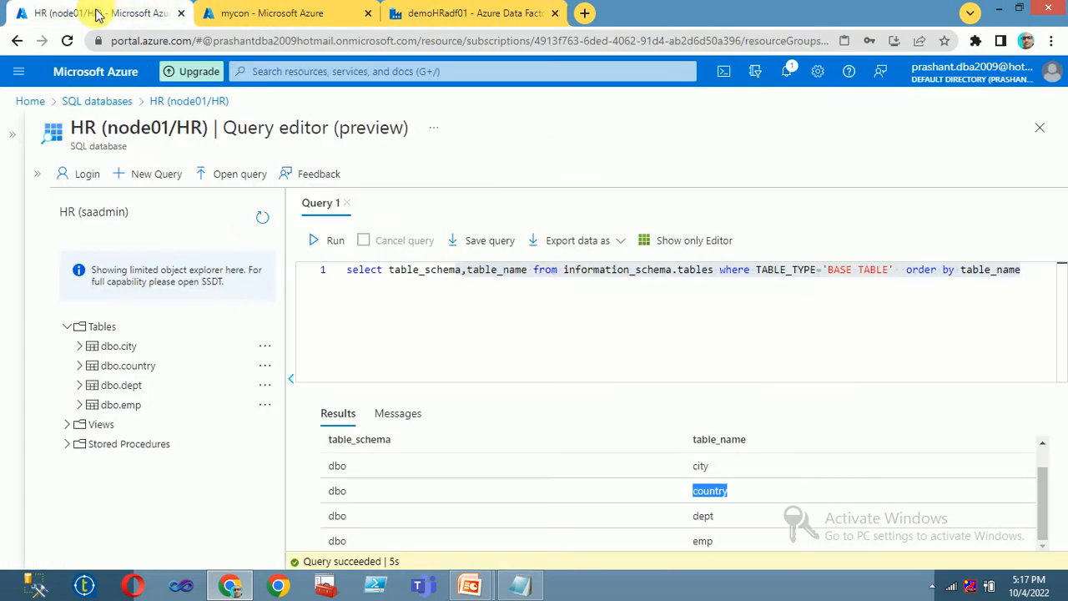
{"action": "left_click", "coordinate": [322, 19]}
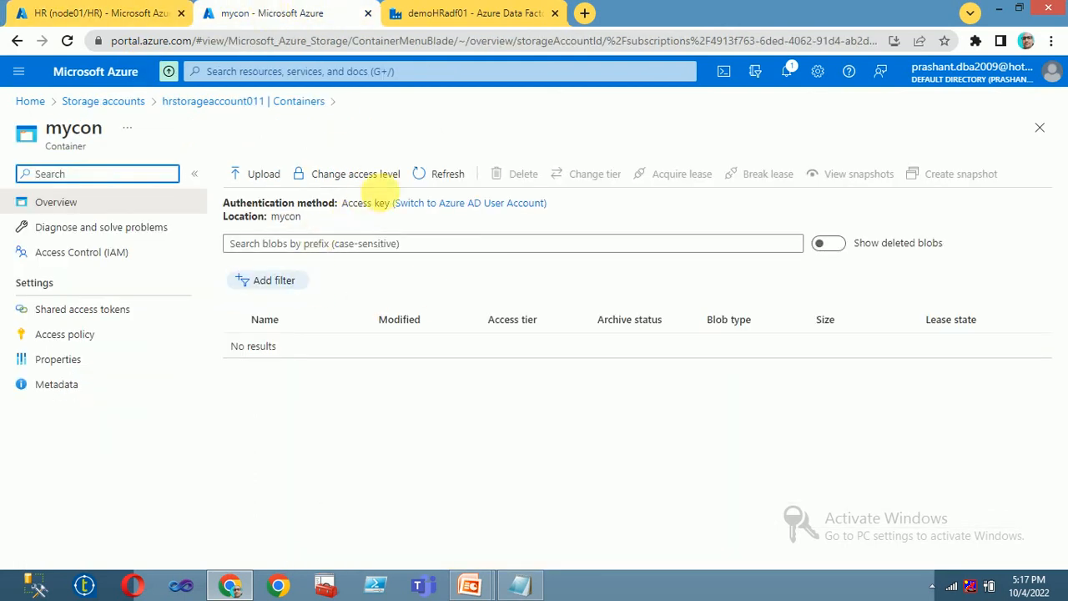
{"action": "left_click", "coordinate": [440, 187]}
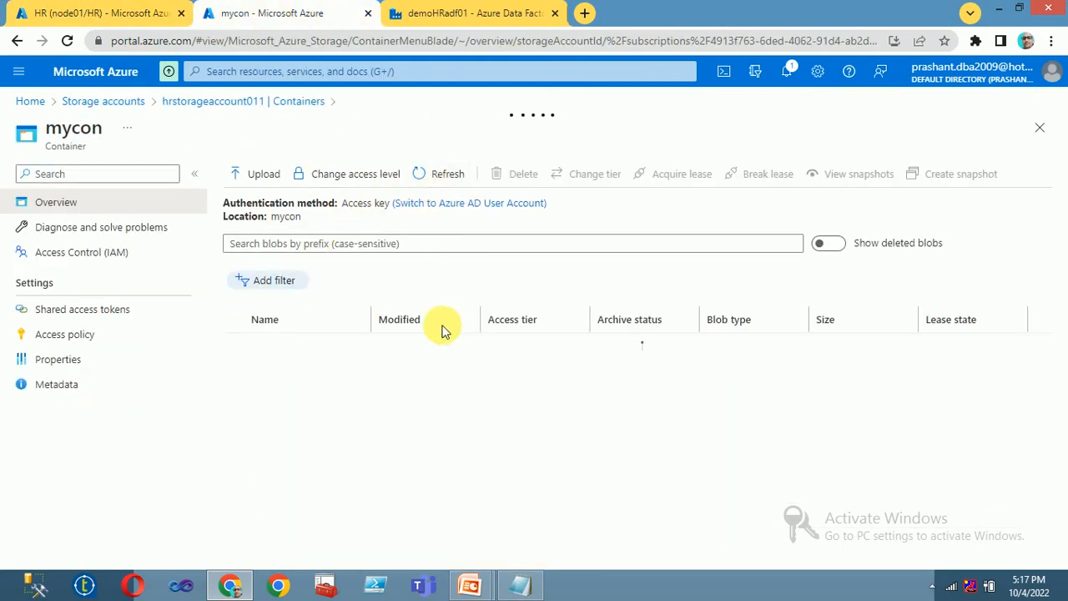
{"action": "left_click", "coordinate": [435, 11]}
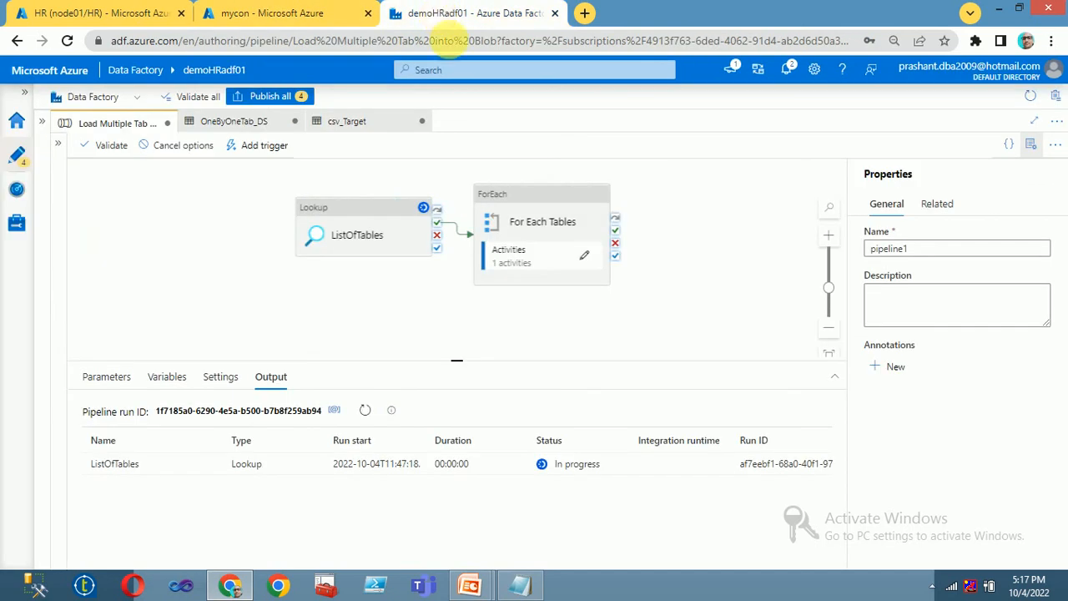
Step: Refresh the run output until the latest Copy data1 succeeds, then view its copy details
{"action": "left_click", "coordinate": [365, 412]}
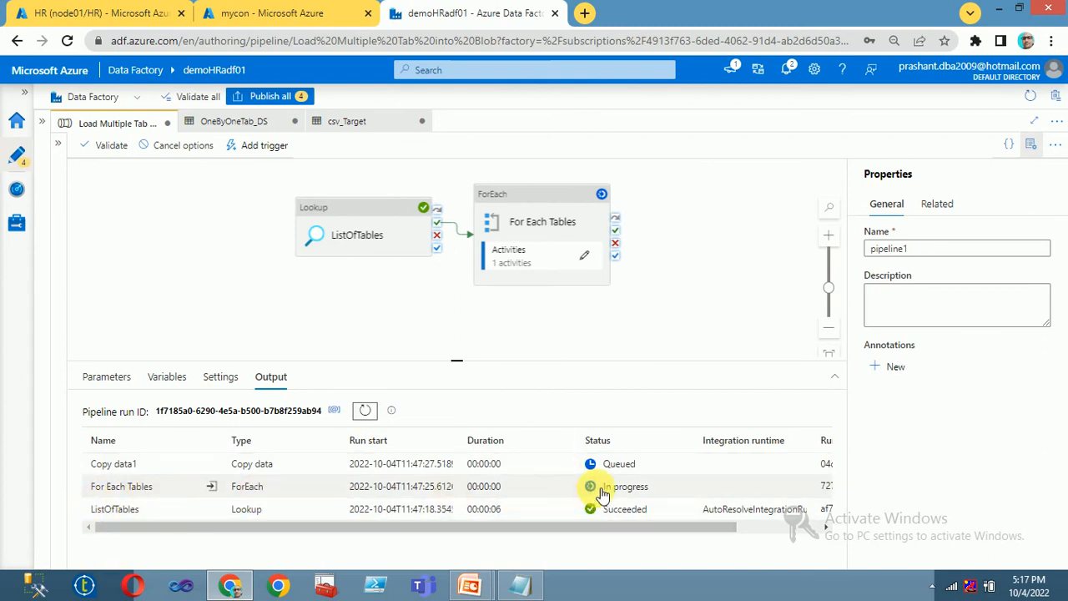
{"action": "left_click", "coordinate": [365, 410]}
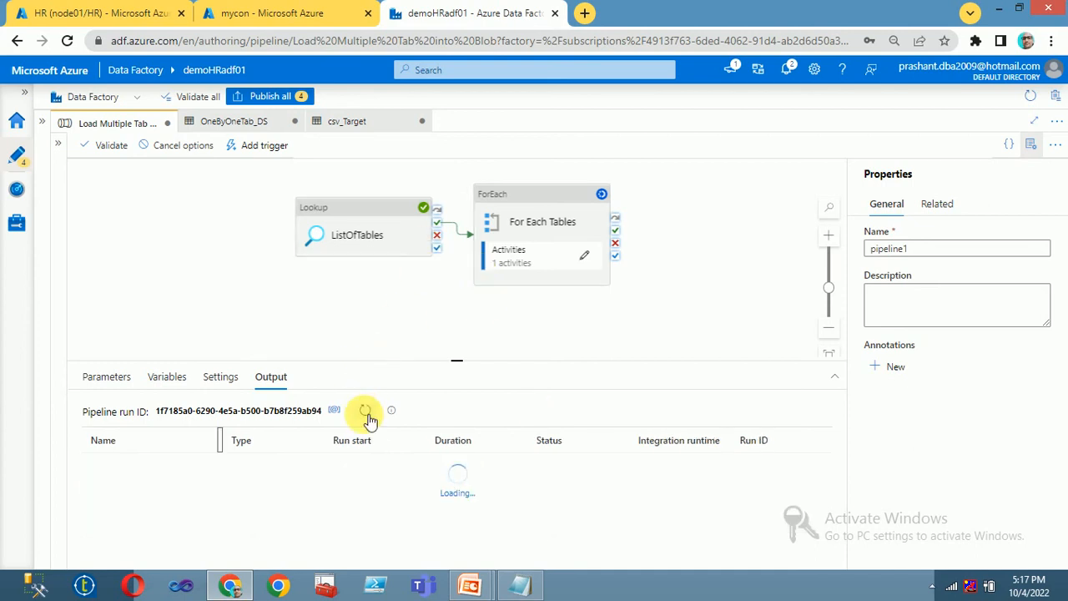
{"action": "left_click", "coordinate": [368, 412]}
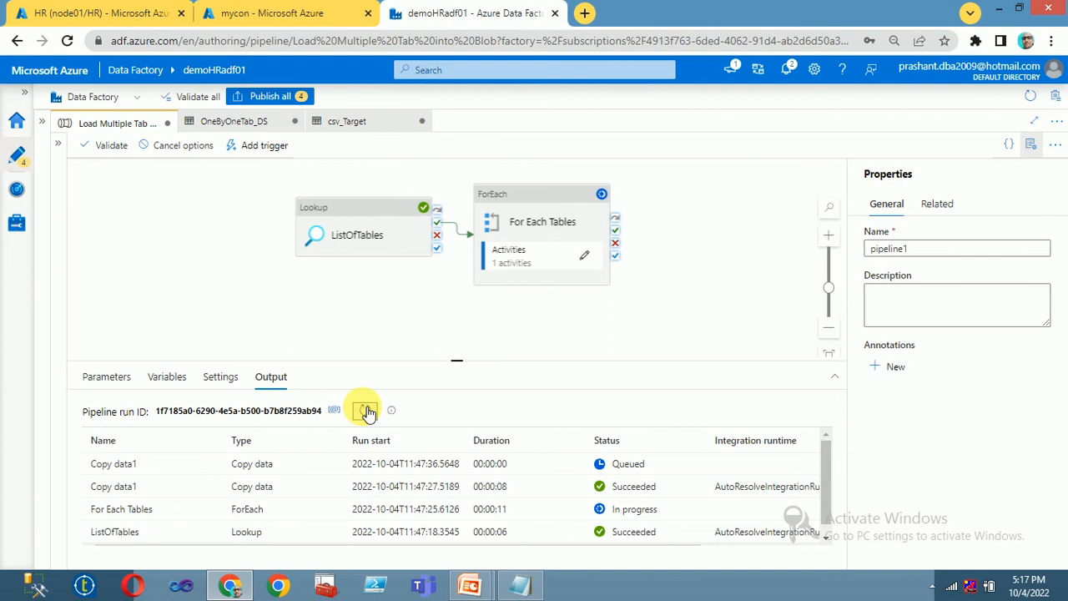
{"action": "left_click", "coordinate": [368, 412]}
{"action": "left_click", "coordinate": [368, 412]}
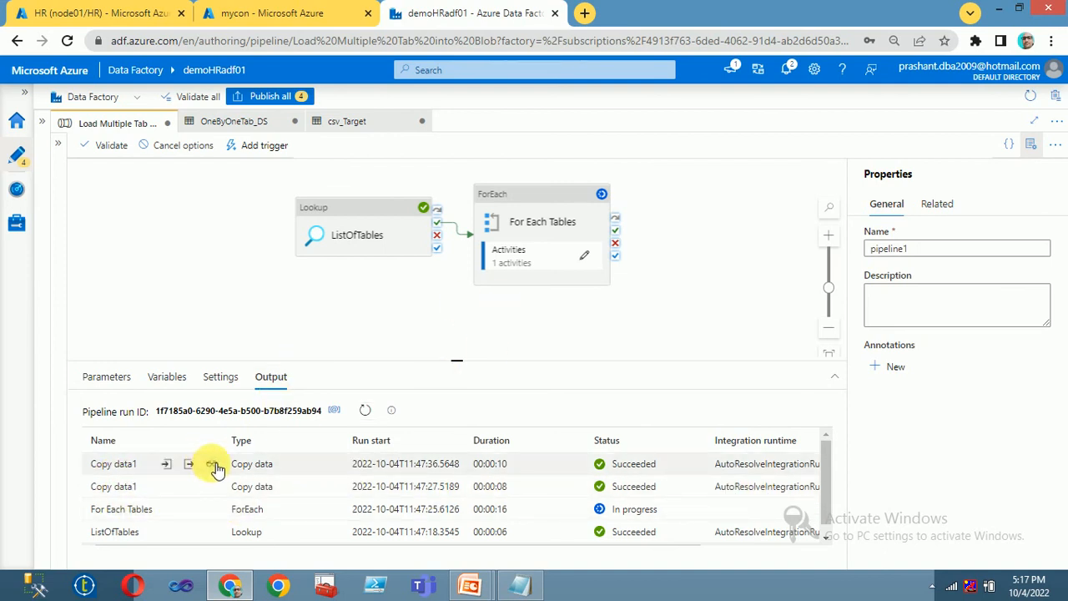
{"action": "left_click", "coordinate": [213, 465]}
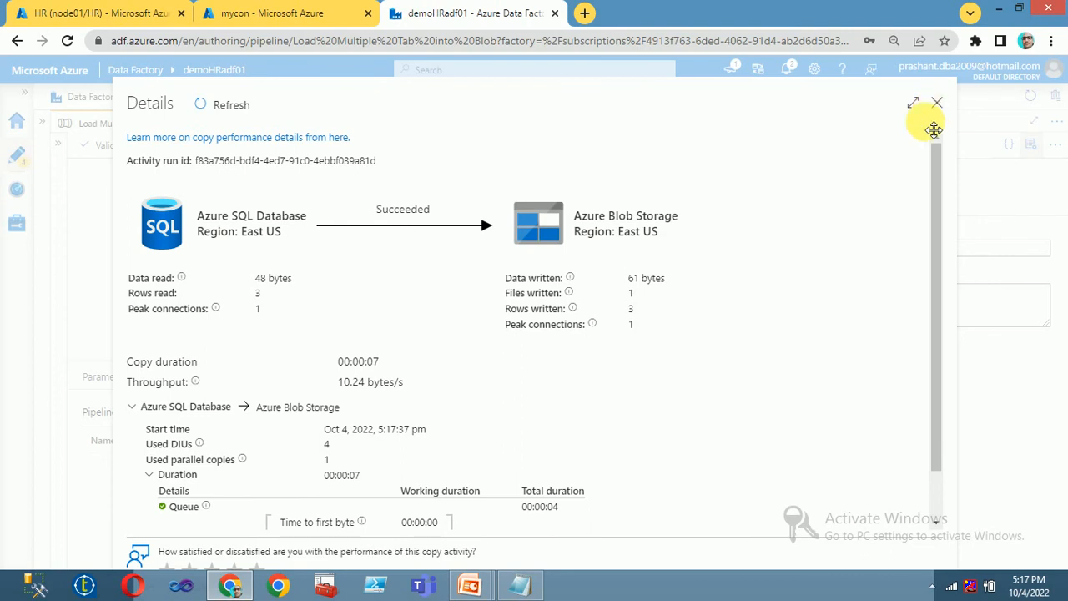
Step: Close the copy details and verify all four Copy data1 runs and For Each Tables succeeded
{"action": "scroll", "coordinate": [424, 404], "scroll_direction": "down", "scroll_amount": 1}
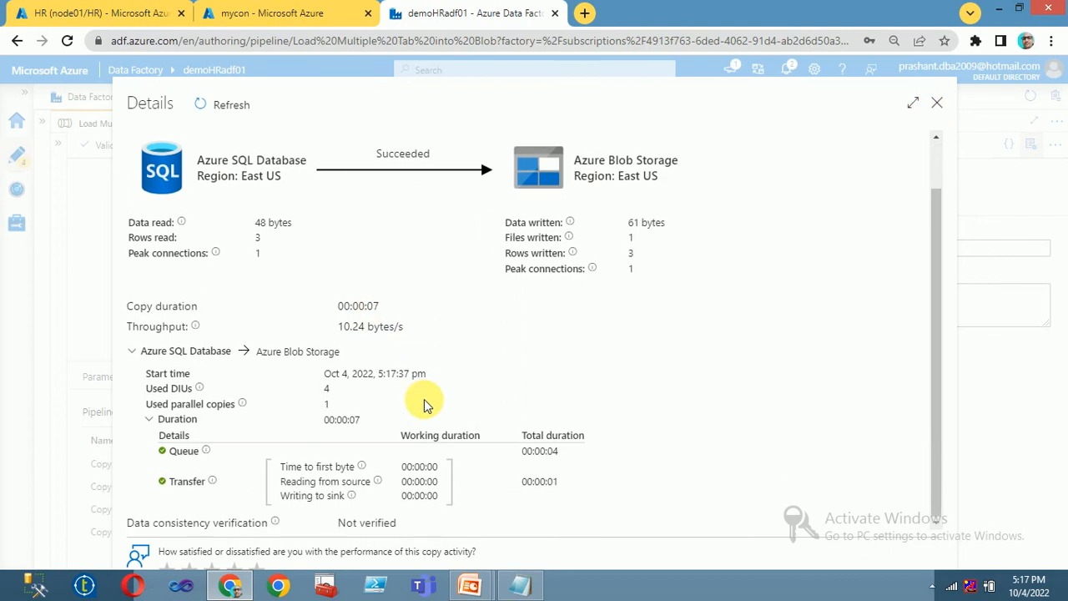
{"action": "scroll", "coordinate": [424, 404], "scroll_direction": "up", "scroll_amount": 1}
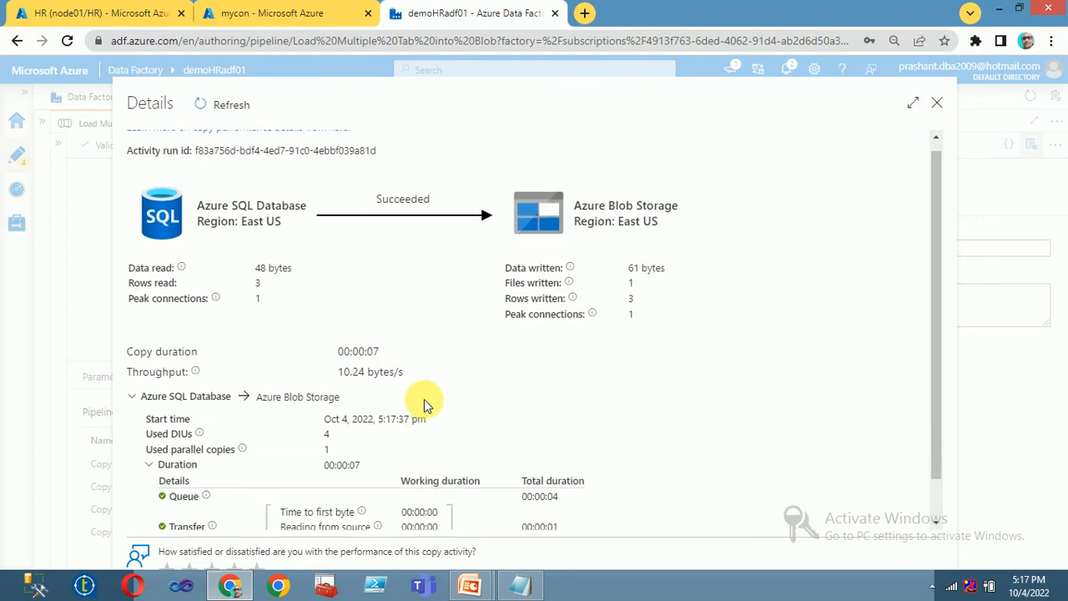
{"action": "left_click", "coordinate": [938, 105]}
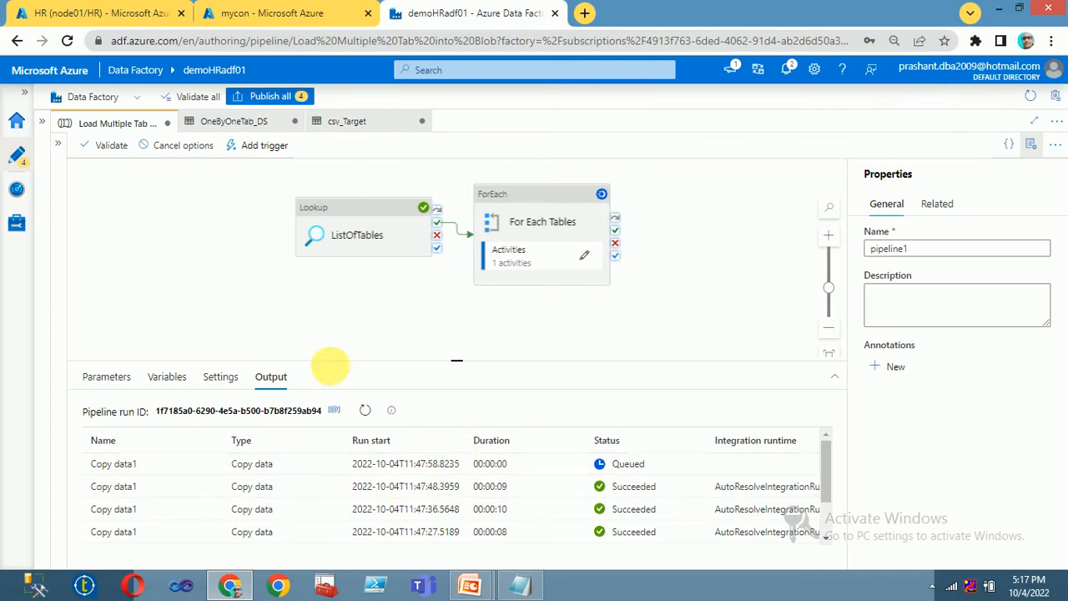
{"action": "left_click", "coordinate": [367, 411]}
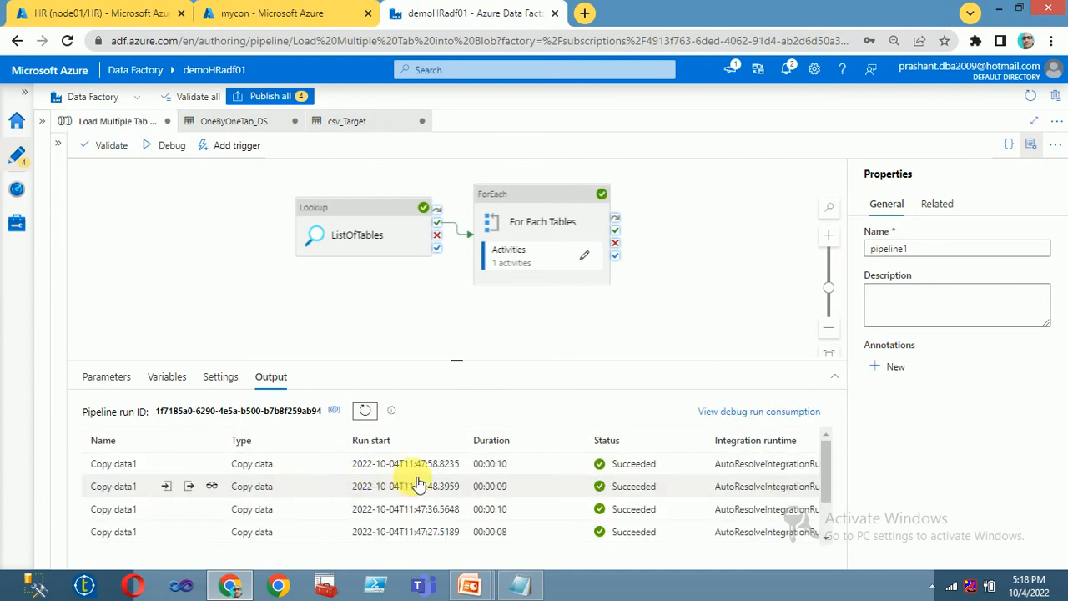
{"action": "scroll", "coordinate": [159, 519], "scroll_direction": "down", "scroll_amount": 2}
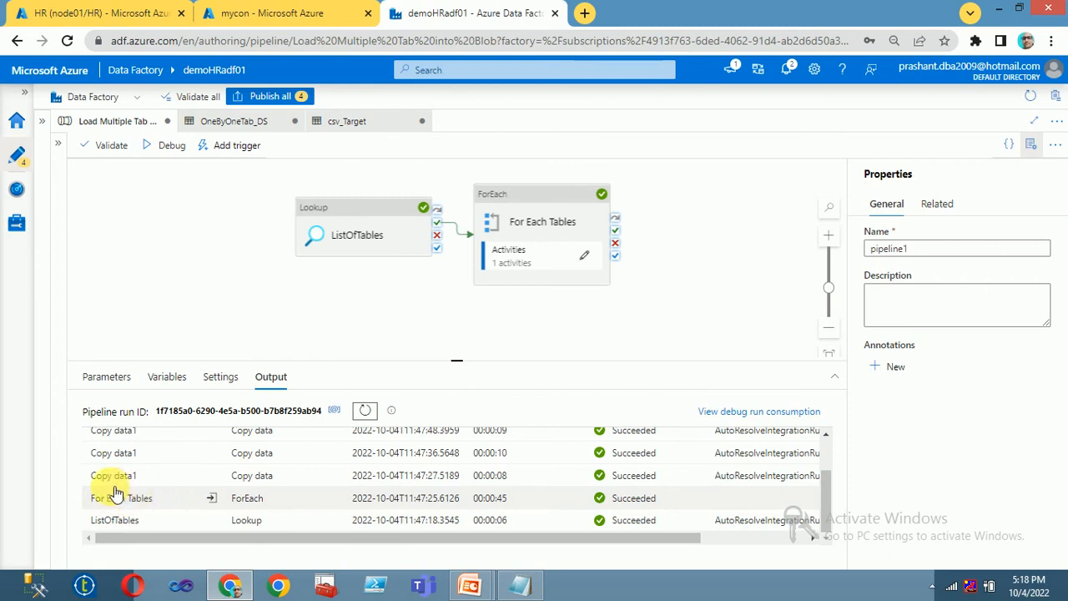
{"action": "scroll", "coordinate": [121, 494], "scroll_direction": "up", "scroll_amount": 3}
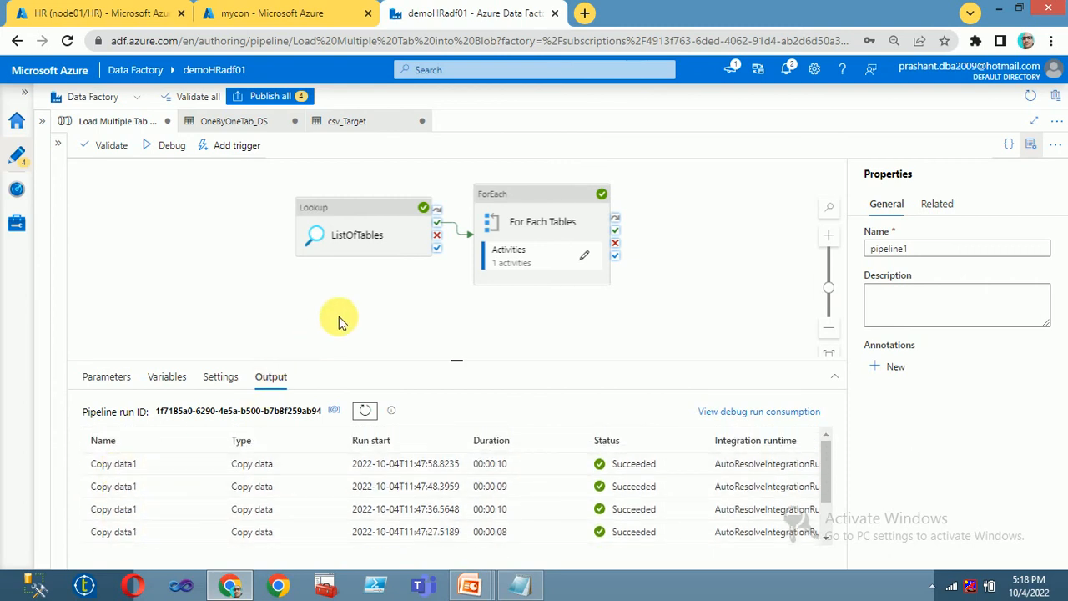
Step: Refresh mycon to list dbo_city, dbo_country, dbo_dept and dbo_emp CSVs, then open dbo_country.csv
{"action": "left_click", "coordinate": [81, 14]}
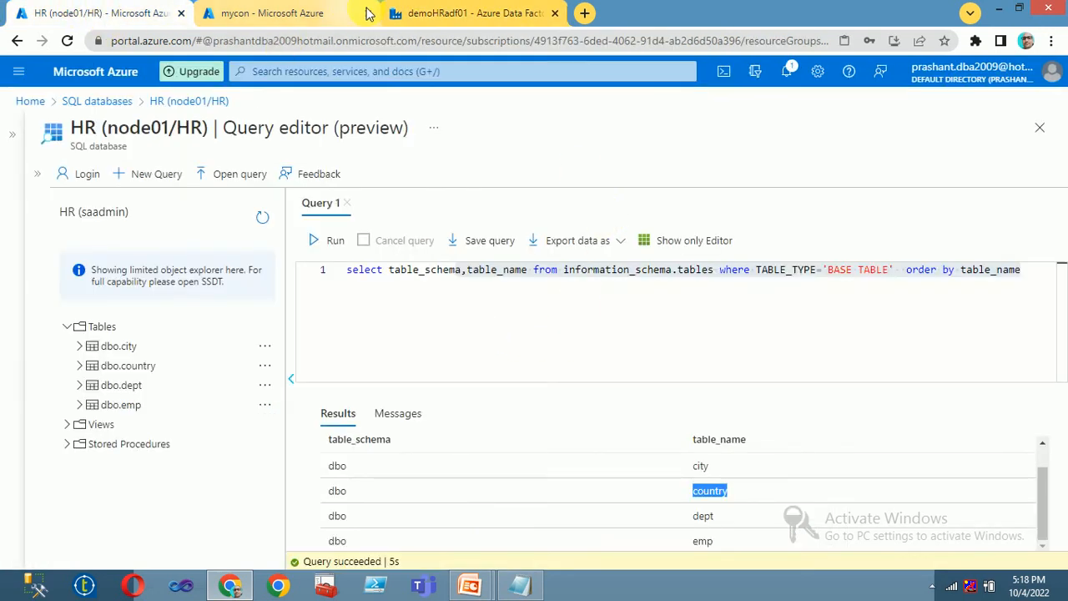
{"action": "left_click", "coordinate": [472, 13]}
{"action": "left_click", "coordinate": [275, 14]}
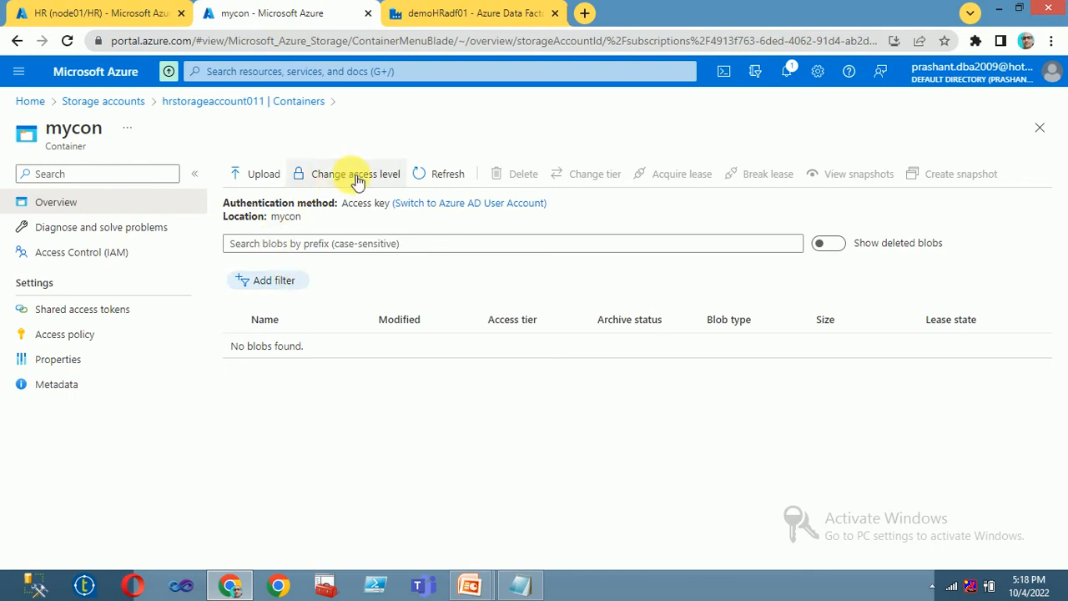
{"action": "left_click", "coordinate": [434, 177]}
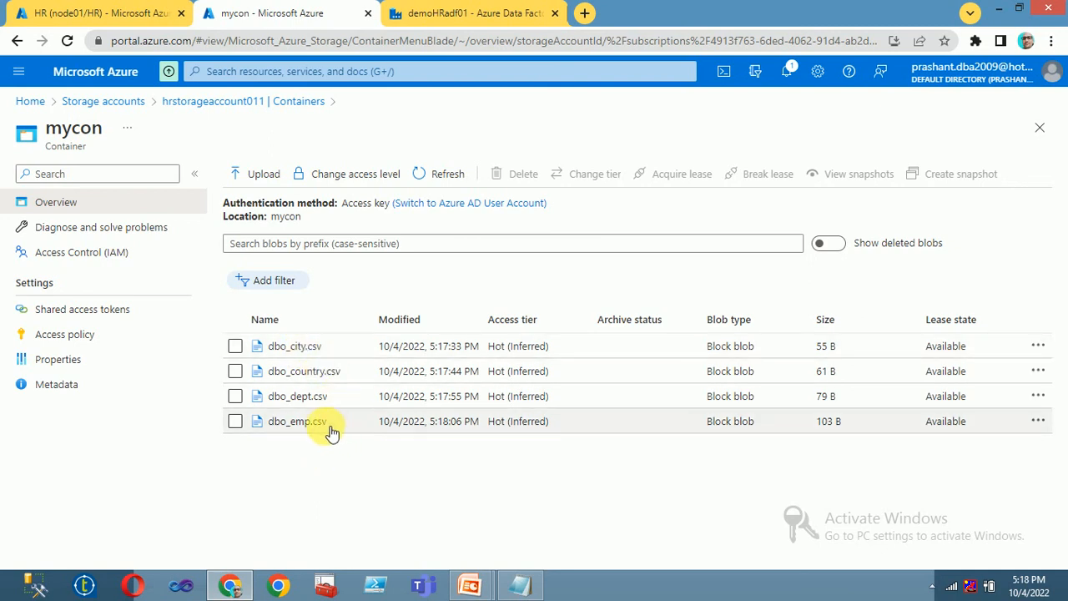
{"action": "left_click", "coordinate": [304, 372]}
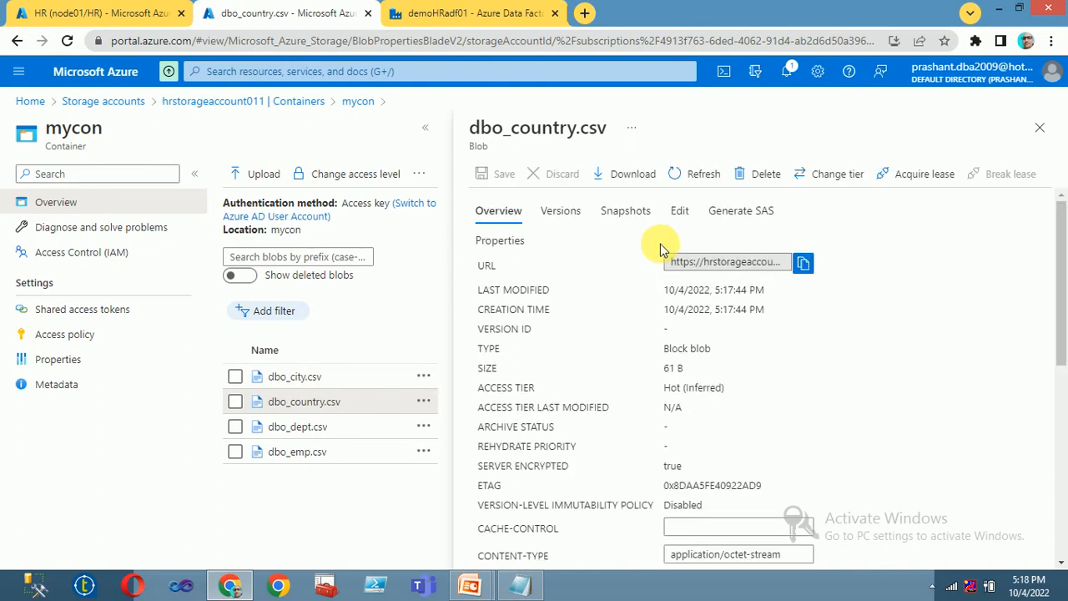
Step: Preview dbo_country.csv and dbo_city.csv (cityid/cityName rows) as tables, then open the 103 B dbo_emp.csv
{"action": "left_click", "coordinate": [680, 210]}
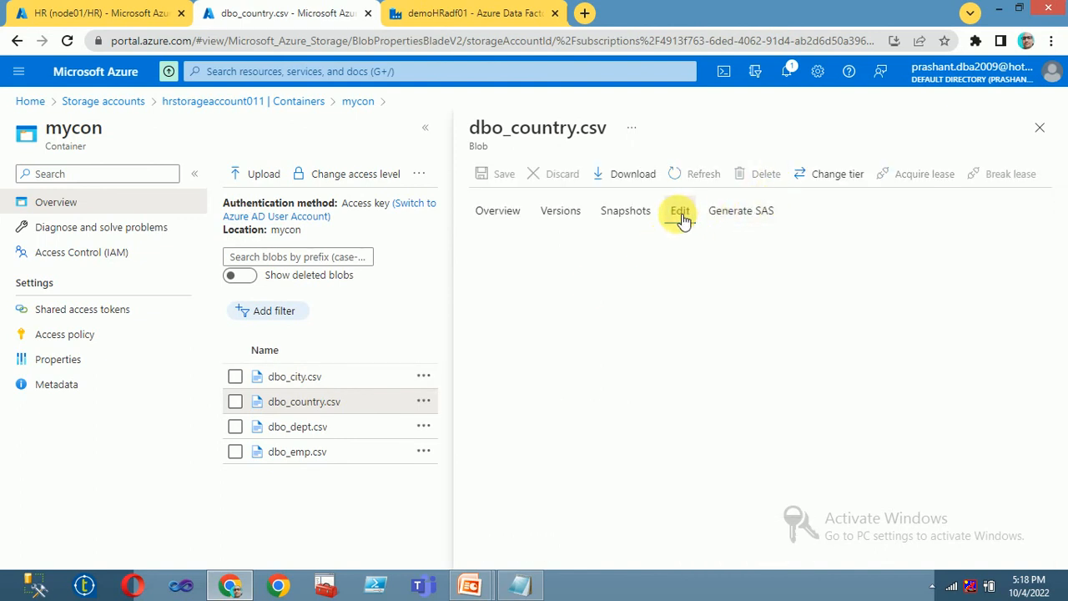
{"action": "left_click", "coordinate": [631, 491]}
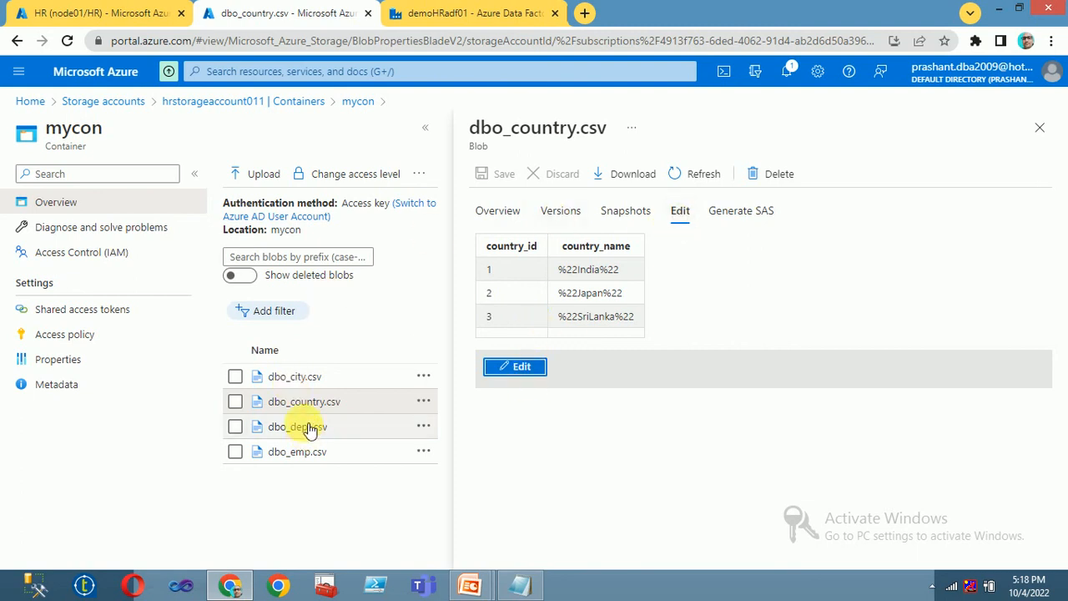
{"action": "left_click", "coordinate": [299, 376]}
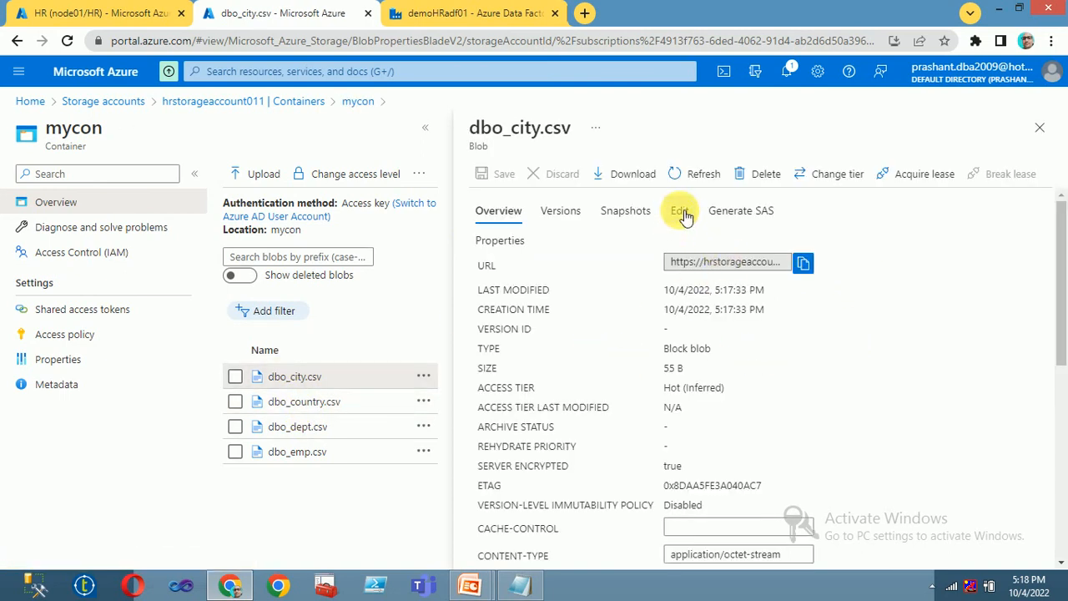
{"action": "left_click", "coordinate": [681, 211]}
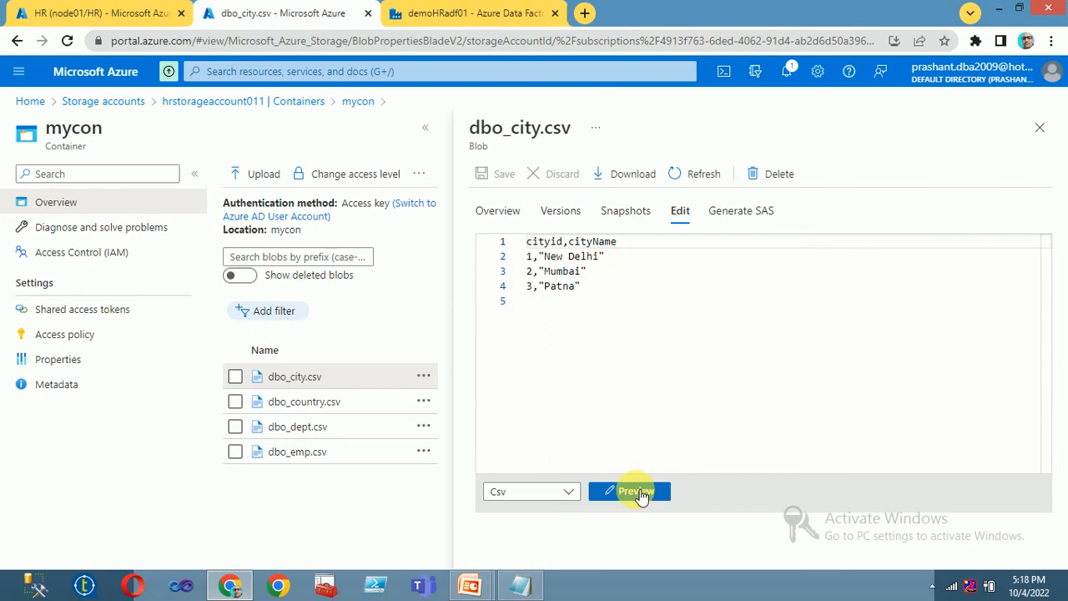
{"action": "left_click", "coordinate": [637, 492]}
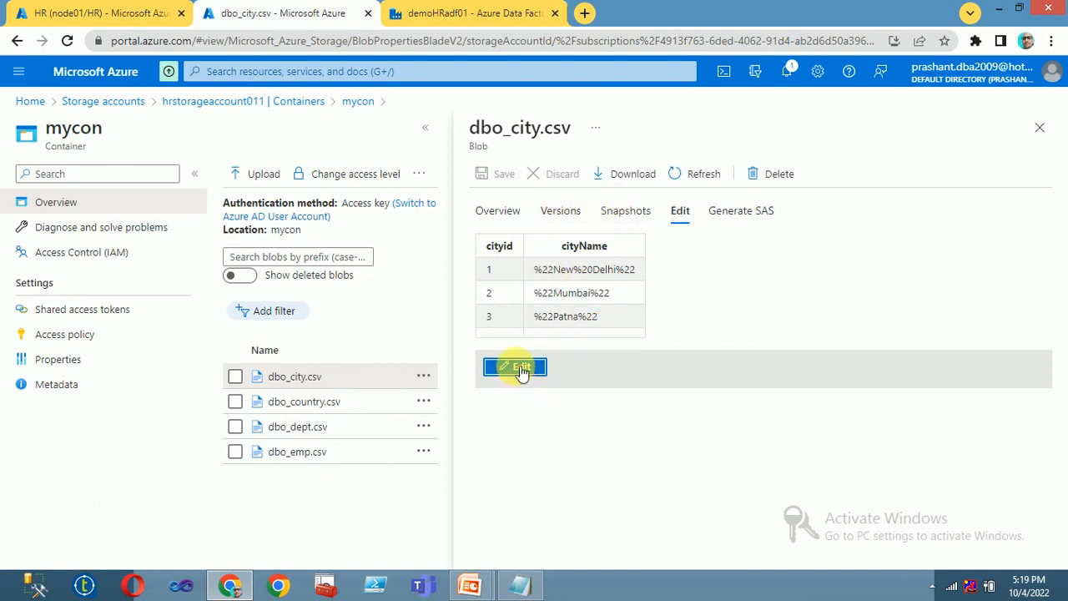
{"action": "left_click", "coordinate": [305, 458]}
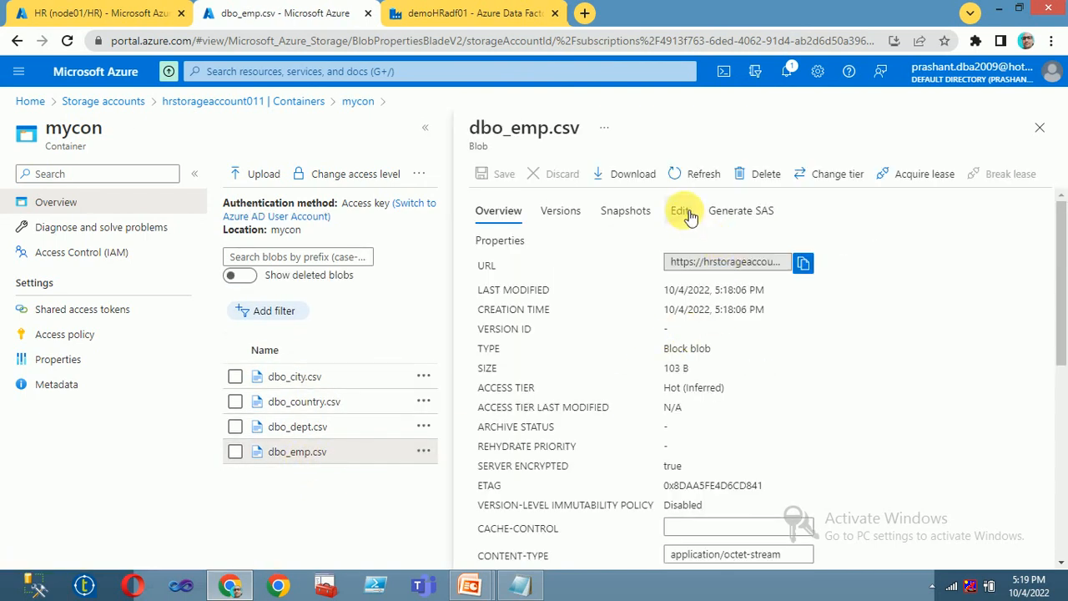
Step: View dbo_emp.csv's raw text, preview it with Html syntax, then return to its four CSV lines
{"action": "left_click", "coordinate": [682, 212]}
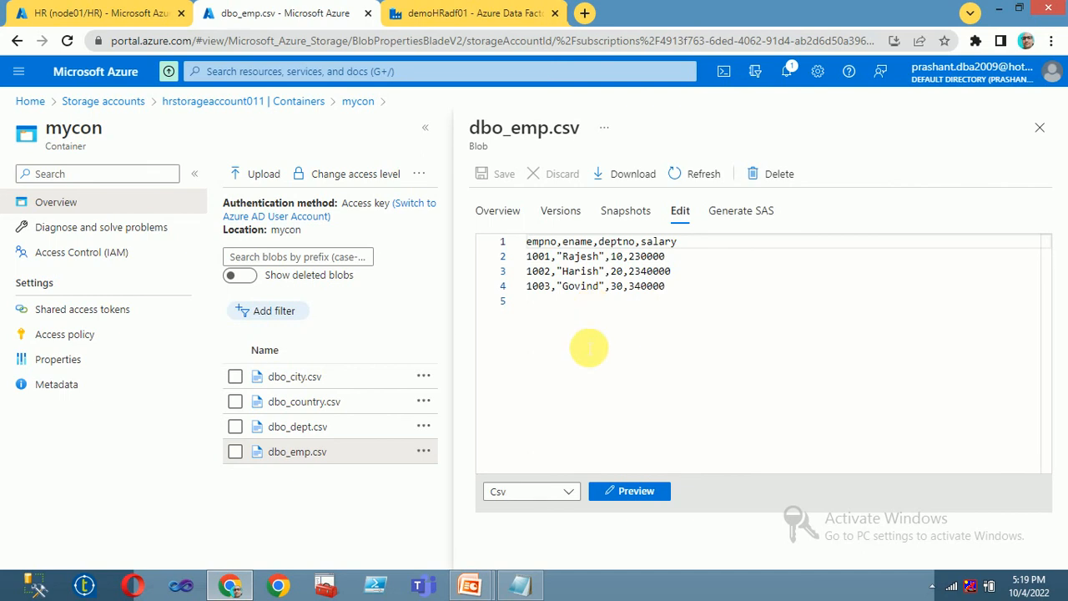
{"action": "left_click_drag", "start_coordinate": [526, 256], "coordinate": [706, 260]}
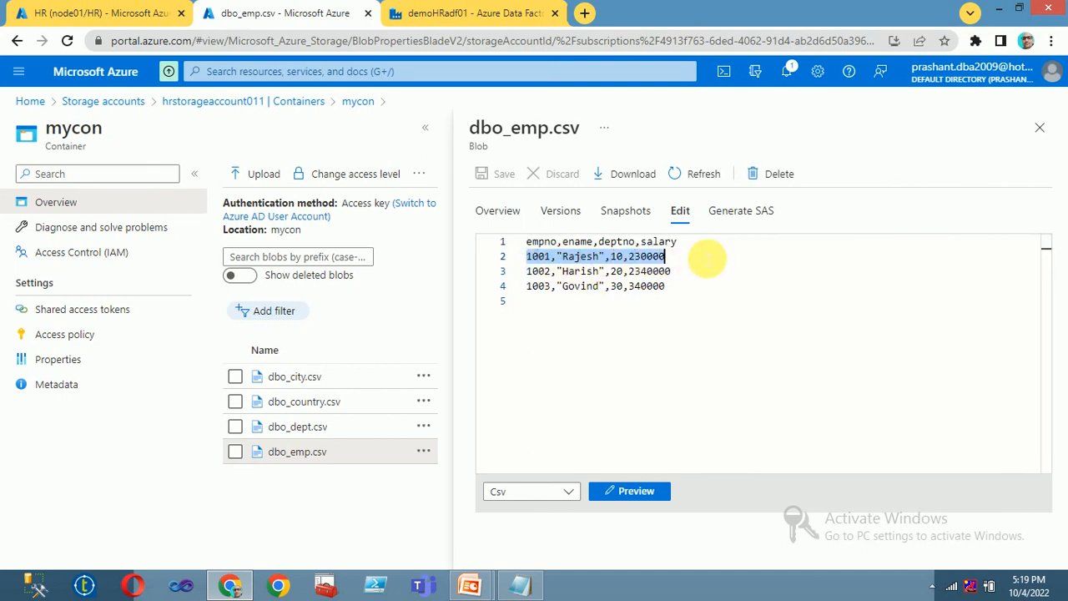
{"action": "left_click", "coordinate": [554, 493]}
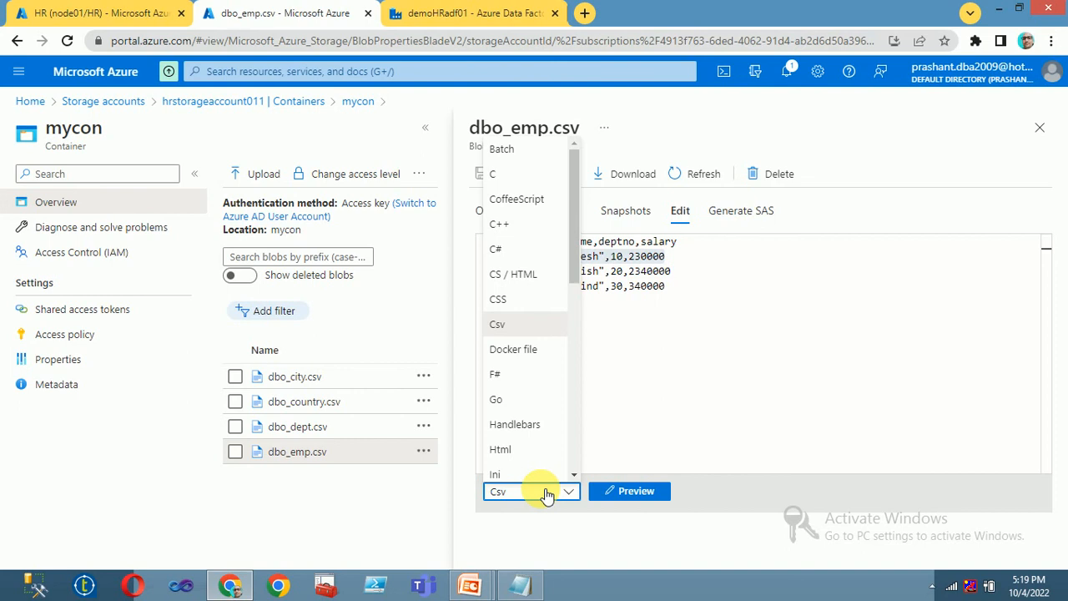
{"action": "left_click", "coordinate": [503, 448]}
{"action": "left_click", "coordinate": [618, 489]}
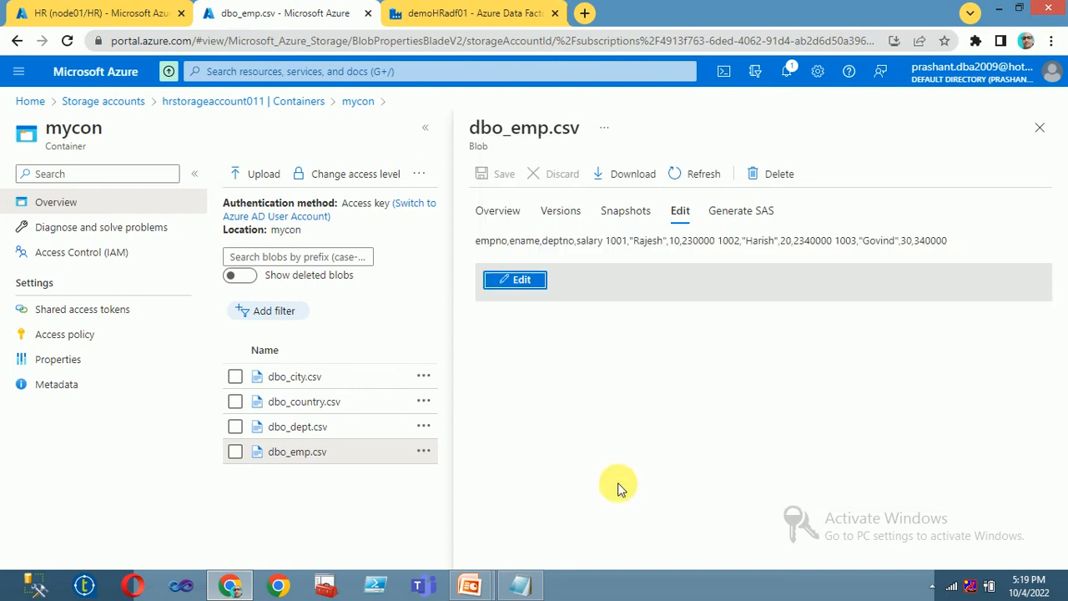
{"action": "left_click", "coordinate": [516, 281]}
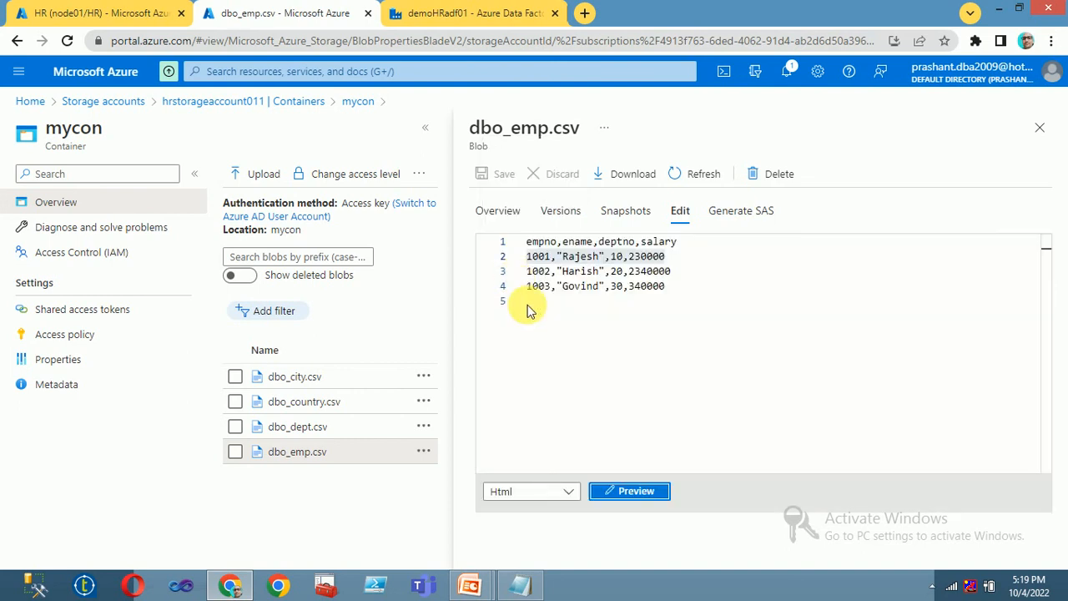
{"action": "left_click_drag", "start_coordinate": [710, 292], "coordinate": [503, 244]}
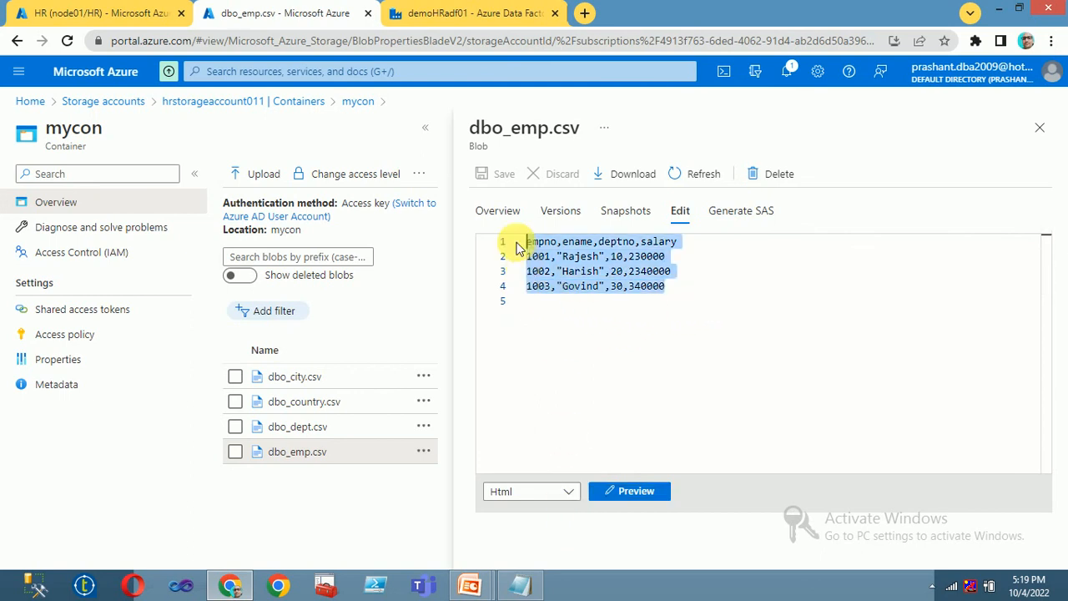
Step: Inspect dbo_country.csv's raw CSV lines, close the blob view and return to the HR query editor
{"action": "left_click", "coordinate": [274, 404]}
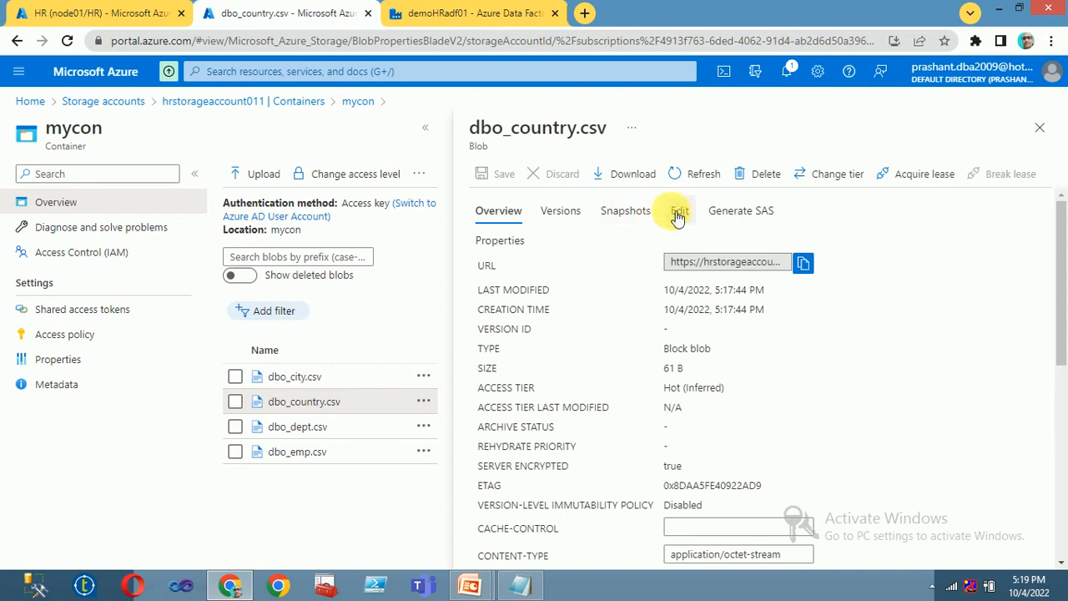
{"action": "left_click", "coordinate": [681, 210]}
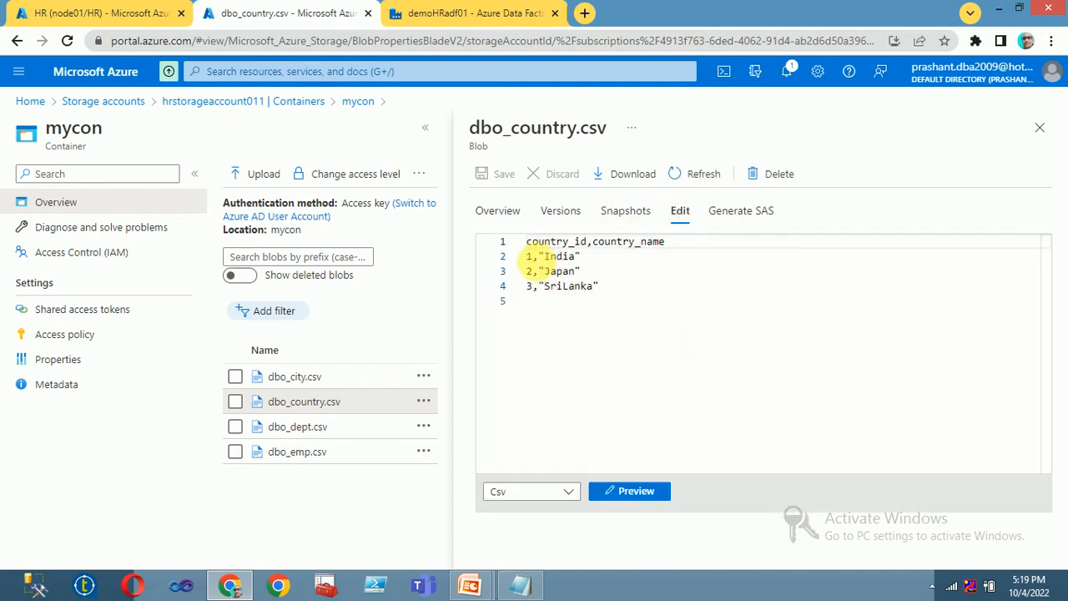
{"action": "left_click_drag", "start_coordinate": [531, 262], "coordinate": [597, 263]}
{"action": "left_click_drag", "start_coordinate": [622, 302], "coordinate": [515, 247]}
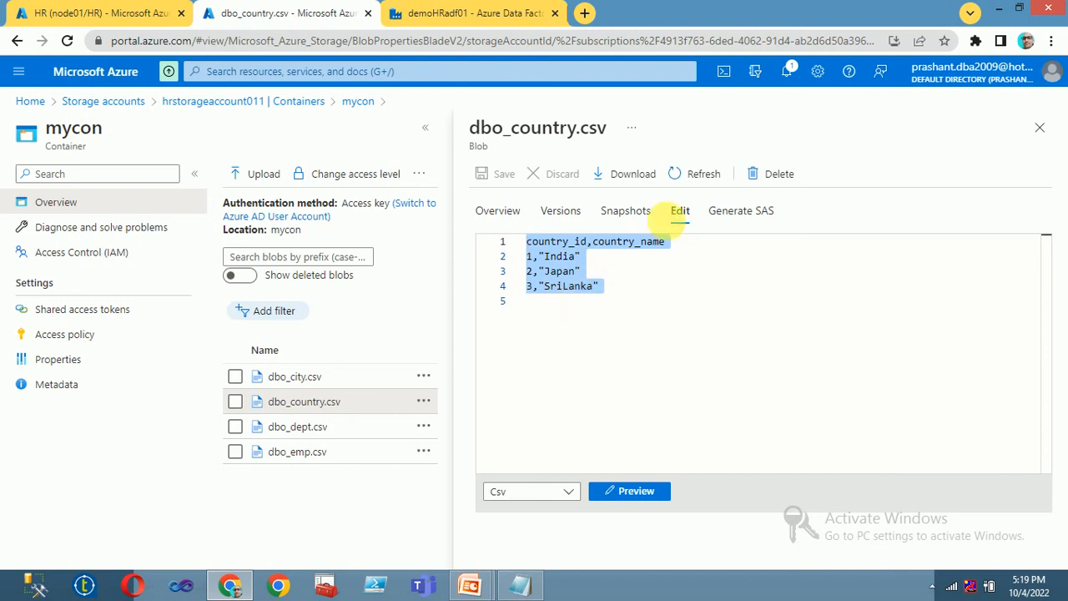
{"action": "left_click", "coordinate": [1040, 129]}
{"action": "left_click", "coordinate": [92, 13]}
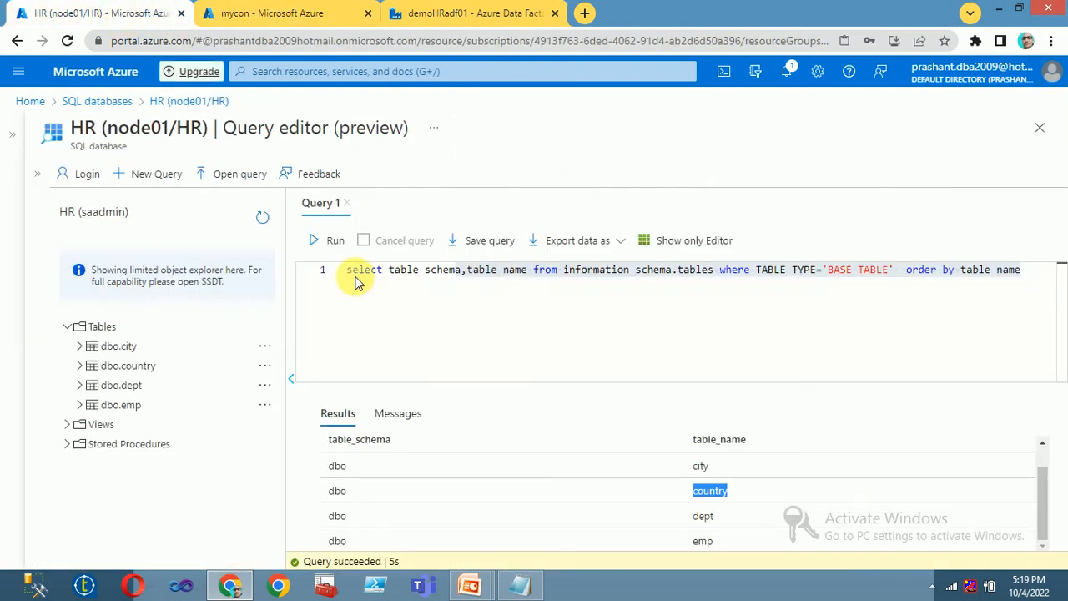
Step: Delete dbo_city, dbo_country, dbo_dept and dbo_emp CSVs with their snapshots, leaving mycon empty
{"action": "left_click_drag", "start_coordinate": [438, 345], "coordinate": [442, 337]}
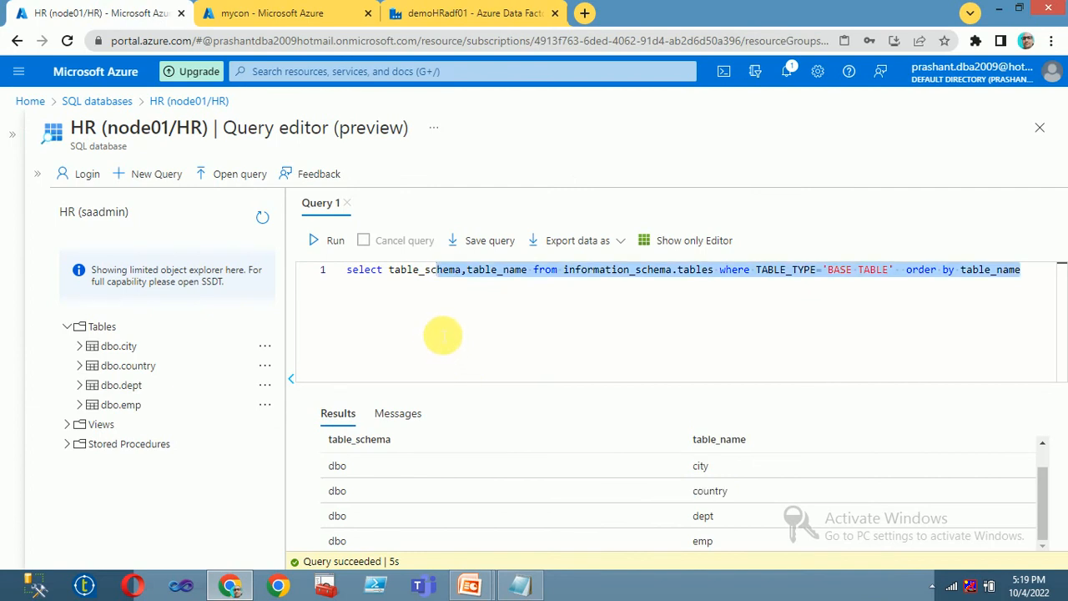
{"action": "key", "text": "ctrl+a"}
{"action": "left_click", "coordinate": [317, 13]}
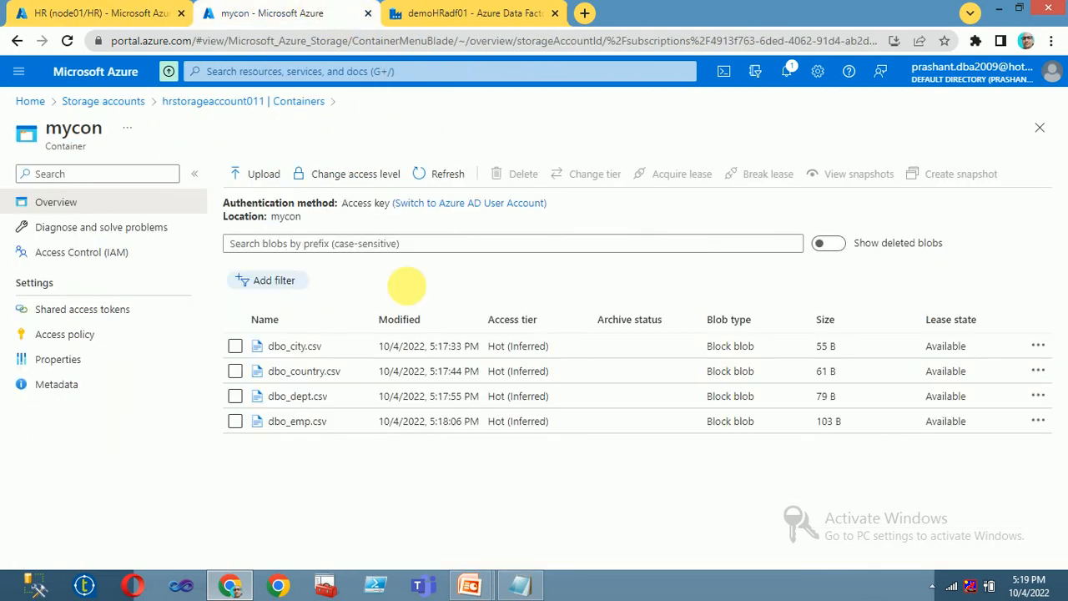
{"action": "left_click", "coordinate": [235, 346]}
{"action": "left_click", "coordinate": [234, 396]}
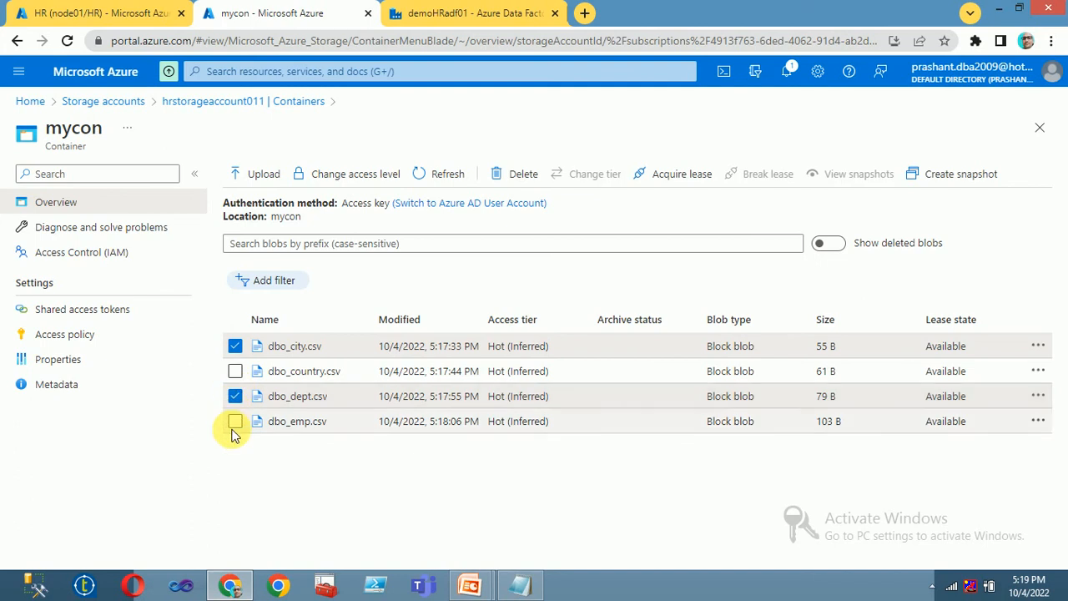
{"action": "left_click", "coordinate": [234, 421]}
{"action": "left_click", "coordinate": [234, 371]}
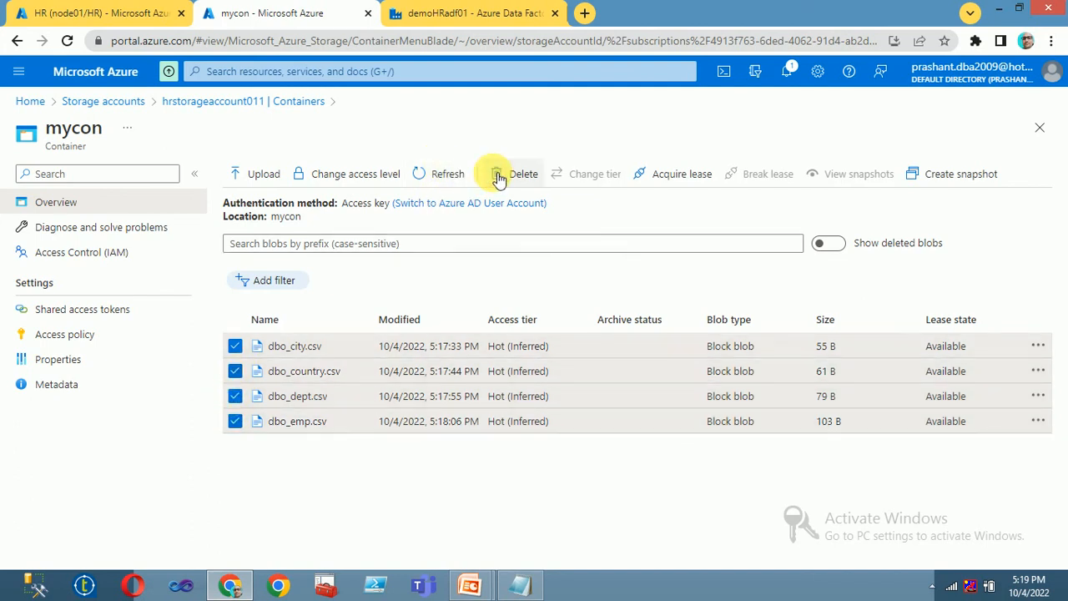
{"action": "left_click", "coordinate": [498, 177]}
{"action": "left_click", "coordinate": [231, 352]}
{"action": "left_click", "coordinate": [253, 399]}
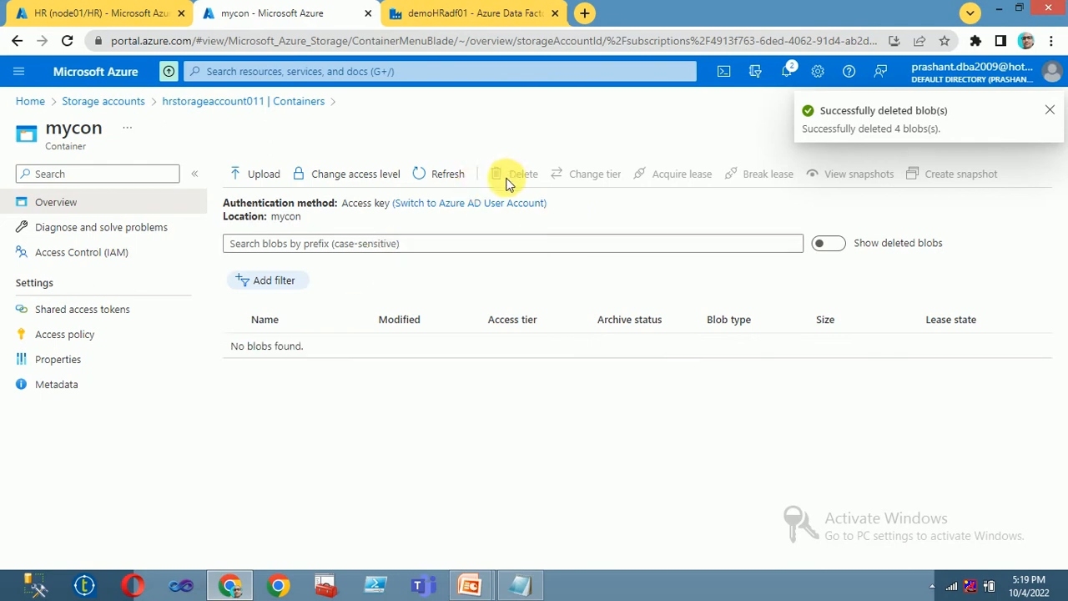
{"action": "left_click", "coordinate": [436, 174]}
{"action": "left_click", "coordinate": [141, 15]}
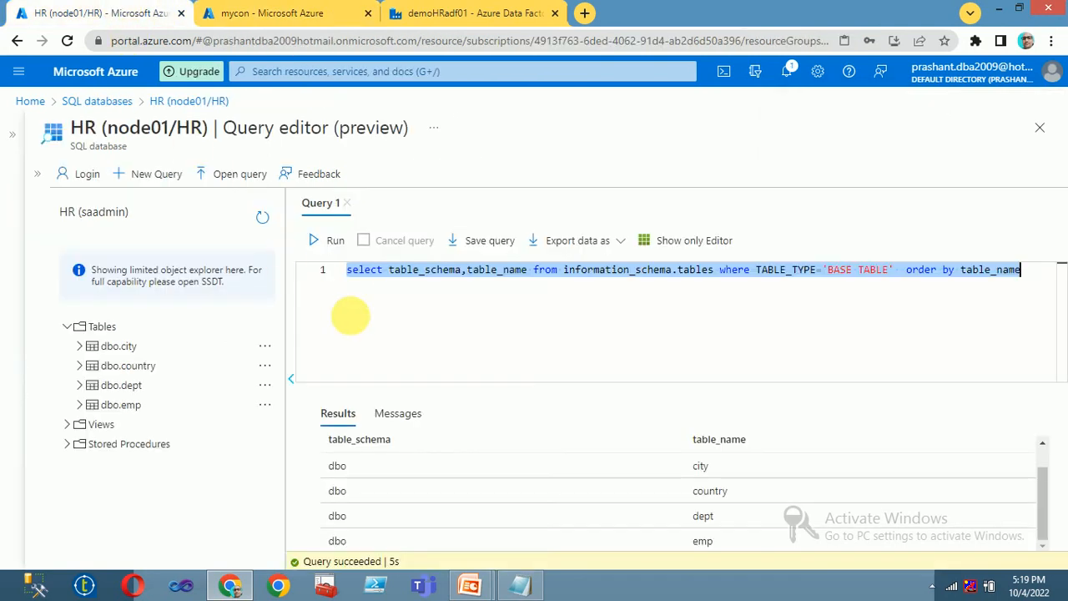
Step: Replace the query with create table Gender(id int, Gname varchar(100)), run it, and start the insert statement
{"action": "left_click_drag", "start_coordinate": [351, 315], "coordinate": [432, 299]}
{"action": "key", "text": "ctrl+a"}
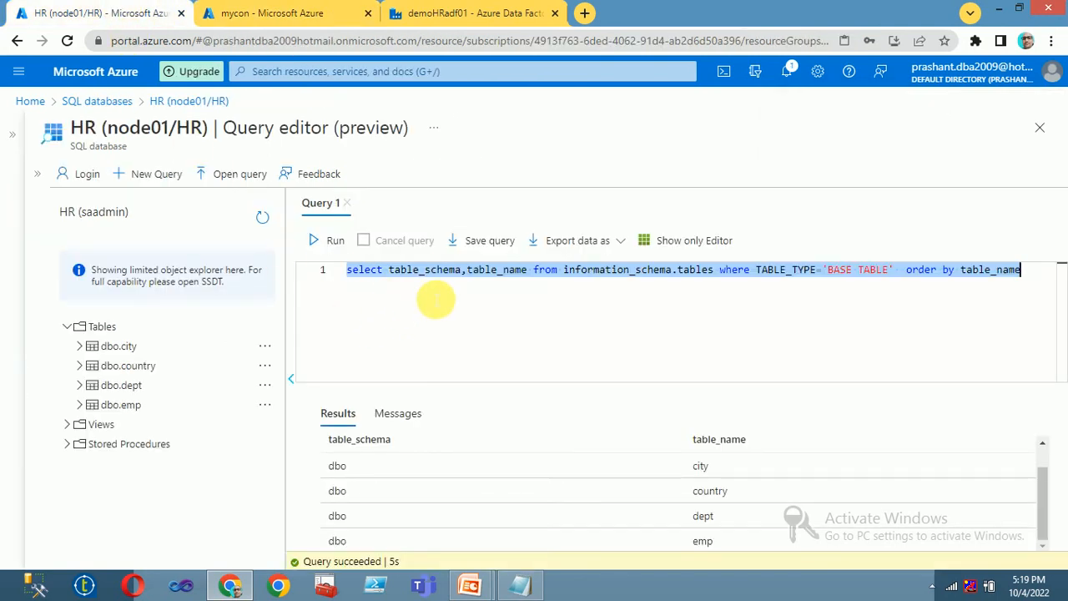
{"action": "key", "text": "Delete"}
{"action": "type", "text": "cre"}
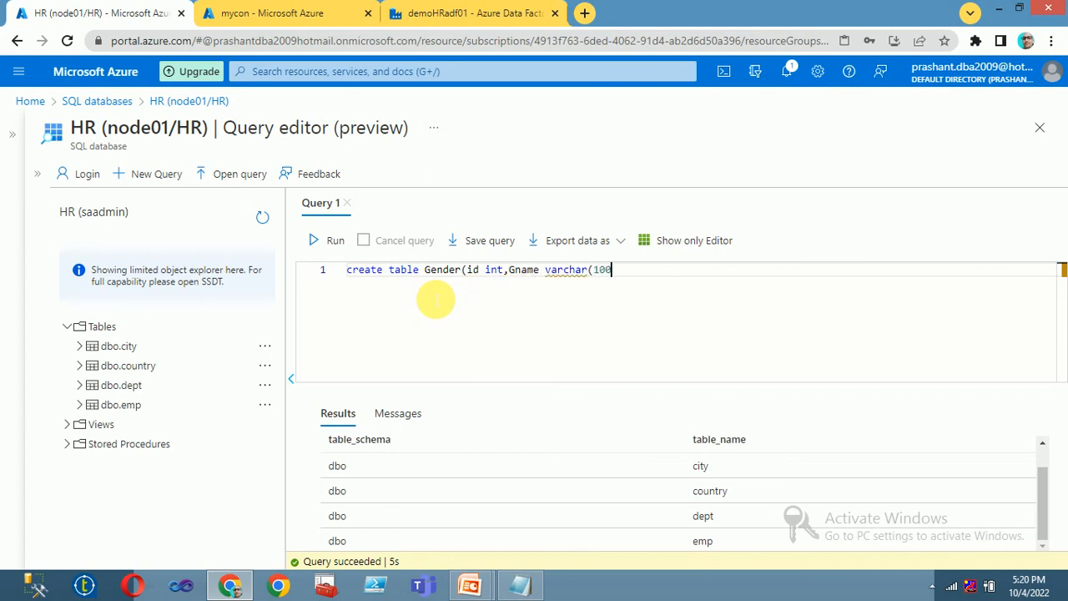
{"action": "left_click", "coordinate": [331, 240]}
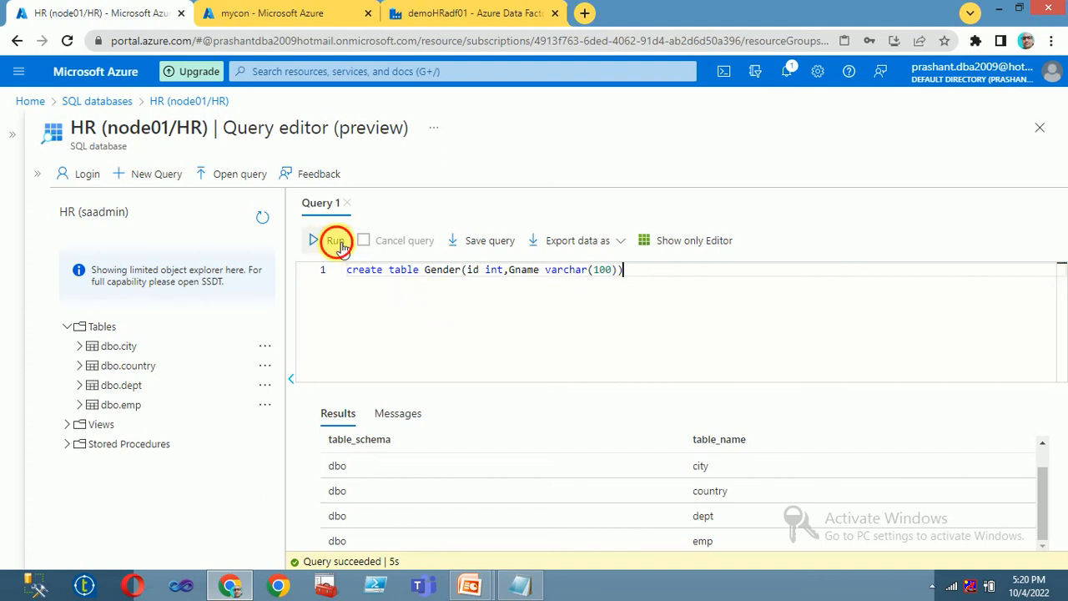
{"action": "key", "text": "Return"}
{"action": "key", "text": "Return"}
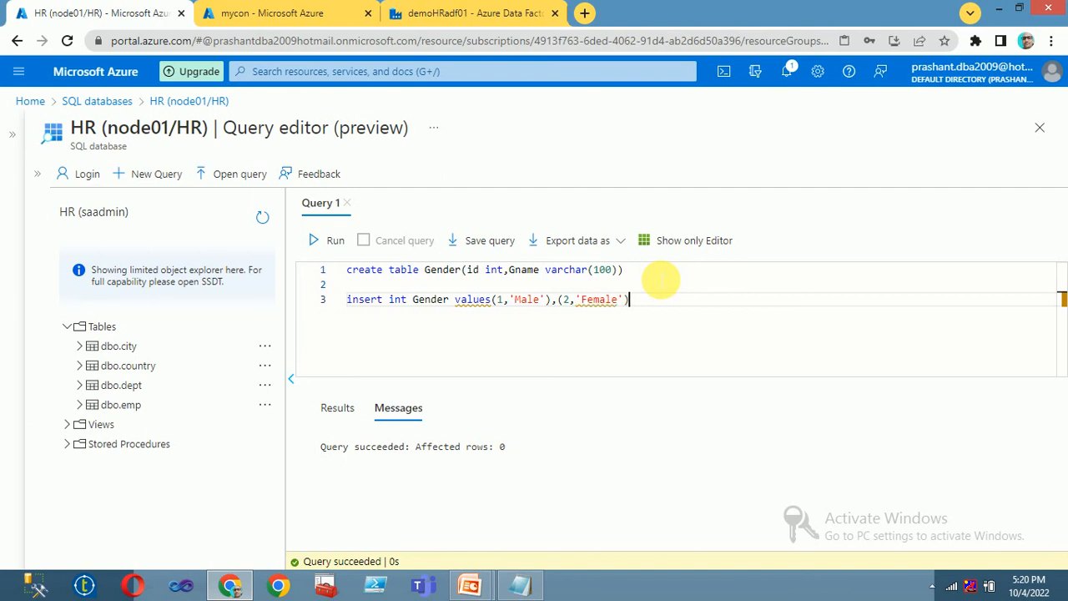
Step: Correct 'int' to 'into' and run the insert adding rows (1,'Male') and (2,'Female') to Gender
{"action": "left_click_drag", "start_coordinate": [645, 271], "coordinate": [270, 281]}
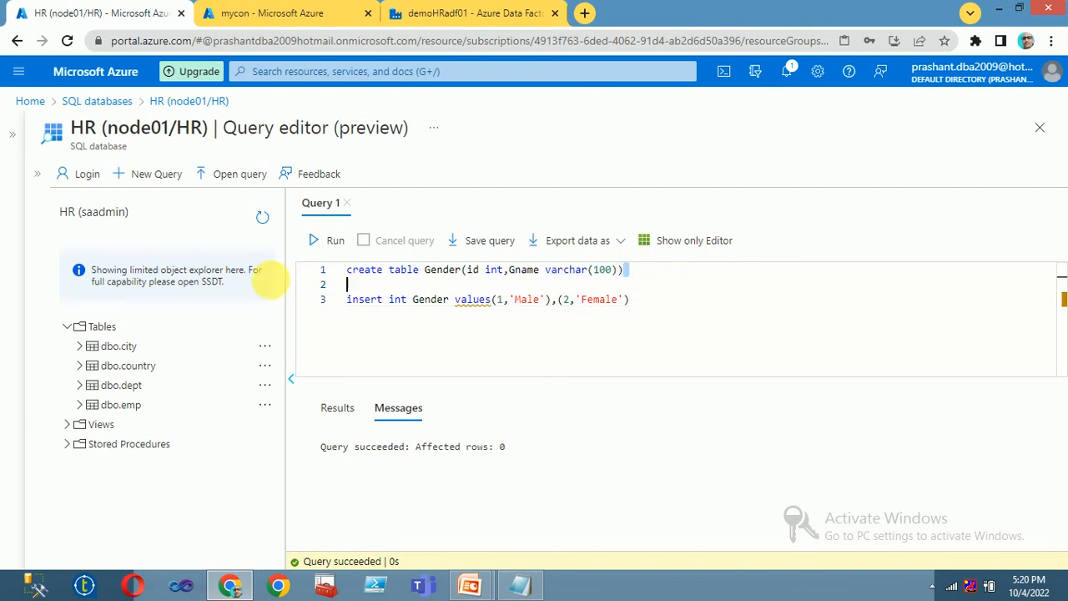
{"action": "left_click_drag", "start_coordinate": [631, 299], "coordinate": [242, 310]}
{"action": "left_click", "coordinate": [343, 240]}
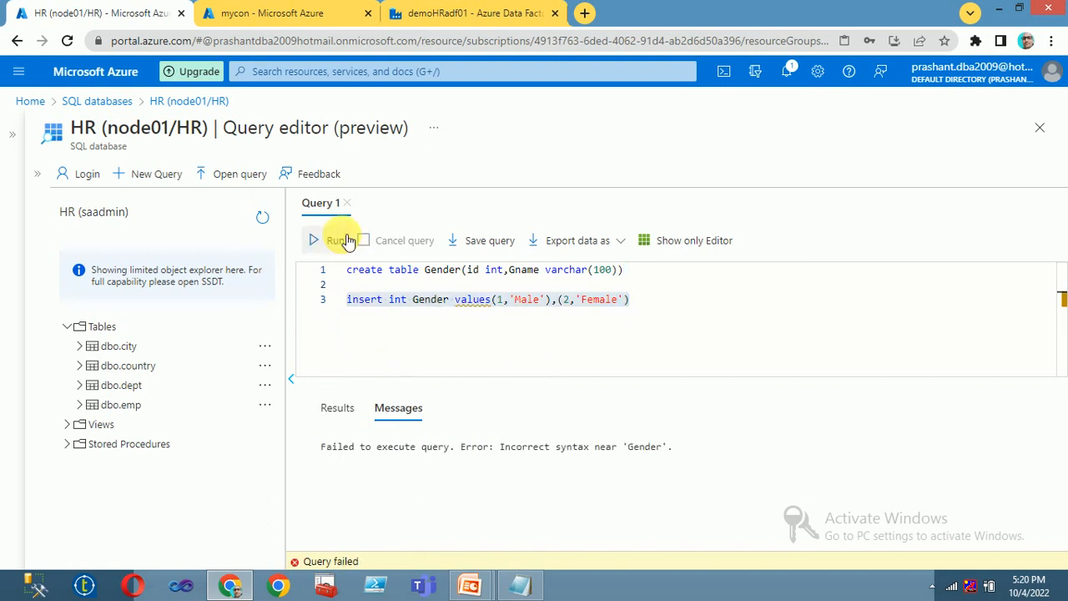
{"action": "left_click", "coordinate": [632, 300]}
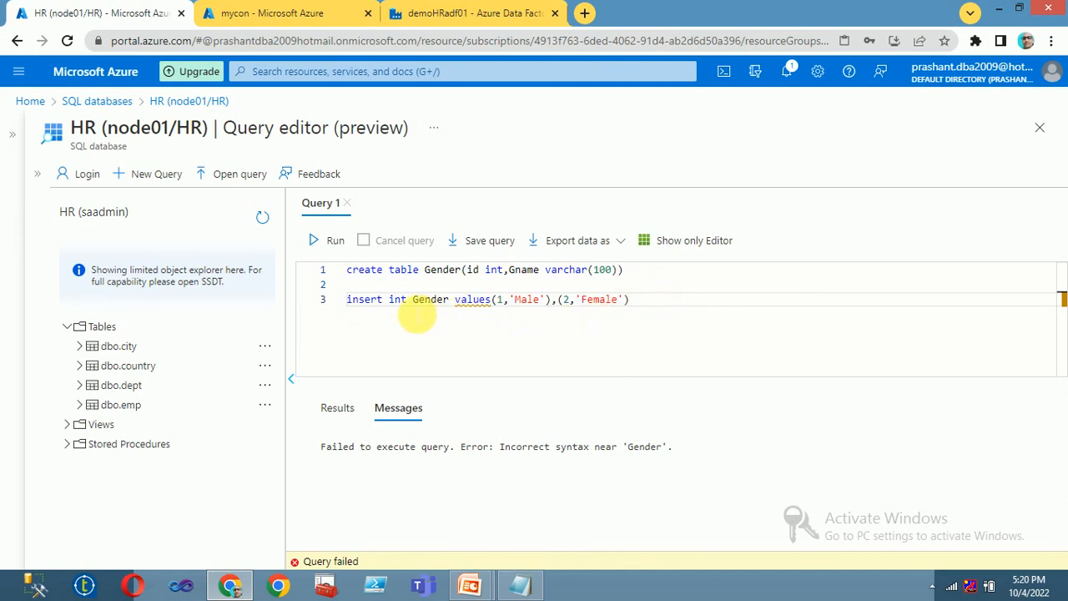
{"action": "left_click", "coordinate": [392, 301]}
{"action": "double_click", "coordinate": [397, 299]}
{"action": "type", "text": "into"}
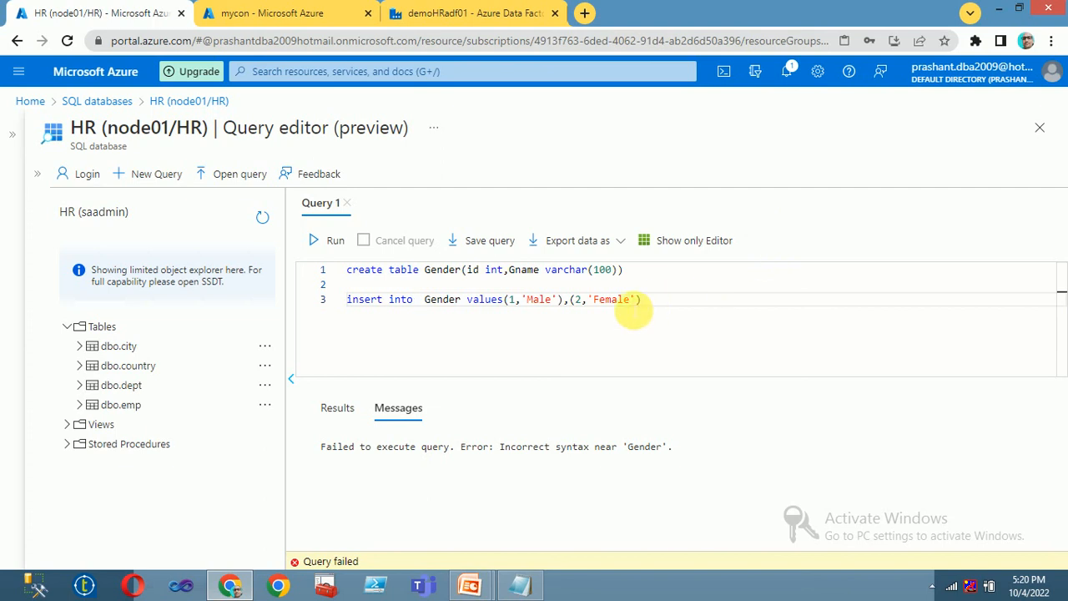
{"action": "left_click_drag", "start_coordinate": [674, 309], "coordinate": [241, 307]}
{"action": "left_click", "coordinate": [334, 241]}
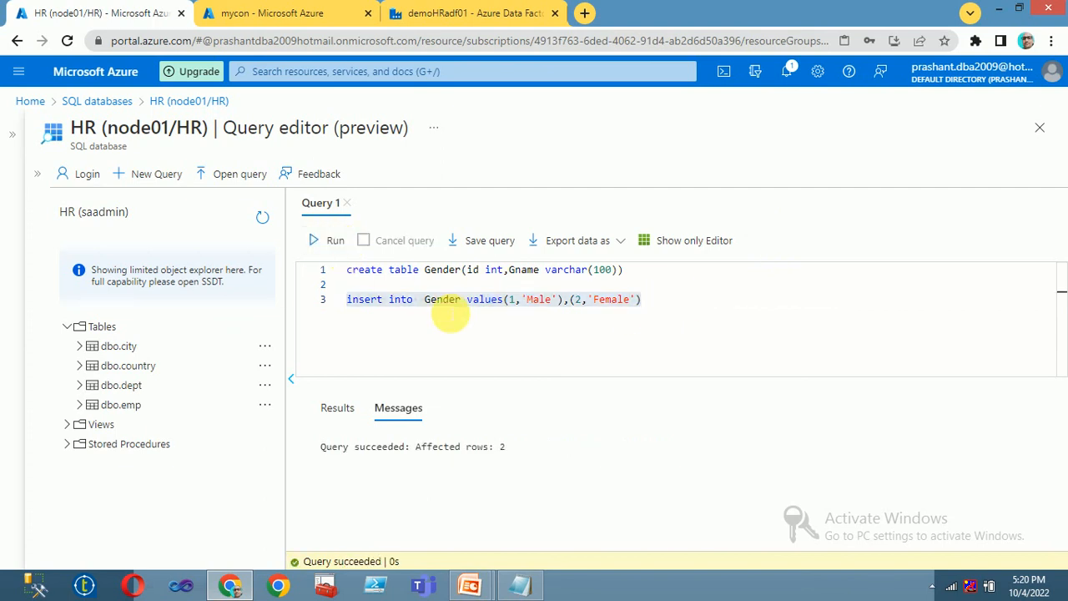
{"action": "left_click", "coordinate": [451, 332]}
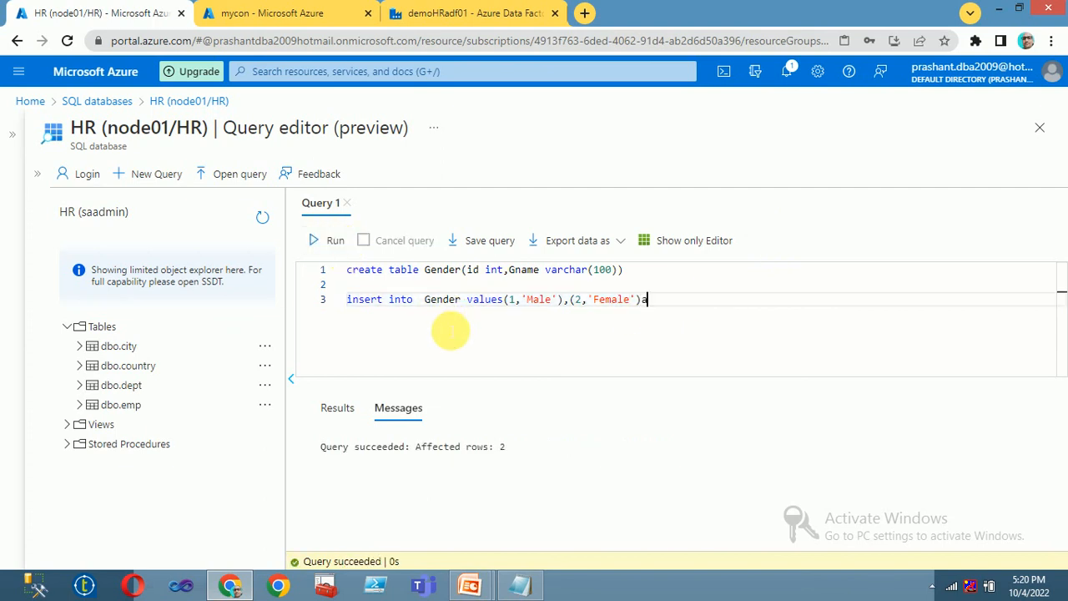
Step: Run SELECT * FROM Gender to confirm the Male and Female rows
{"action": "key", "text": "ctrl+a"}
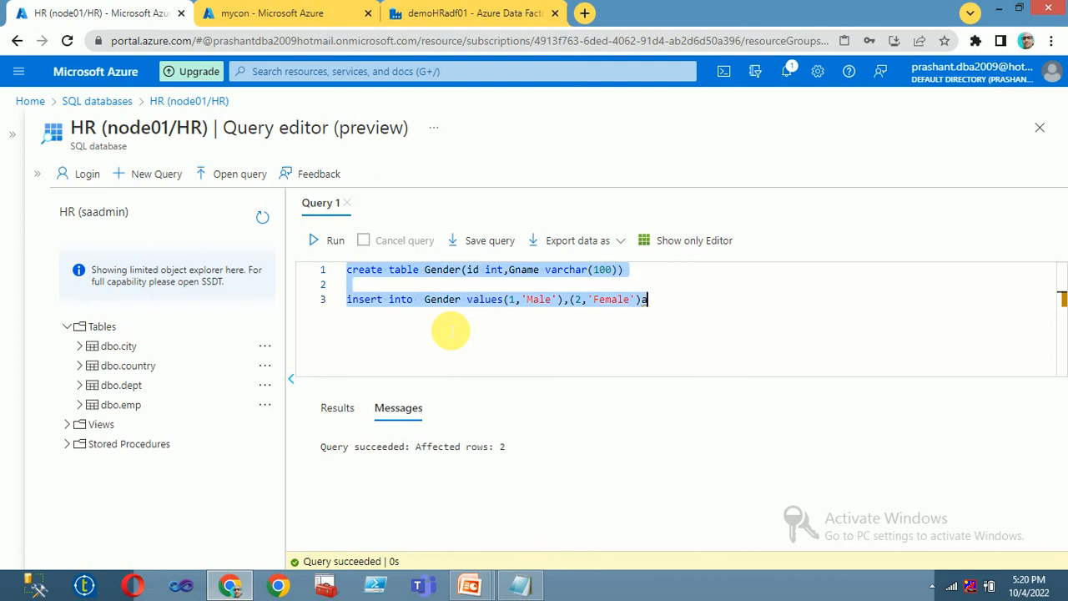
{"action": "type", "text": "select * from Gender"}
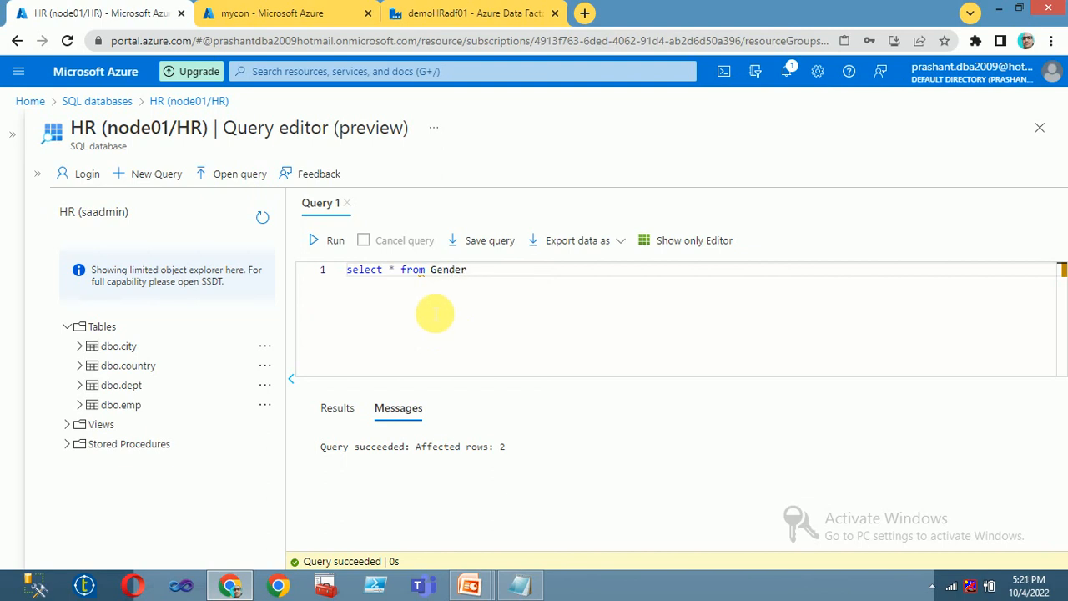
{"action": "left_click", "coordinate": [332, 240]}
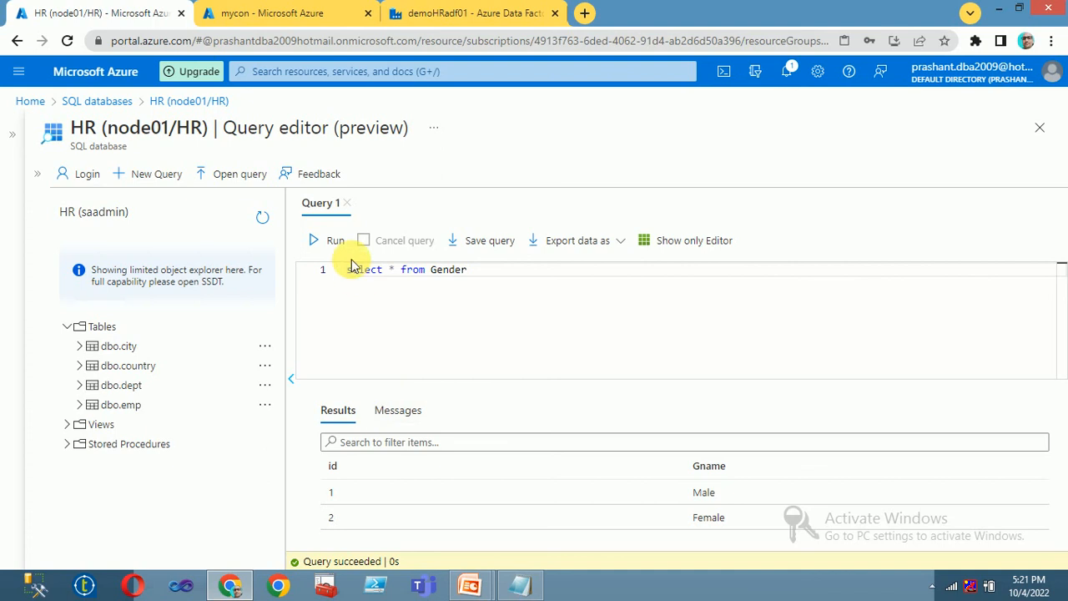
{"action": "left_click", "coordinate": [305, 12]}
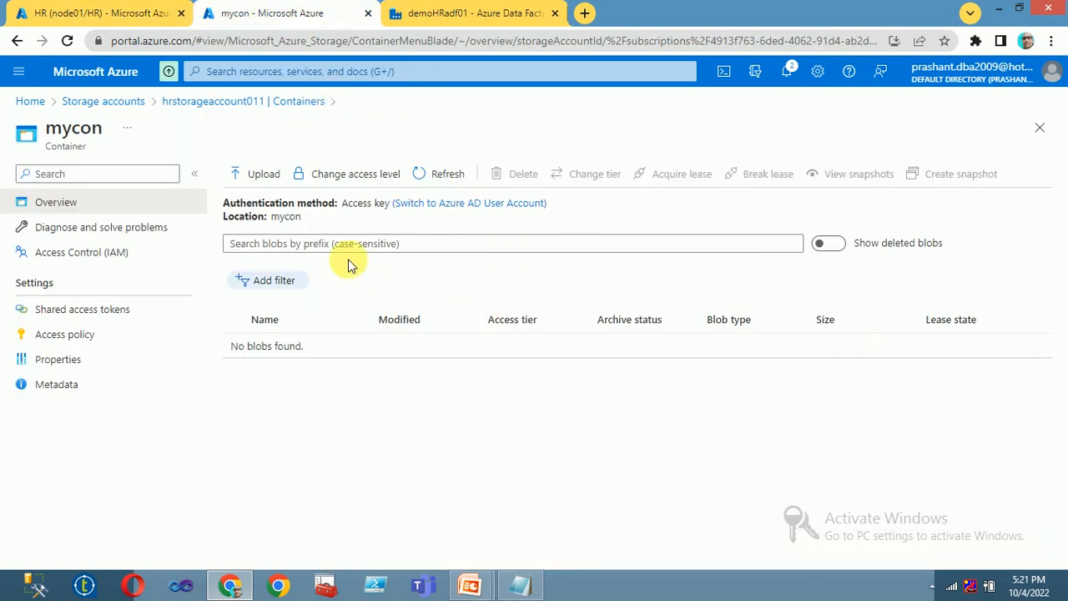
Step: Refresh the mycon container to confirm it is empty, then return to the Data Factory pipeline
{"action": "left_click", "coordinate": [425, 175]}
{"action": "left_click", "coordinate": [421, 172]}
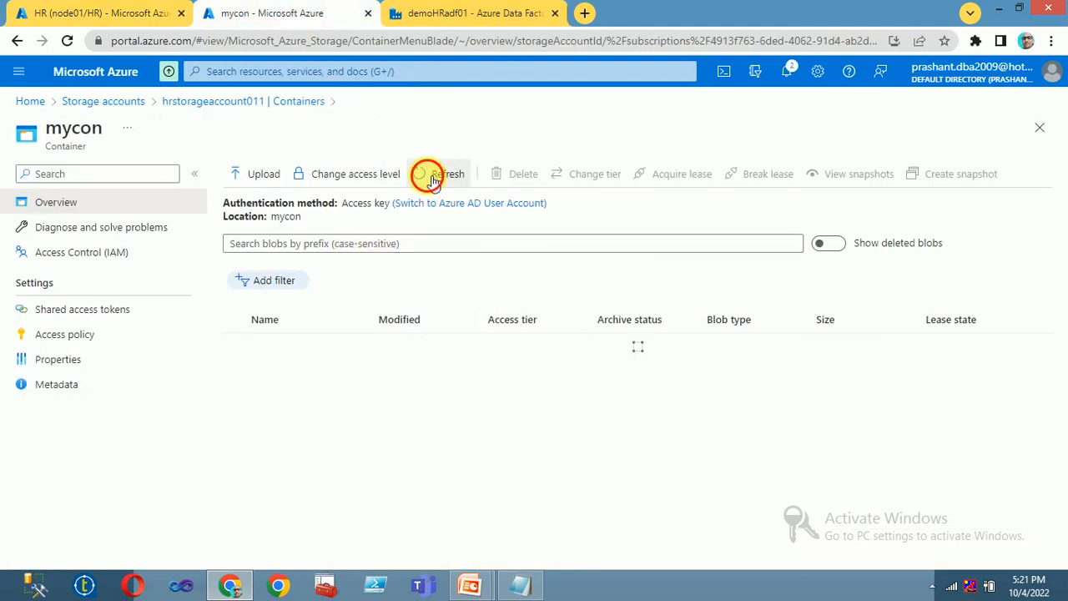
{"action": "left_click", "coordinate": [100, 14]}
{"action": "left_click", "coordinate": [418, 13]}
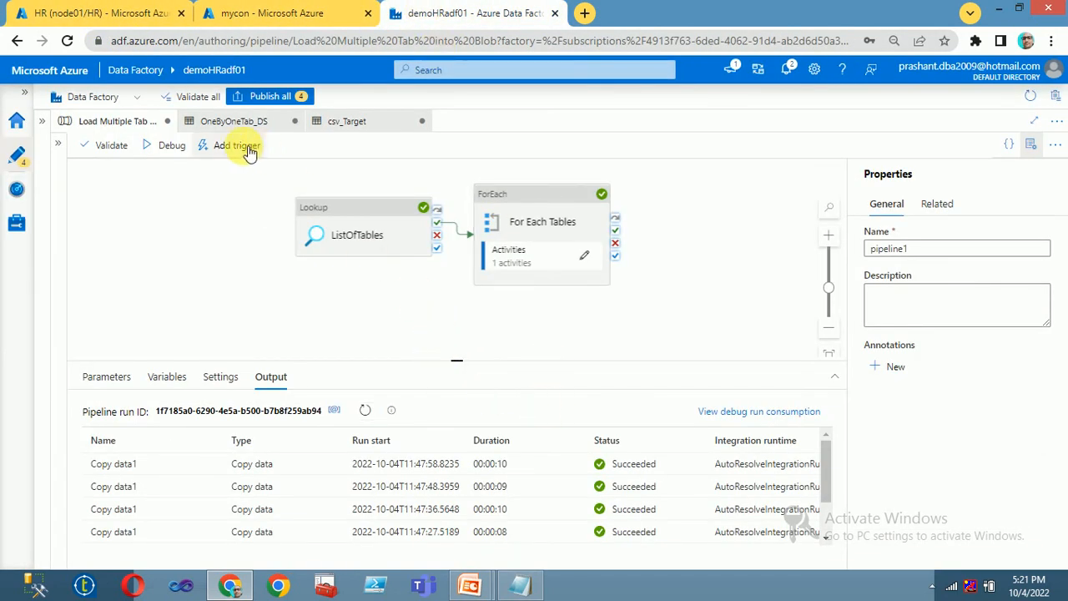
Step: Debug-run the Load Multiple Tab into Blob pipeline and refresh the output to track its Copy data1 runs
{"action": "left_click", "coordinate": [165, 146]}
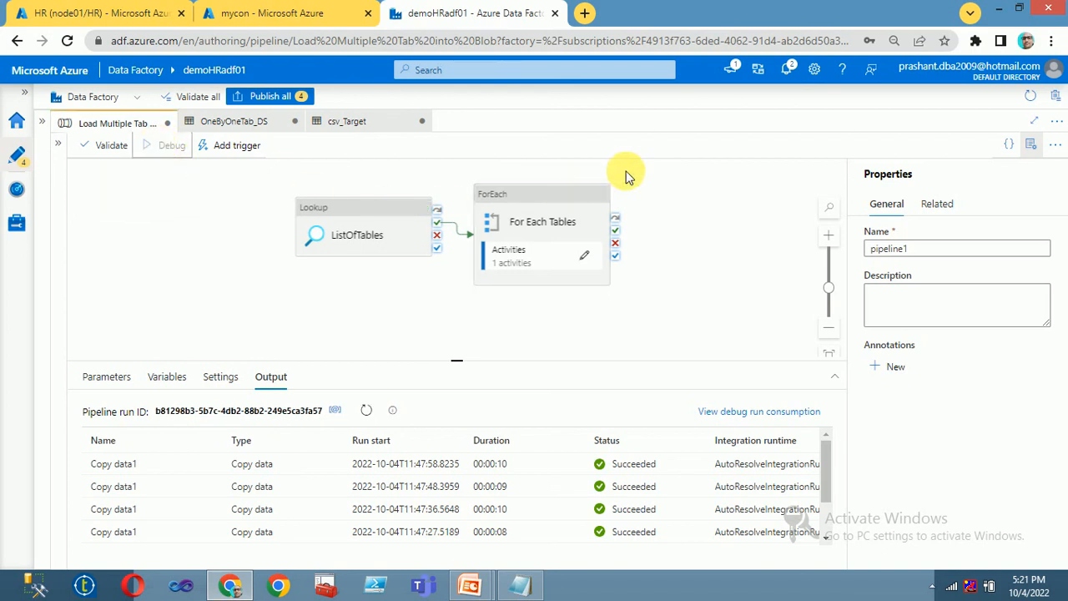
{"action": "left_click", "coordinate": [366, 411]}
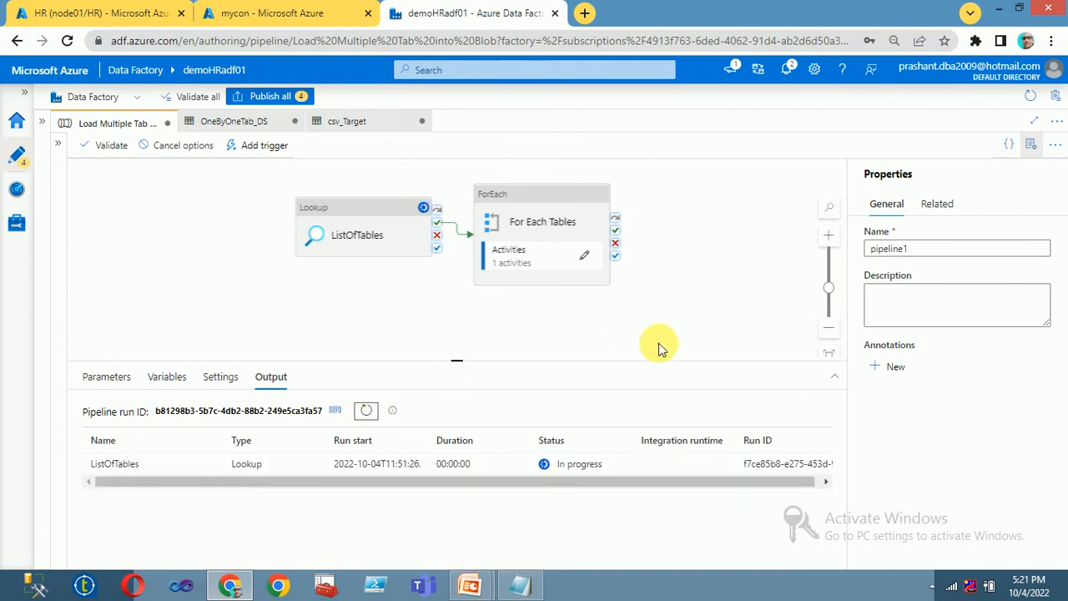
{"action": "left_click", "coordinate": [374, 412]}
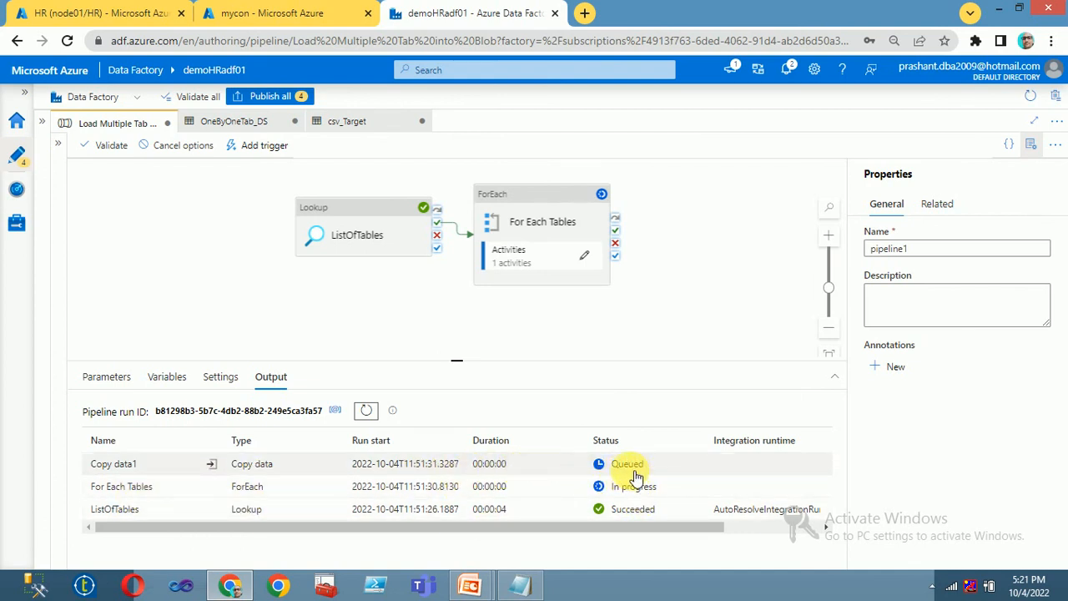
{"action": "left_click", "coordinate": [367, 411]}
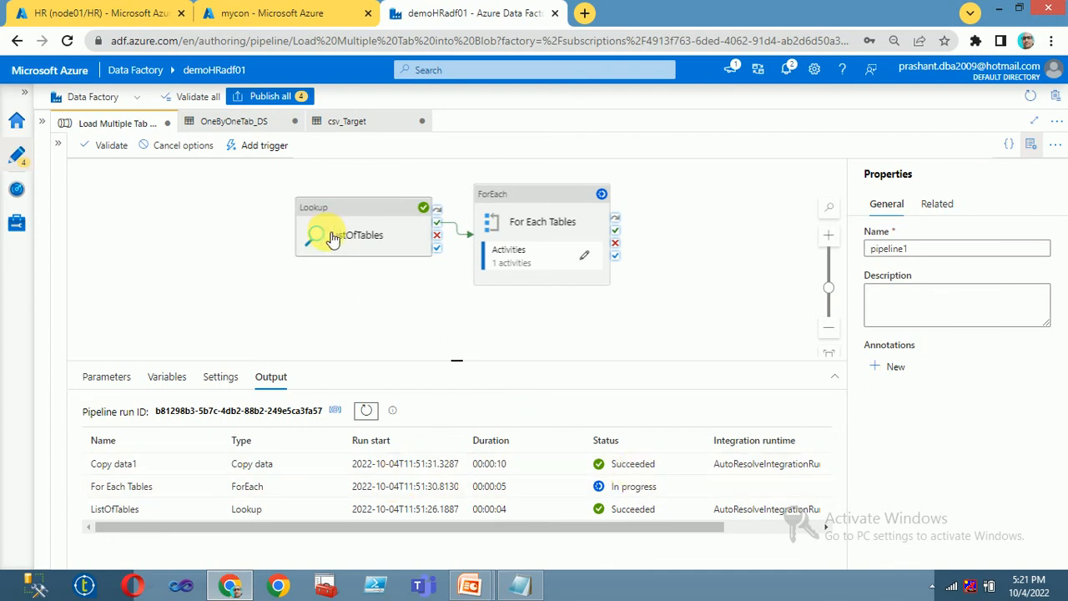
{"action": "left_click", "coordinate": [367, 411]}
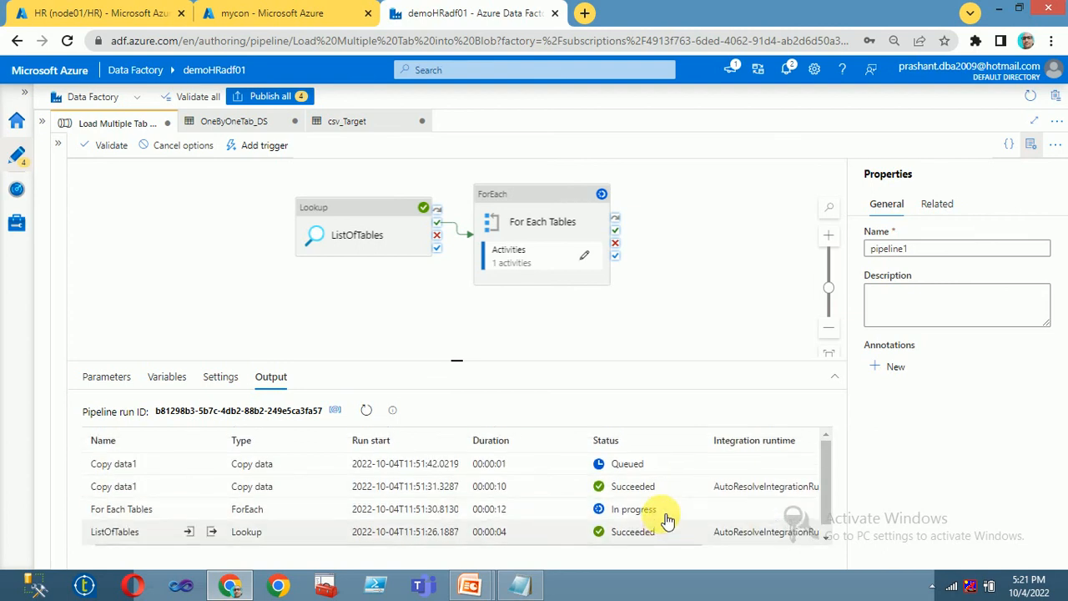
{"action": "left_click", "coordinate": [368, 411]}
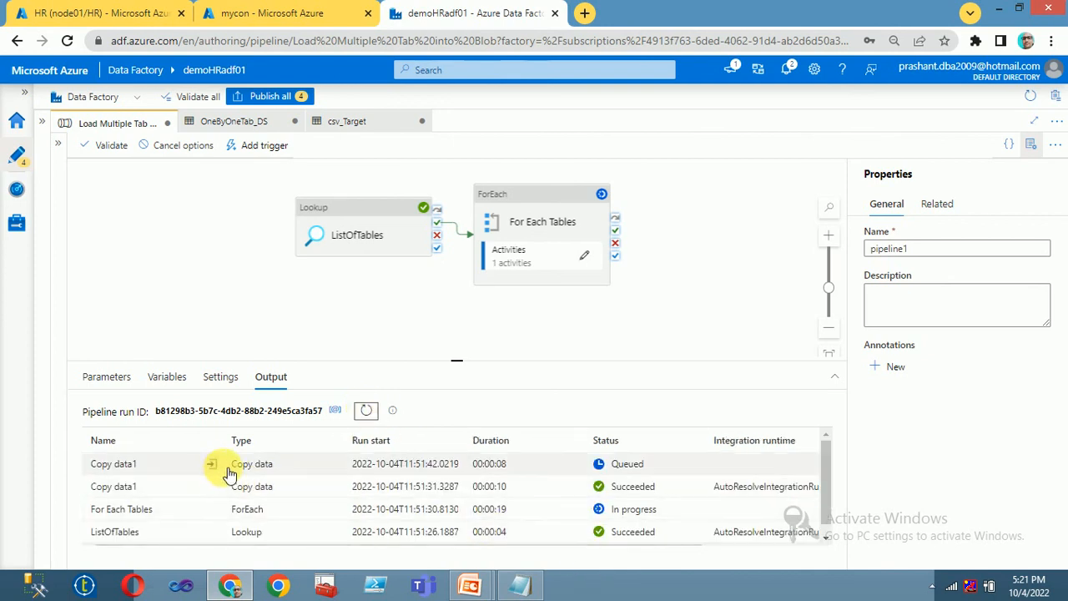
{"action": "left_click", "coordinate": [368, 412]}
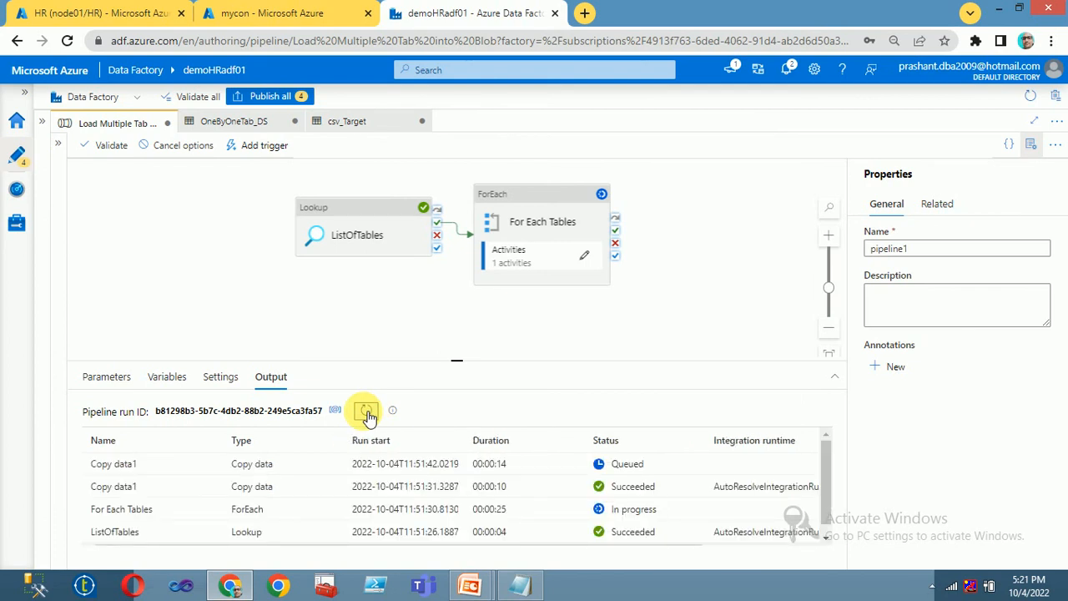
{"action": "left_click", "coordinate": [94, 16]}
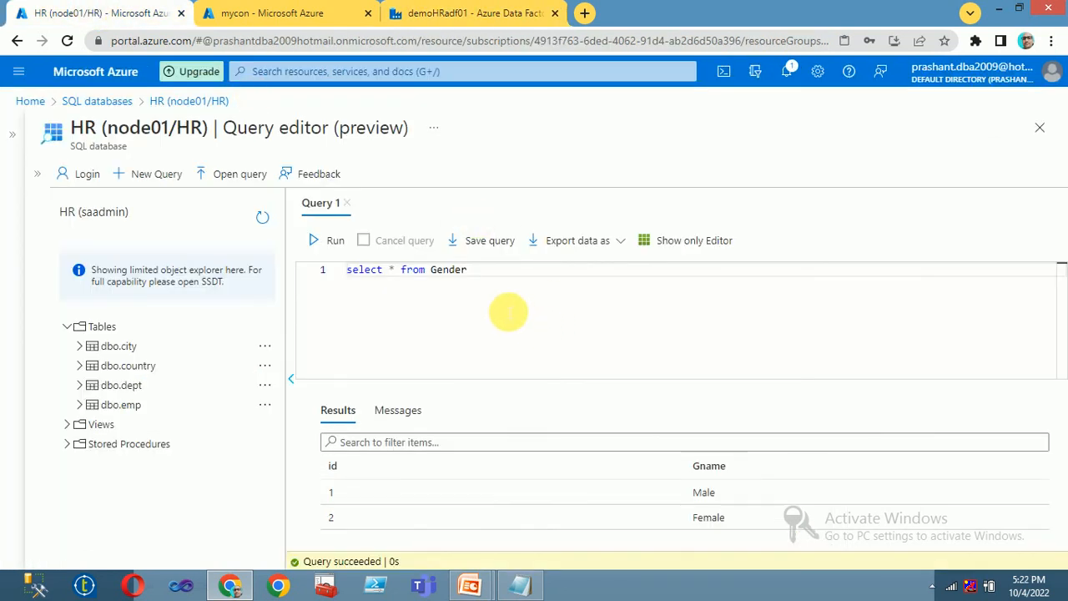
Step: Undo back to the information_schema.tables query and run a selected part of it
{"action": "left_click_drag", "start_coordinate": [511, 286], "coordinate": [277, 266]}
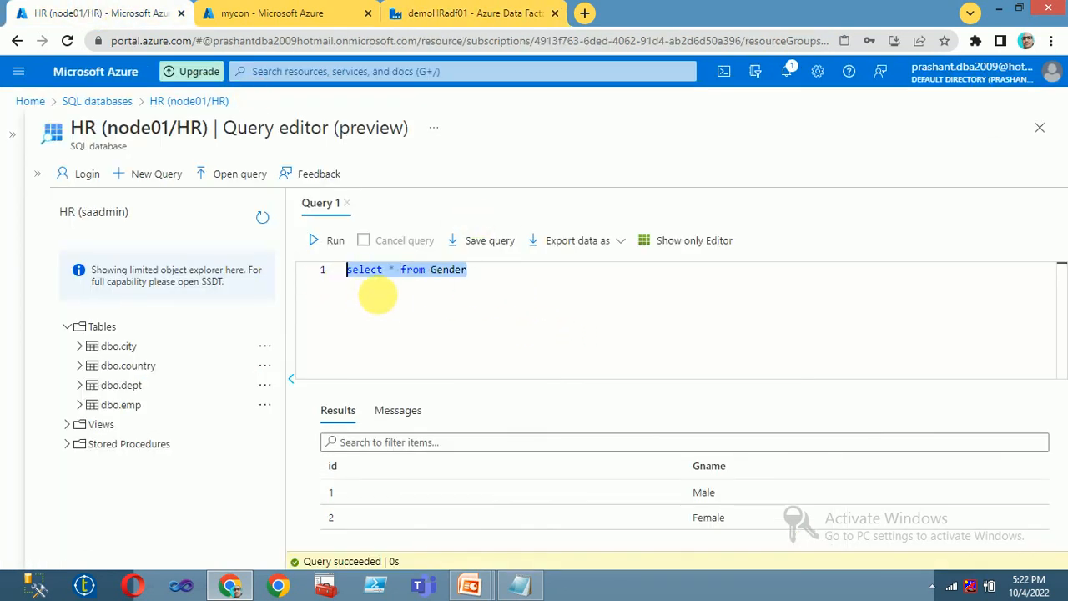
{"action": "key", "text": "ctrl+z"}
{"action": "key", "text": "ctrl+z"}
{"action": "key", "text": "ctrl+z"}
{"action": "key", "text": "ctrl+z"}
{"action": "key", "text": "ctrl+z"}
{"action": "key", "text": "ctrl+z"}
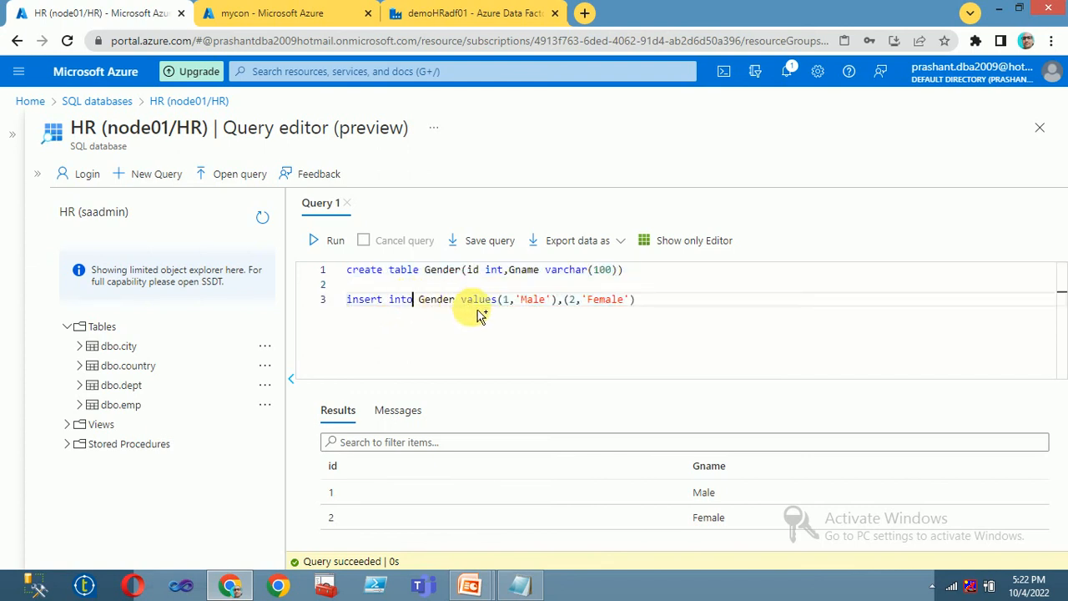
{"action": "key", "text": "ctrl+z"}
{"action": "key", "text": "ctrl+z"}
{"action": "key", "text": "ctrl+z"}
{"action": "key", "text": "ctrl+z"}
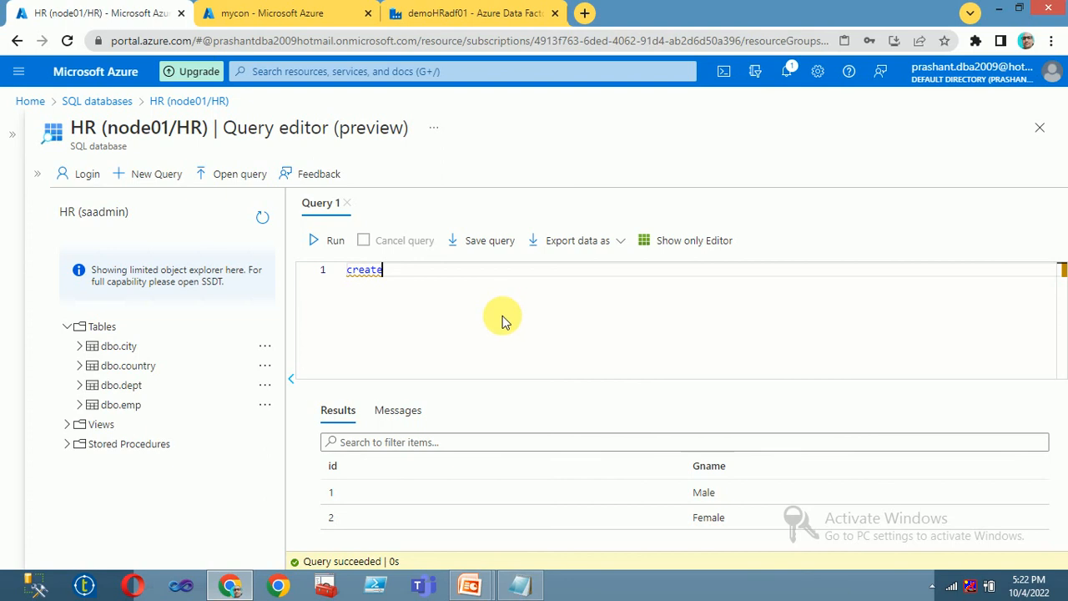
{"action": "key", "text": "ctrl+z"}
{"action": "key", "text": "ctrl+z"}
{"action": "left_click_drag", "start_coordinate": [531, 269], "coordinate": [944, 295]}
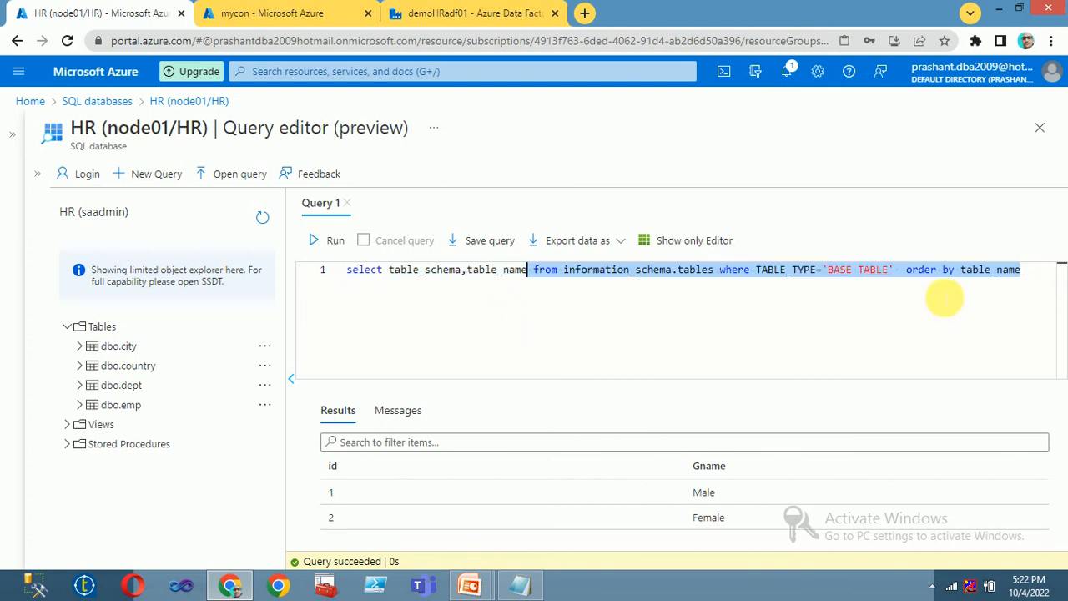
{"action": "left_click", "coordinate": [755, 270]}
{"action": "left_click_drag", "start_coordinate": [756, 271], "coordinate": [901, 275]}
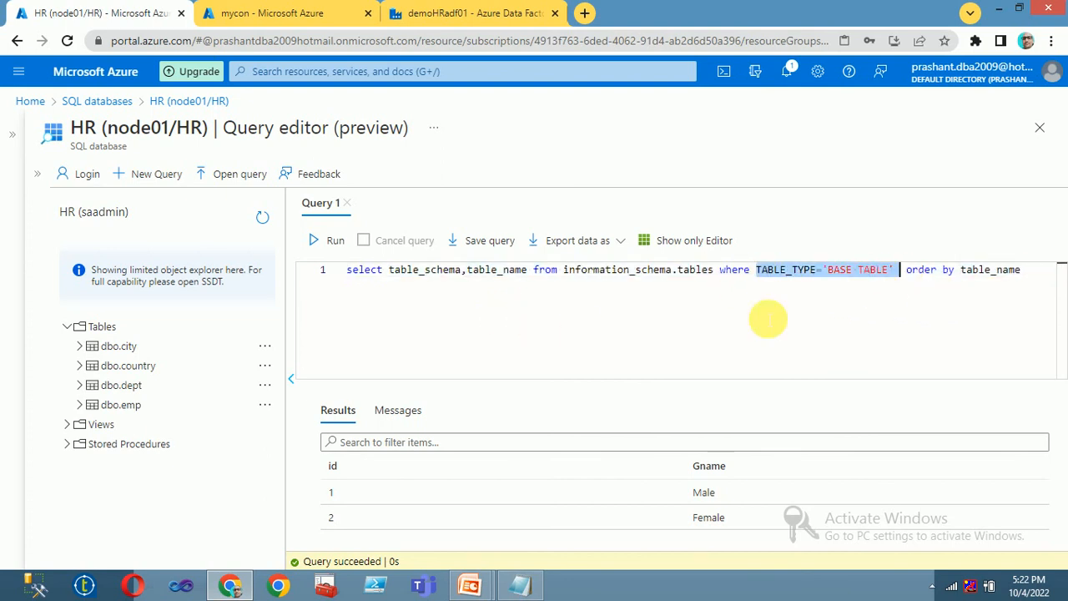
{"action": "left_click_drag", "start_coordinate": [485, 271], "coordinate": [311, 319]}
{"action": "left_click", "coordinate": [328, 244]}
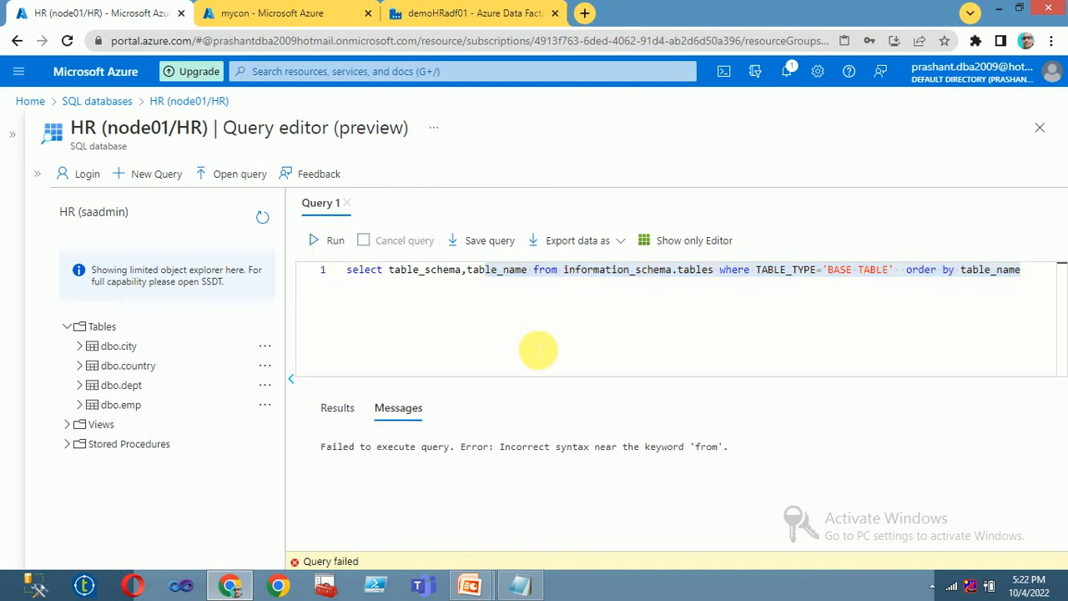
Step: Run the full table-listing query and check that Gender appears among the base tables
{"action": "left_click_drag", "start_coordinate": [533, 348], "coordinate": [527, 272]}
{"action": "left_click_drag", "start_coordinate": [705, 326], "coordinate": [701, 271]}
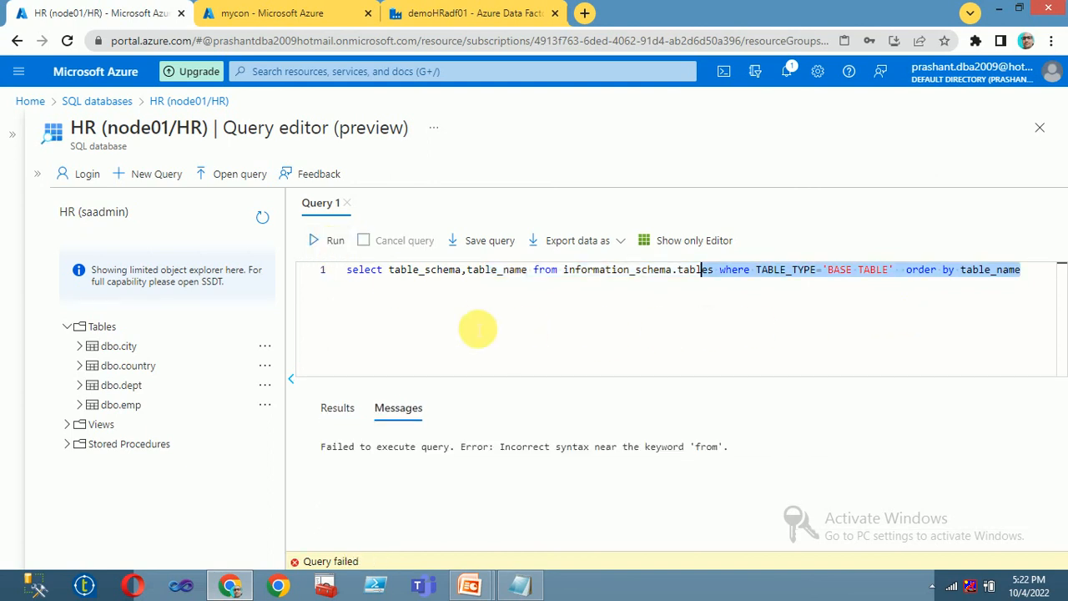
{"action": "left_click_drag", "start_coordinate": [454, 328], "coordinate": [425, 271]}
{"action": "left_click", "coordinate": [430, 336]}
{"action": "left_click", "coordinate": [331, 241]}
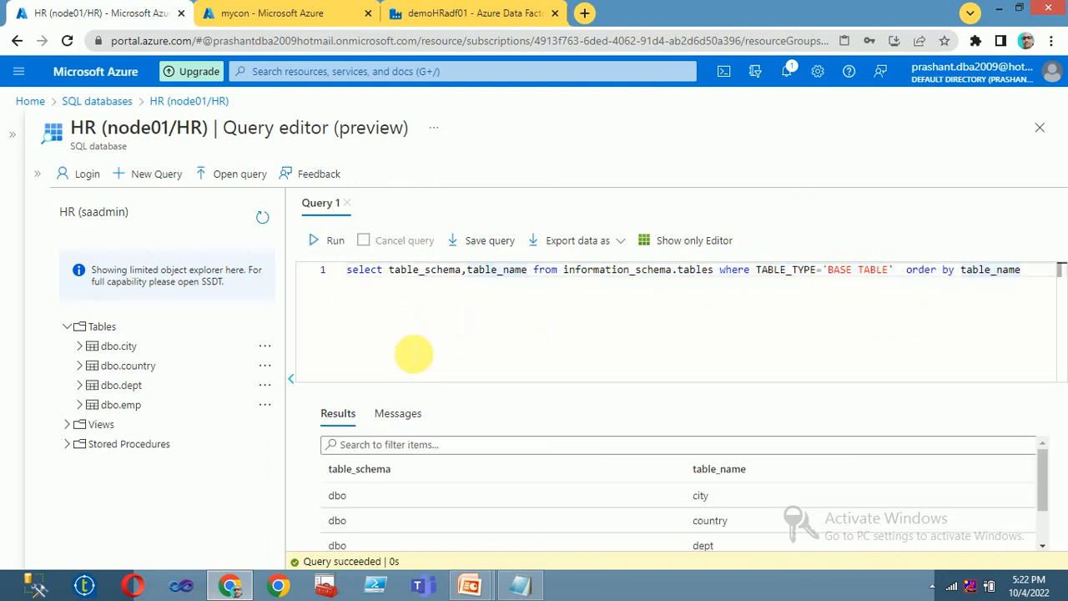
{"action": "scroll", "coordinate": [557, 553], "scroll_direction": "down", "scroll_amount": 2}
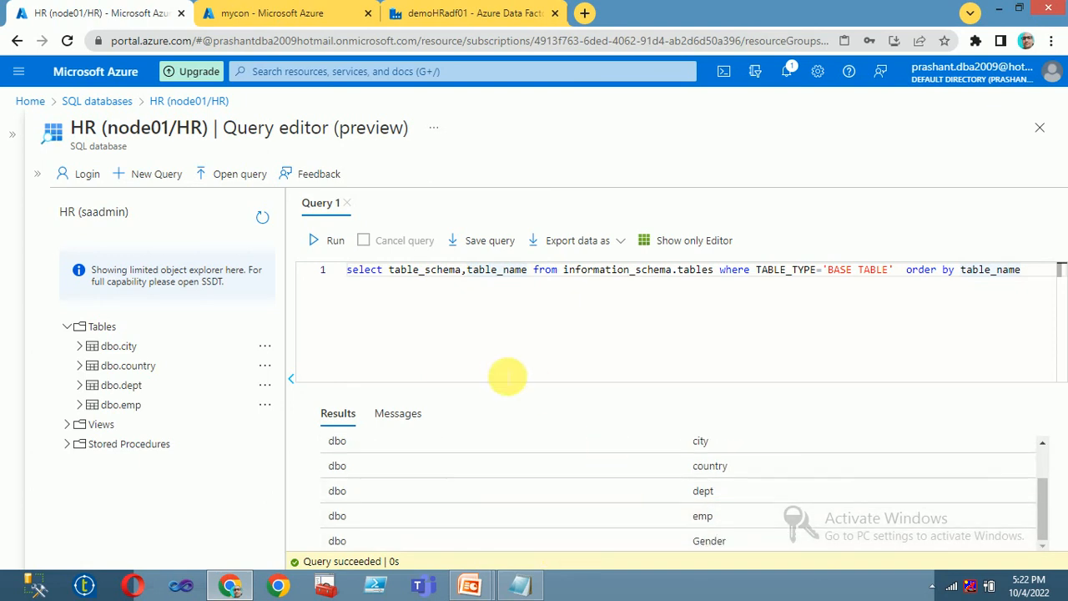
{"action": "scroll", "coordinate": [613, 481], "scroll_direction": "up", "scroll_amount": 2}
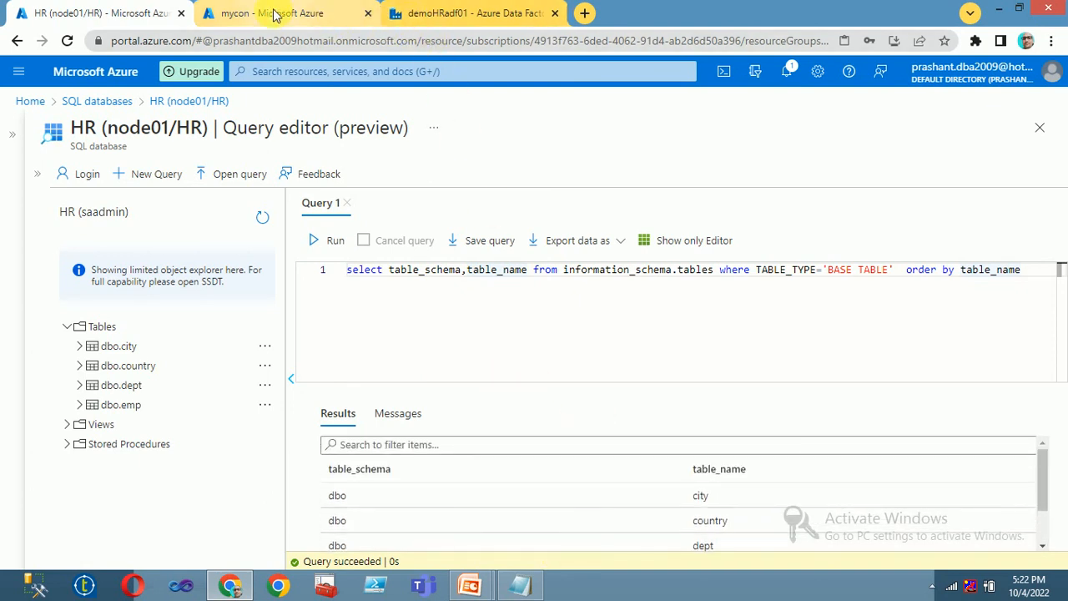
{"action": "left_click", "coordinate": [274, 15]}
{"action": "left_click", "coordinate": [457, 13]}
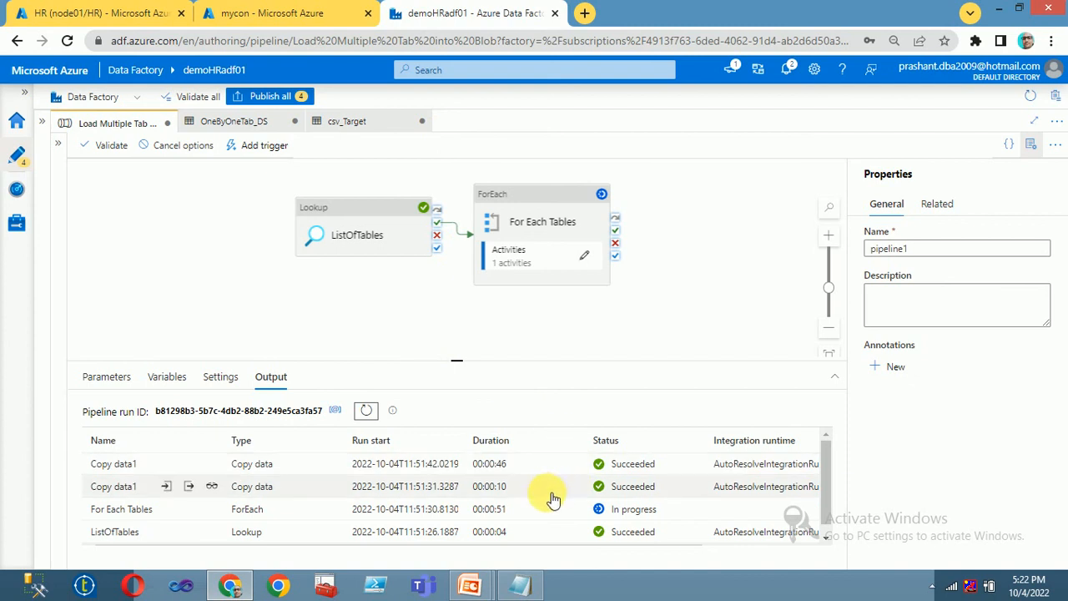
Step: Refresh the debug output until all four Copy data1 runs show Succeeded
{"action": "left_click", "coordinate": [375, 411]}
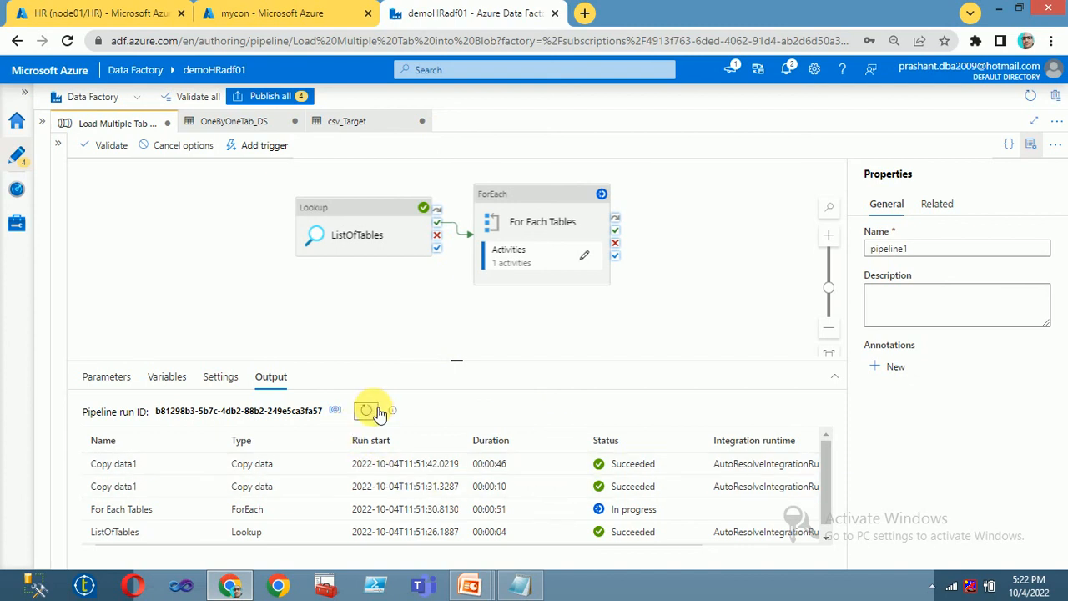
{"action": "left_click", "coordinate": [368, 412]}
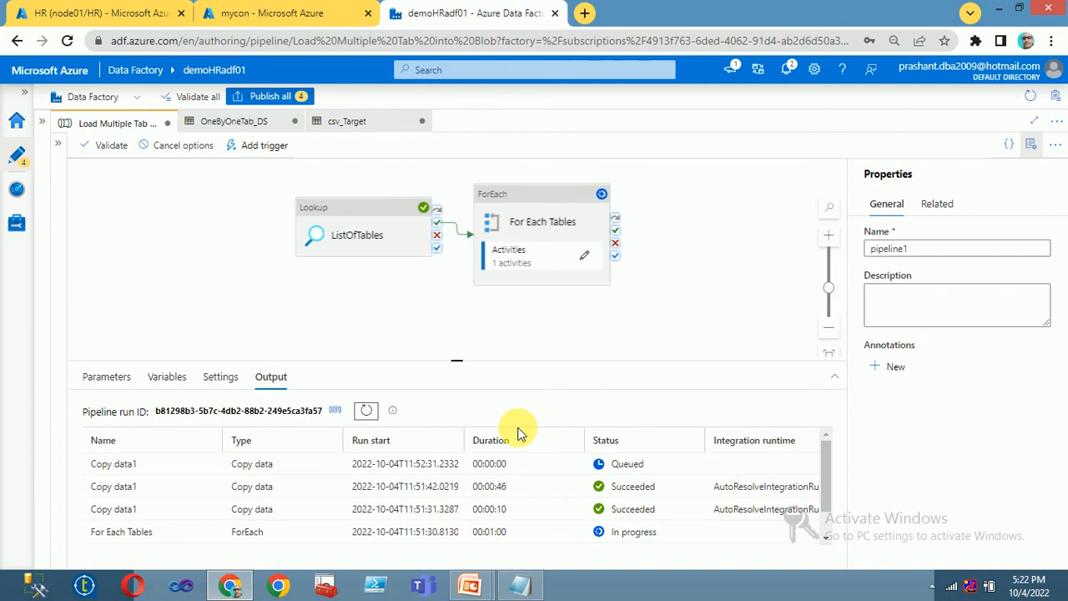
{"action": "left_click", "coordinate": [368, 412]}
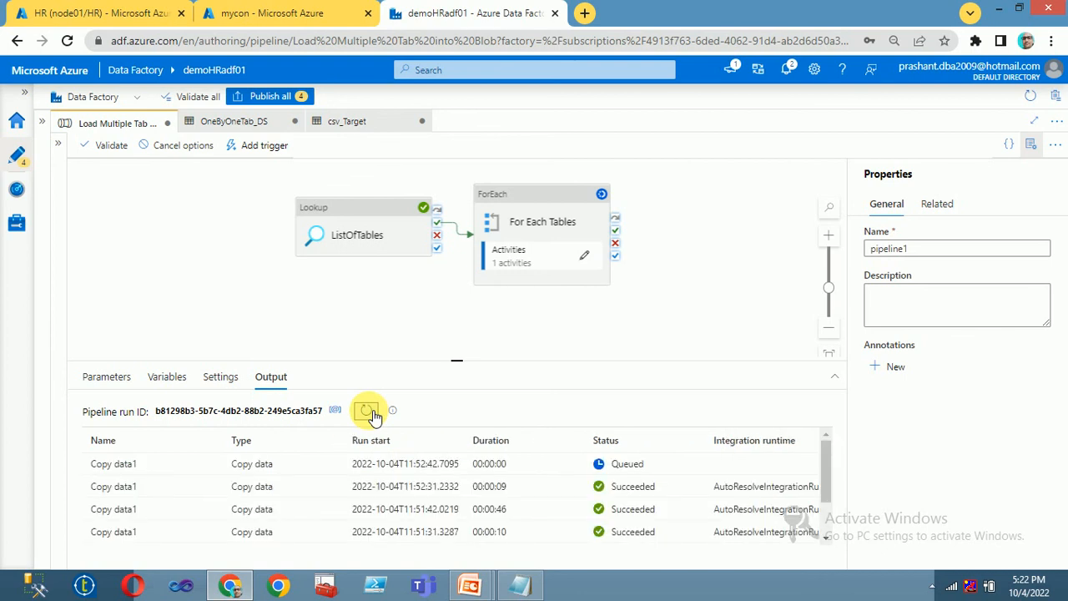
{"action": "left_click", "coordinate": [368, 412]}
{"action": "left_click", "coordinate": [368, 412]}
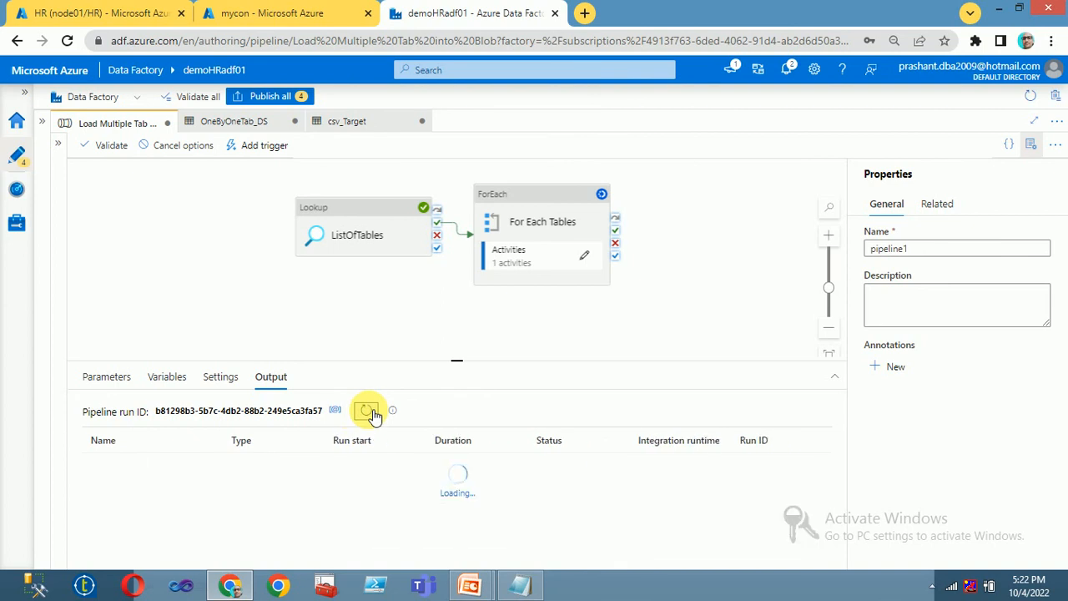
{"action": "left_click", "coordinate": [275, 12]}
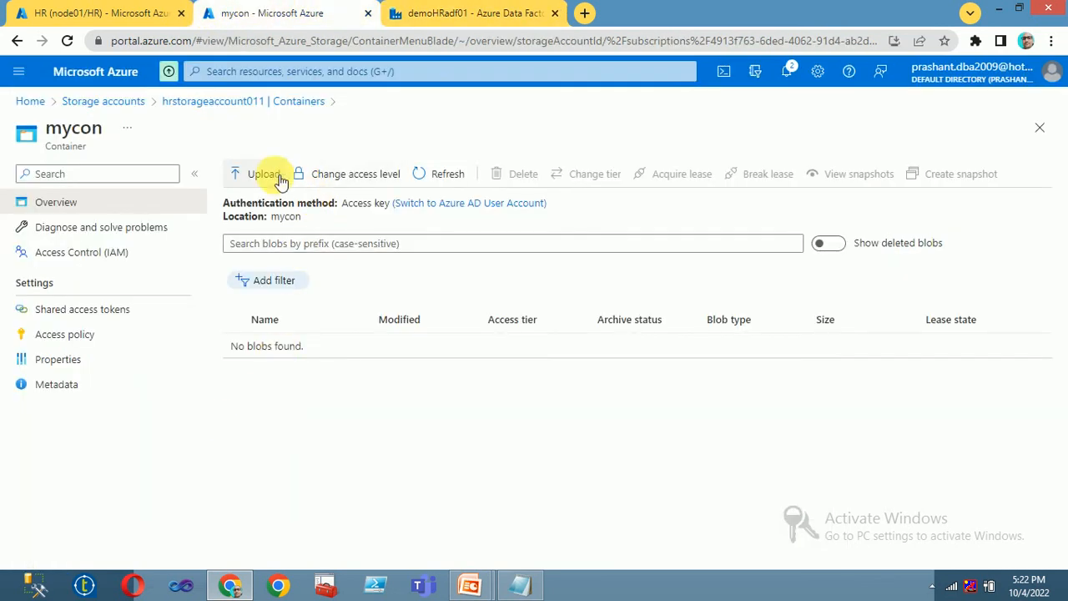
Step: Refresh mycon and open the 32 B dbo_Gender.csv to view its id,Gname text with Male and Female rows
{"action": "left_click", "coordinate": [432, 174]}
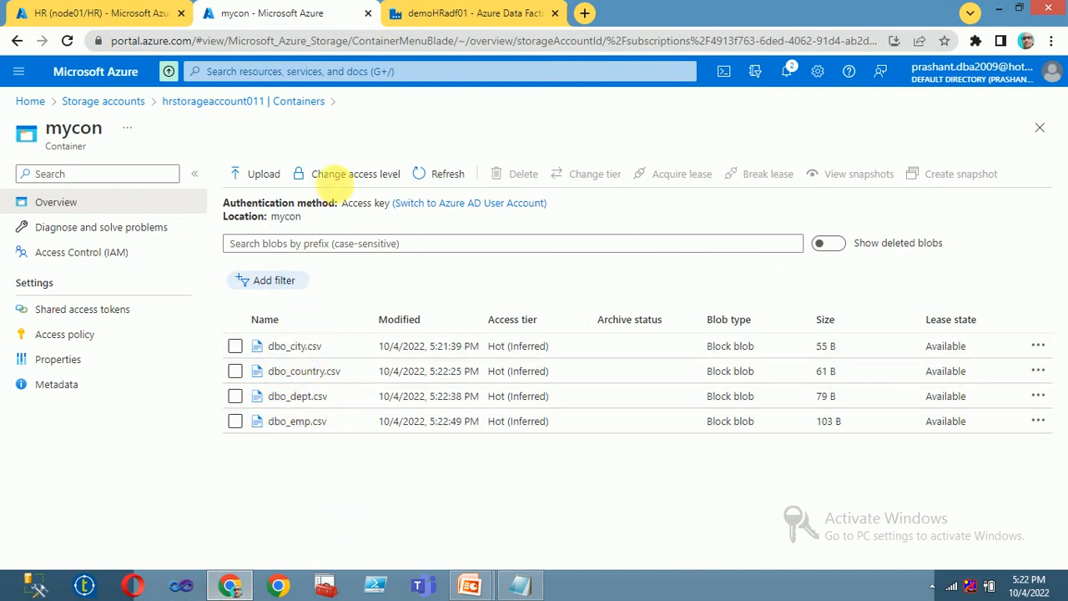
{"action": "left_click", "coordinate": [432, 176]}
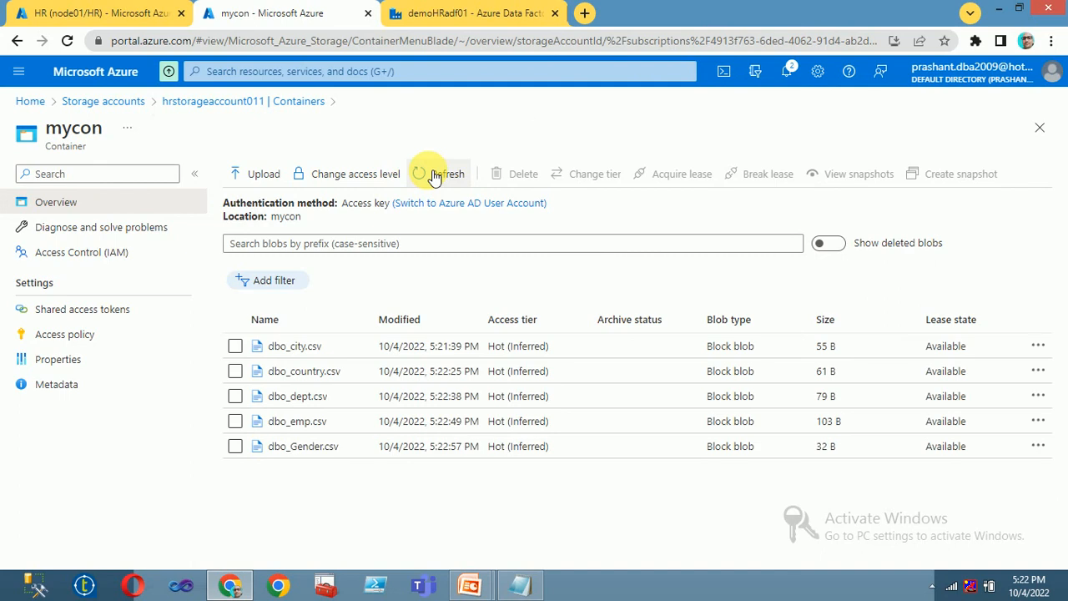
{"action": "left_click", "coordinate": [286, 449]}
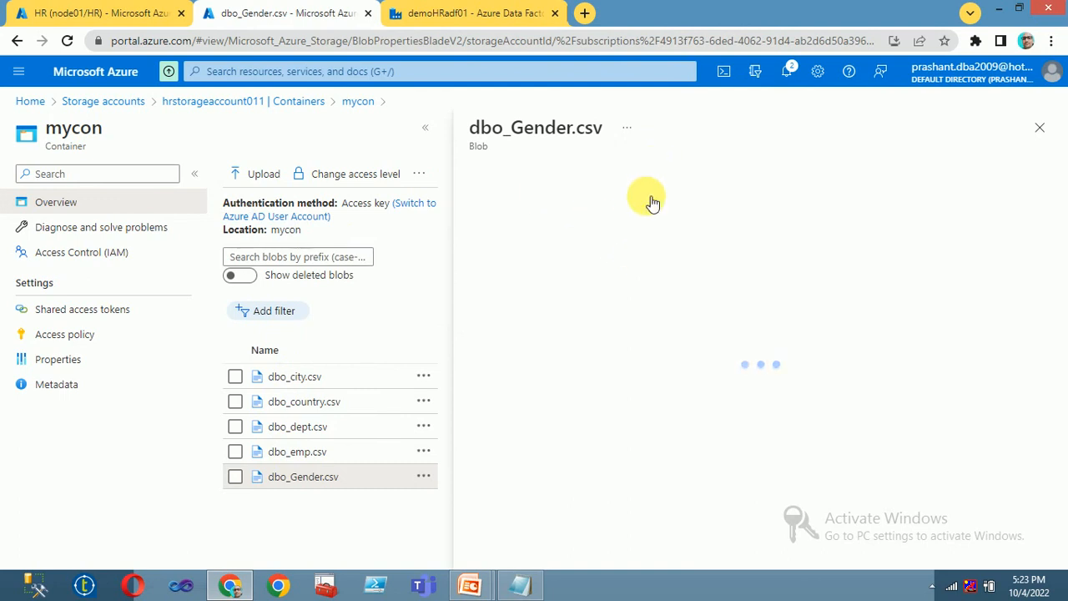
{"action": "left_click", "coordinate": [682, 210]}
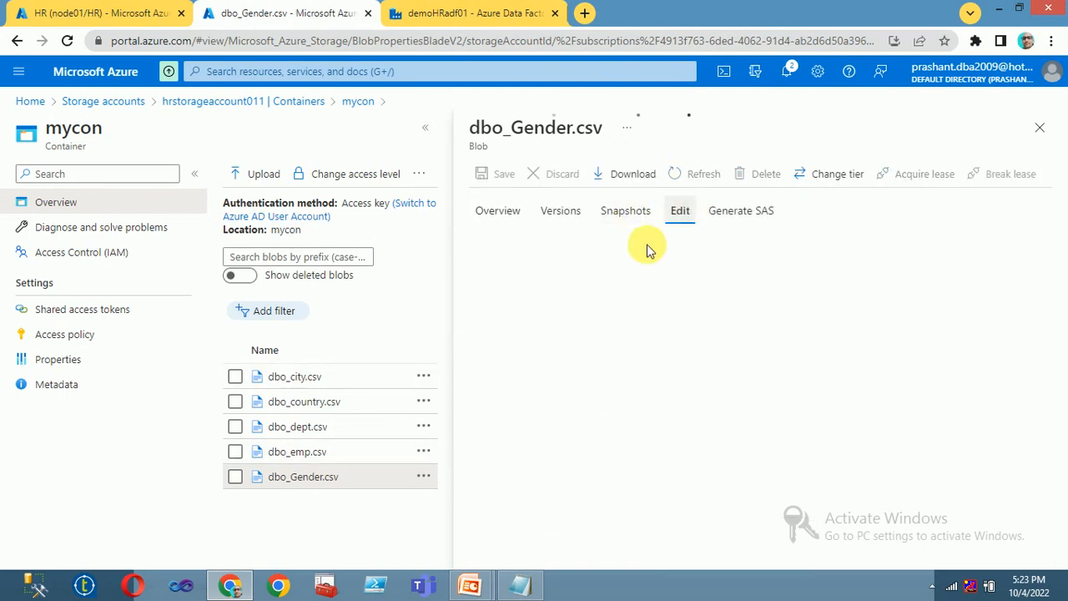
{"action": "left_click", "coordinate": [641, 296]}
{"action": "left_click_drag", "start_coordinate": [642, 296], "coordinate": [496, 239]}
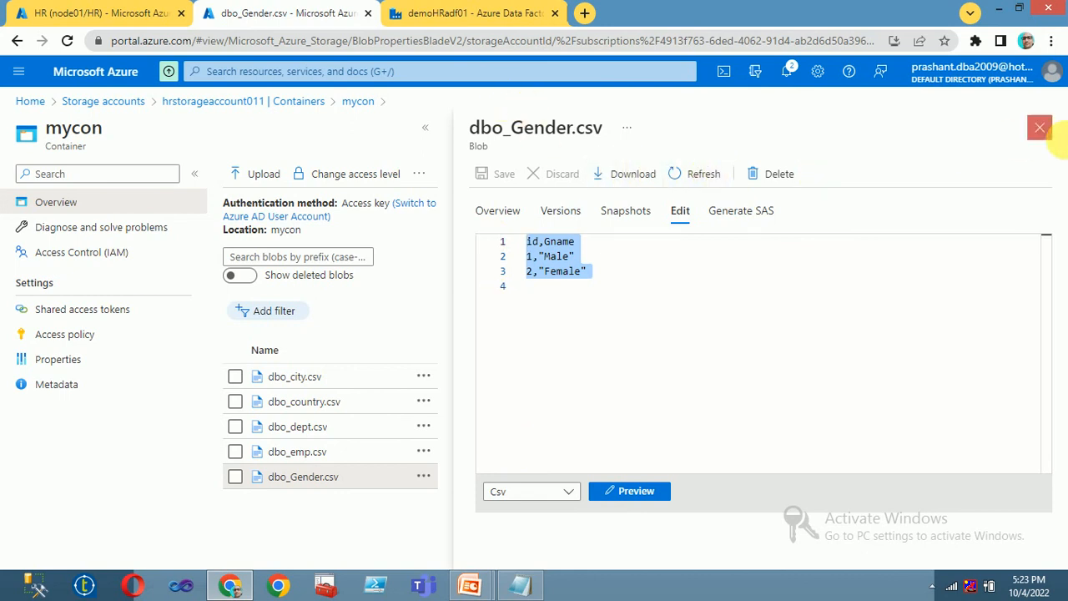
{"action": "left_click", "coordinate": [1040, 126]}
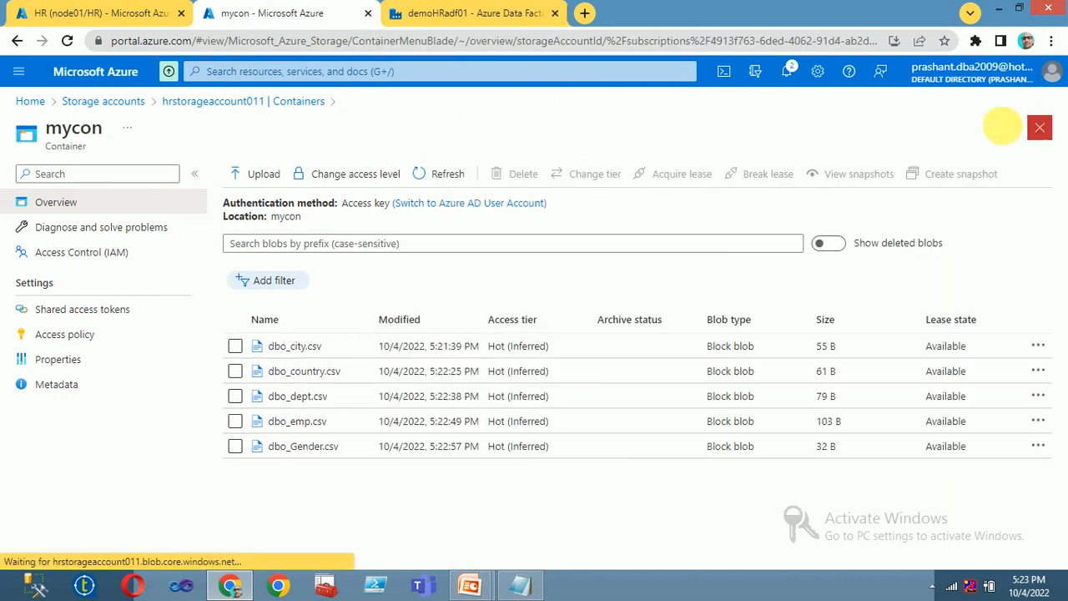
Step: Back in the Load Multiple Tab into Blob pipeline, select the ListOfTables Lookup activity to view its General settings
{"action": "left_click", "coordinate": [472, 13]}
{"action": "left_click", "coordinate": [101, 13]}
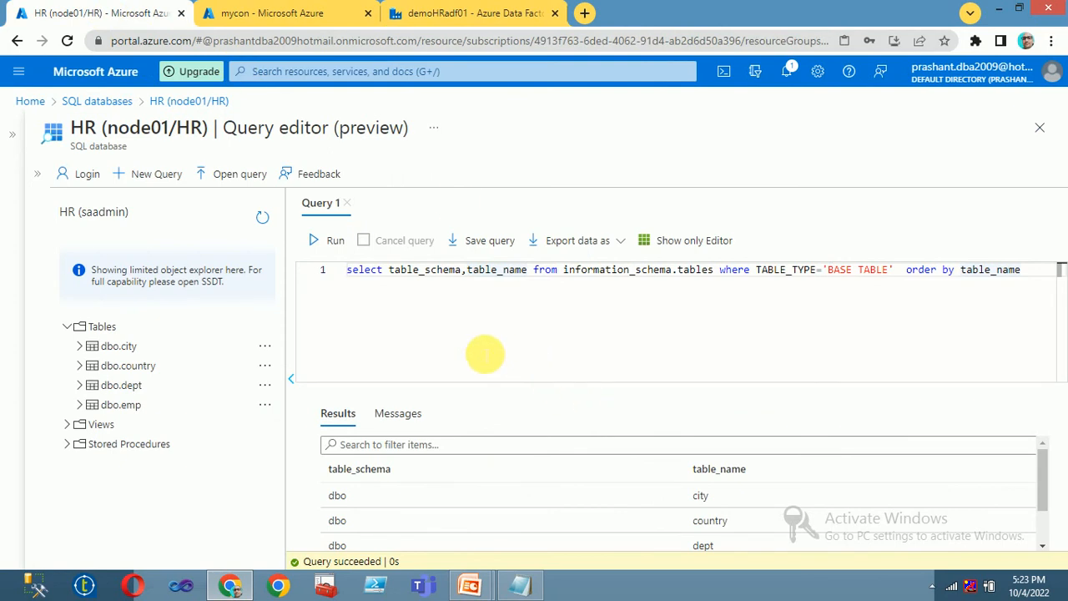
{"action": "left_click", "coordinate": [434, 13]}
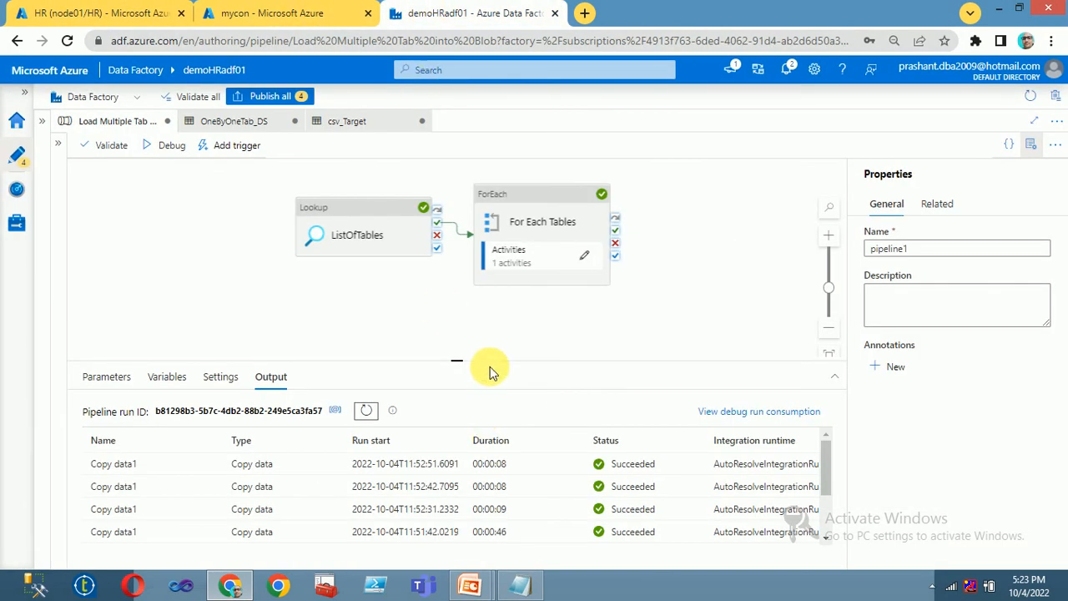
{"action": "left_click", "coordinate": [357, 222]}
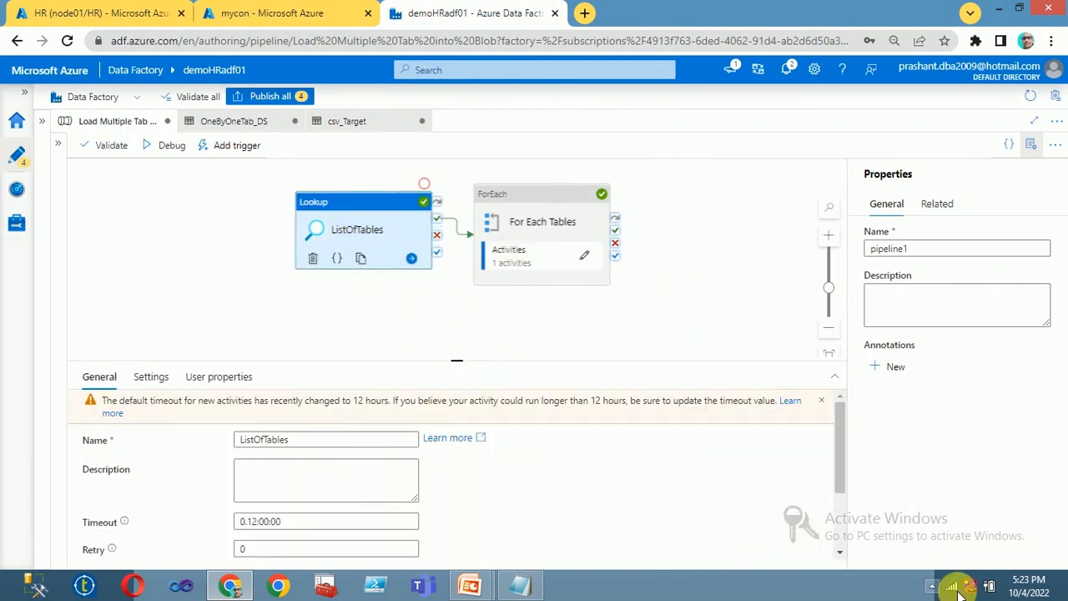
{"action": "left_click", "coordinate": [933, 589]}
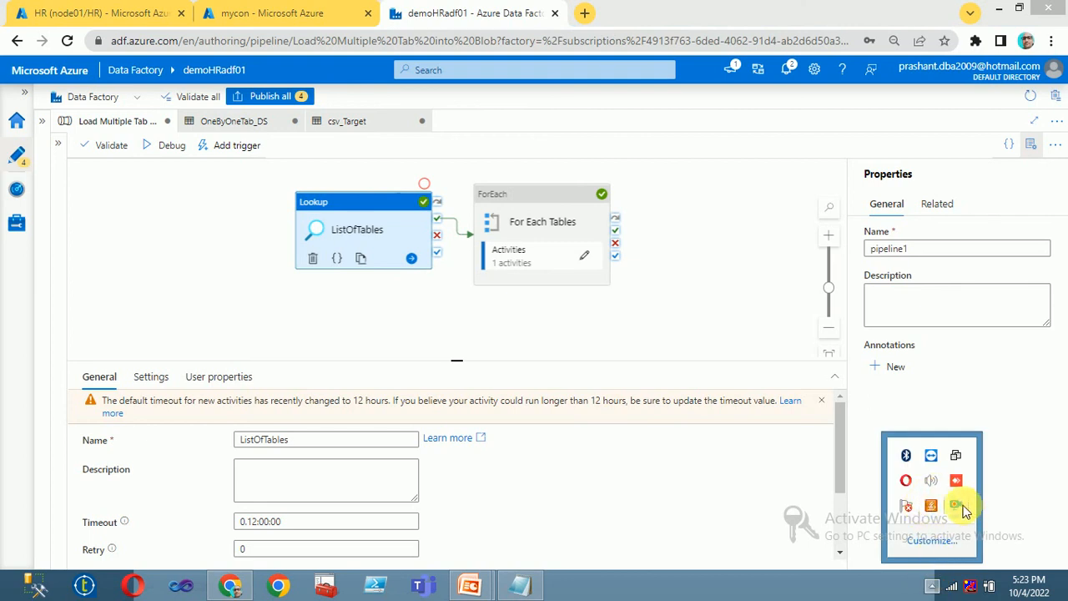